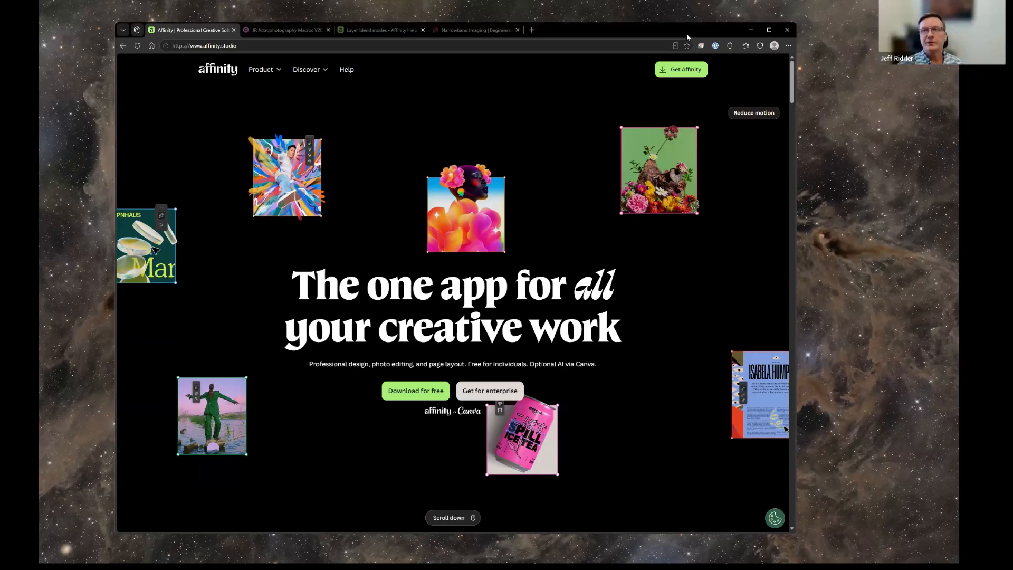
left_click_drag(545, 22, 556, 38)
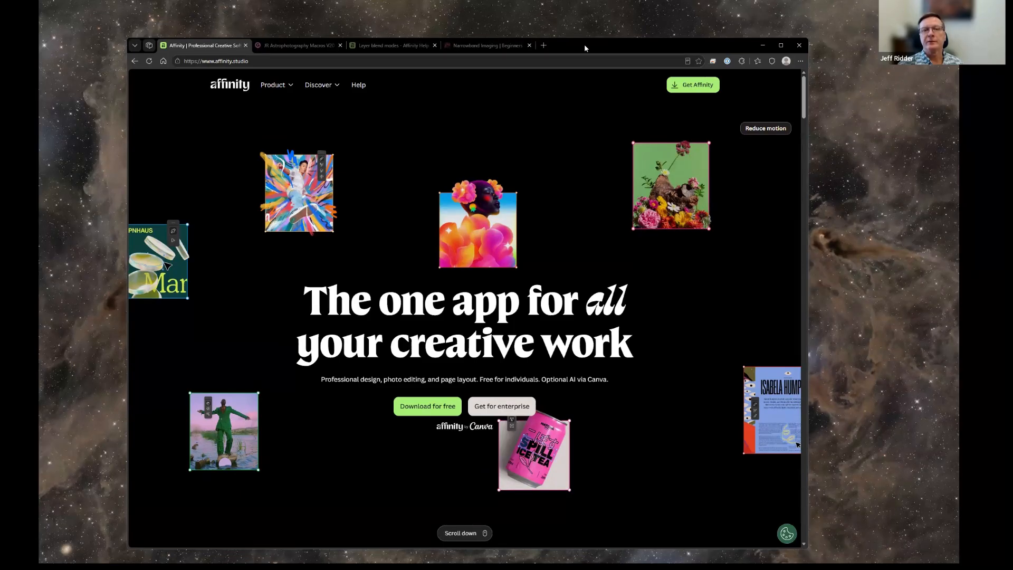
left_click_drag(588, 47, 590, 40)
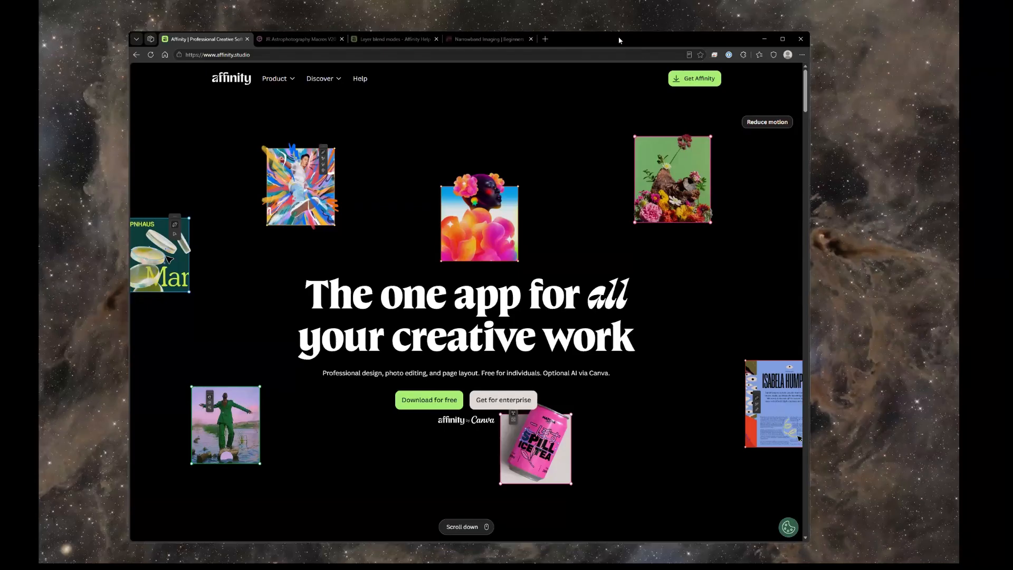
left_click_drag(622, 40, 624, 44)
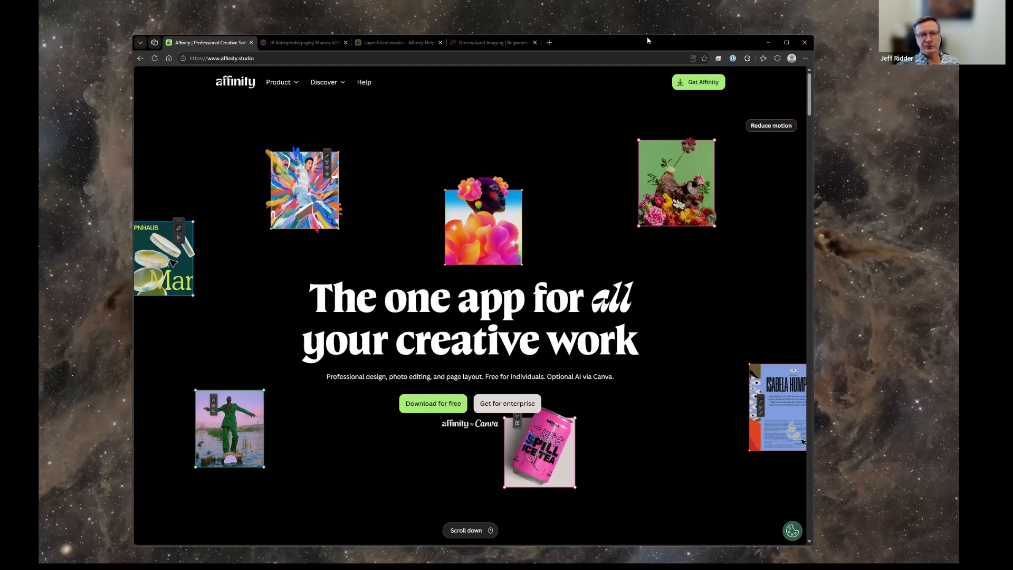
left_click_drag(652, 45, 648, 39)
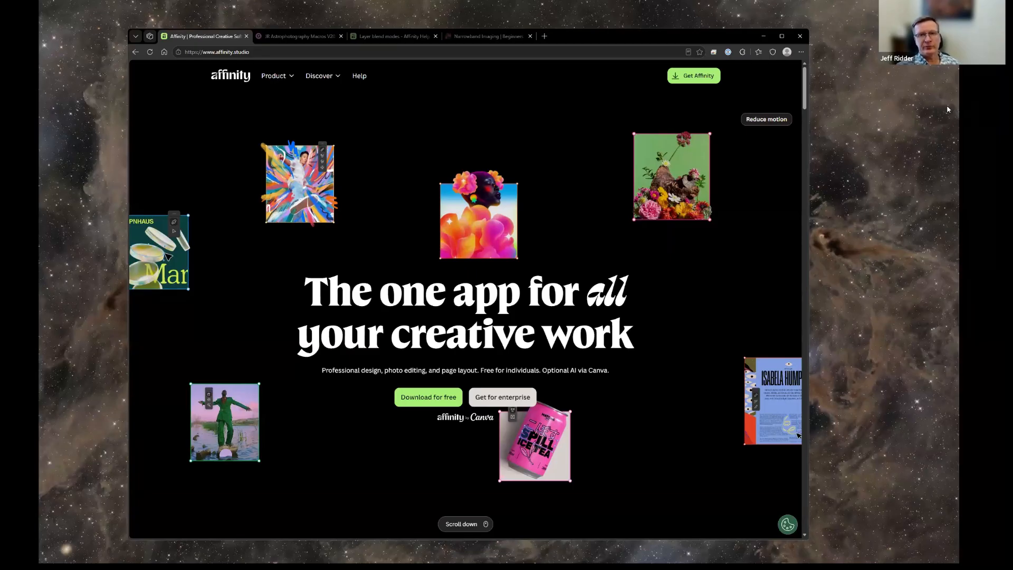
Examine the JR Astrophotography Macros V20 product page, briefly revisiting the Affinity home page before returning to it.
left_click(286, 37)
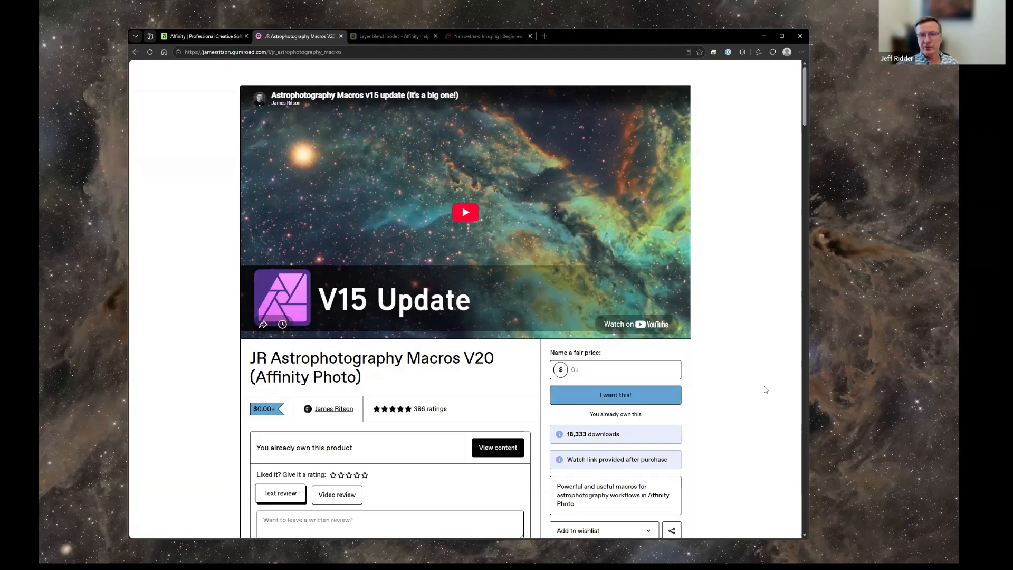
scroll(764, 385, "down", 3)
scroll(764, 381, "up", 2)
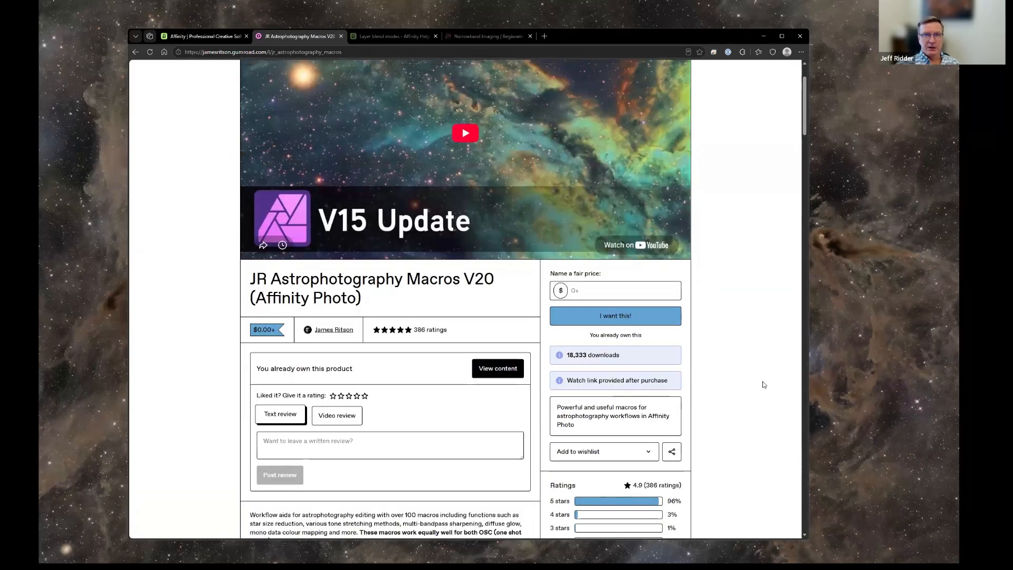
scroll(764, 384, "up", 1)
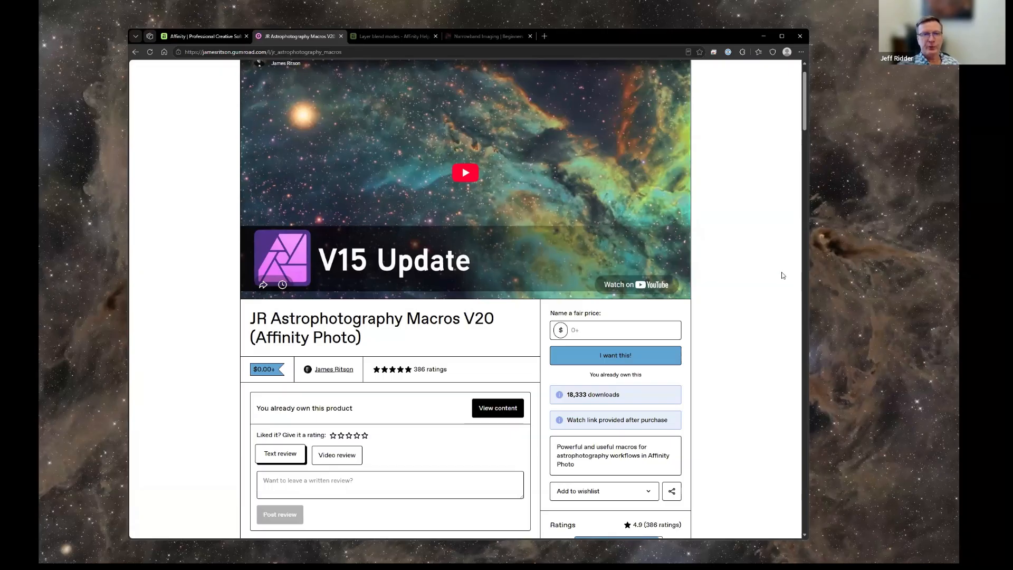
left_click(191, 36)
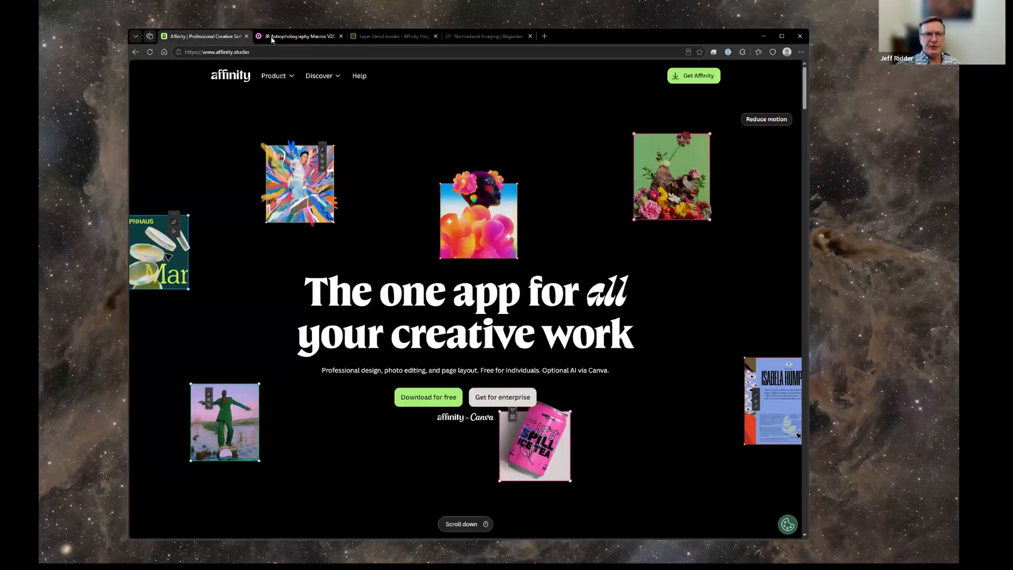
left_click(292, 38)
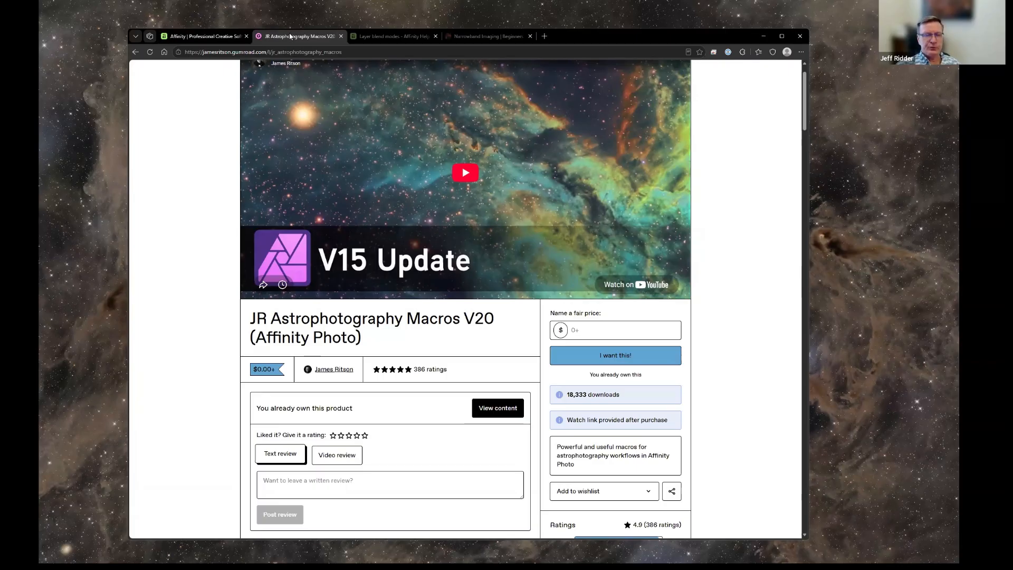
Open the Affinity help page on layer blend modes and go back to its introduction.
left_click(373, 37)
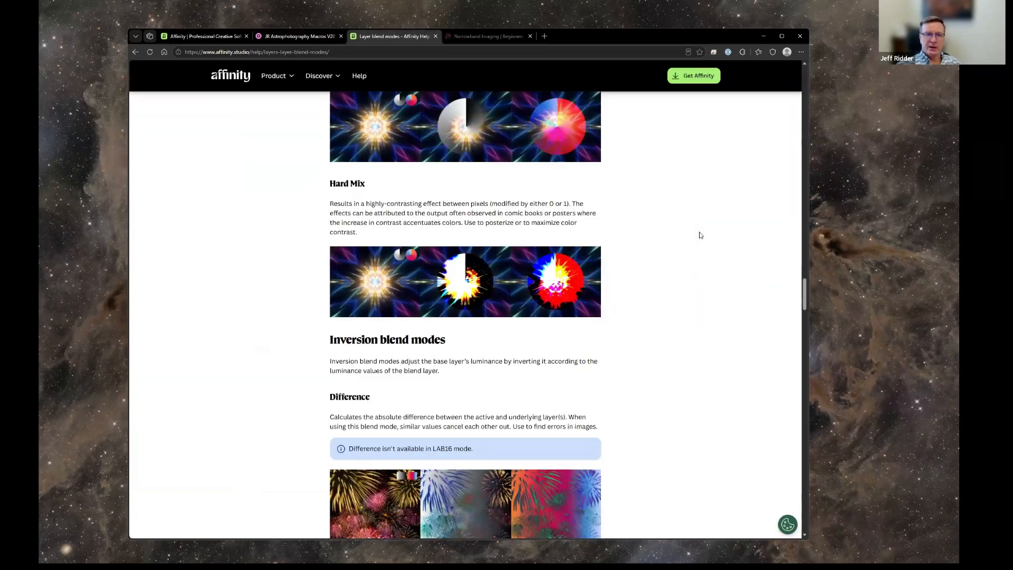
scroll(663, 244, "up", 12)
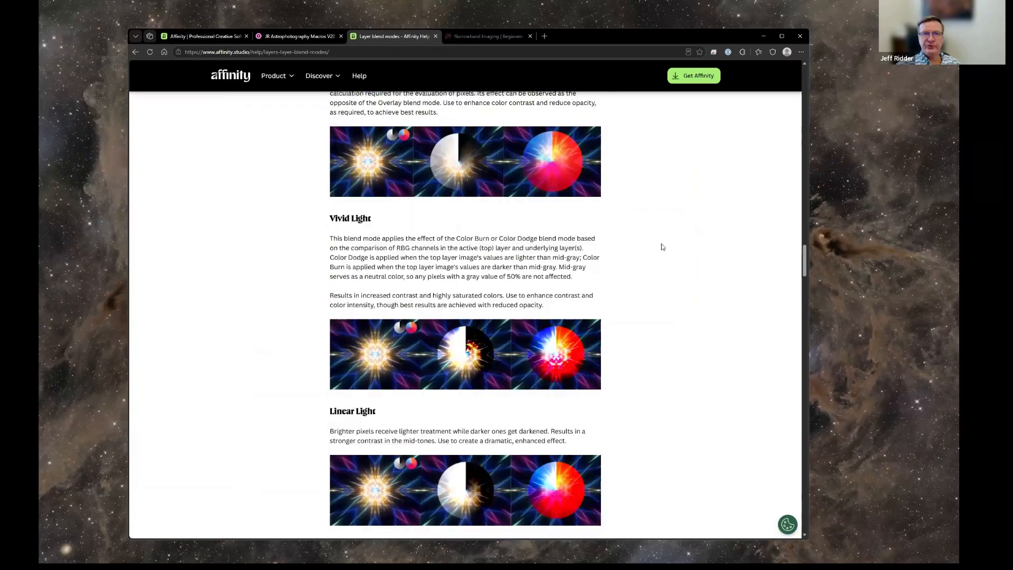
scroll(661, 253, "up", 15)
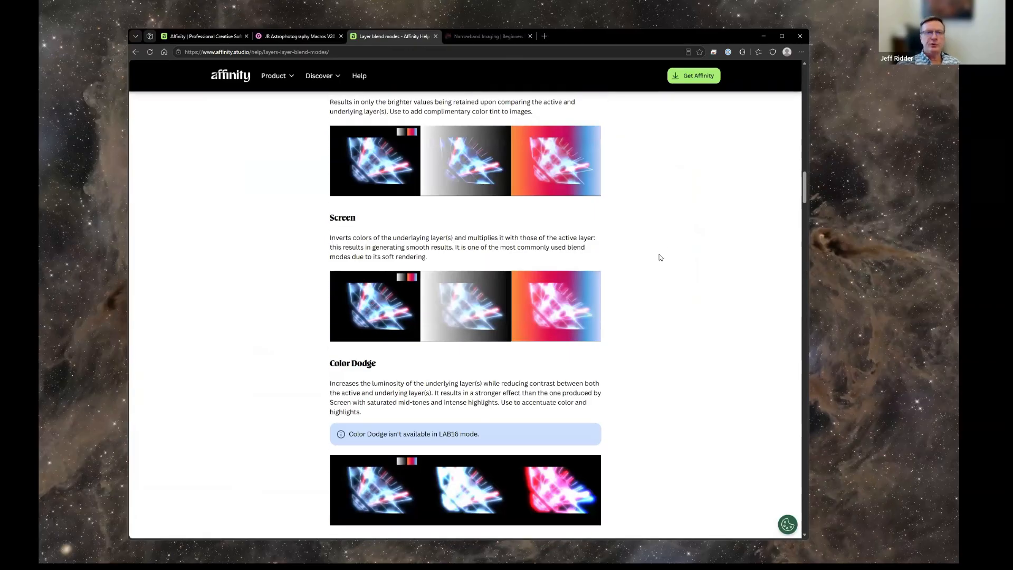
scroll(659, 256, "up", 15)
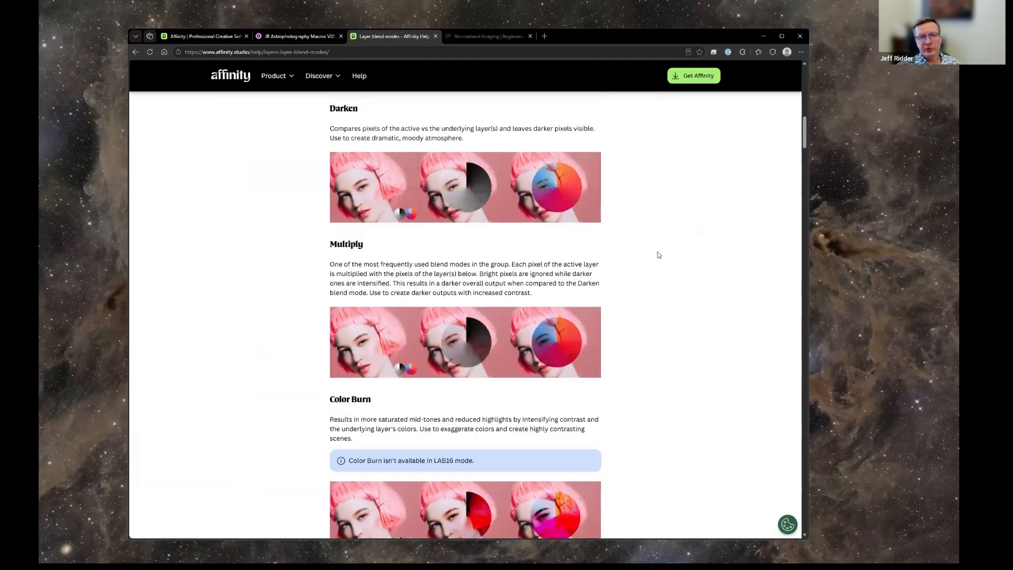
scroll(659, 255, "up", 5)
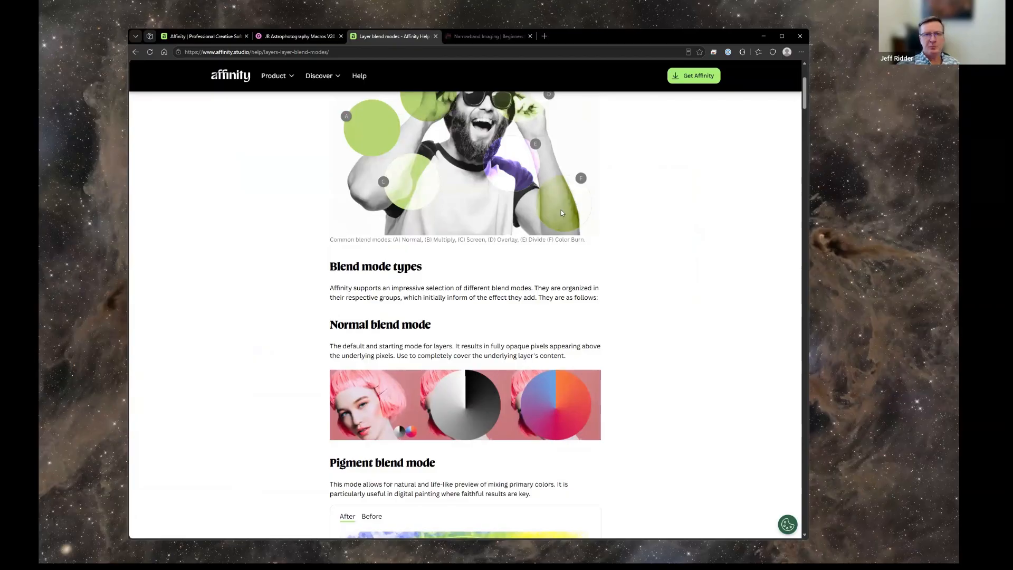
scroll(560, 215, "up", 3)
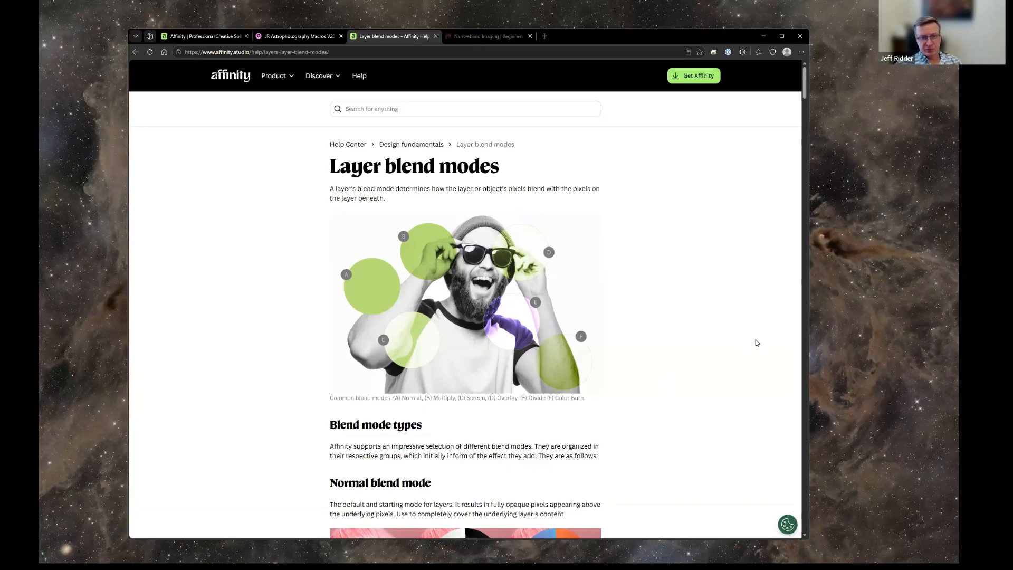
Read the blend mode types overview and the Normal, Pigment and Multiply descriptions on the help page.
scroll(743, 364, "down", 4)
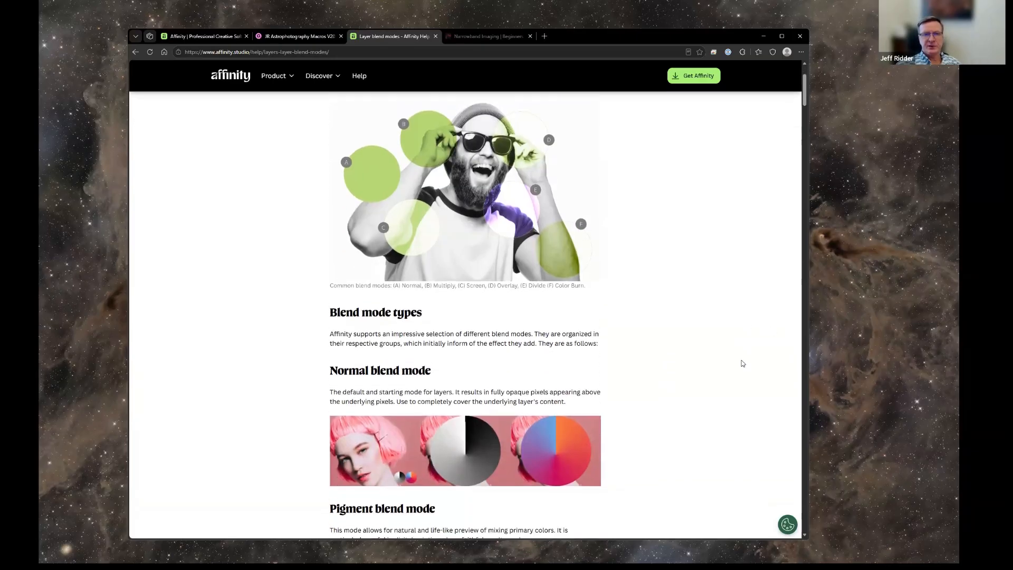
scroll(743, 363, "down", 3)
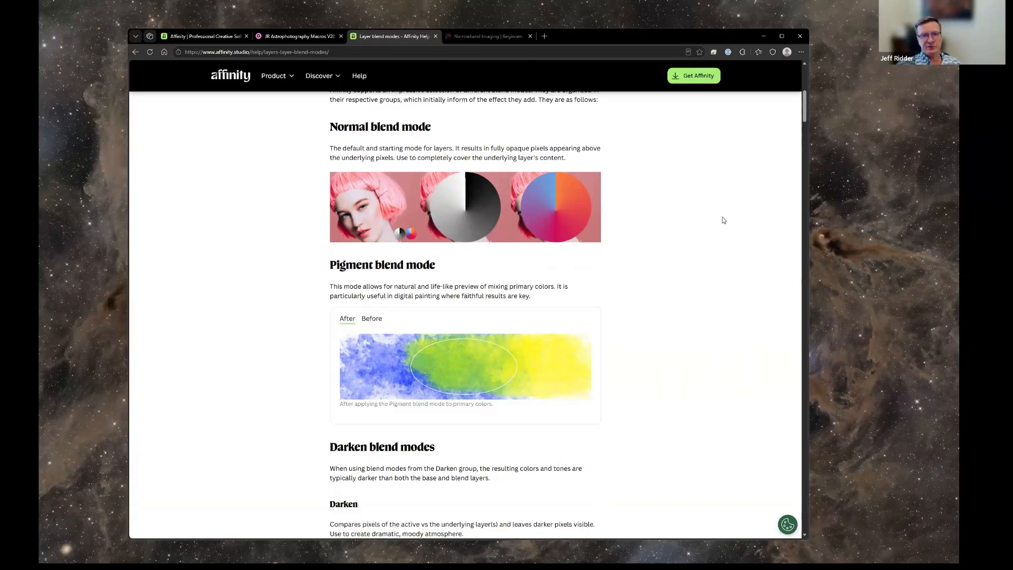
scroll(740, 228, "down", 5)
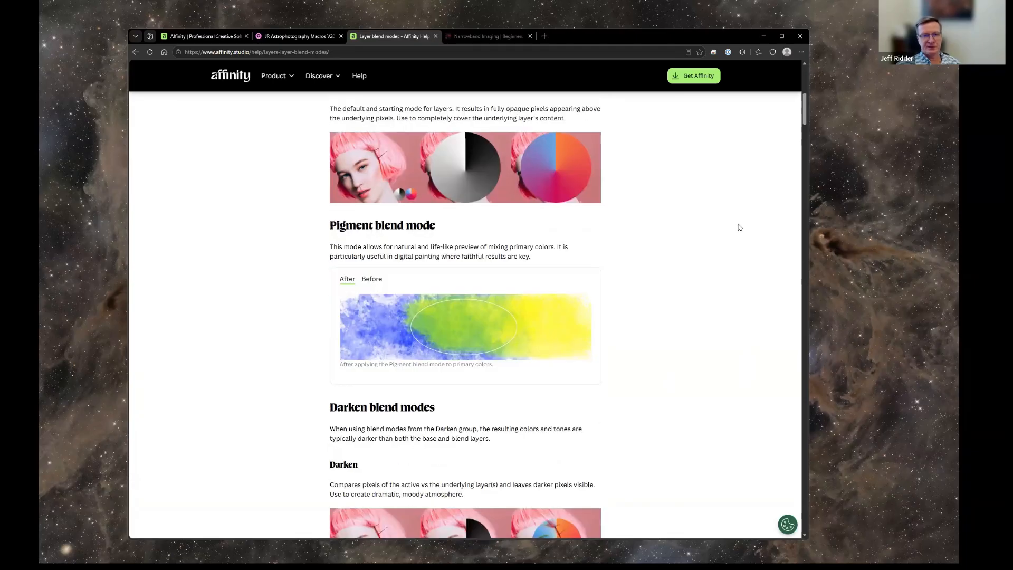
scroll(738, 231, "down", 3)
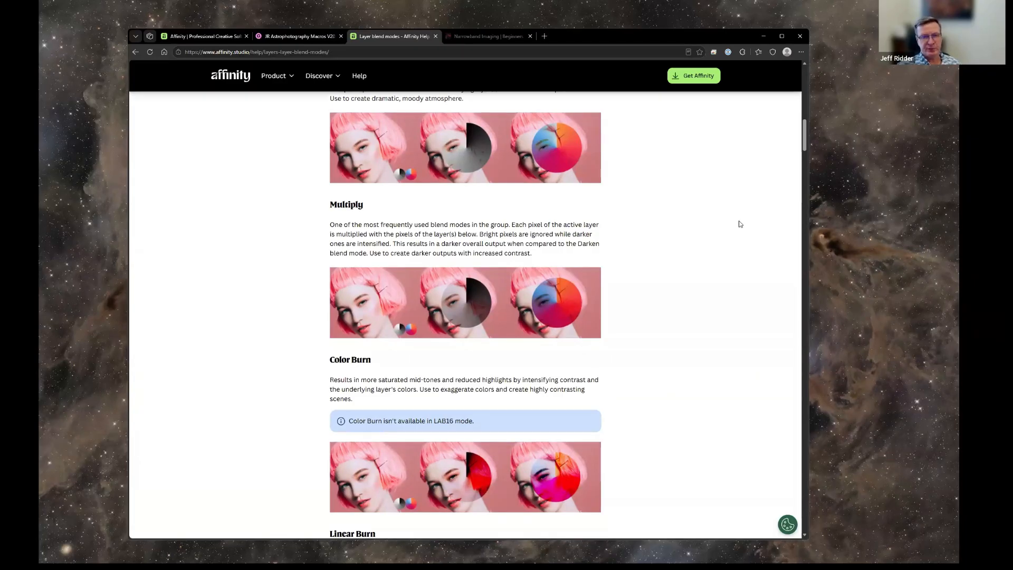
Compare the Before and After versions of the Pigment blend mode example.
scroll(735, 227, "up", 7)
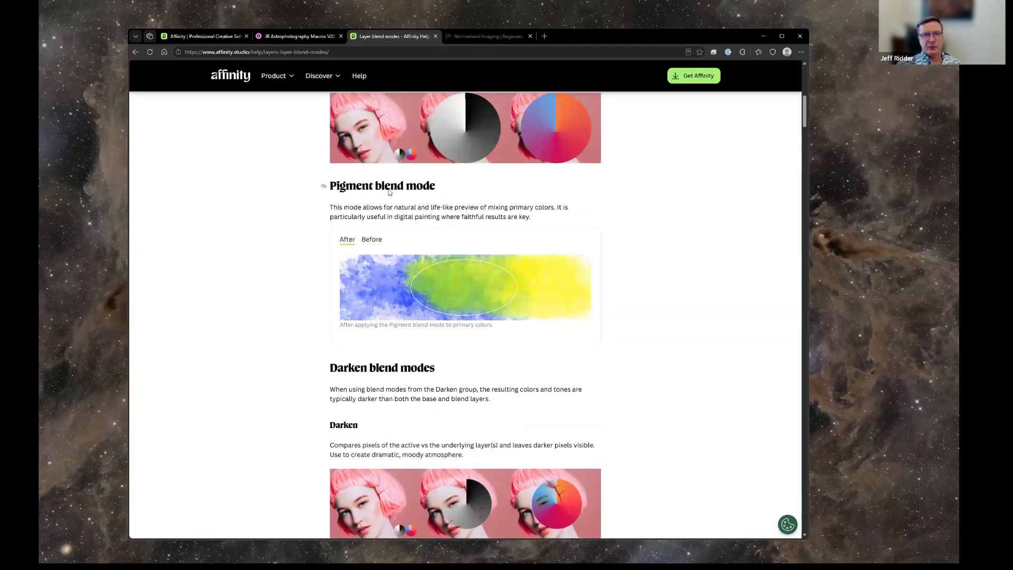
left_click(371, 241)
left_click(347, 240)
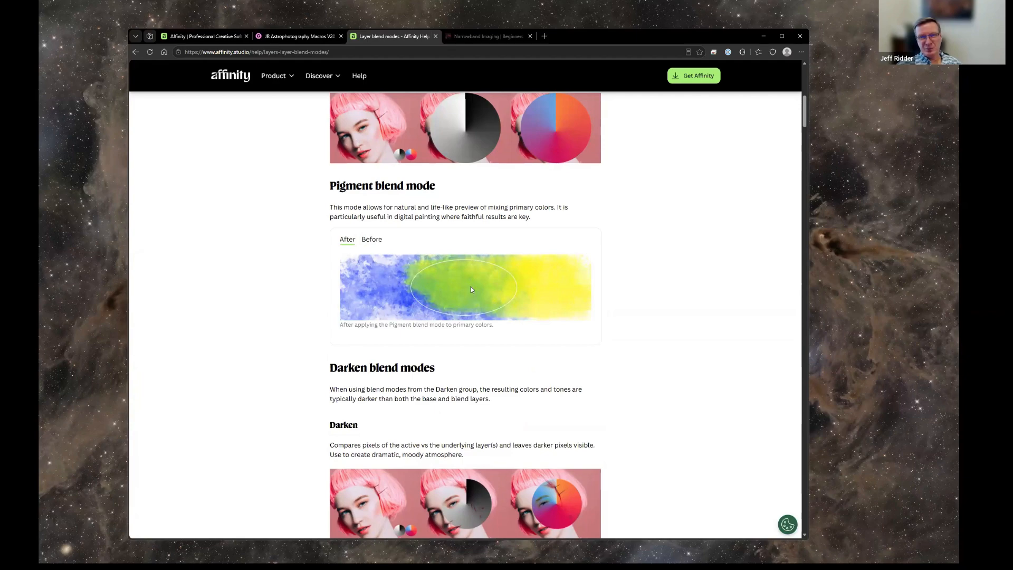
left_click(373, 242)
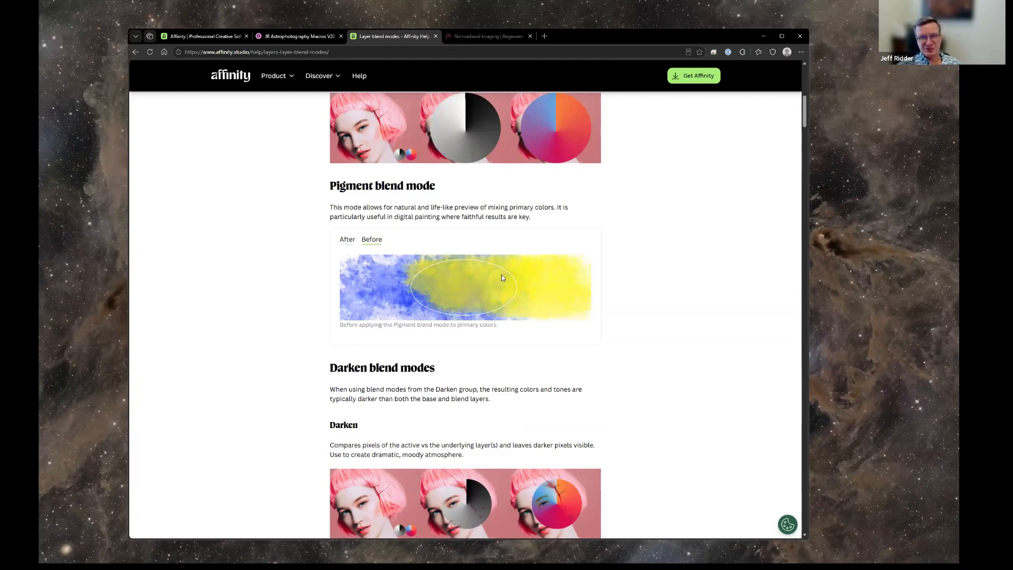
Review the Darken blend modes, including Darken, Multiply and Color Burn, down to the start of the Lighten group.
scroll(466, 304, "down", 3)
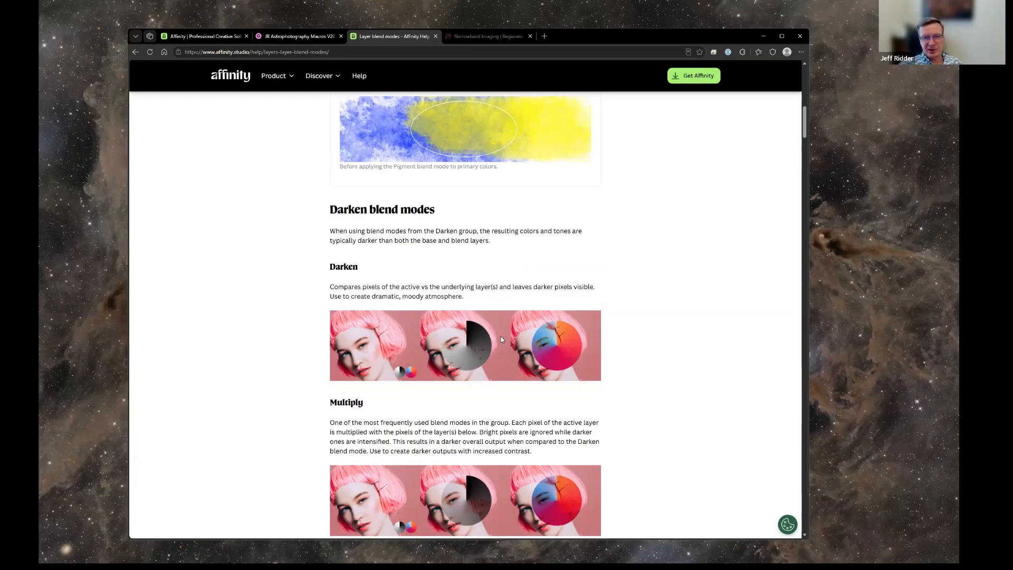
scroll(352, 288, "down", 5)
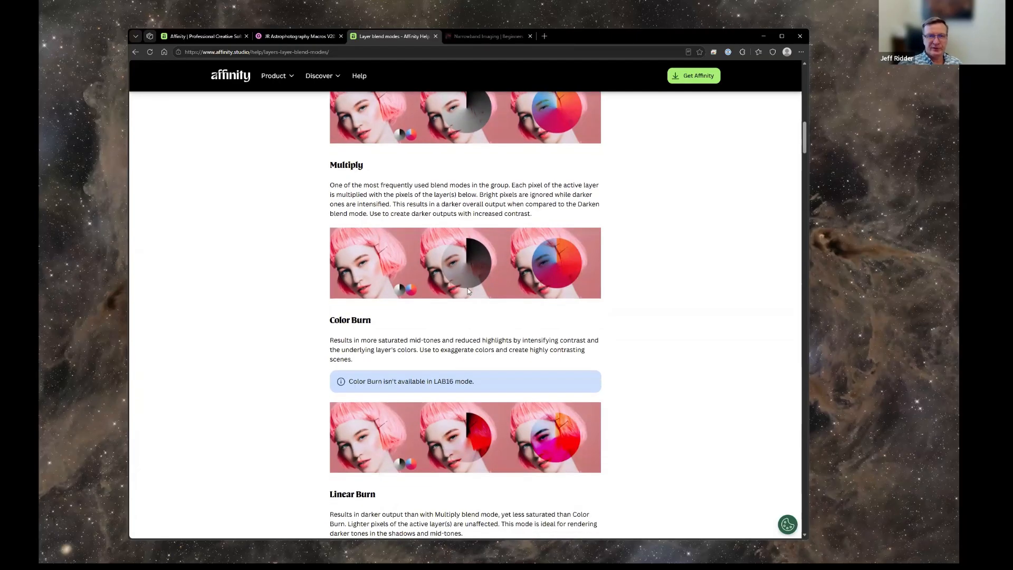
scroll(501, 251, "up", 1)
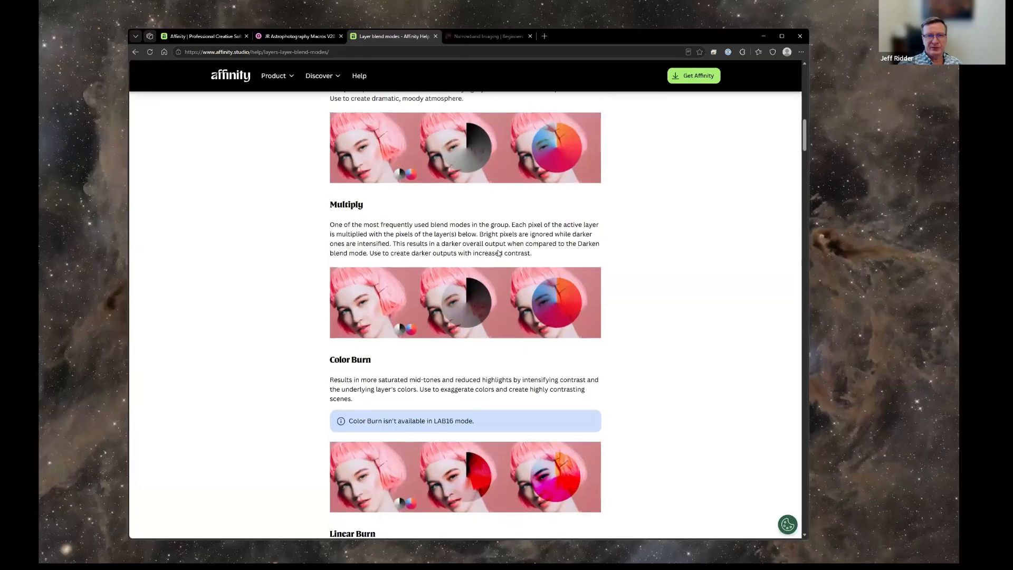
scroll(472, 337, "down", 5)
scroll(472, 336, "down", 5)
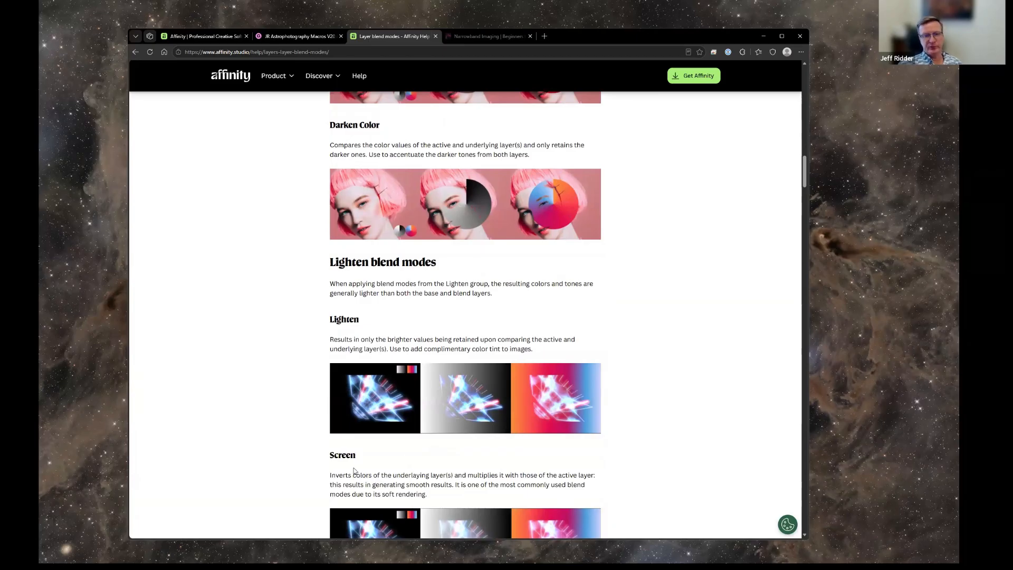
Review the Screen, Color Dodge and Add descriptions and skim the Soft Light, Hard Light and Linear Light examples.
scroll(412, 296, "down", 4)
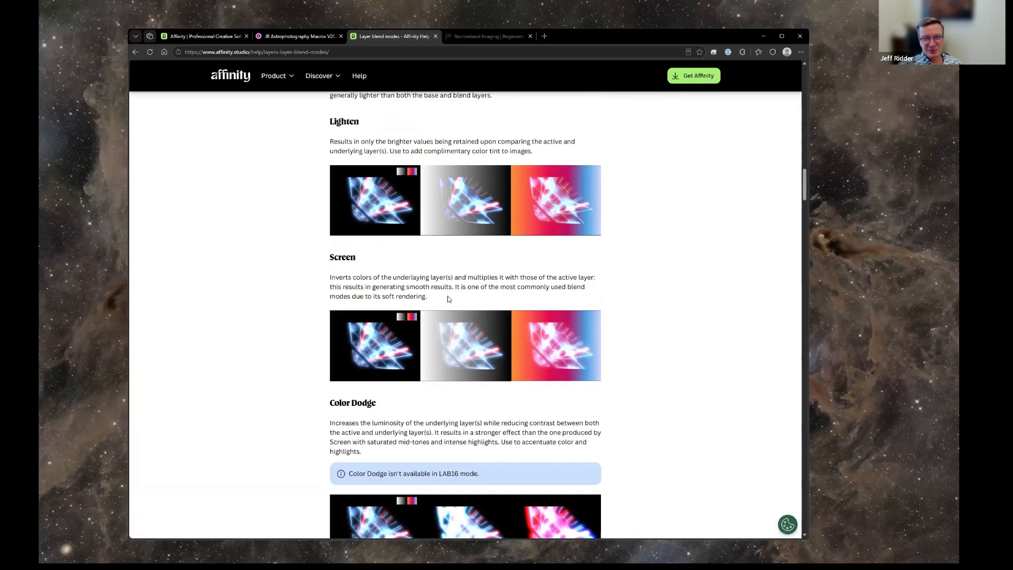
scroll(495, 296, "down", 8)
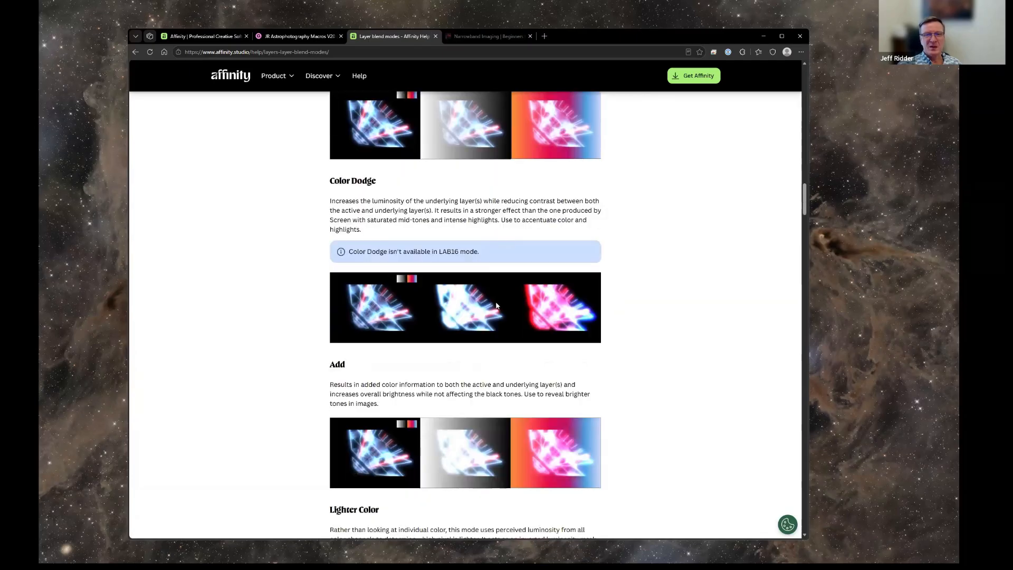
scroll(496, 308, "down", 15)
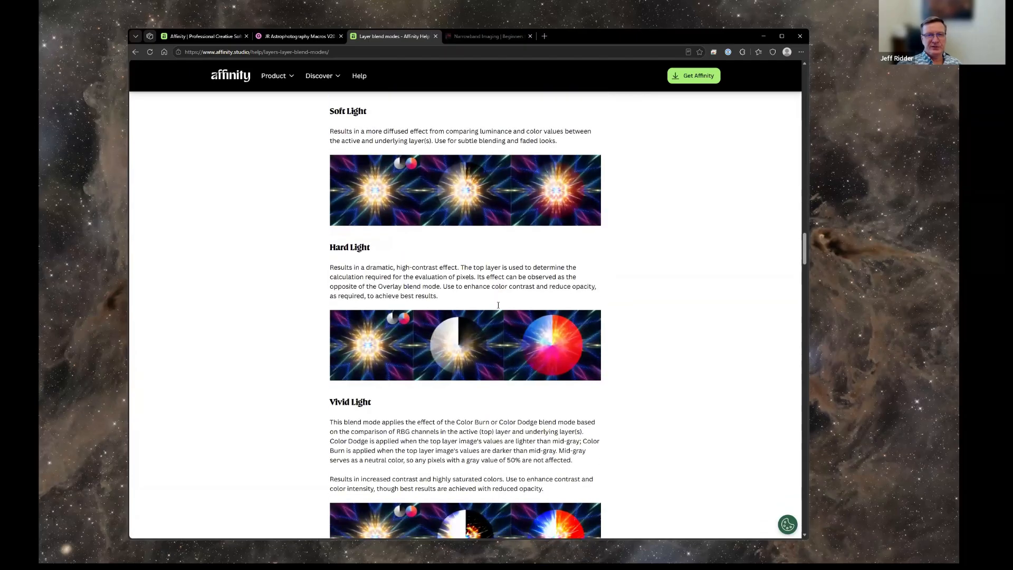
scroll(534, 342, "up", 13)
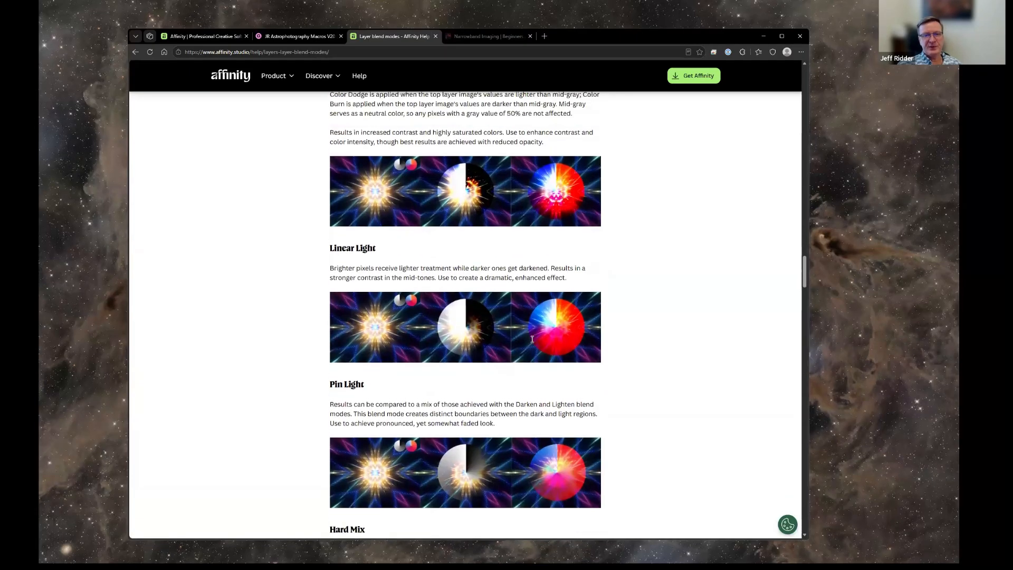
scroll(530, 341, "up", 5)
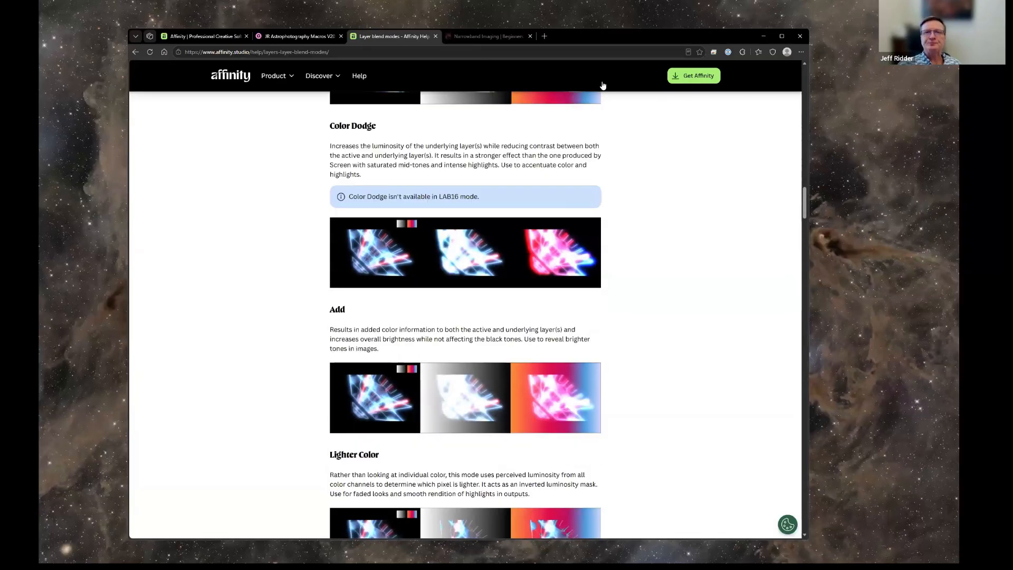
Open the AstroBackyard narrowband imaging guide and examine its filter transmission graph and the Ha, S-II and O-III wavelength list.
left_click(484, 38)
scroll(605, 145, "up", 1)
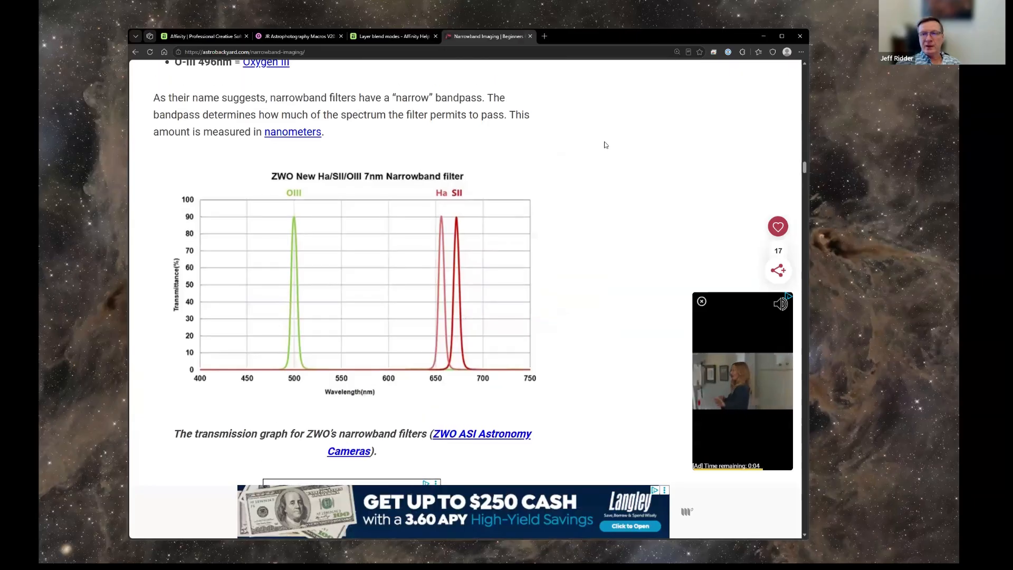
scroll(605, 144, "up", 3)
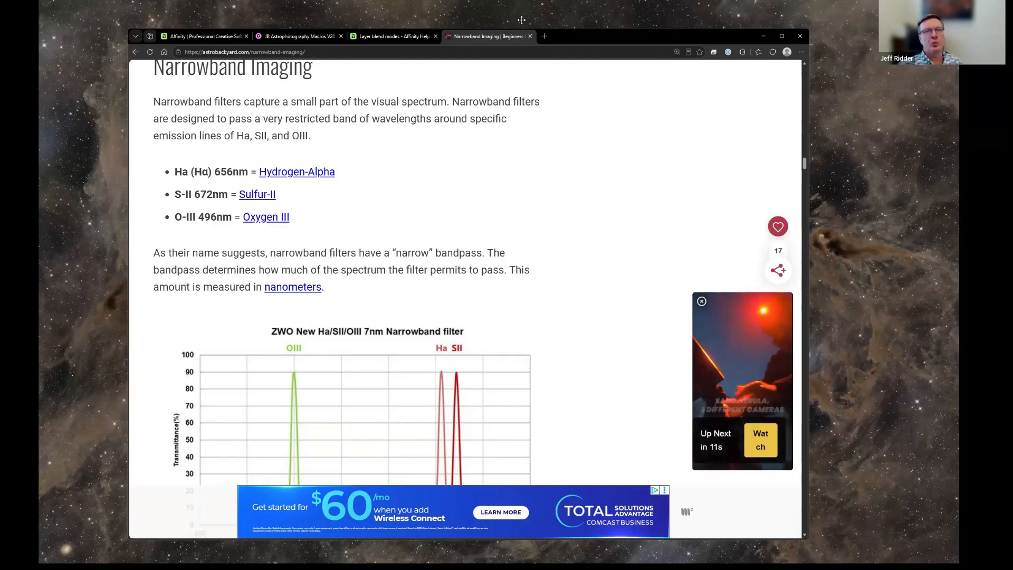
scroll(254, 83, "up", 2)
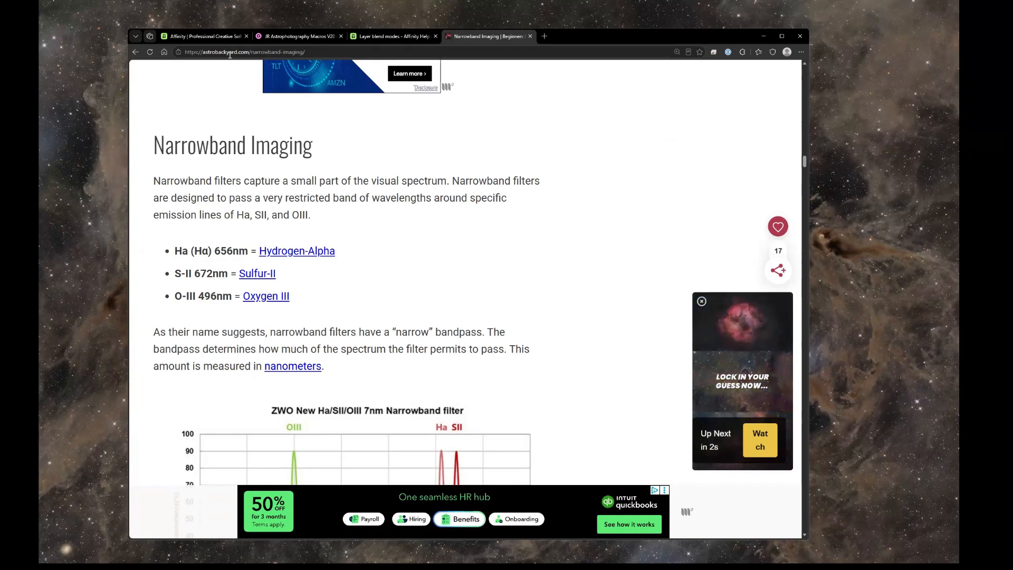
scroll(369, 158, "up", 8)
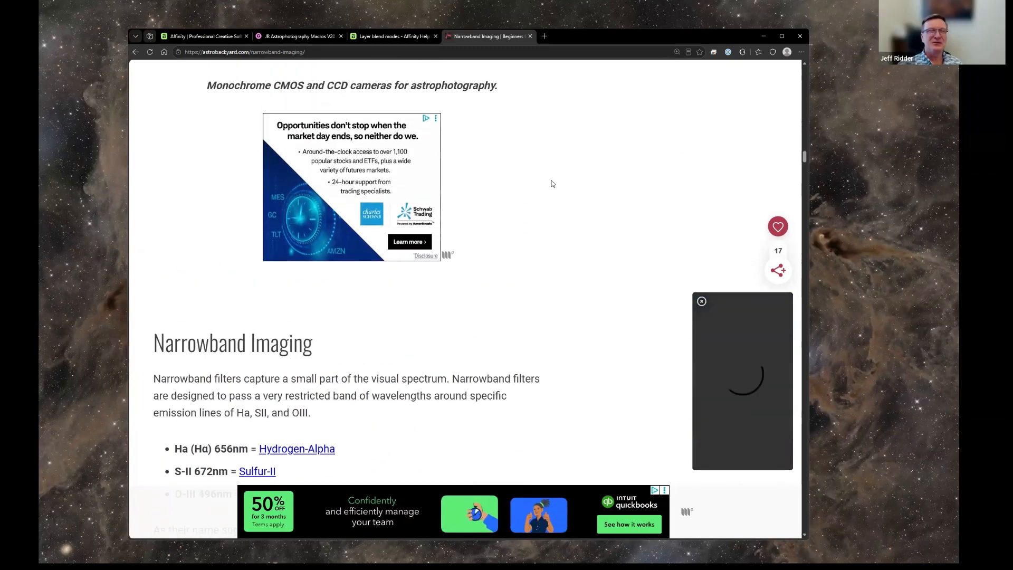
Review the guide's narrowband section, covering the Ha, S-II and O-III emission lines, the ZWO filter transmission graph and the advantages of narrow bandpass filters.
scroll(549, 185, "up", 5)
scroll(548, 185, "down", 6)
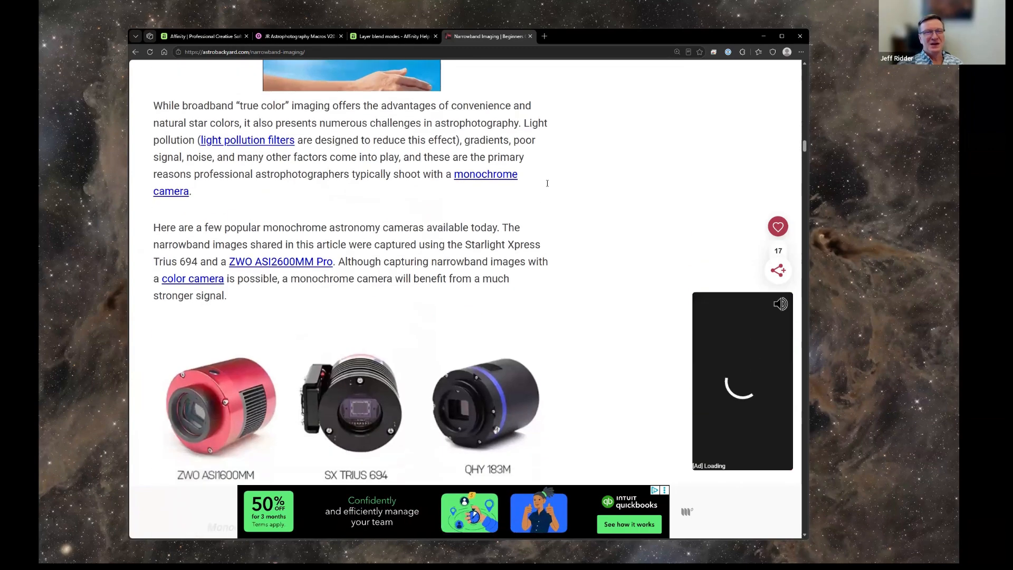
scroll(548, 185, "down", 7)
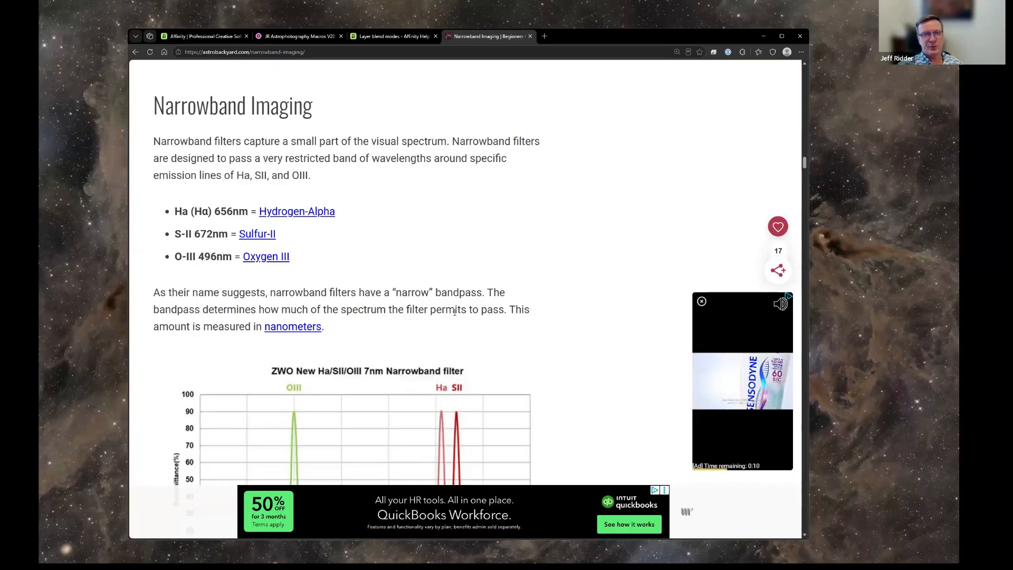
scroll(458, 400, "down", 2)
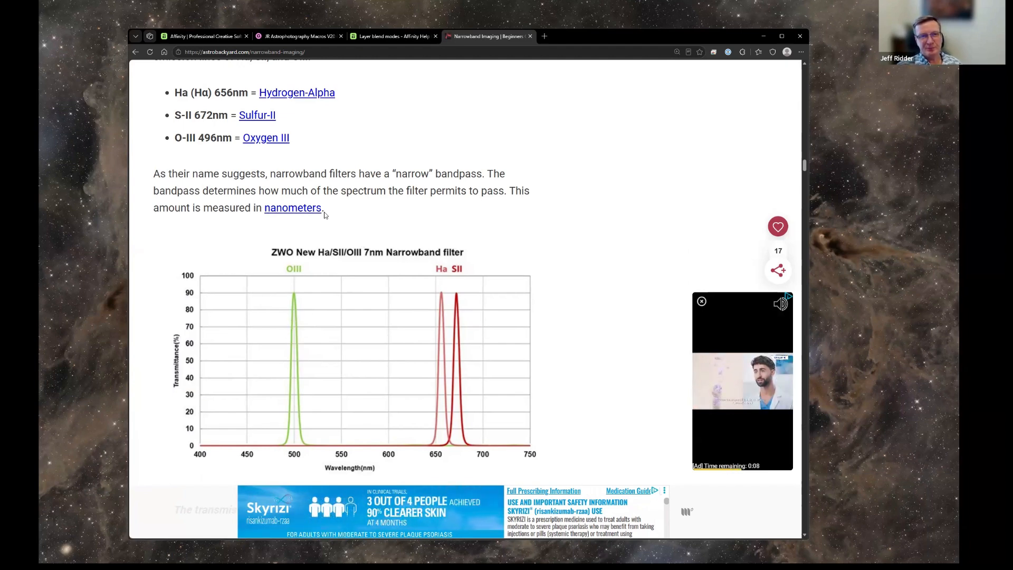
scroll(460, 252, "down", 2)
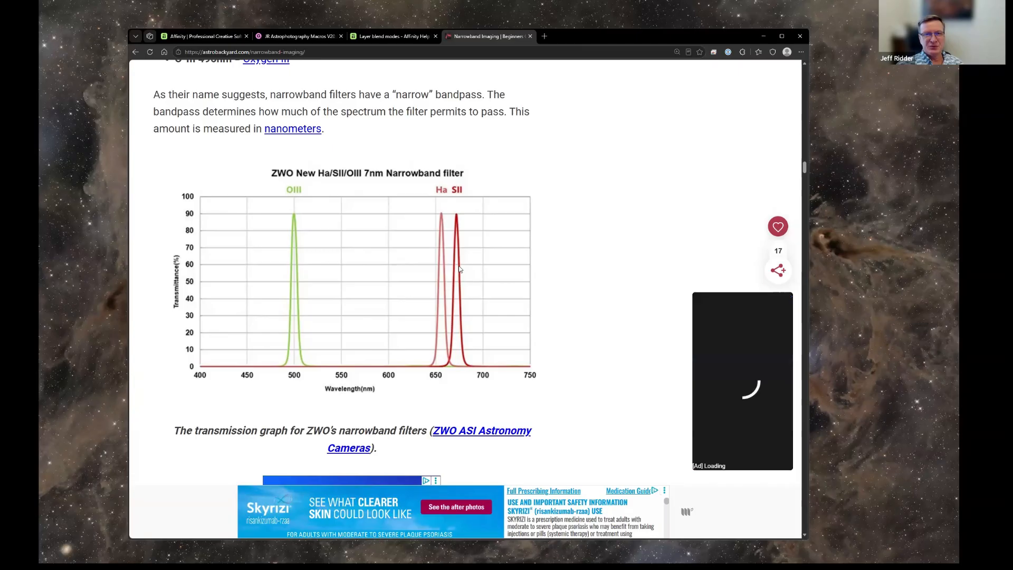
scroll(475, 262, "down", 10)
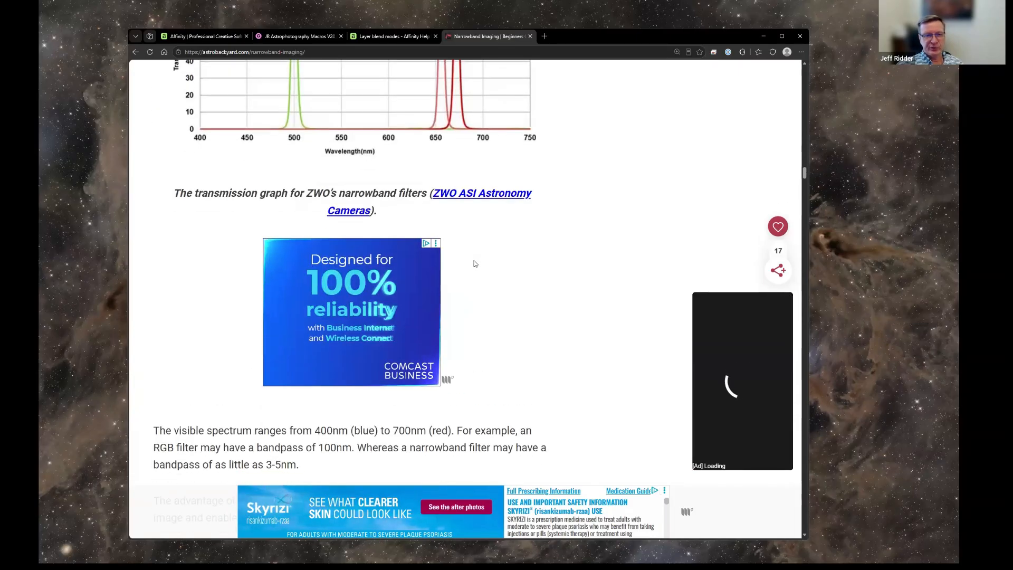
scroll(475, 265, "down", 5)
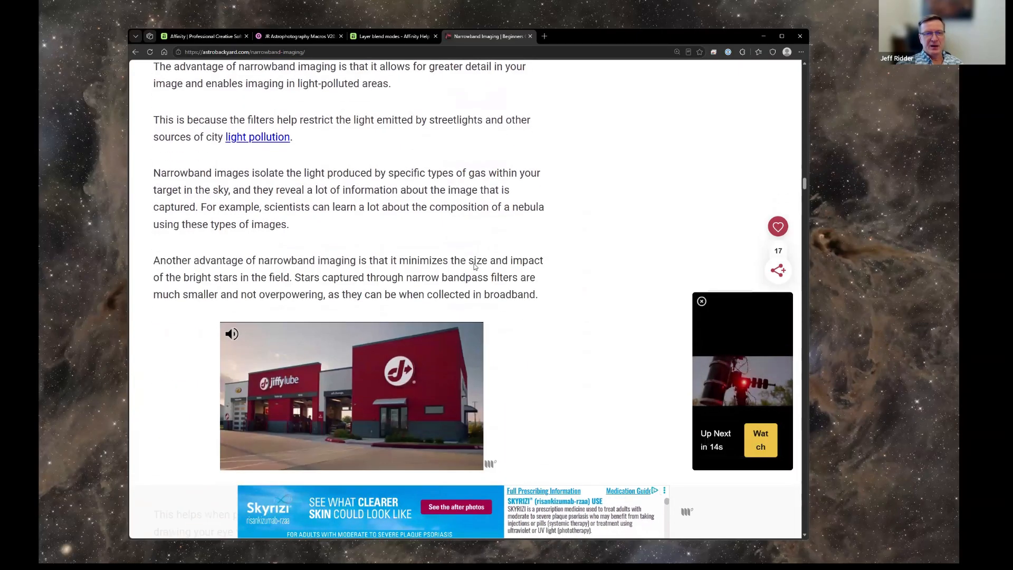
scroll(521, 212, "up", 4)
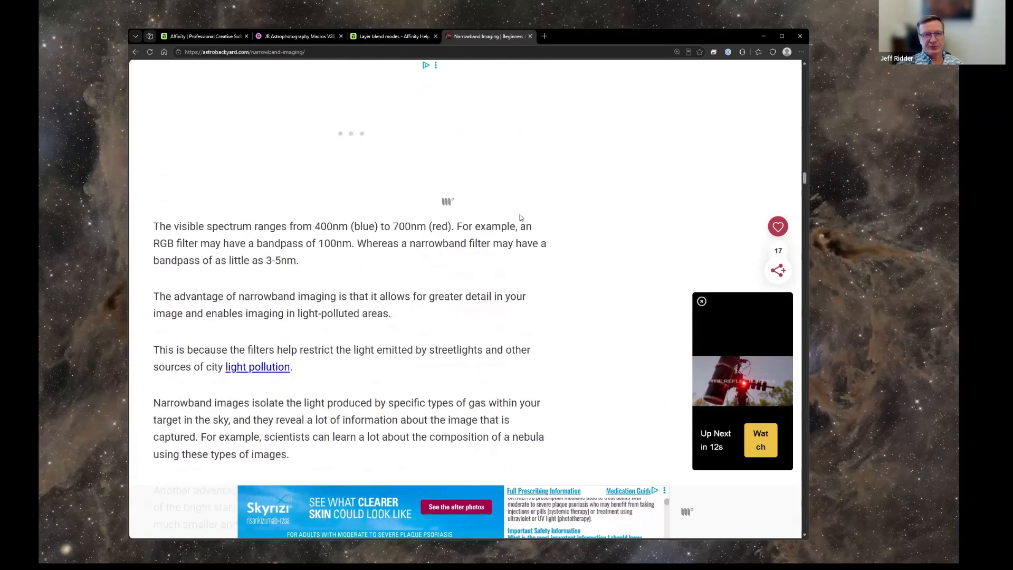
scroll(520, 218, "down", 6)
Read the Hubble Palette section, including the visible wavelength chart and the color associations for SII, Ha and OIII.
scroll(521, 220, "down", 18)
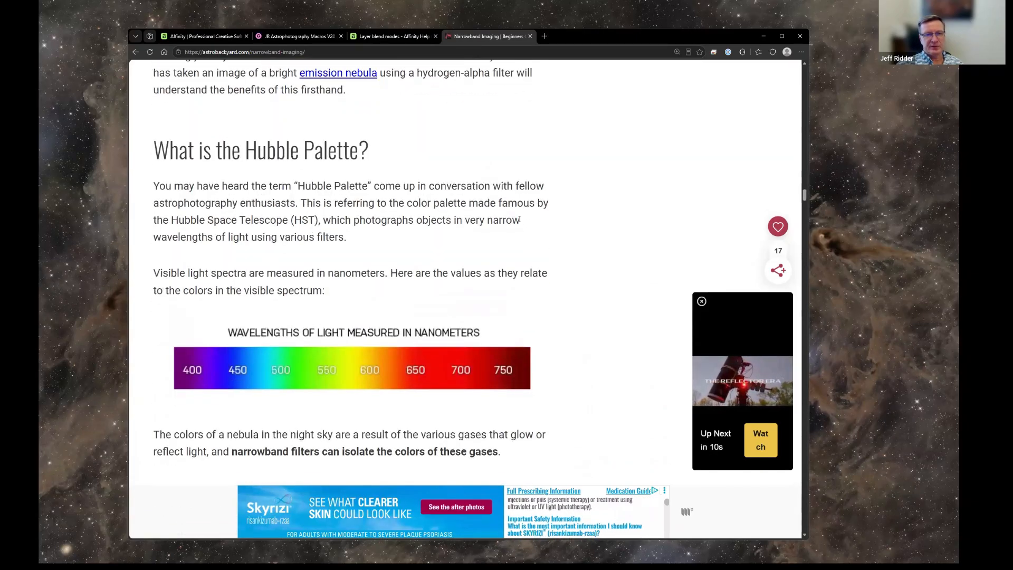
scroll(519, 220, "down", 4)
scroll(520, 221, "up", 8)
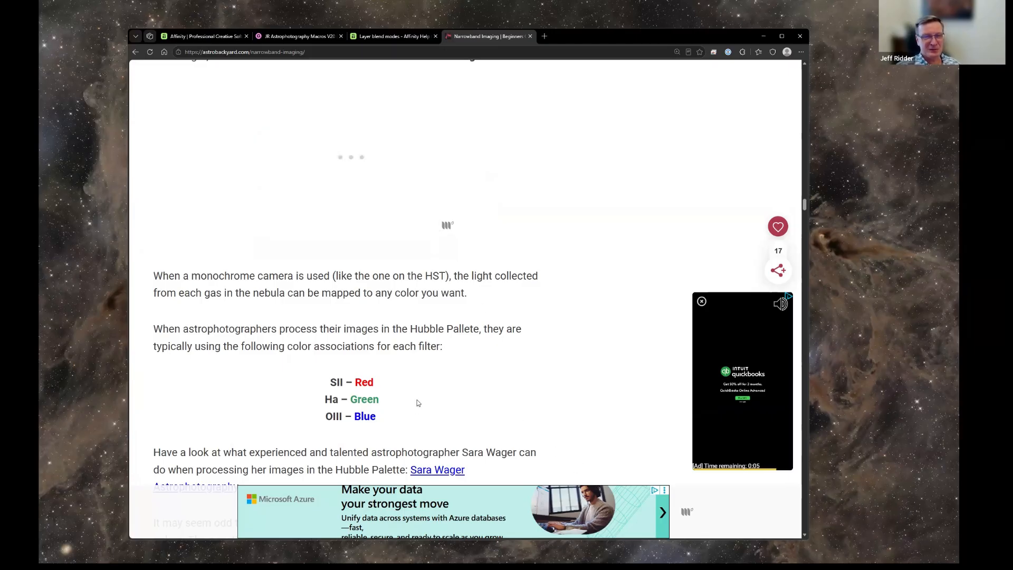
scroll(418, 403, "down", 2)
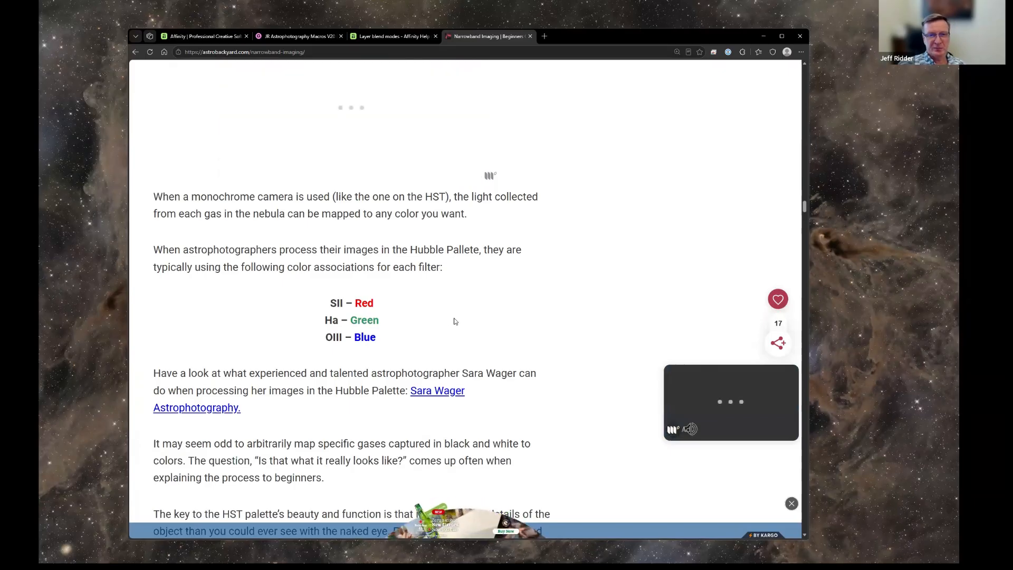
scroll(455, 322, "down", 5)
Return to the ZWO narrowband filter transmission graph and recheck the emission line wavelengths against the Hubble Palette spectrum.
scroll(455, 321, "up", 9)
scroll(455, 321, "up", 18)
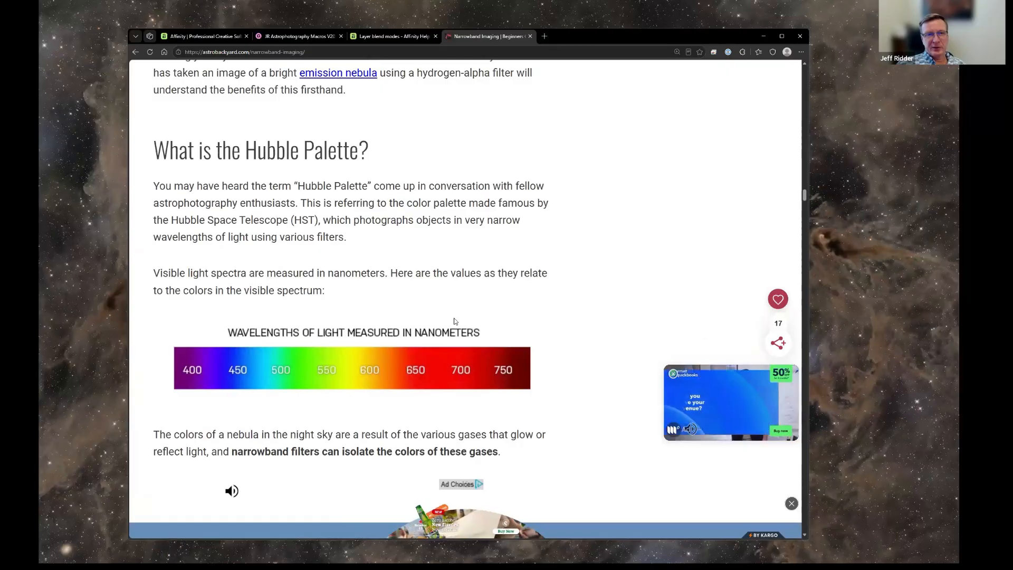
scroll(455, 321, "up", 14)
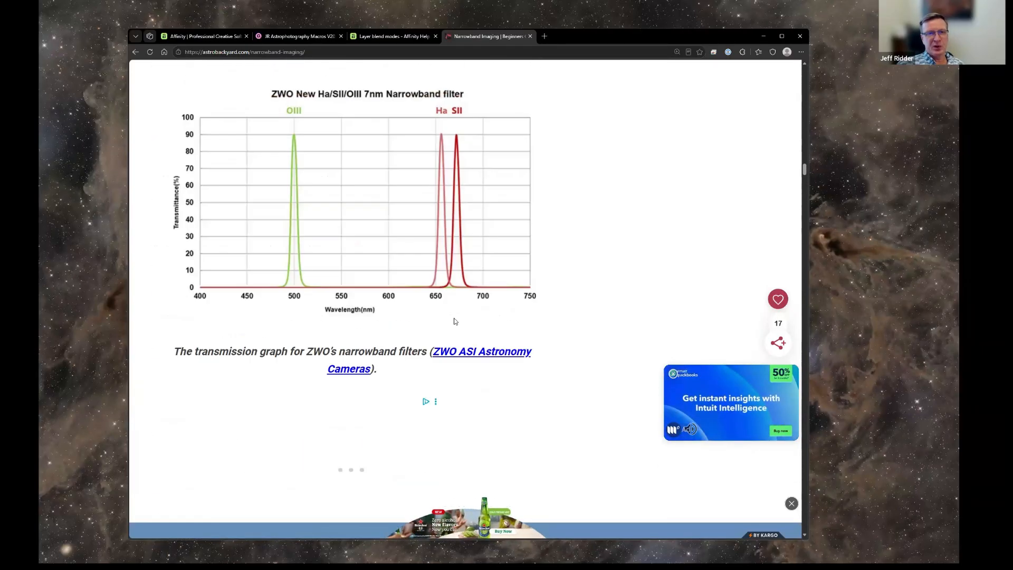
scroll(416, 343, "down", 5)
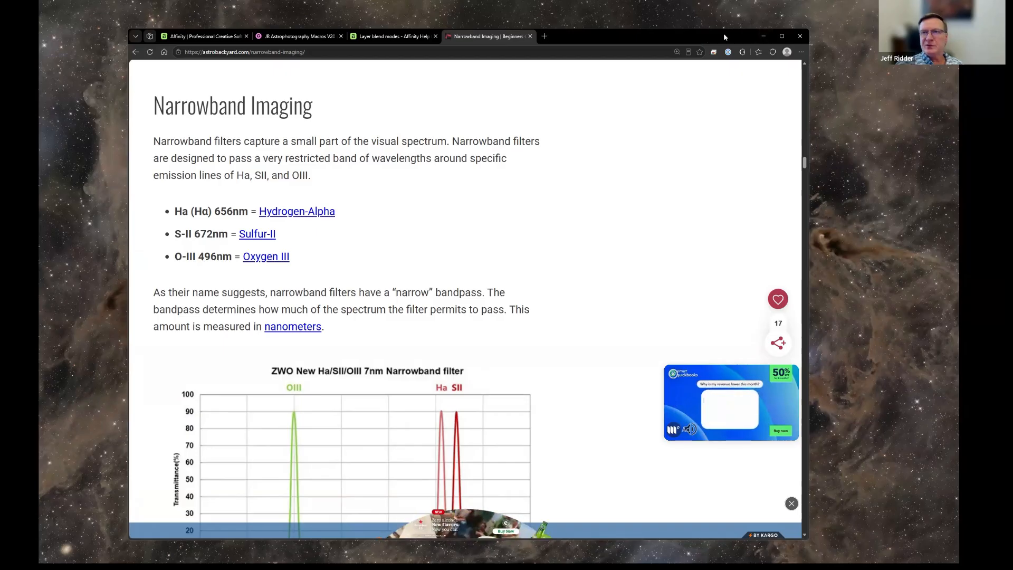
Minimize the browser, switch to Affinity and maximize its window.
left_click(764, 37)
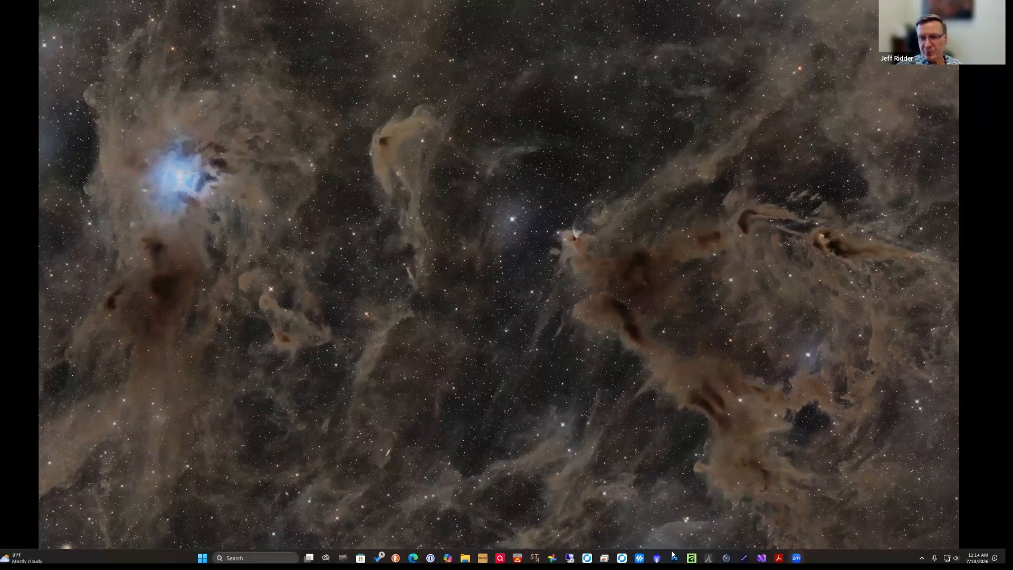
left_click(692, 558)
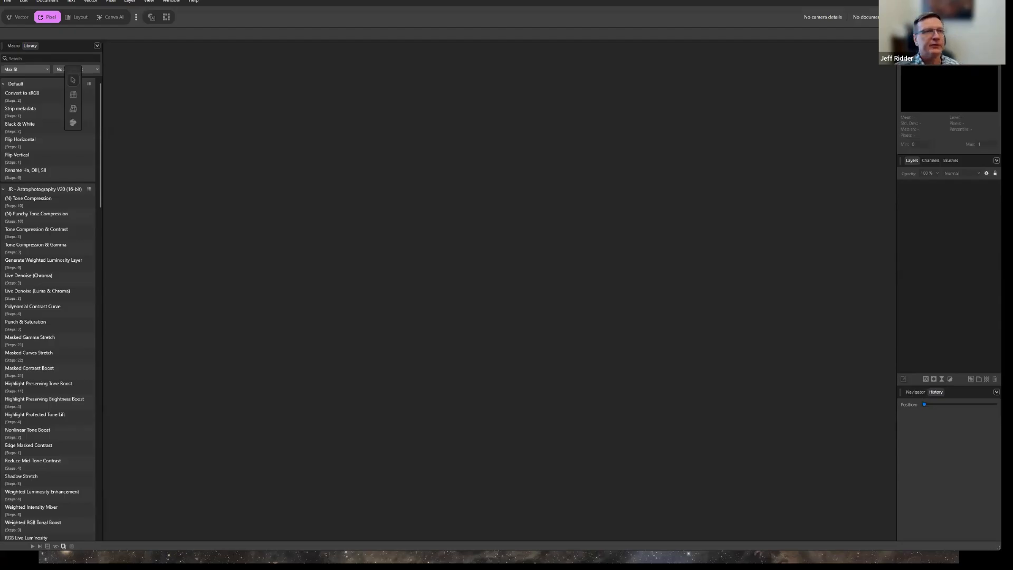
key("super+Up")
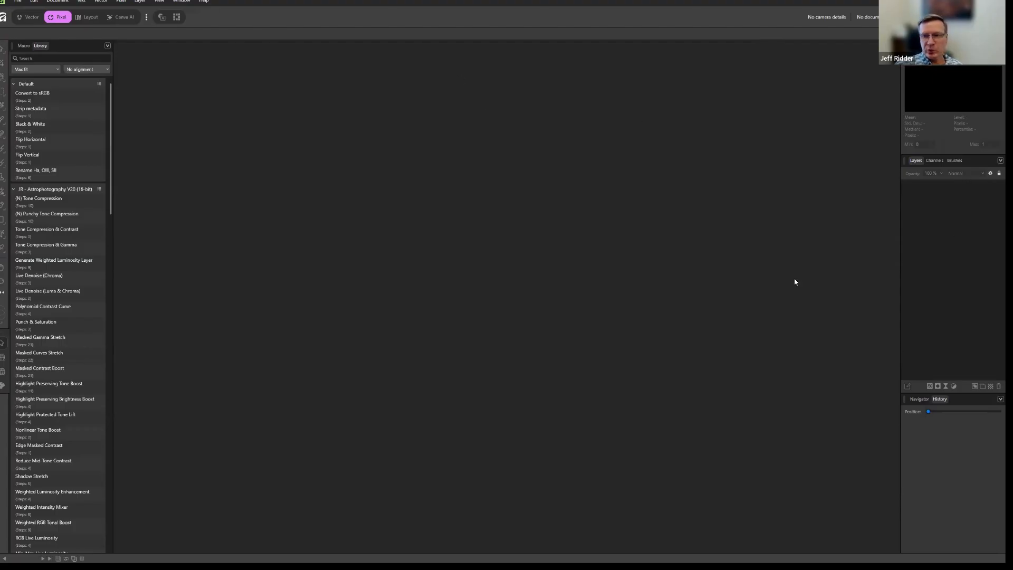
Look through the channels, brushes and layers views and the list of available Pixel commands.
left_click(934, 161)
left_click(957, 163)
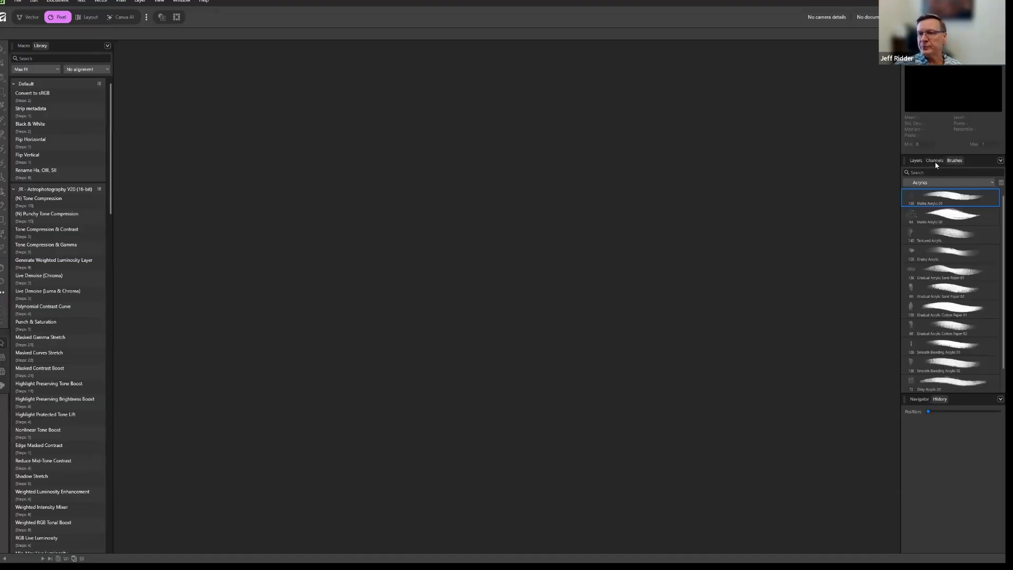
left_click(920, 158)
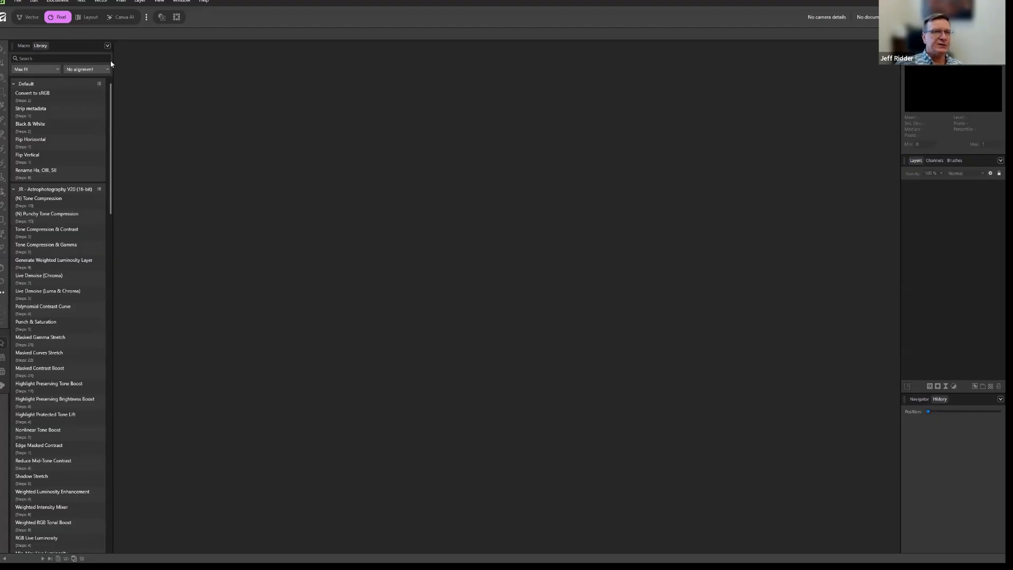
left_click(120, 2)
mouse_move(136, 3)
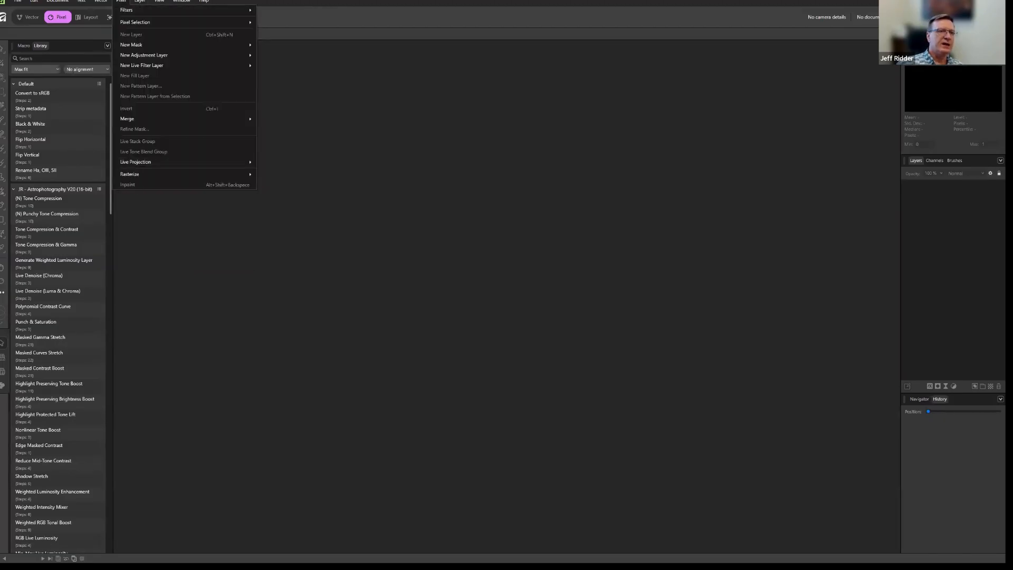
left_click(426, 361)
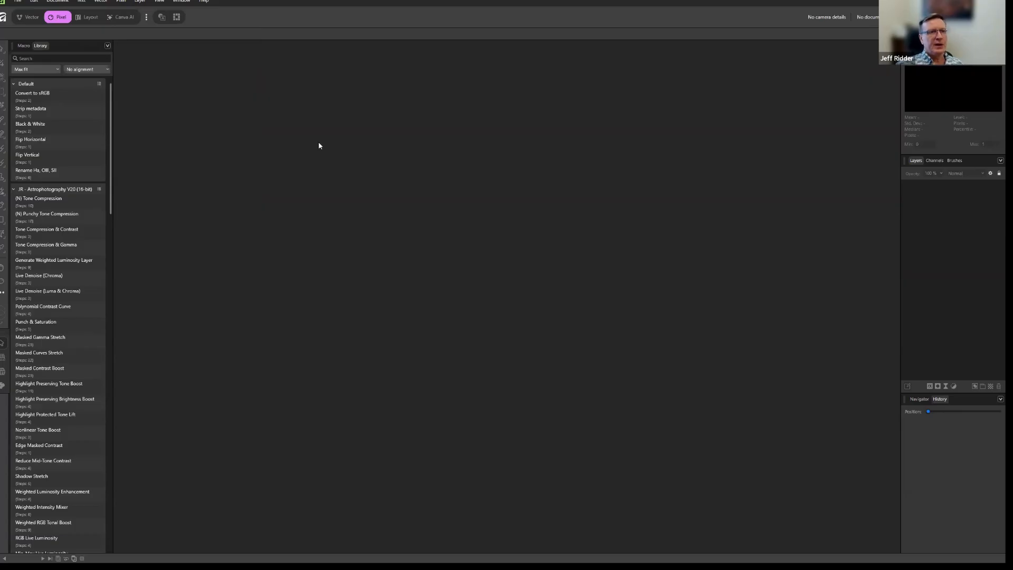
Collapse the JR - Astrophotography V20 (16-bit) macro category in the library.
left_click(14, 190)
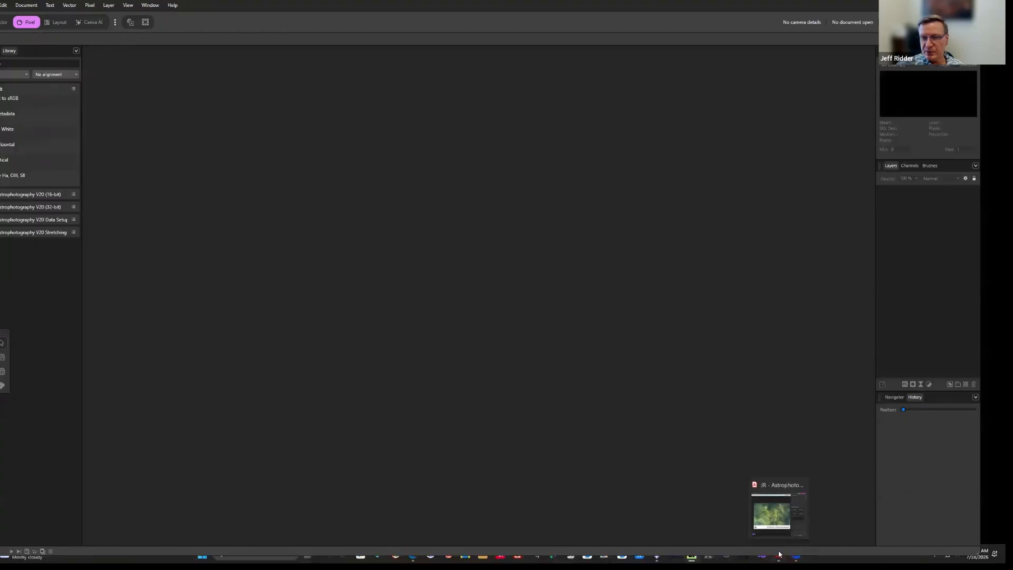
Switch to the JR Macros: Astrophotography PDF in Acrobat, close the AI Assistant and All tools panes, and reposition the window to show it fully.
left_click(780, 555)
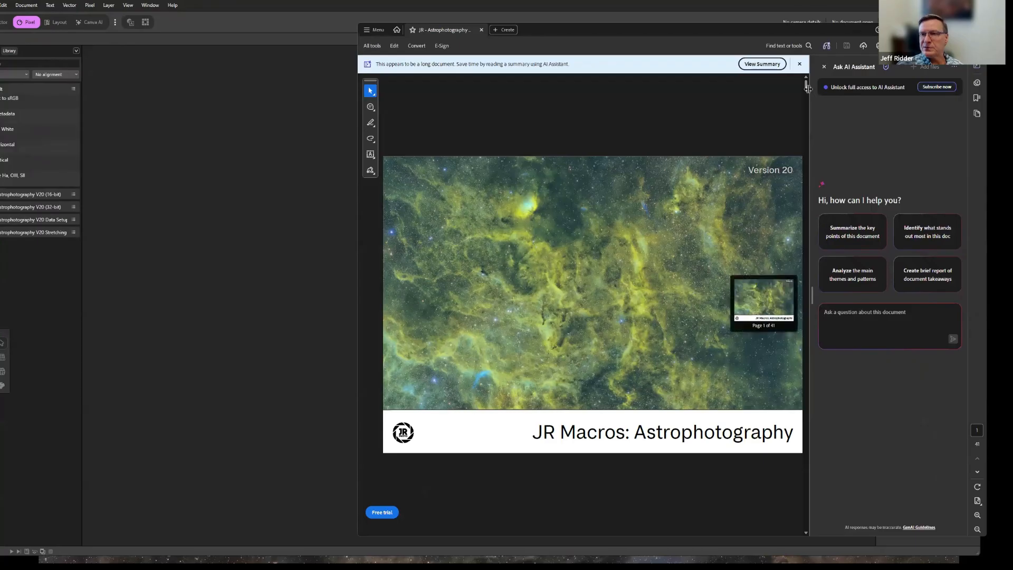
left_click(824, 67)
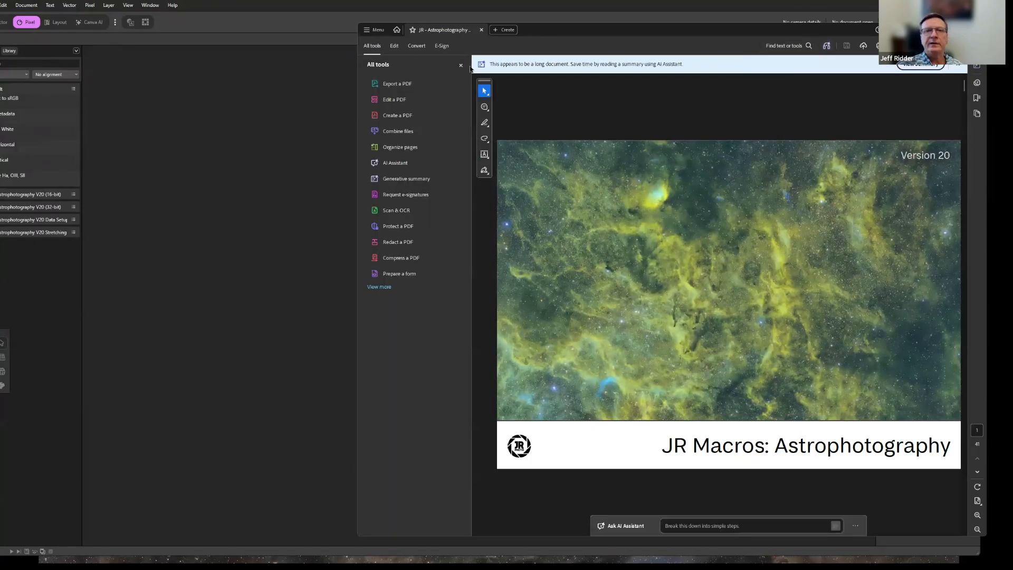
left_click(461, 65)
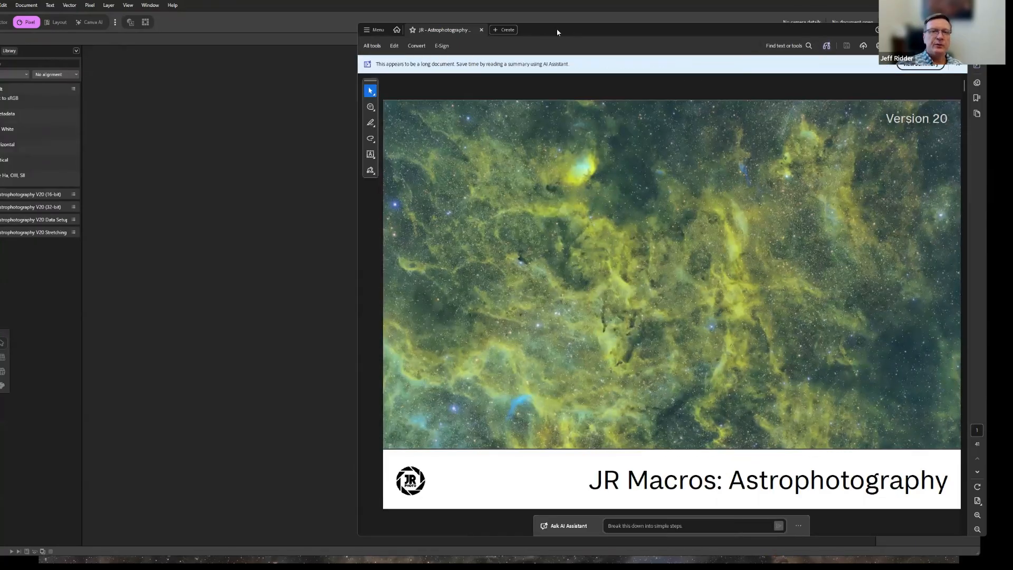
left_click_drag(557, 31, 378, 27)
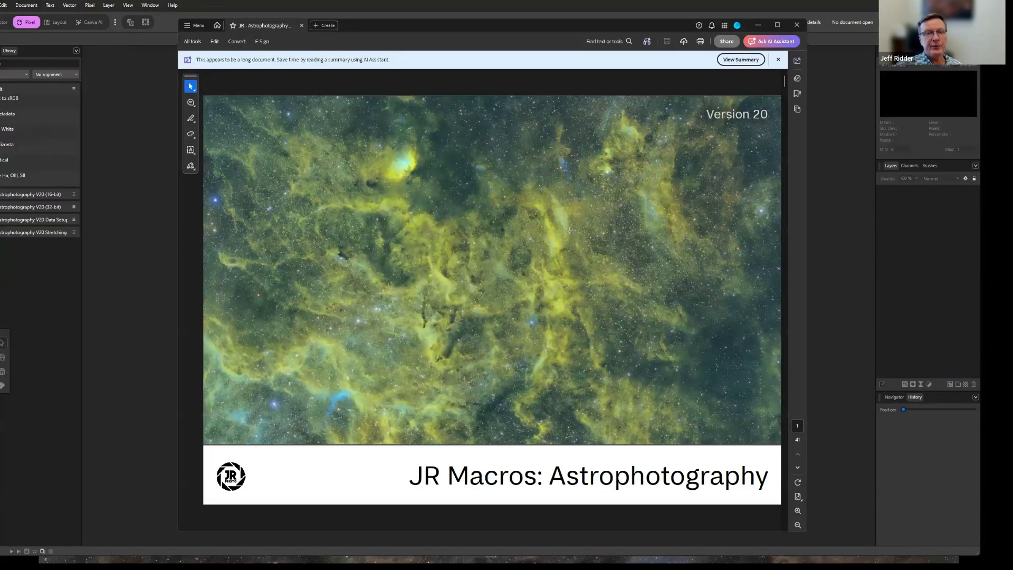
Examine the macro guide from Main Macros through tone stretching, mono layer enhancement, denoising, tone manipulation and contrast macros.
scroll(570, 230, "down", 1)
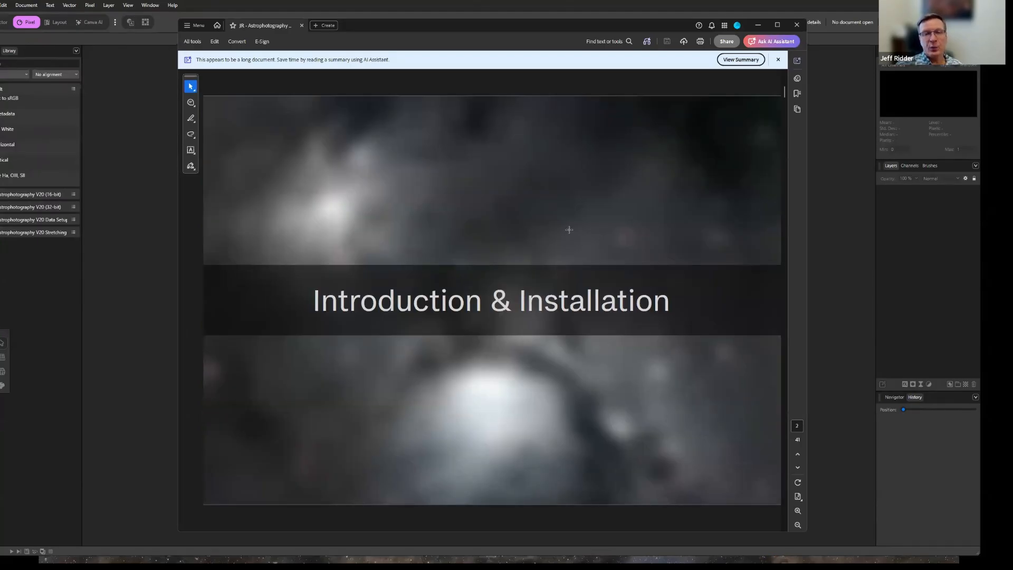
scroll(569, 230, "down", 1)
scroll(569, 230, "down", 2)
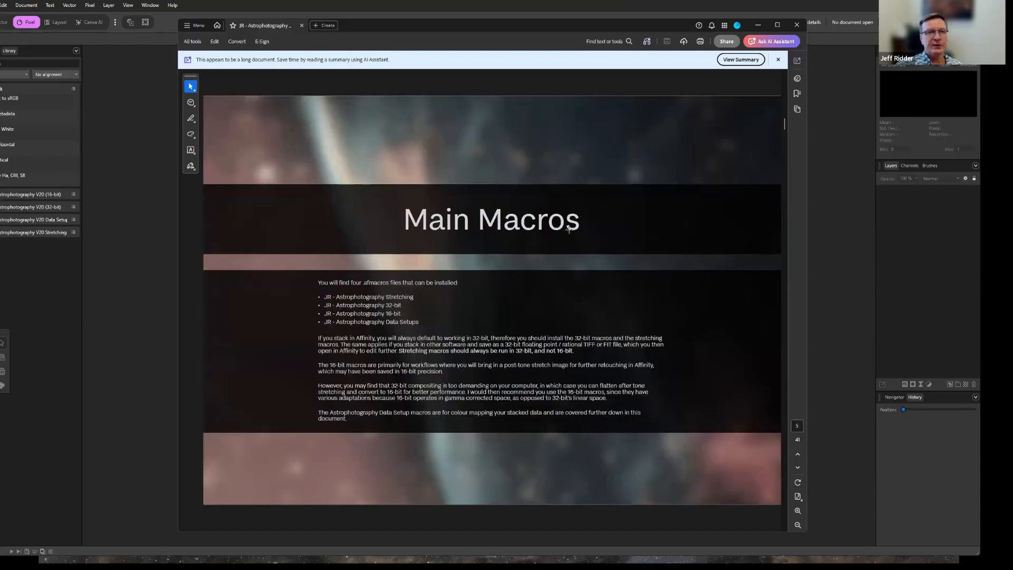
scroll(331, 184, "down", 1)
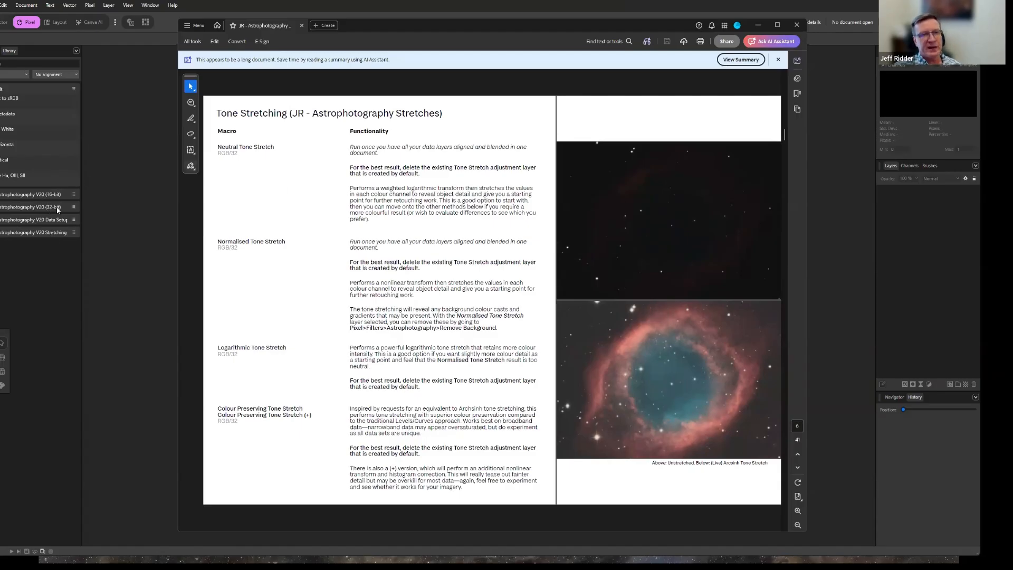
scroll(355, 197, "down", 2)
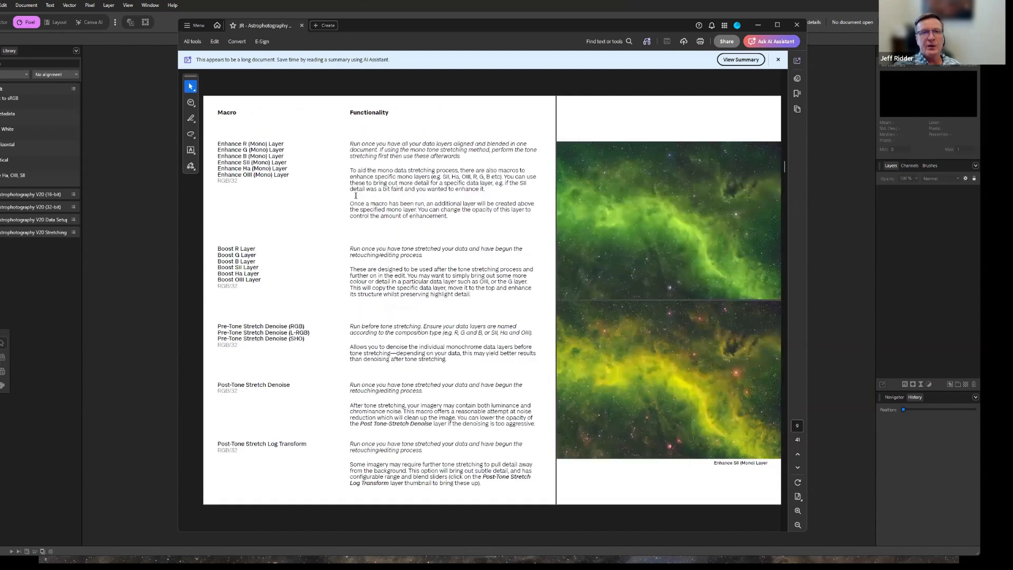
scroll(357, 194, "down", 2)
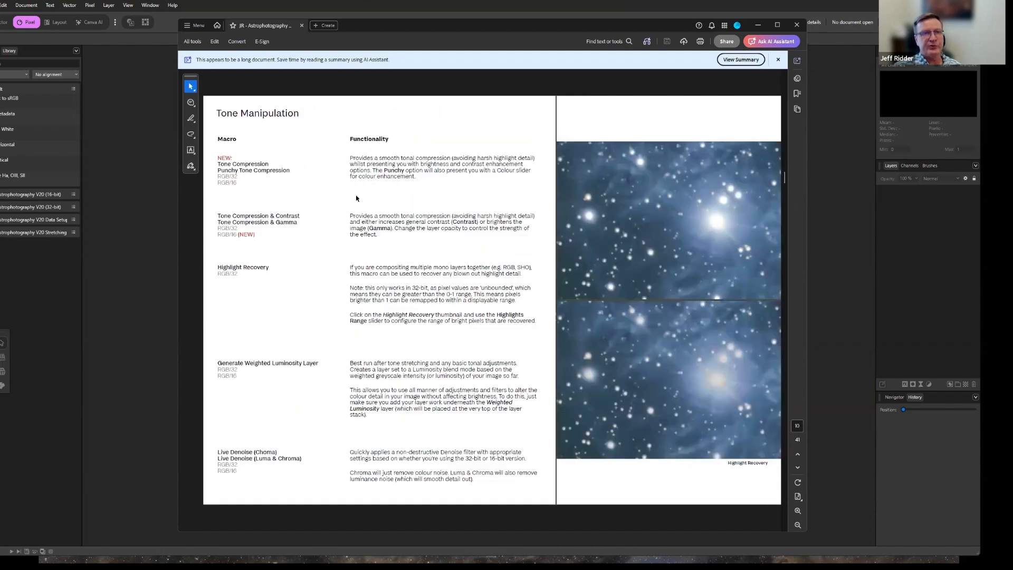
scroll(355, 197, "up", 2)
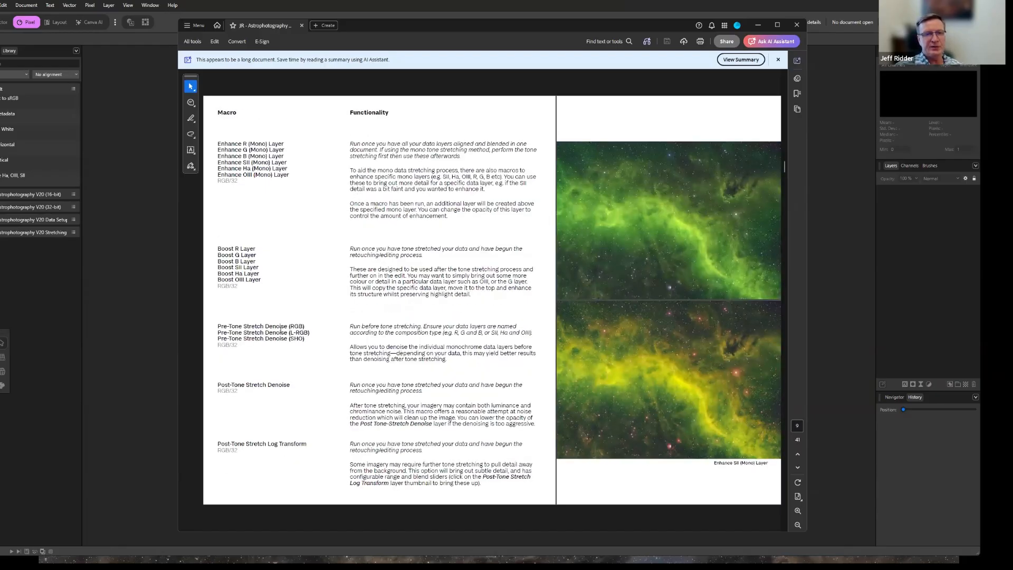
scroll(348, 345, "down", 4)
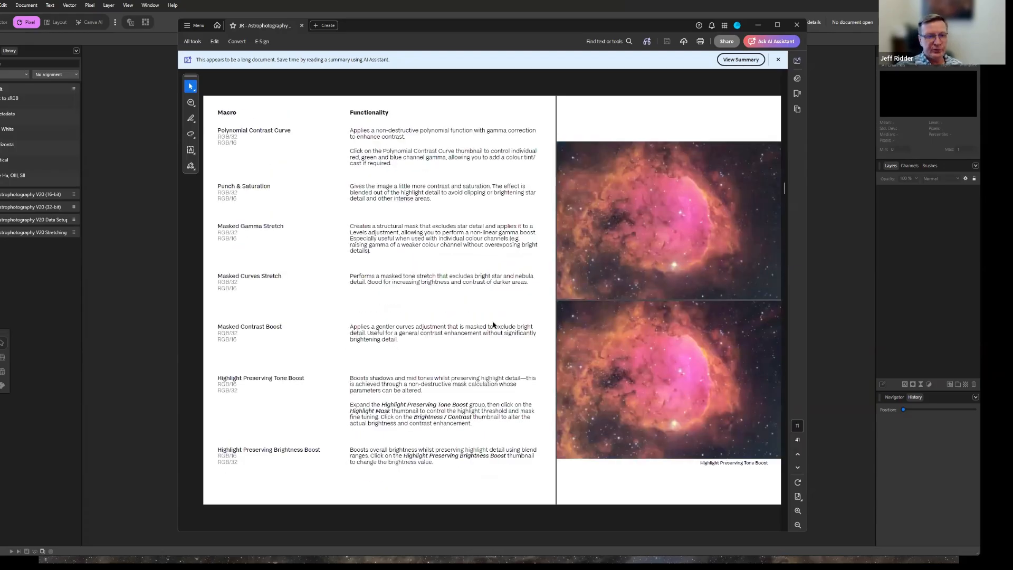
scroll(474, 328, "down", 2)
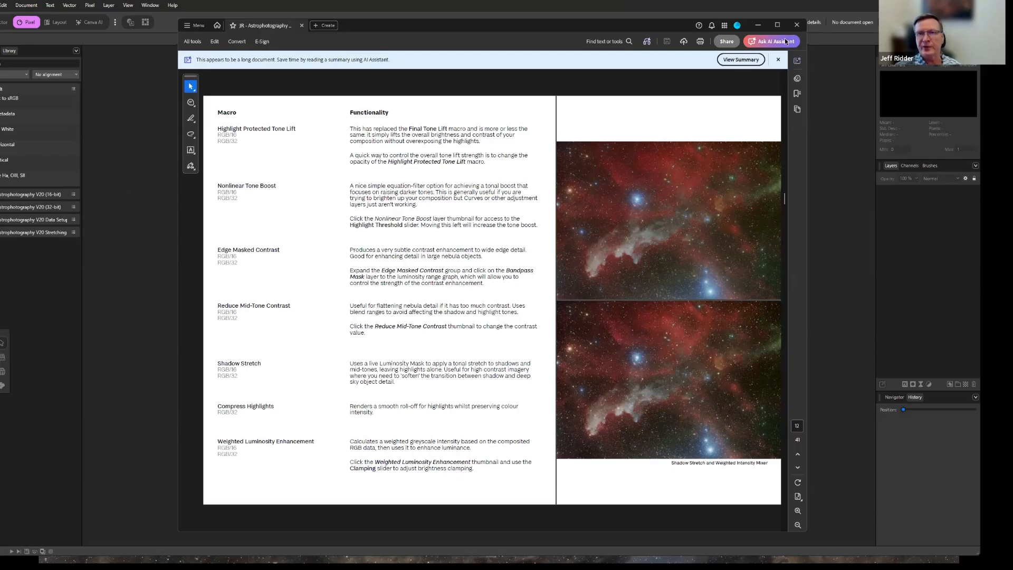
Put the macro guide away, return to Affinity and start a new image stack.
left_click(758, 25)
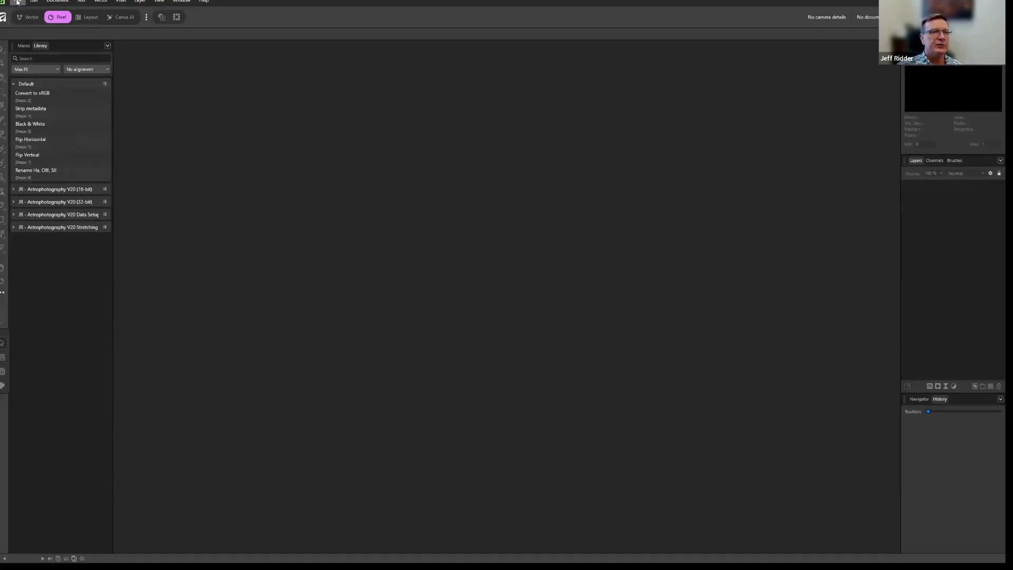
left_click(17, 2)
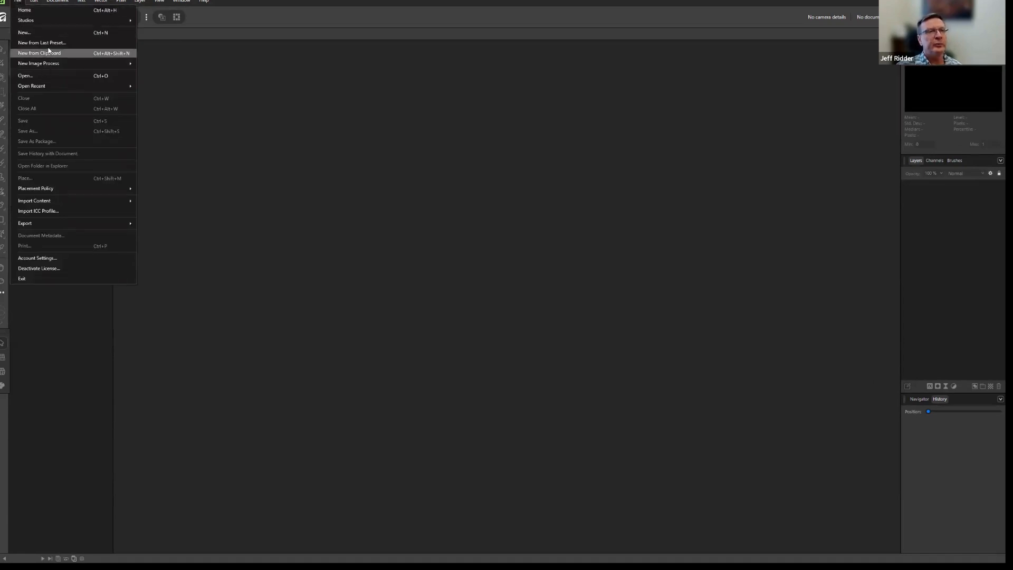
mouse_move(67, 66)
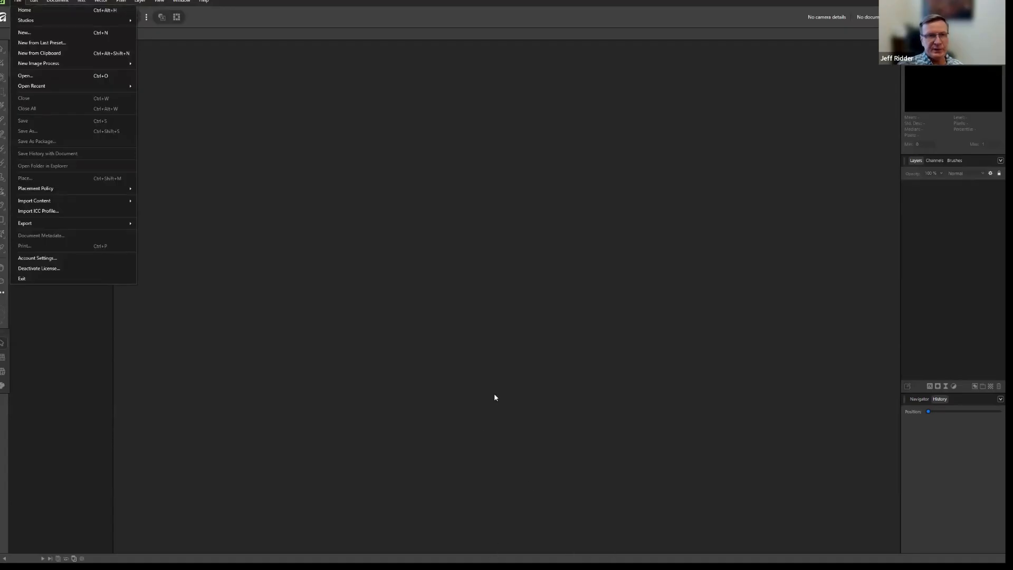
mouse_move(34, 66)
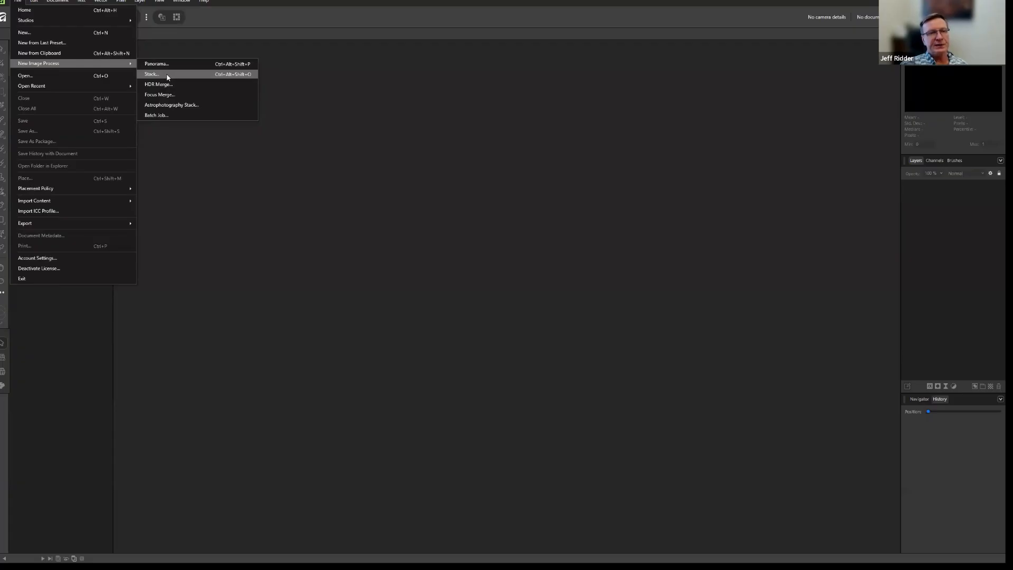
left_click(153, 76)
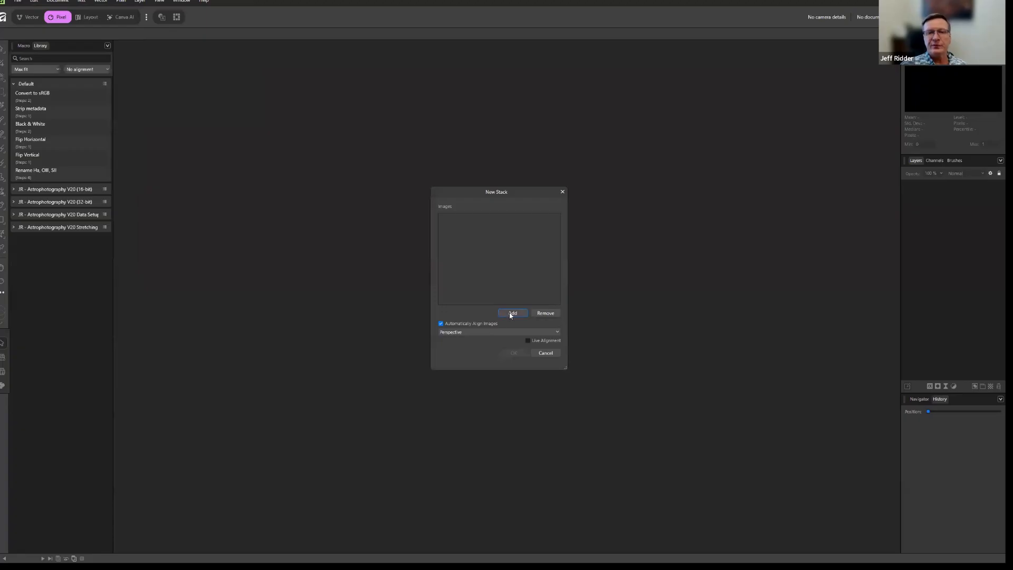
Add Ha.tif, OIII.tif and SII.tif from the Stretched tiffs folder to the stack and create it.
left_click(510, 315)
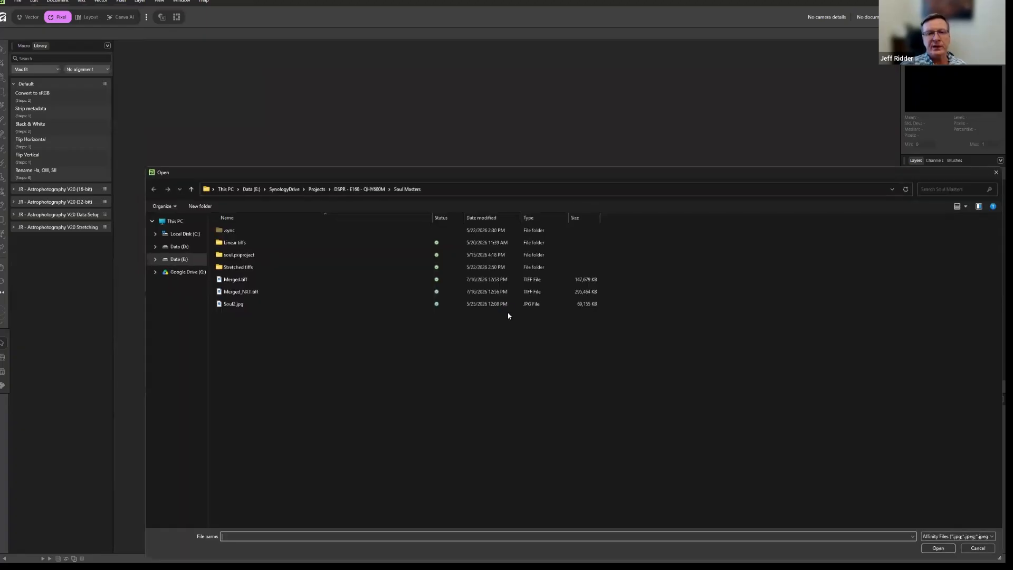
left_click_drag(320, 172, 321, 142)
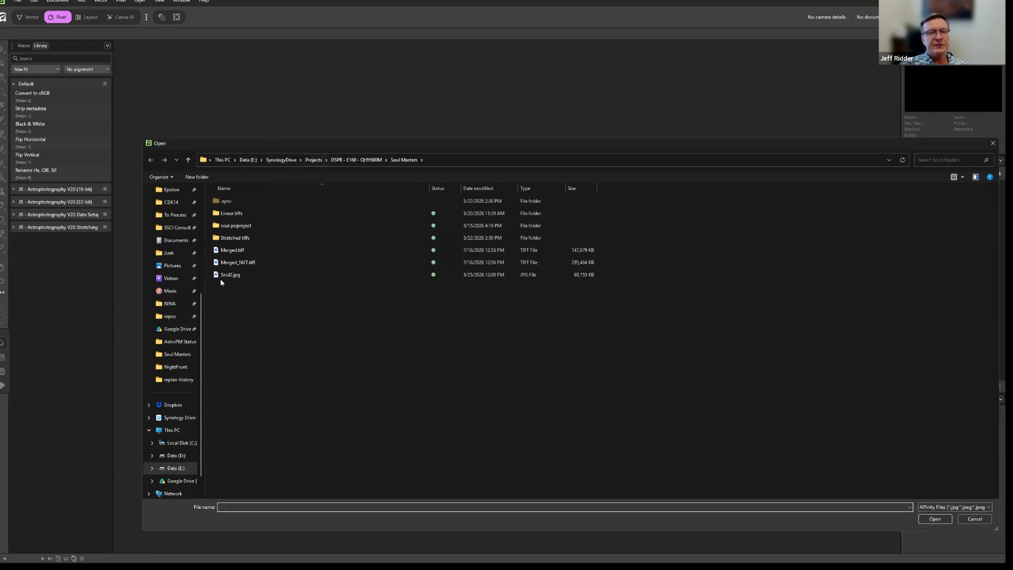
double_click(241, 239)
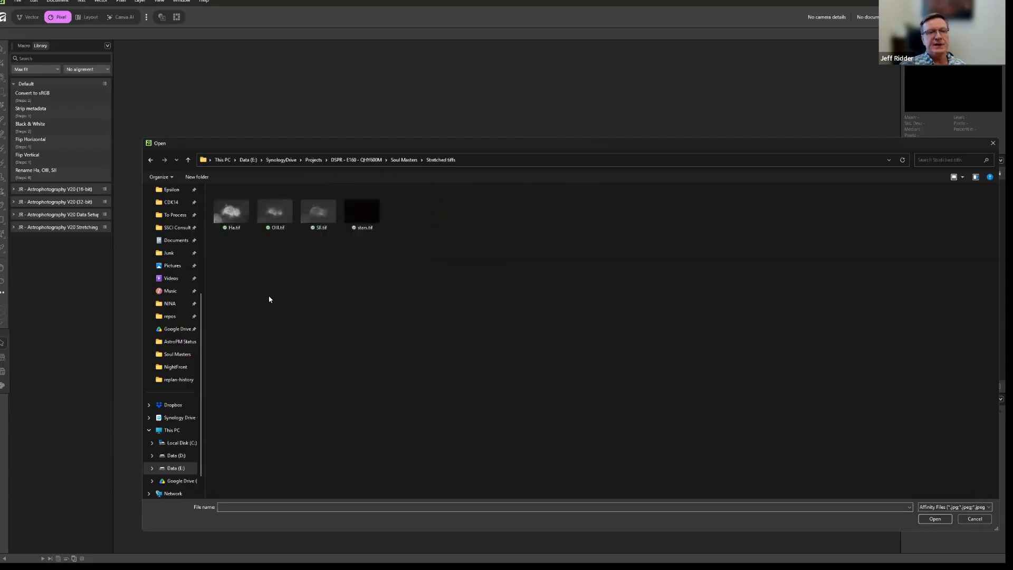
left_click(231, 218)
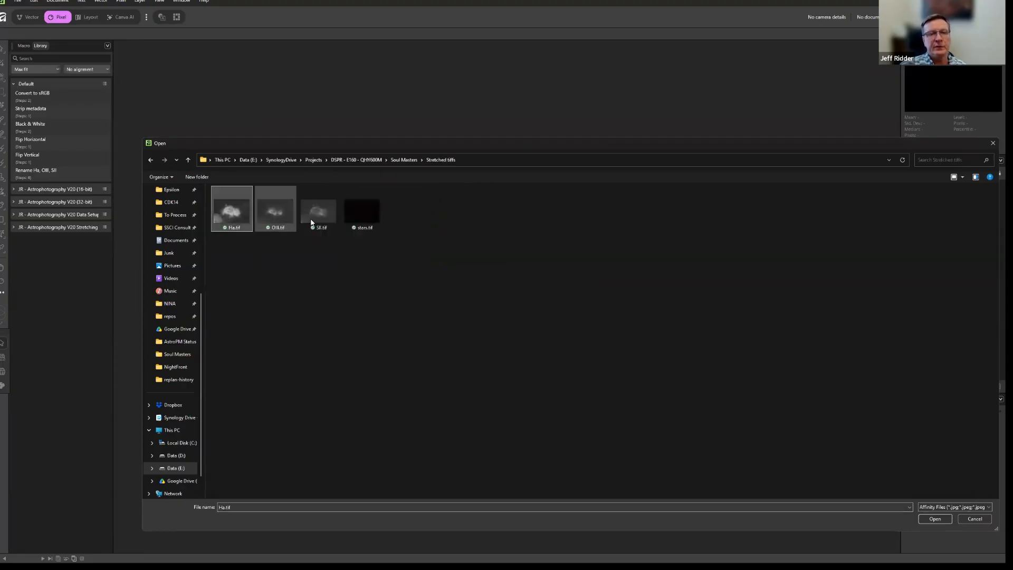
left_click(315, 221, "shift")
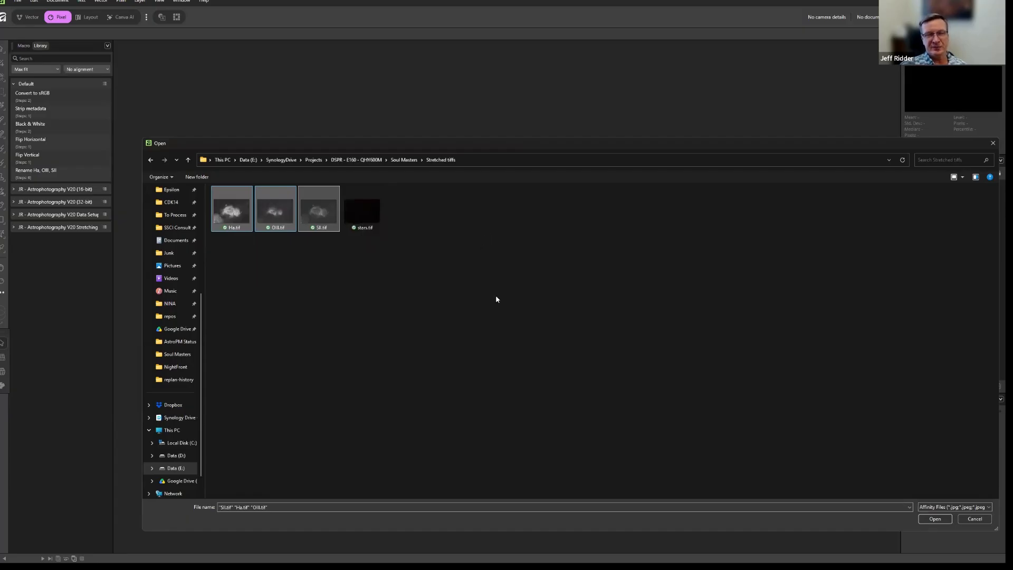
left_click(935, 520)
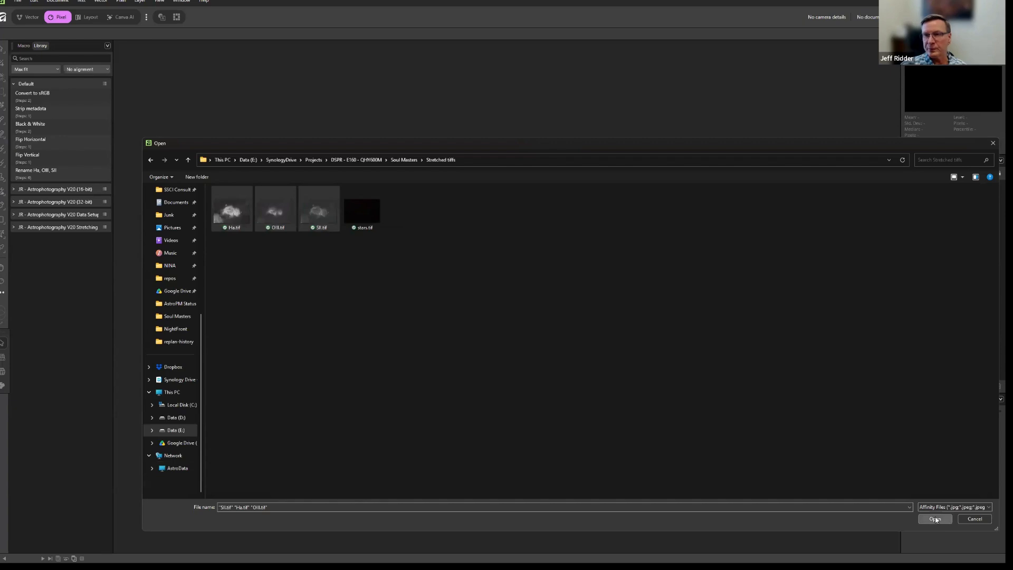
left_click(514, 353)
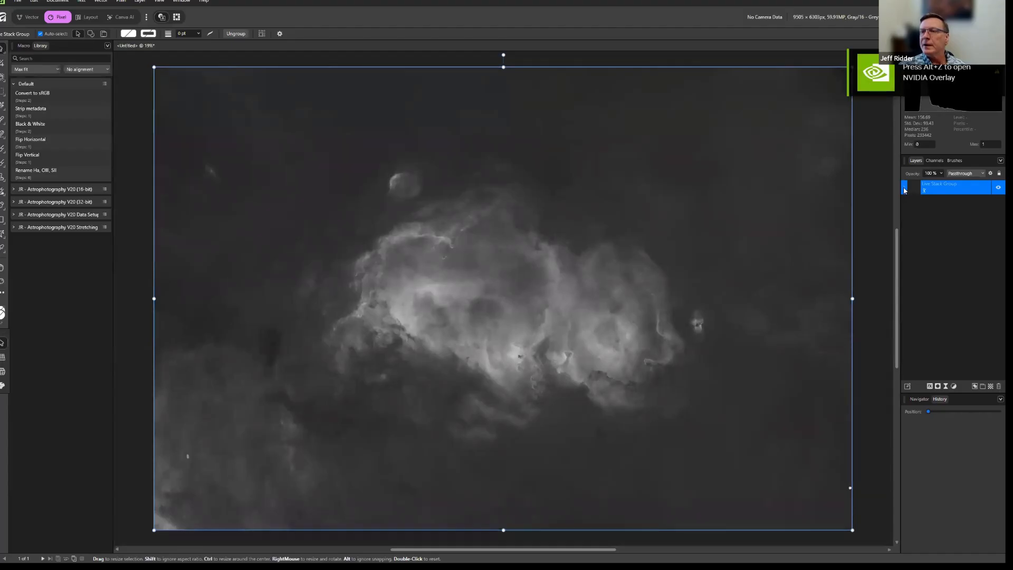
Move the SII, OIII and Ha layers out of the Live Stack Group, delete the empty group and clear the selection.
left_click(904, 189)
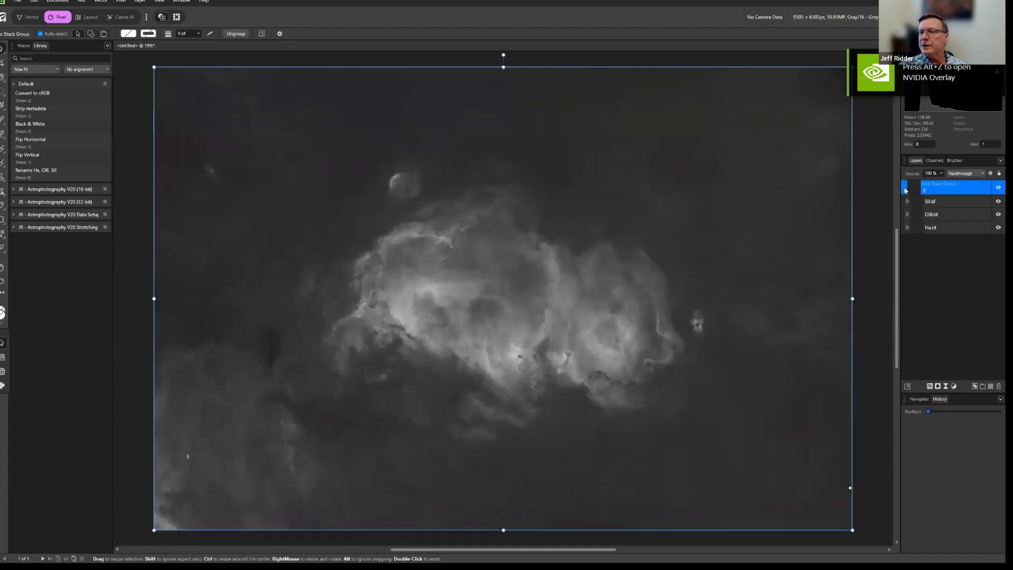
left_click(932, 203)
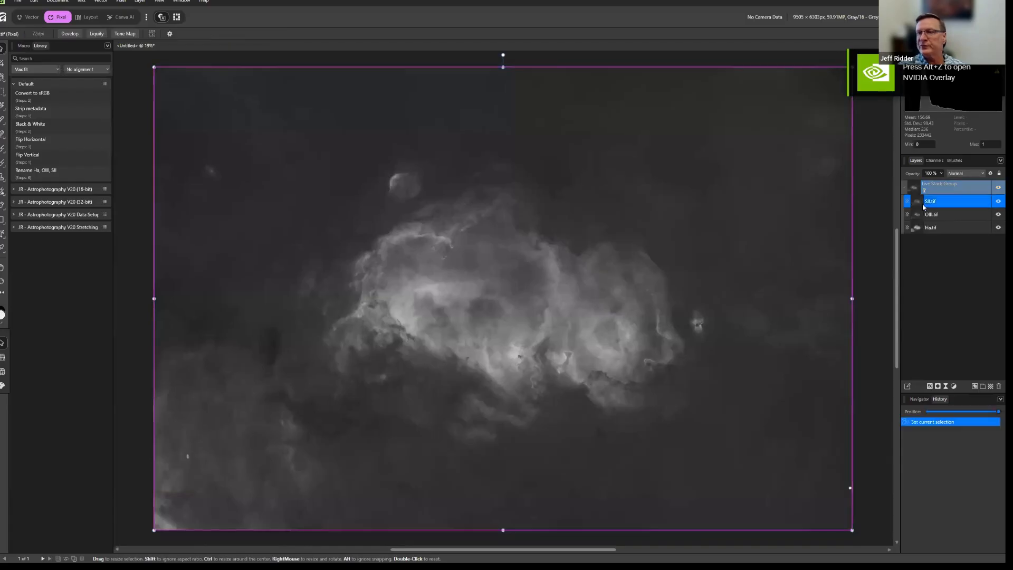
left_click(934, 232, "shift")
left_click_drag(920, 200, 923, 186)
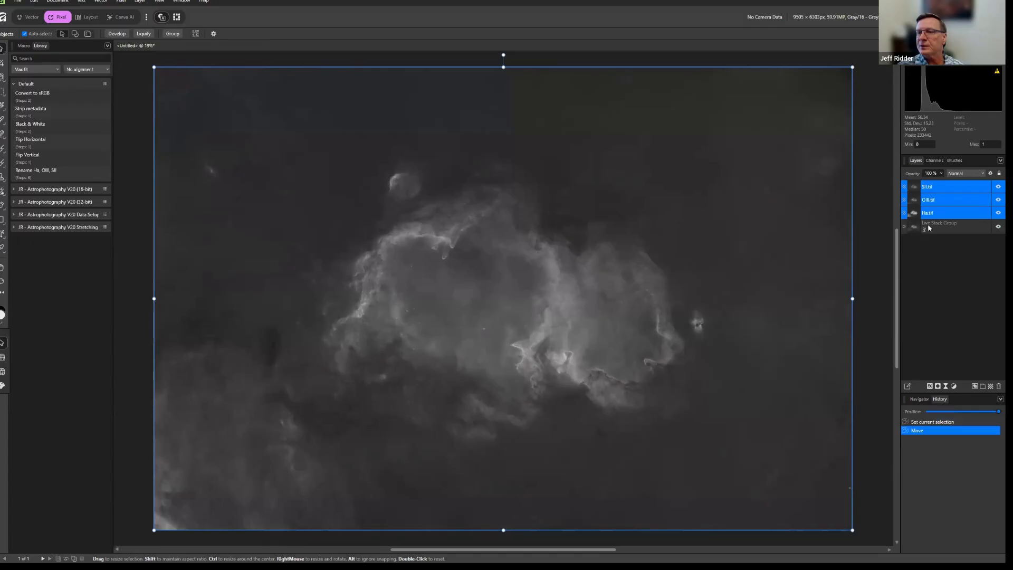
right_click(928, 227)
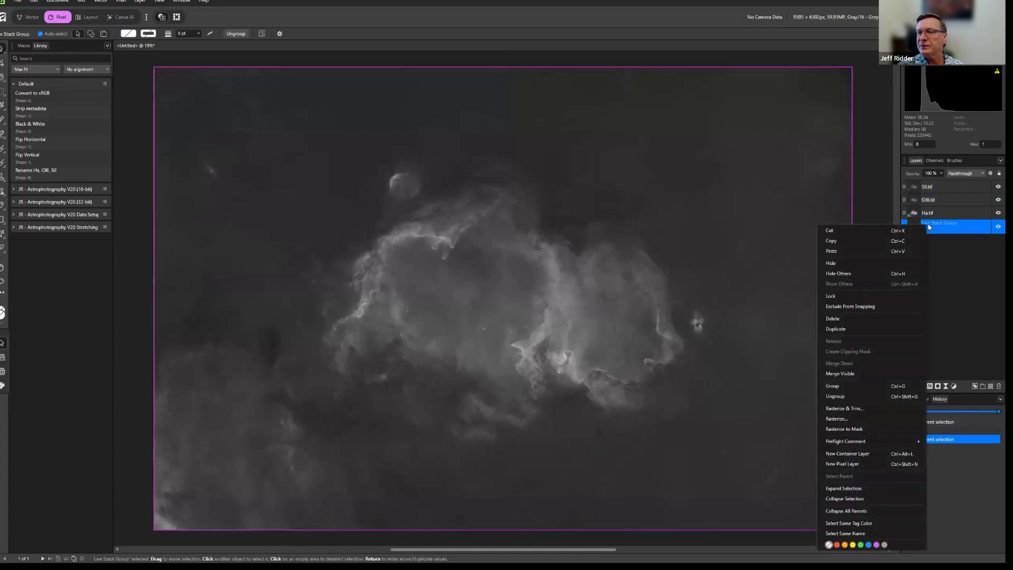
left_click(876, 320)
left_click(980, 307)
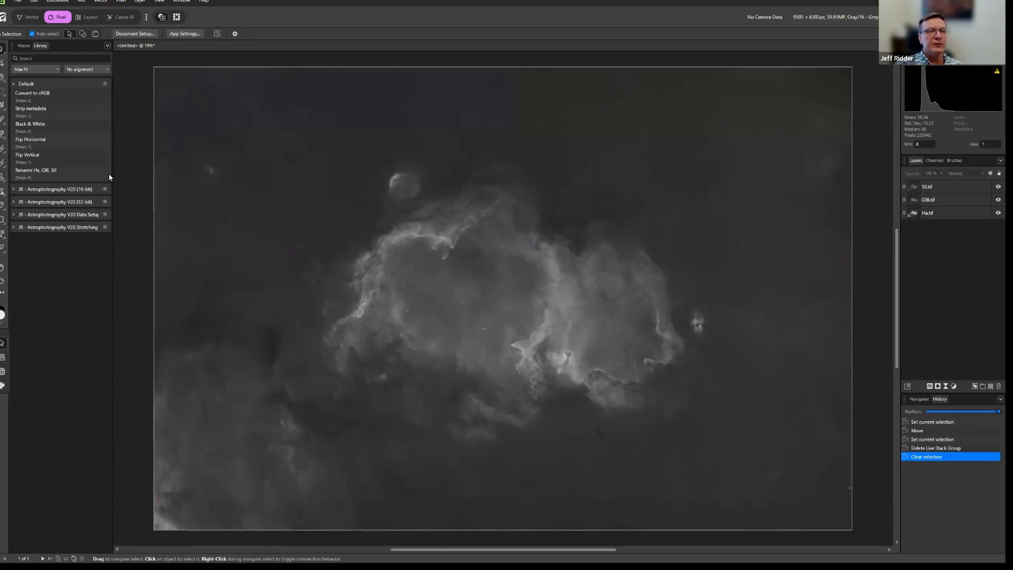
Run the Rename Ha, OIII, SII macro on the layers and check the document's channels.
left_click(31, 173)
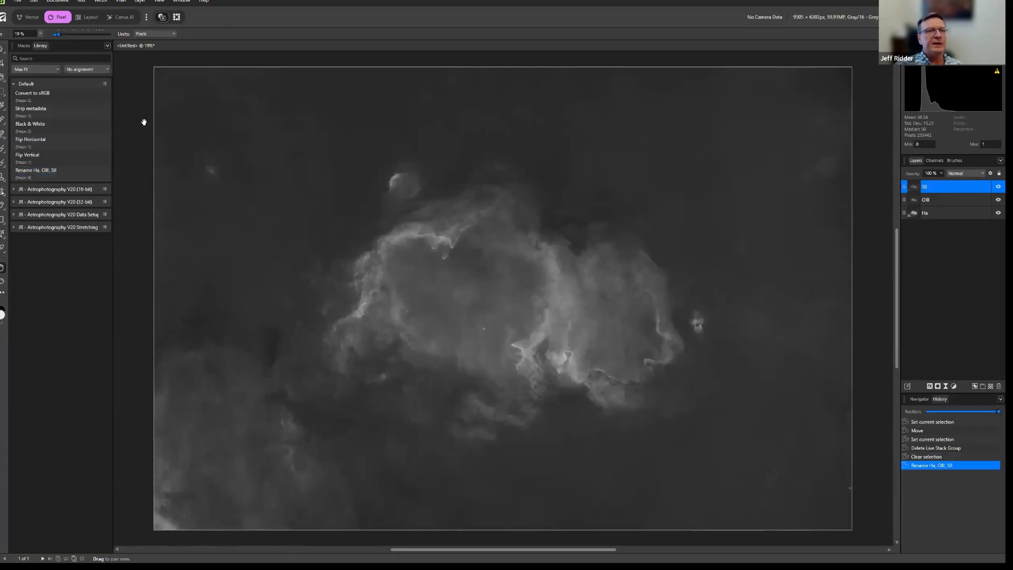
left_click(935, 161)
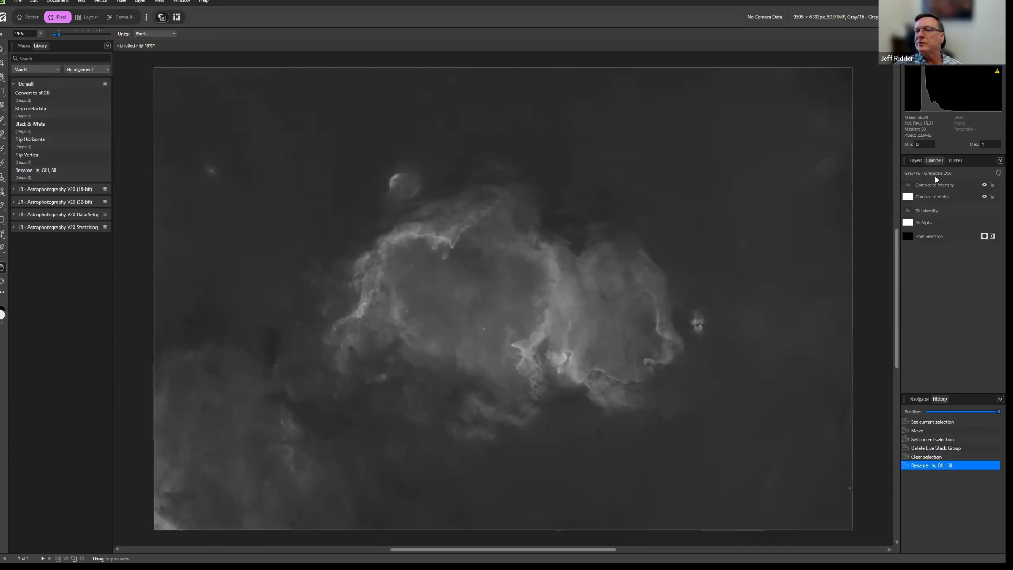
left_click(917, 160)
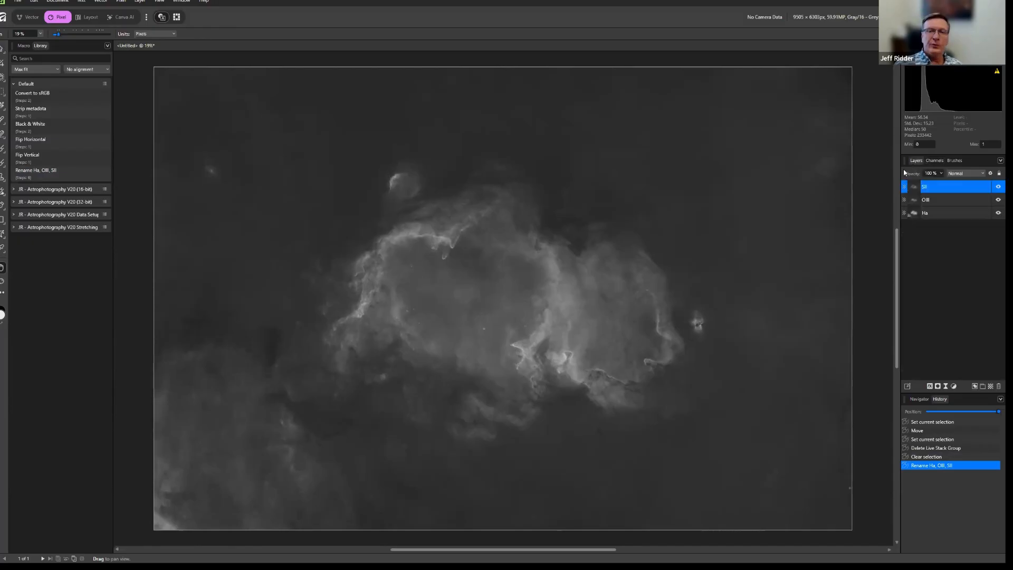
Run the Convert to sRGB macro and check the document's colour channels.
left_click(37, 95)
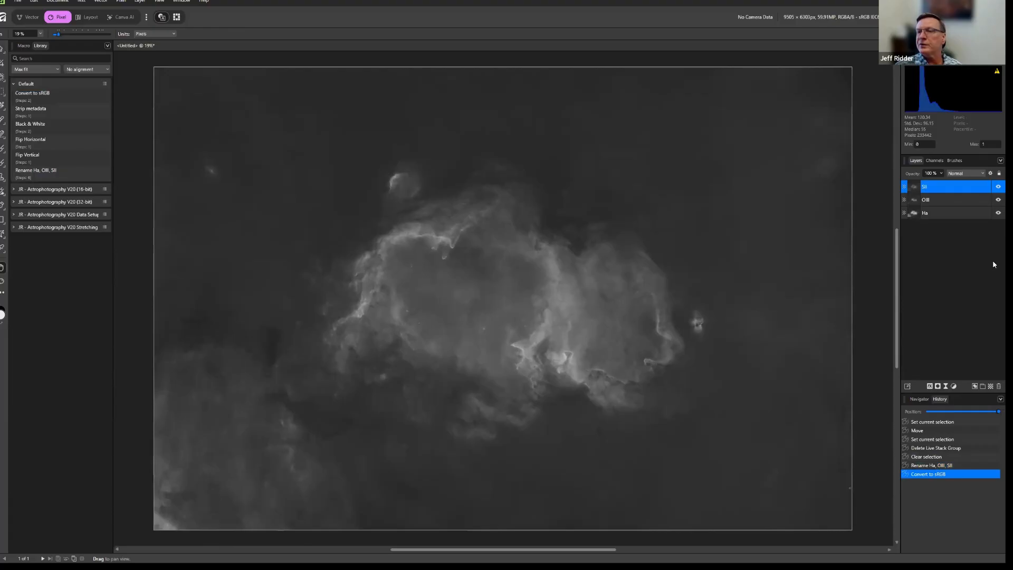
left_click(934, 160)
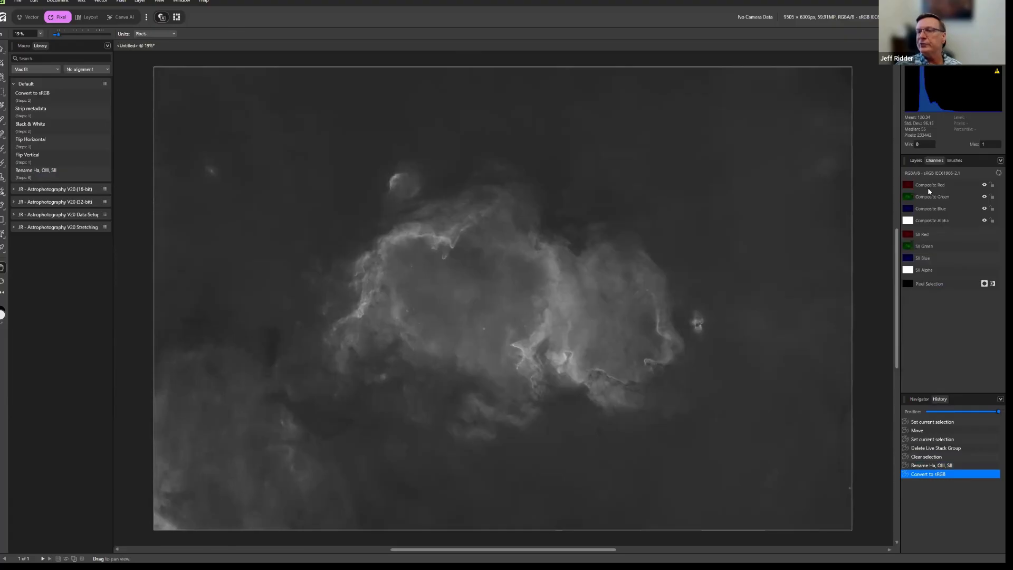
left_click(917, 161)
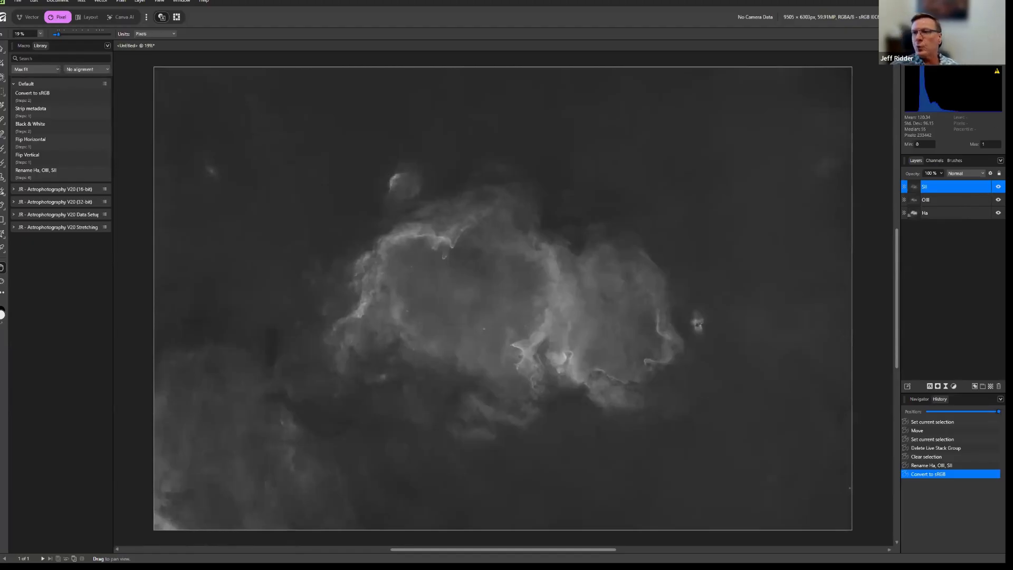
Toggle the visibility of the SII and OIII layers to compare the three narrowband images.
left_click(996, 187)
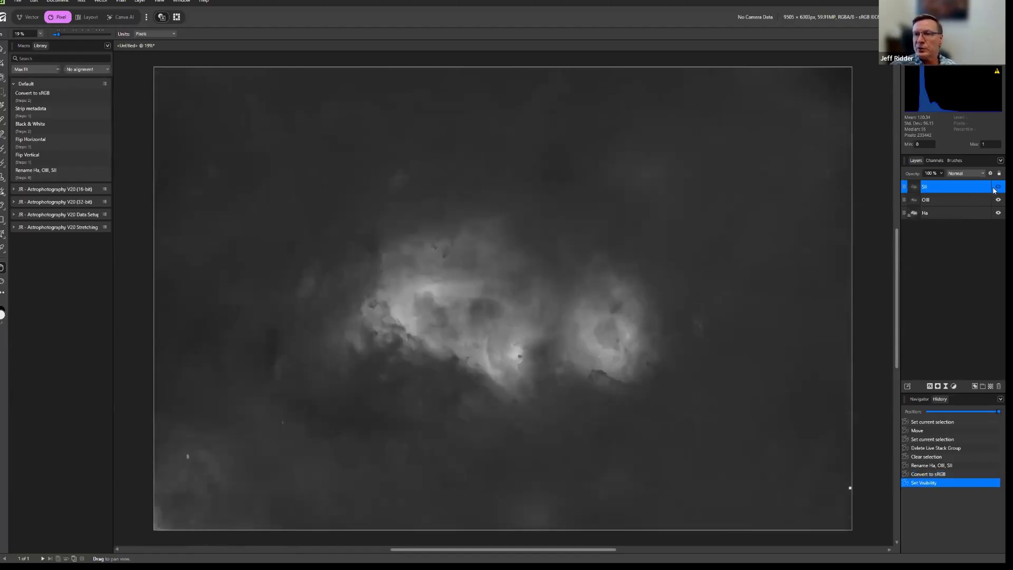
left_click(997, 200)
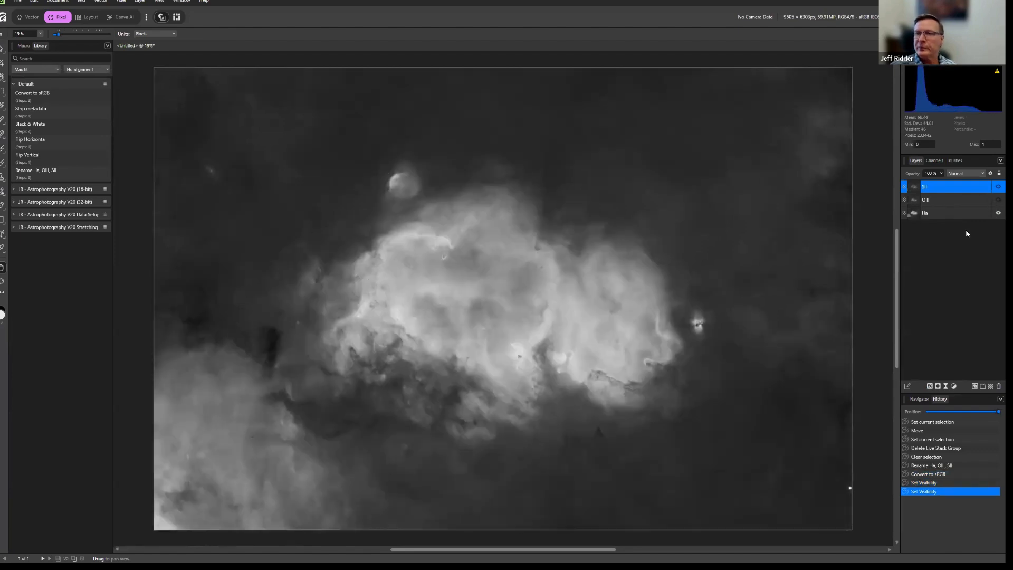
left_click(995, 201)
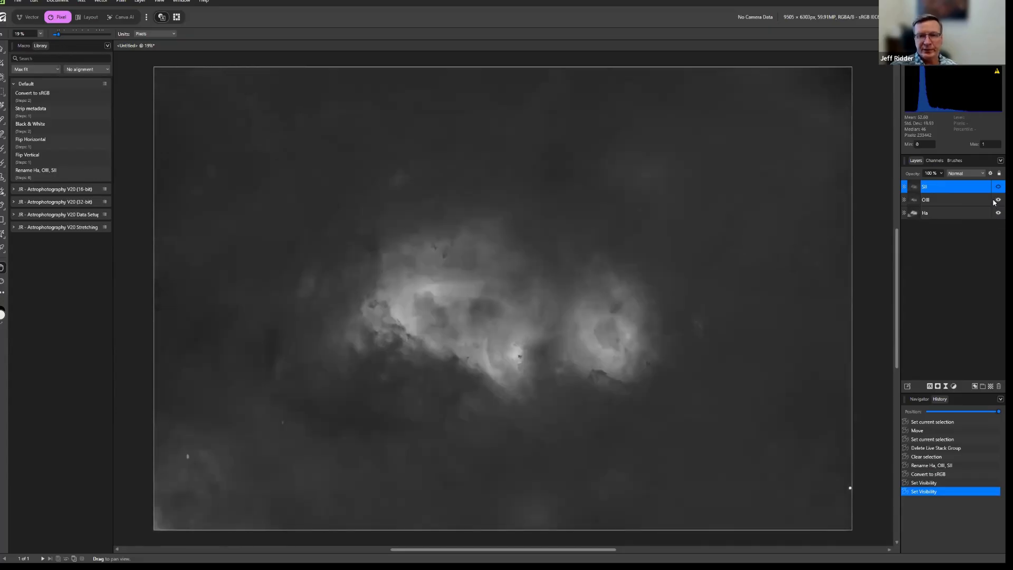
left_click(996, 187)
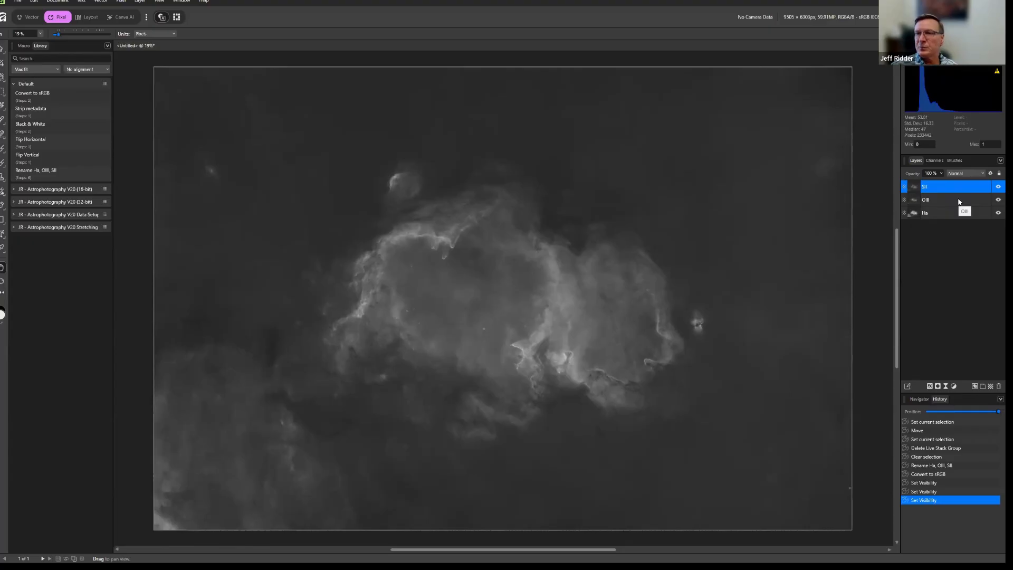
left_click(995, 187)
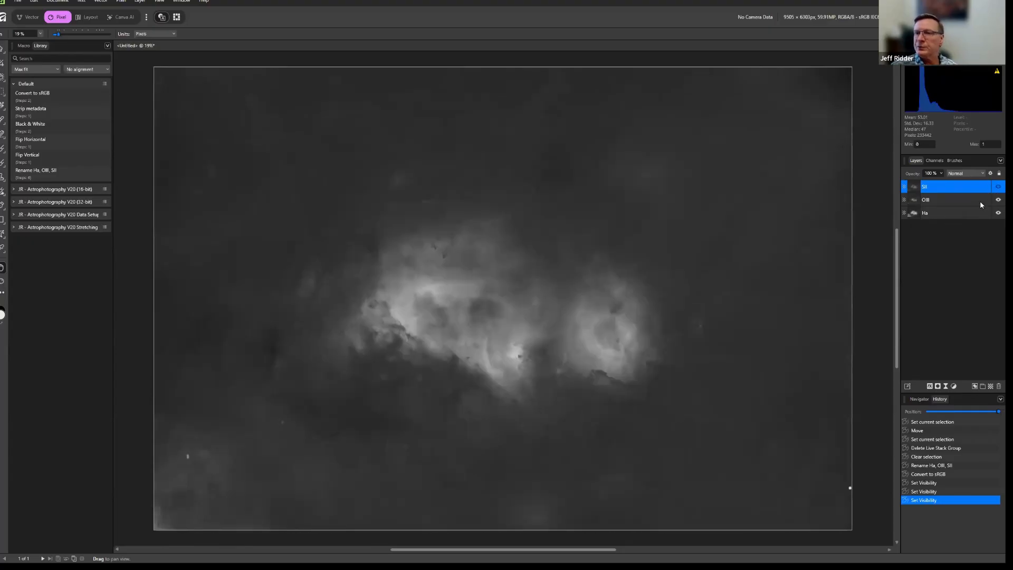
left_click(951, 219)
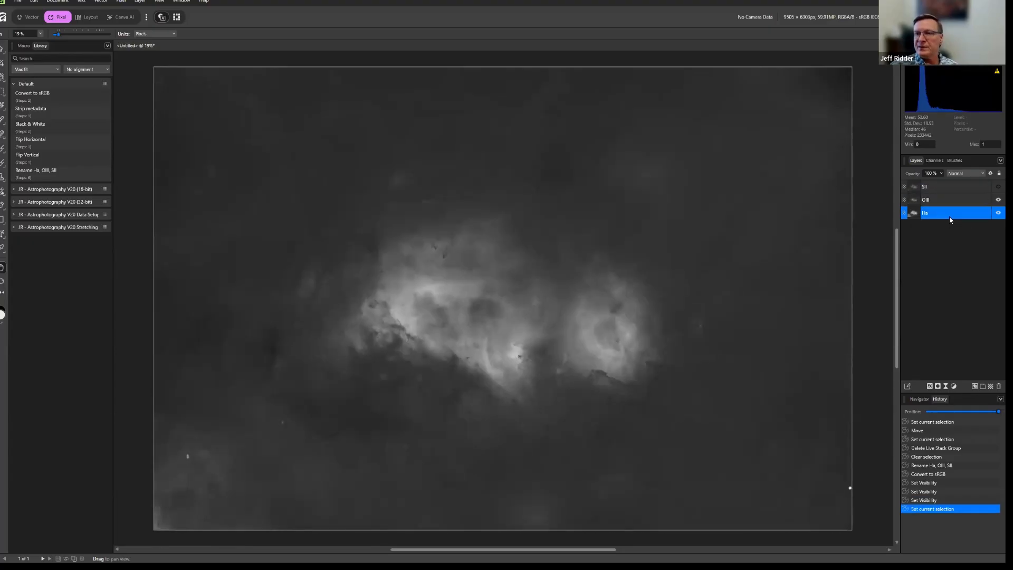
left_click(949, 202, "shift")
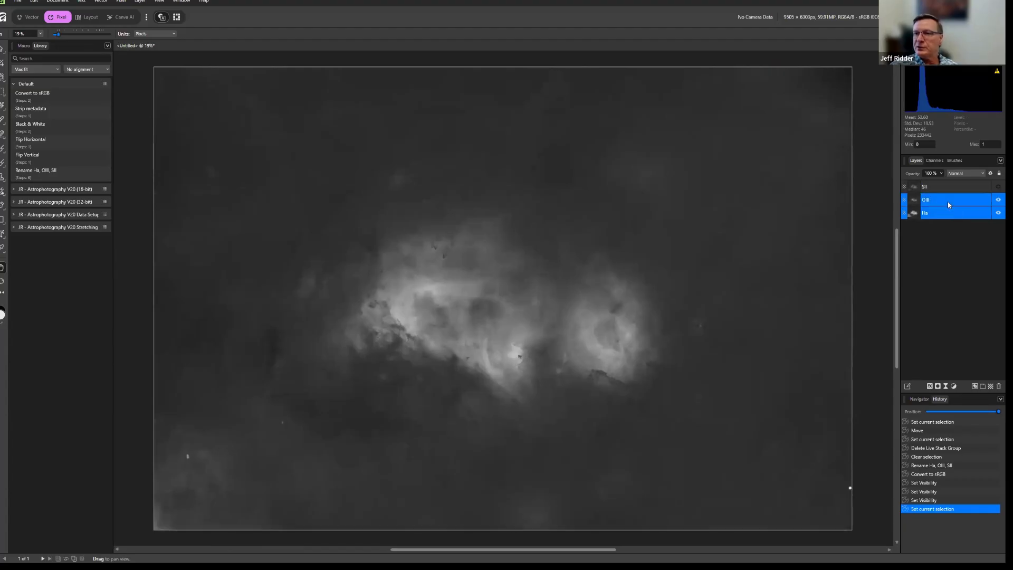
left_click(981, 173)
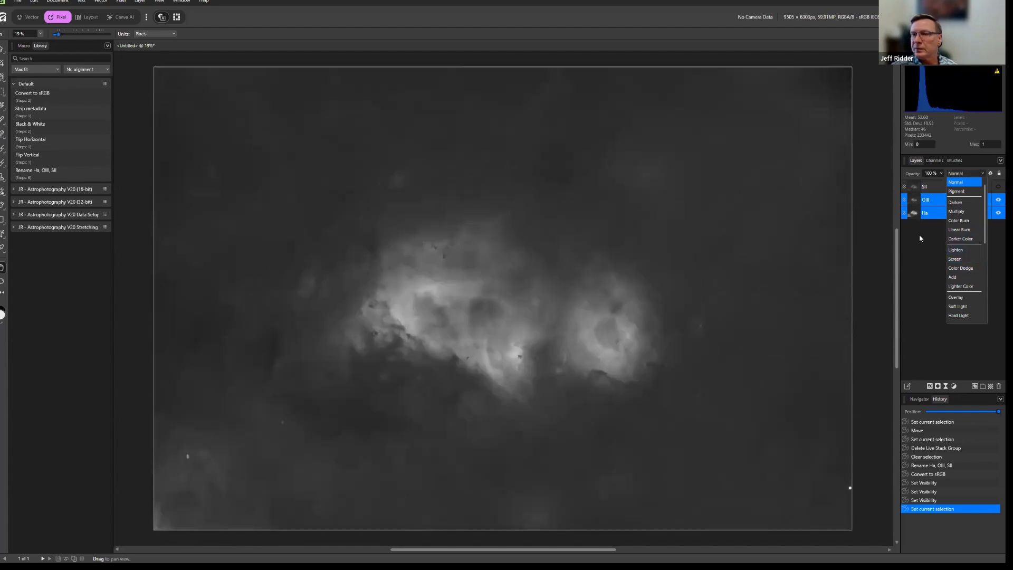
left_click(920, 236)
Set the blend mode of the SII, OIII and Ha layers to Screen and show the hidden SII layer again.
left_click(937, 186)
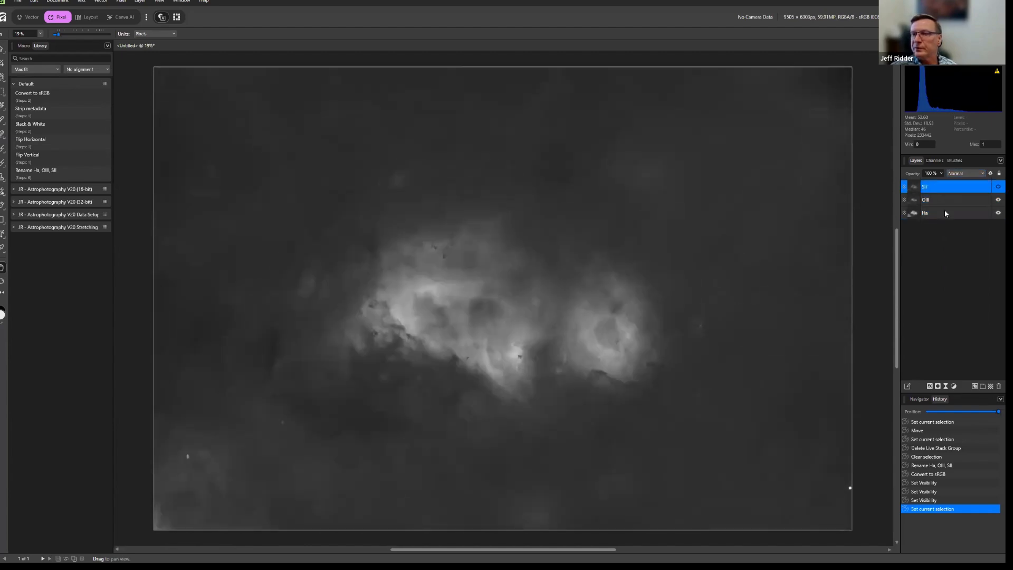
left_click(945, 210, "shift")
left_click(982, 173)
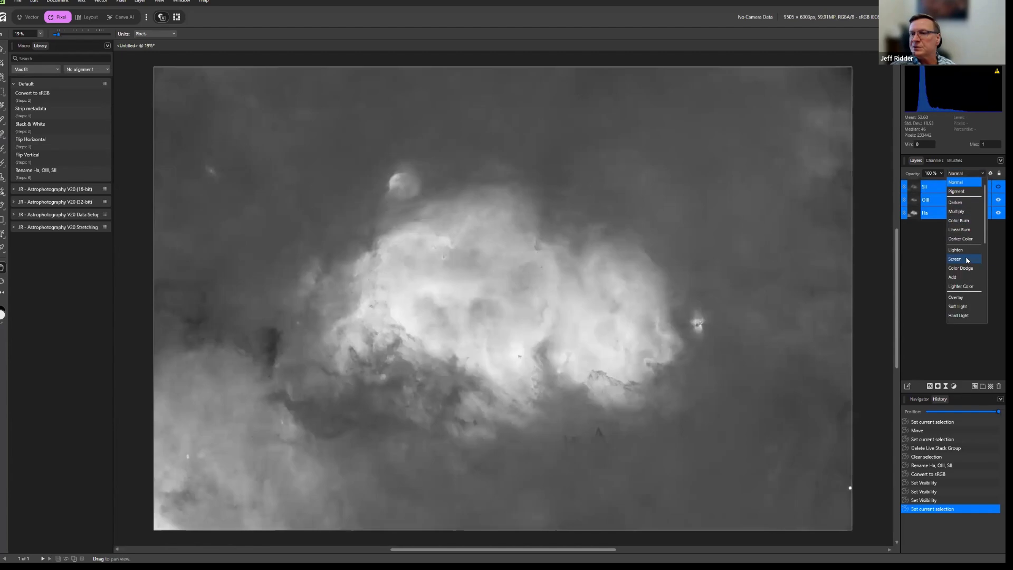
left_click(967, 258)
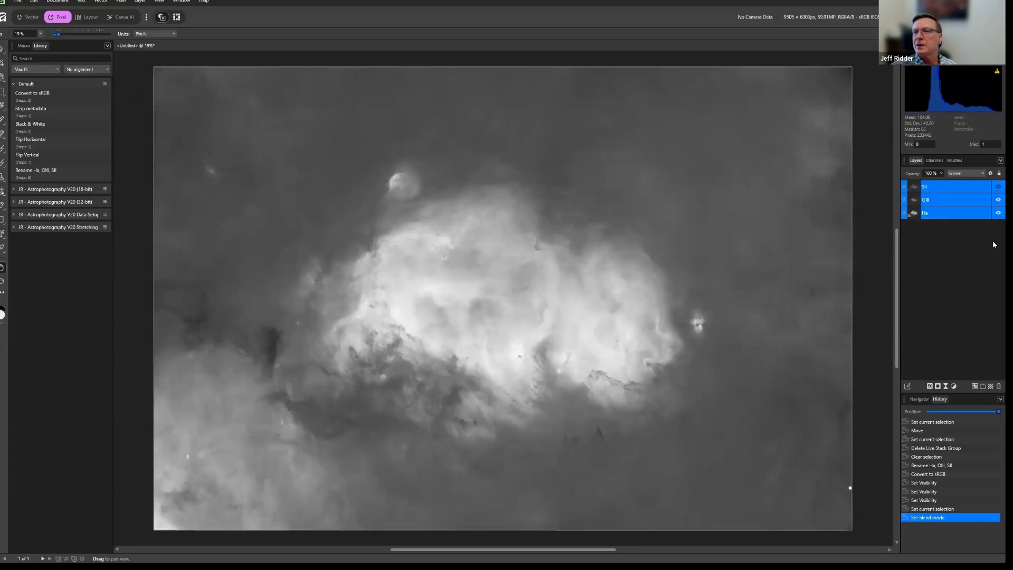
left_click(997, 201)
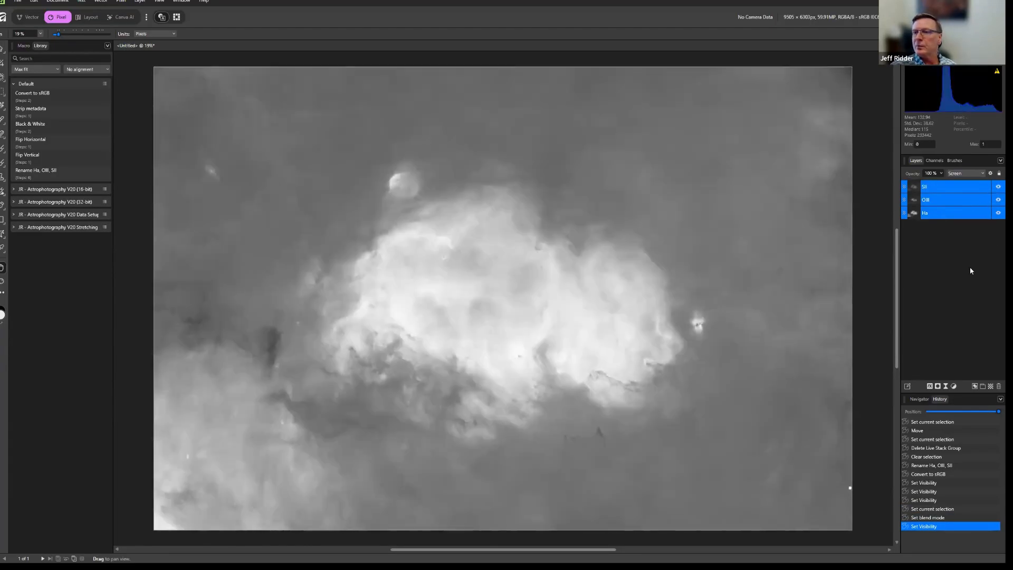
Toggle the visibility of the SII and OIII layers to compare the Screen-blended combinations with Ha alone.
left_click(985, 232)
left_click(998, 186)
left_click(998, 199)
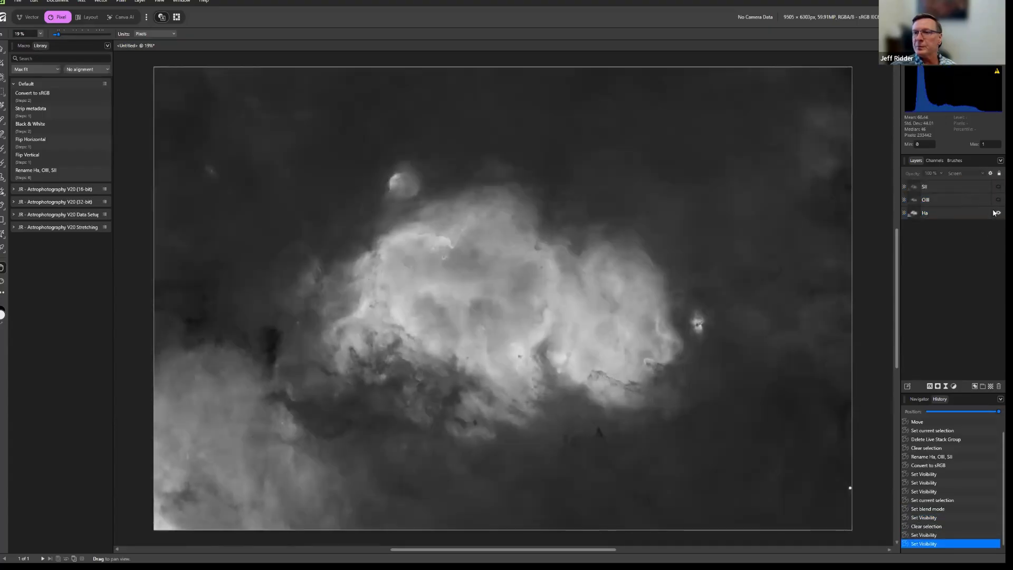
left_click(995, 200)
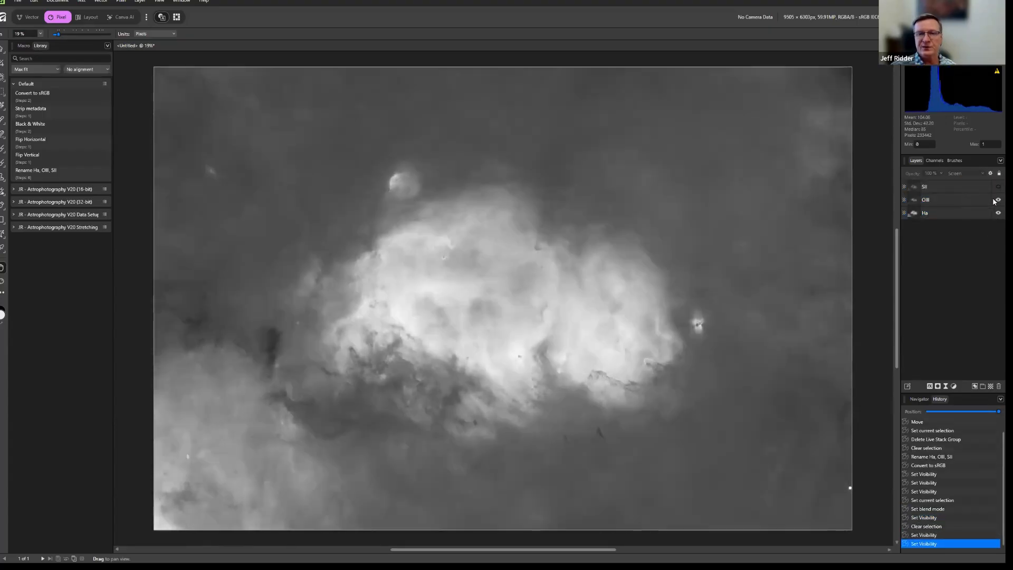
left_click(995, 201)
left_click(995, 201)
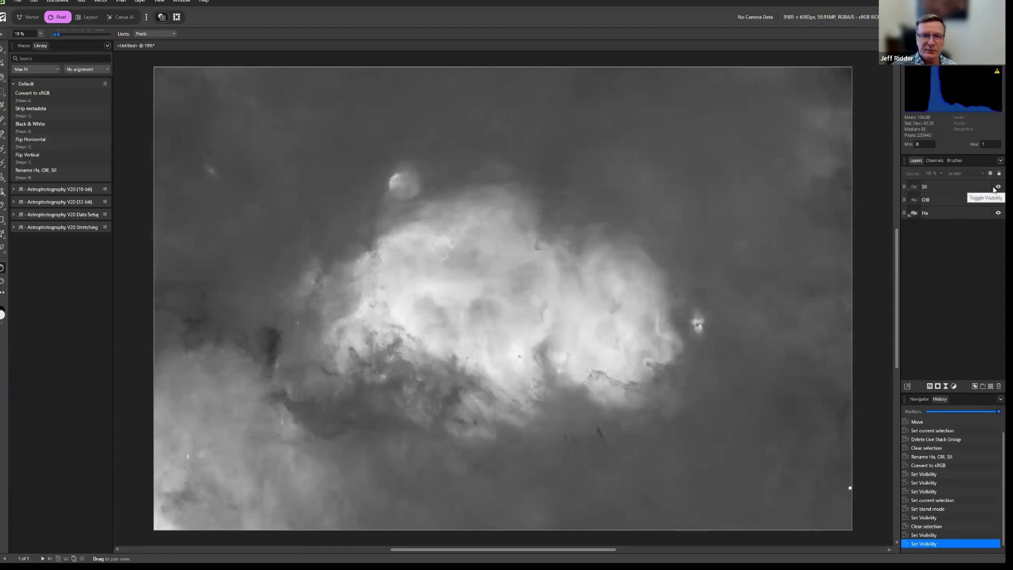
left_click(995, 189)
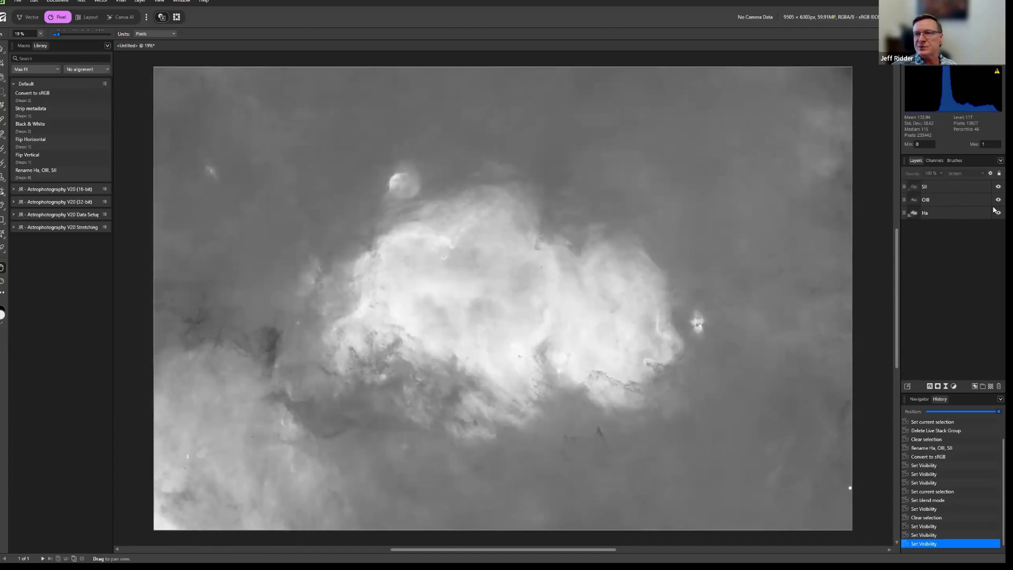
Compare the full stack with Ha alone again and leave the SII and OIII layers hidden.
left_click(998, 186)
left_click(998, 200)
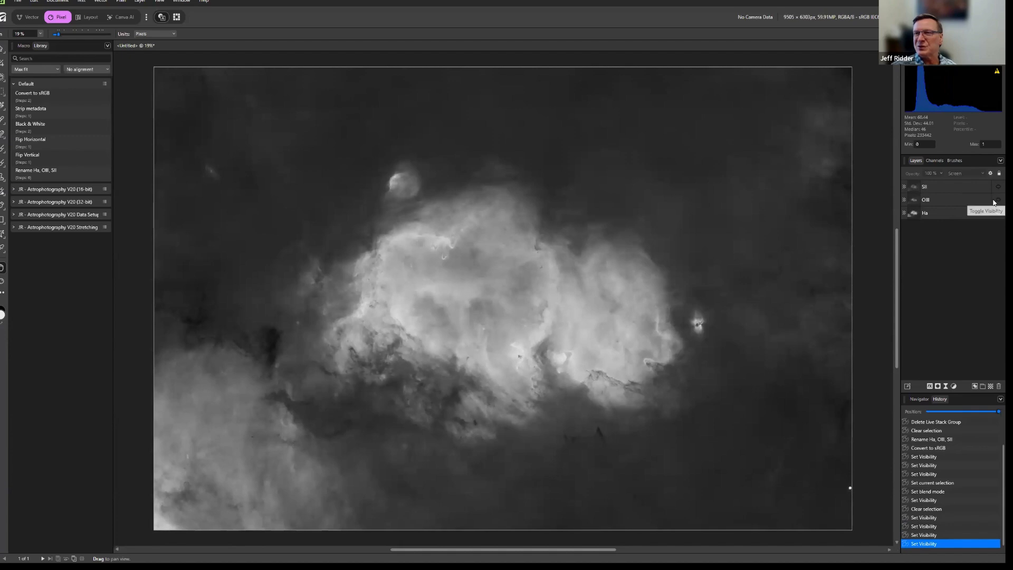
left_click(997, 199)
left_click(997, 187)
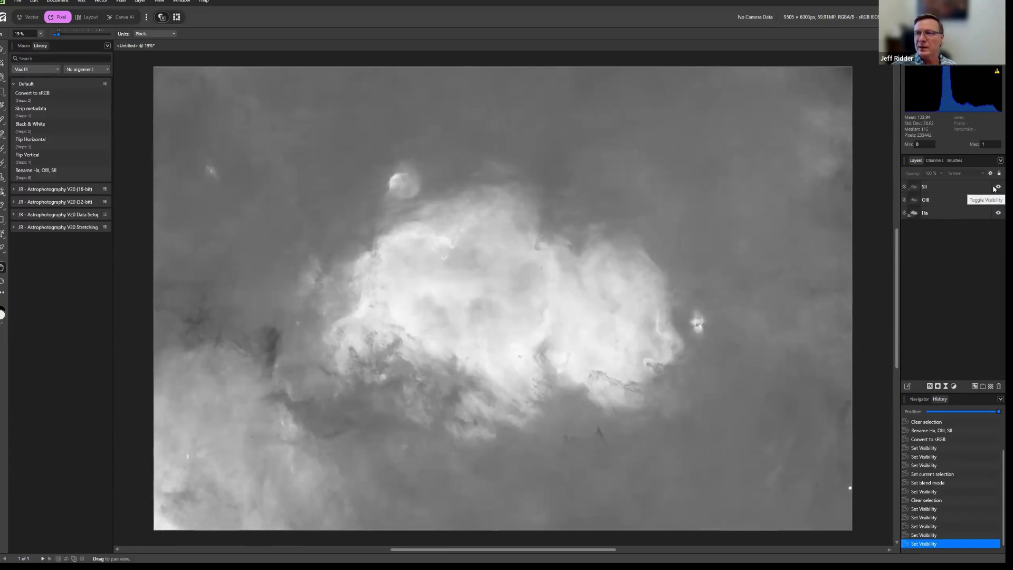
left_click(995, 188)
left_click(996, 200)
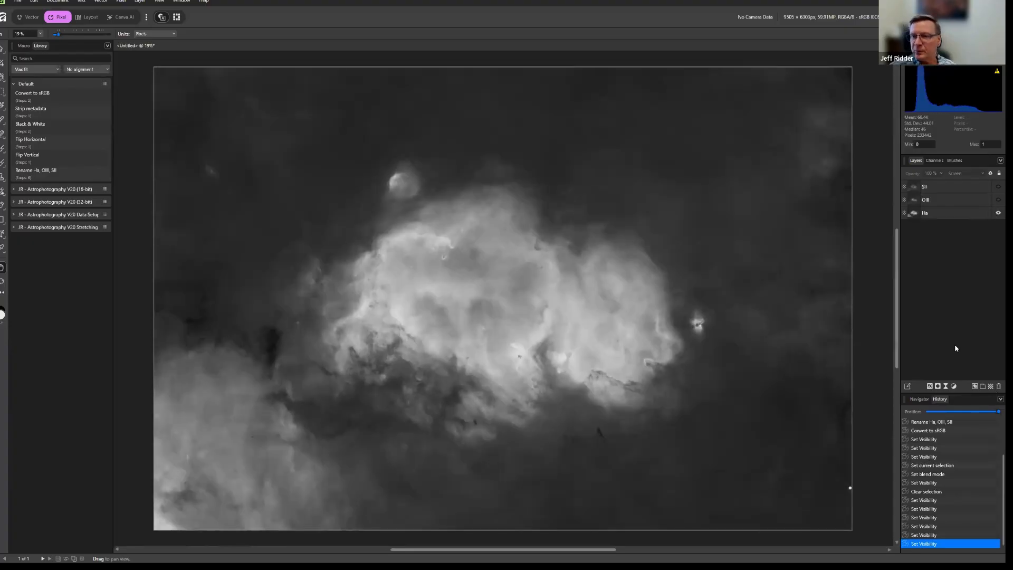
left_click(921, 216)
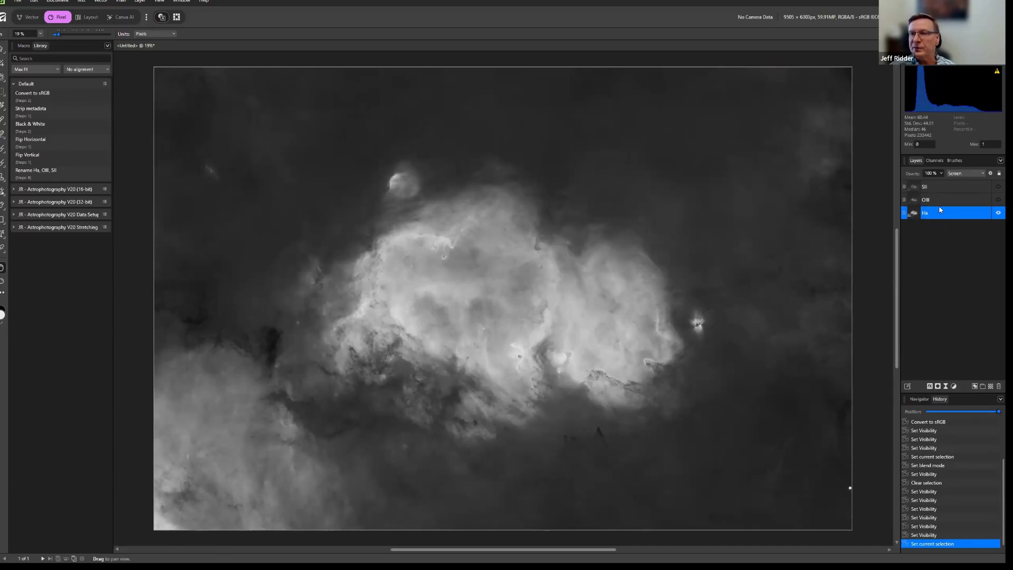
left_click(954, 388)
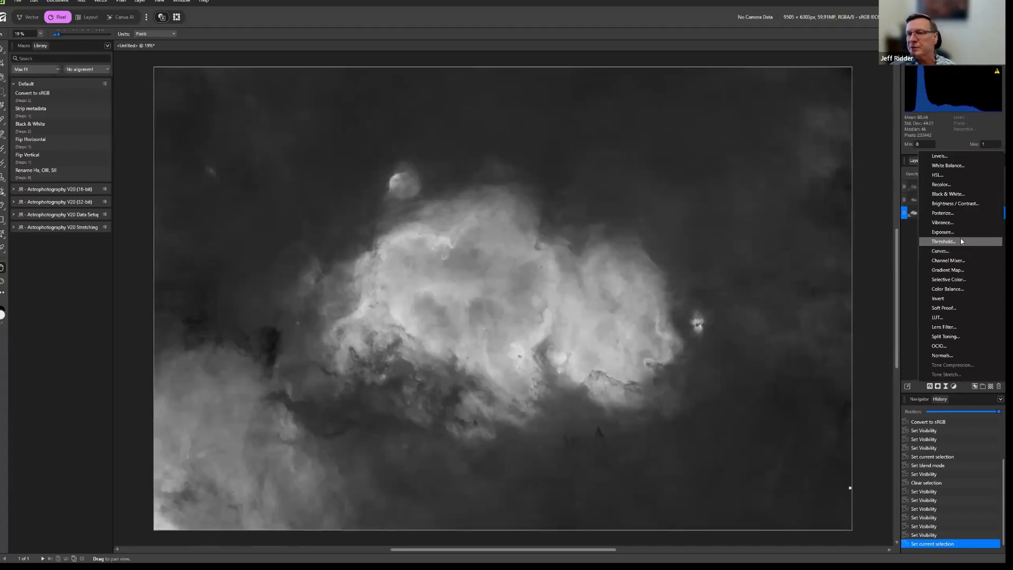
left_click(961, 390)
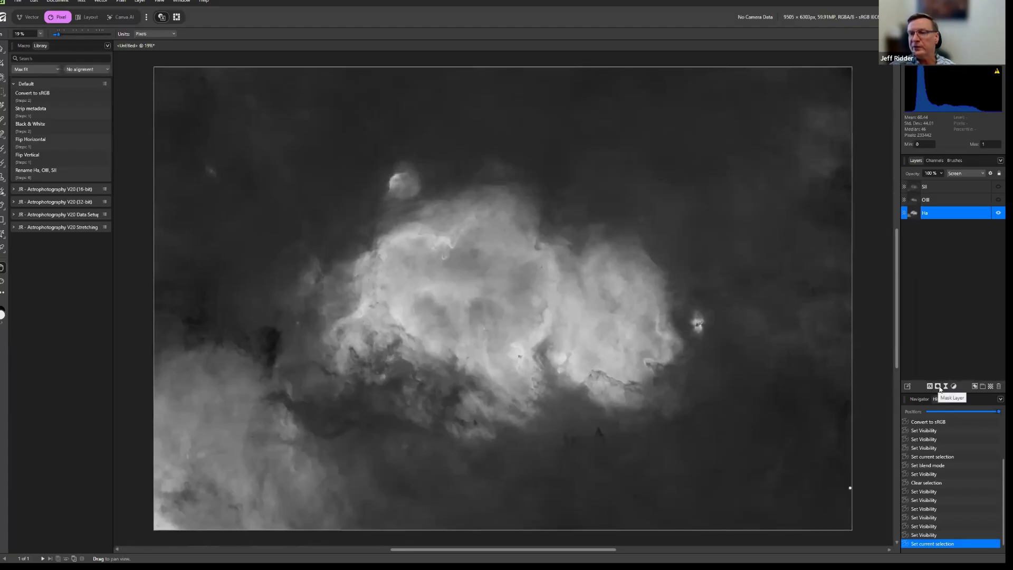
left_click(938, 388)
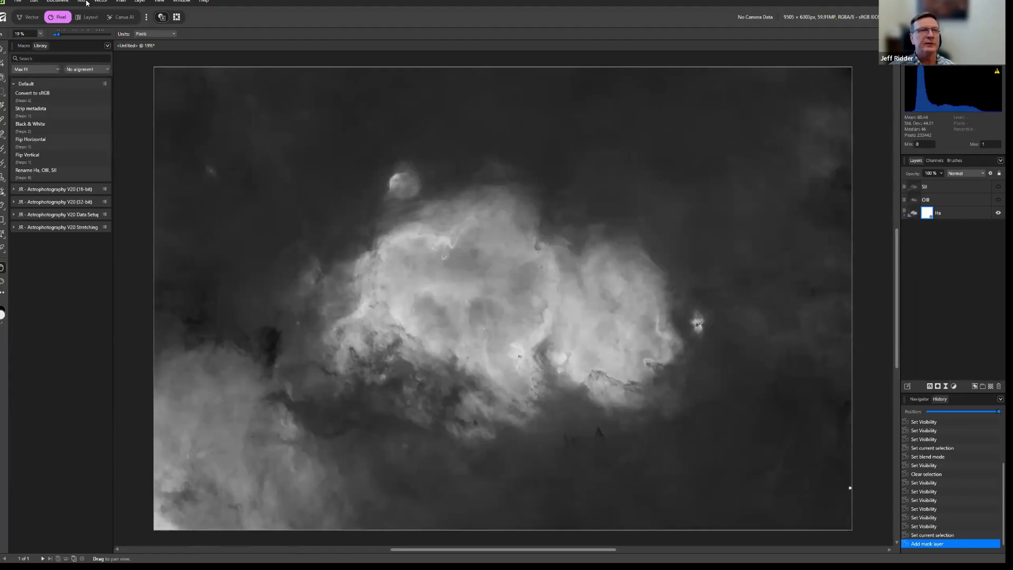
left_click(33, 2)
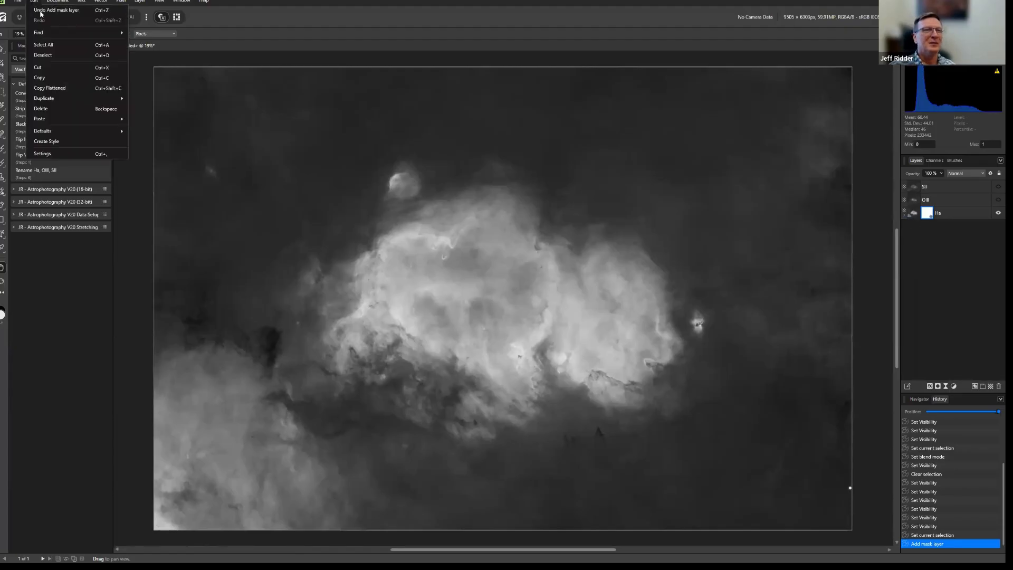
left_click(41, 10)
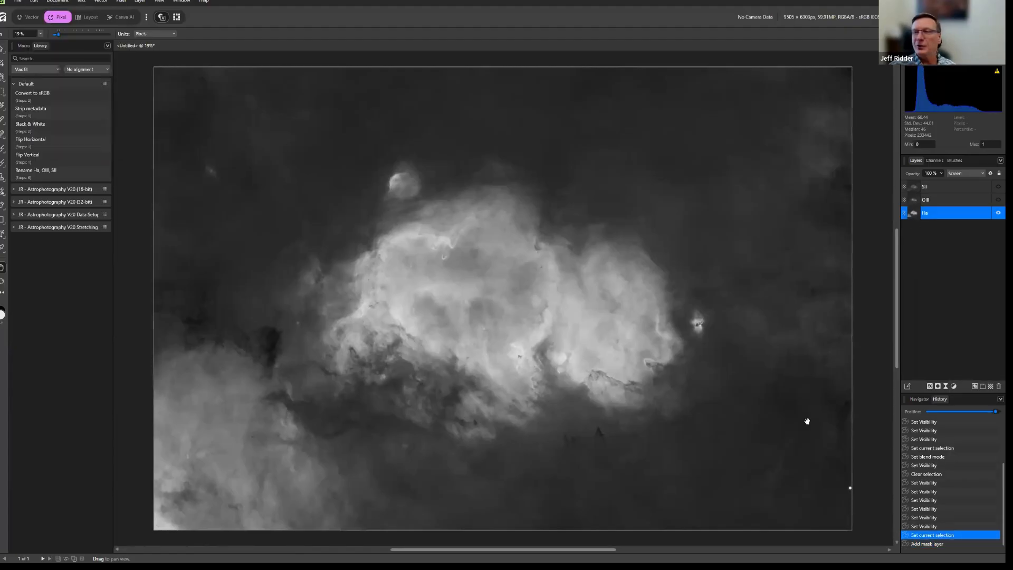
left_click(939, 389)
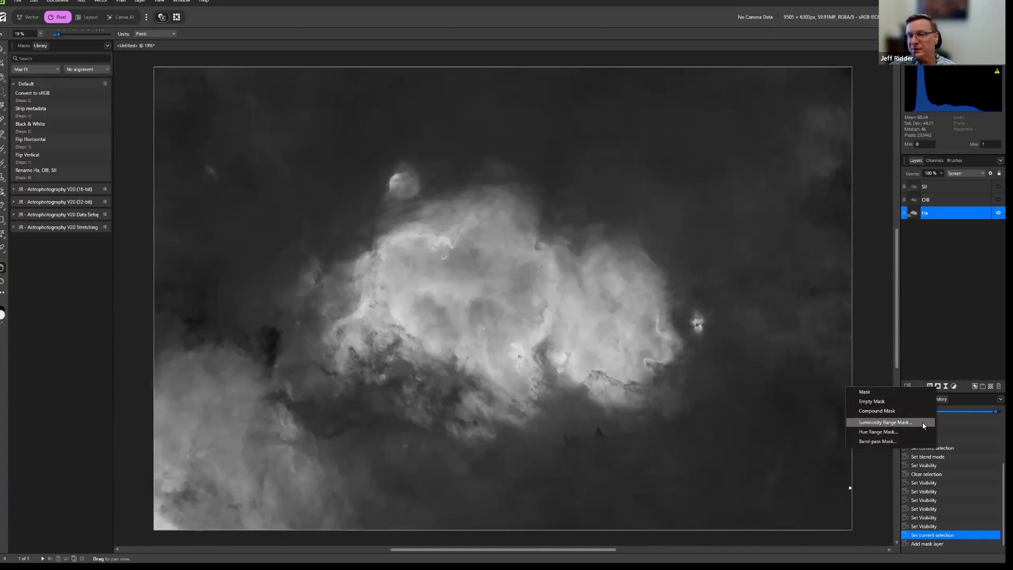
left_click(962, 325)
Add a Recolor adjustment to the Ha layer, nest it inside that layer and expand the layer's contents.
left_click(925, 214)
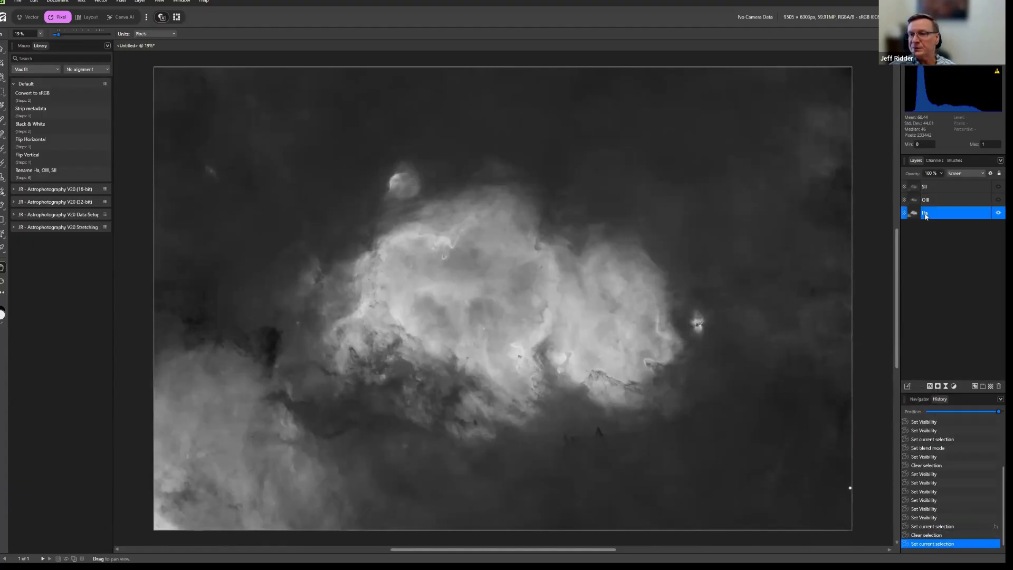
left_click(955, 387)
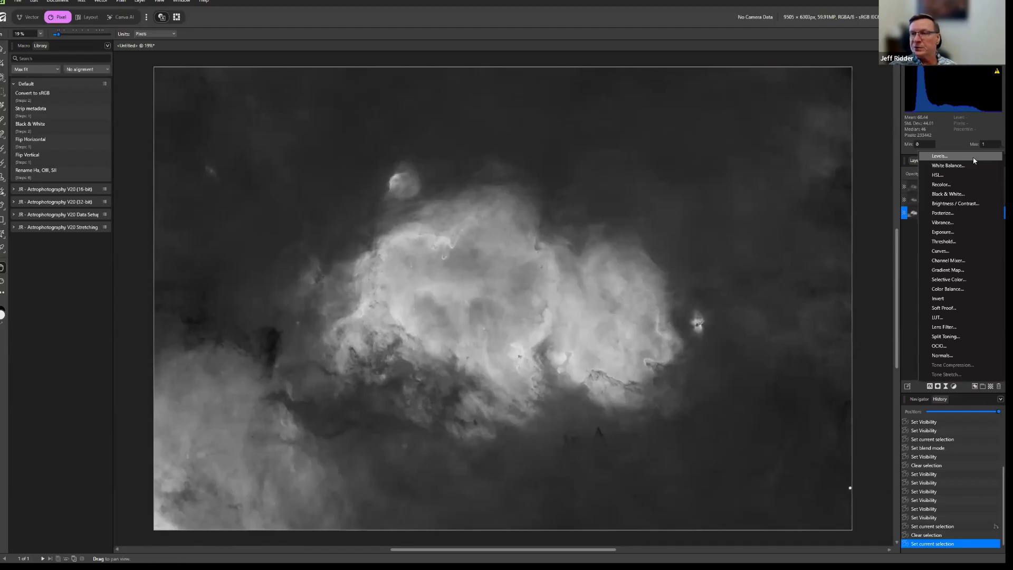
left_click(968, 185)
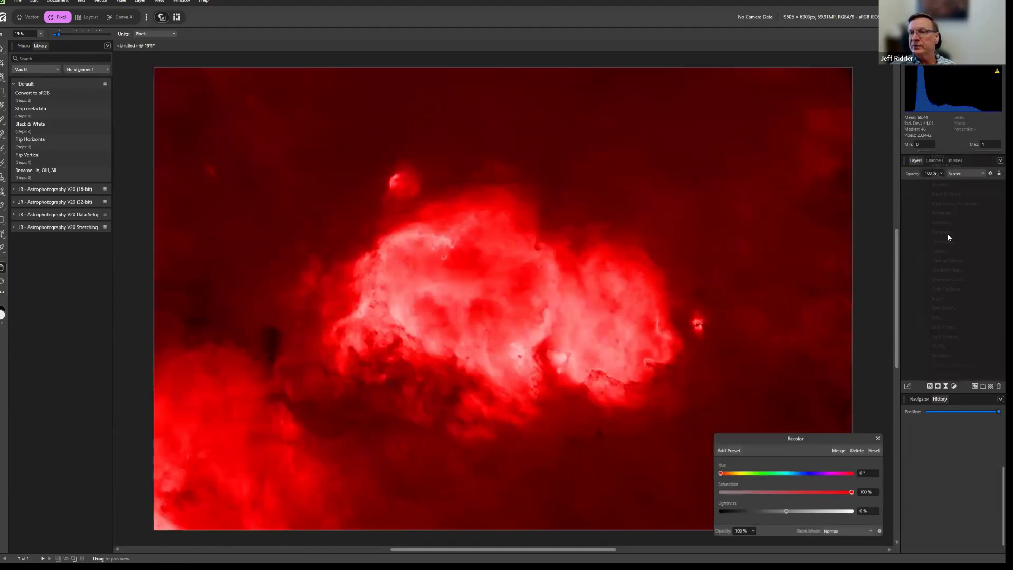
left_click_drag(929, 227, 929, 226)
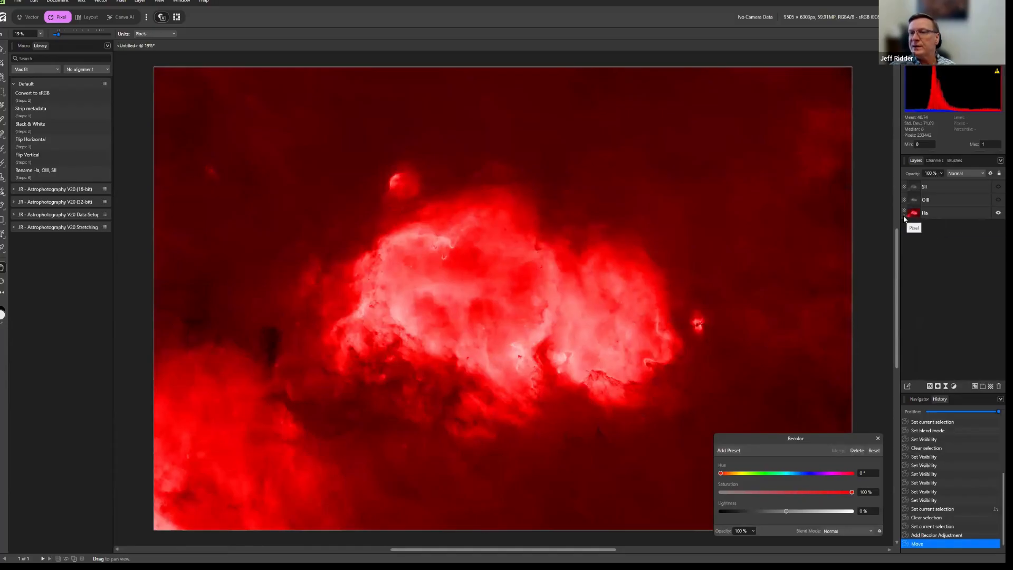
left_click(905, 215)
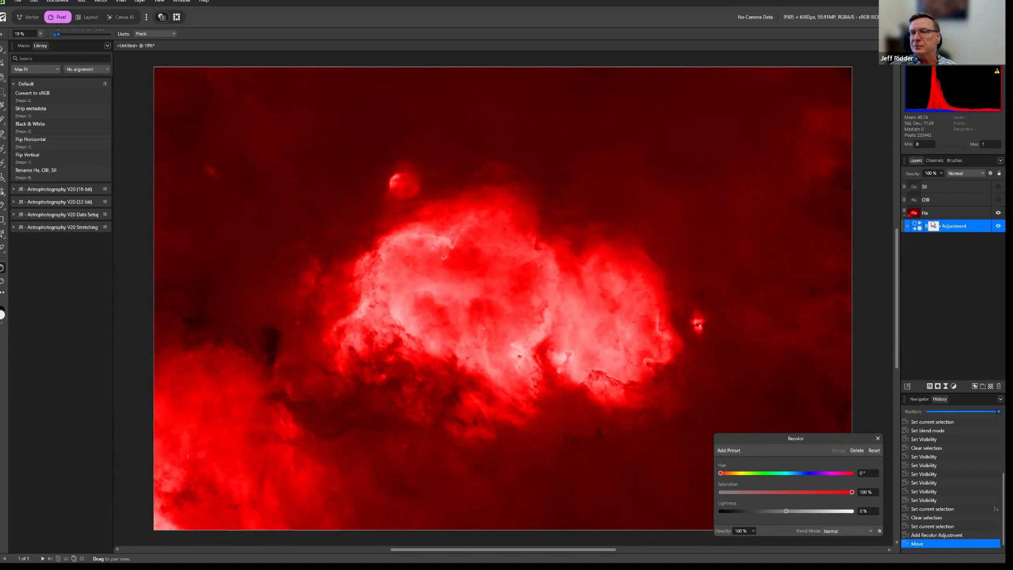
Add a Levels adjustment with default settings above the Recolor adjustment inside the Ha layer.
left_click(954, 387)
left_click(957, 195)
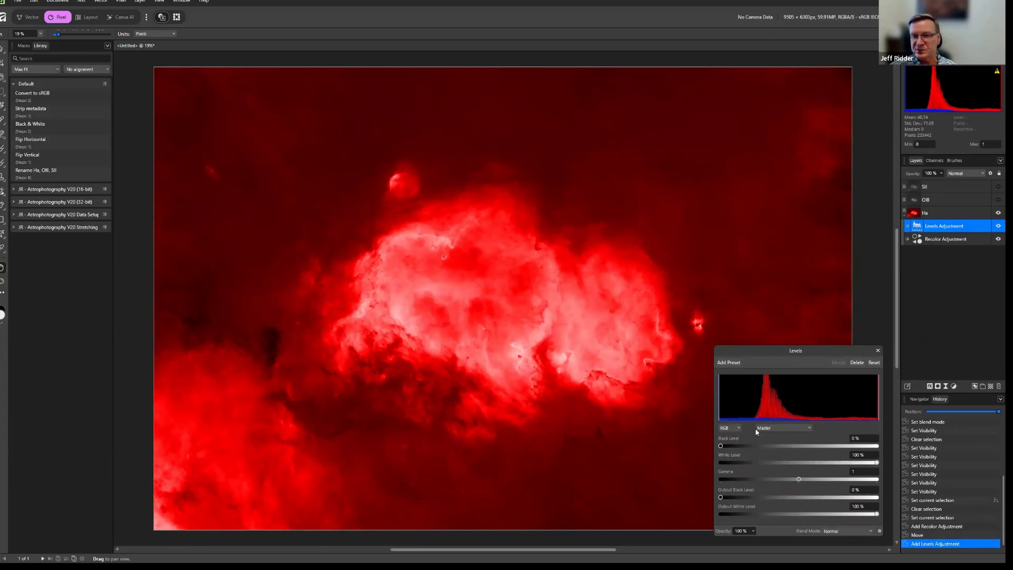
left_click(971, 309)
Copy the Ha layer's Levels and Recolor adjustments, paste them at the OIII layer and nest them inside it, collapsed.
left_click(943, 228)
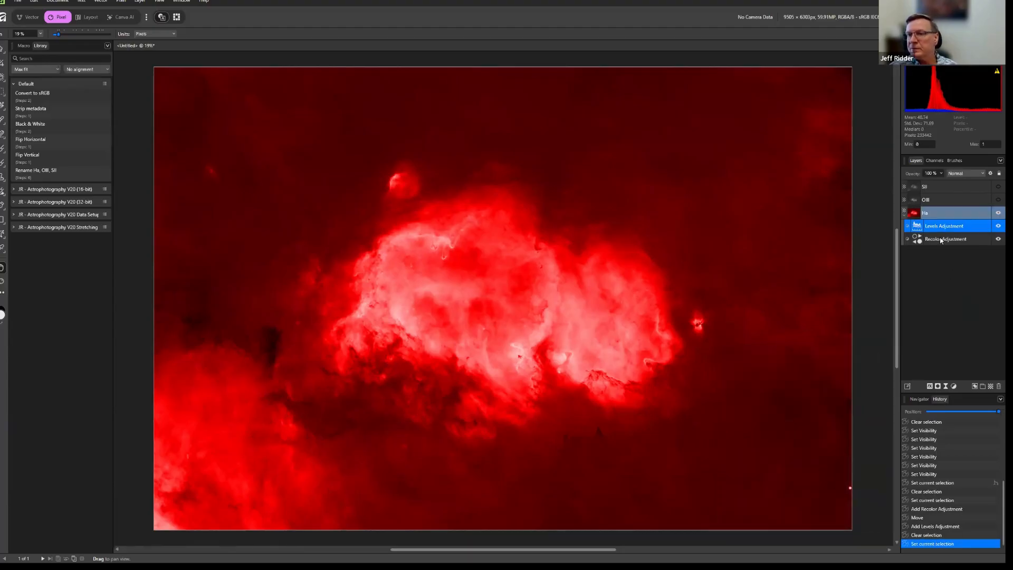
left_click(942, 240, "shift")
right_click(939, 239)
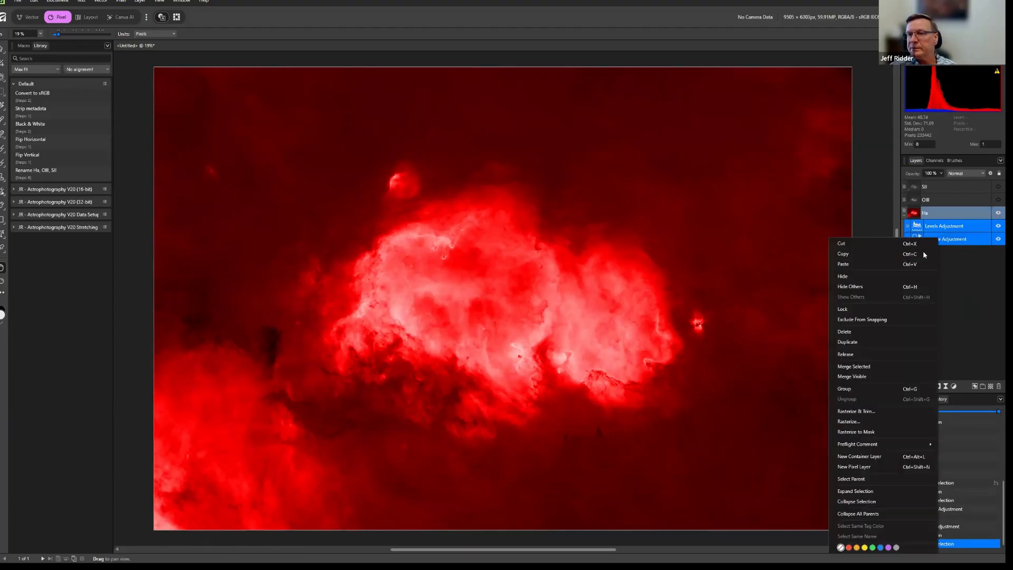
left_click(884, 254)
left_click(926, 201)
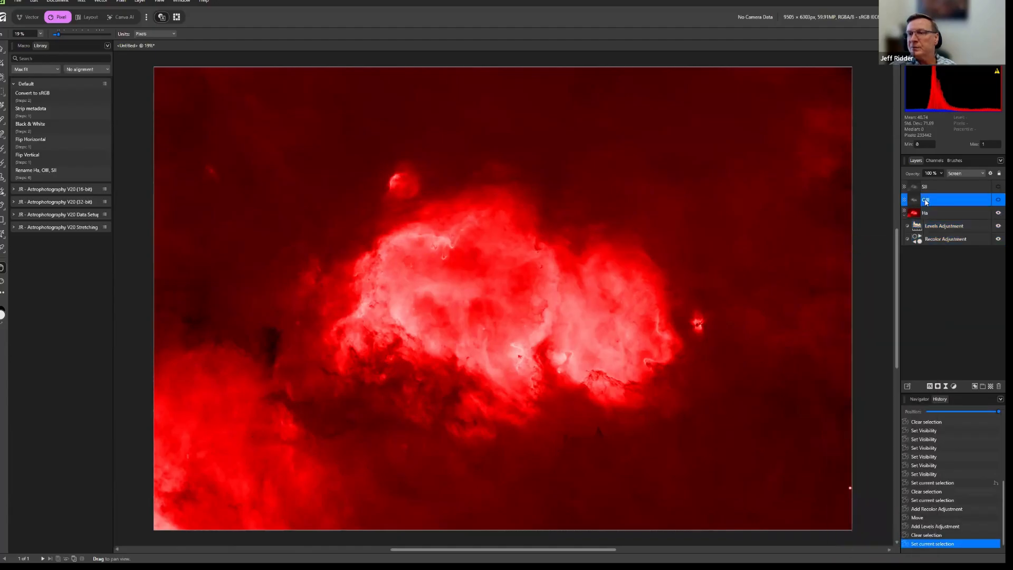
right_click(930, 204)
left_click(912, 226)
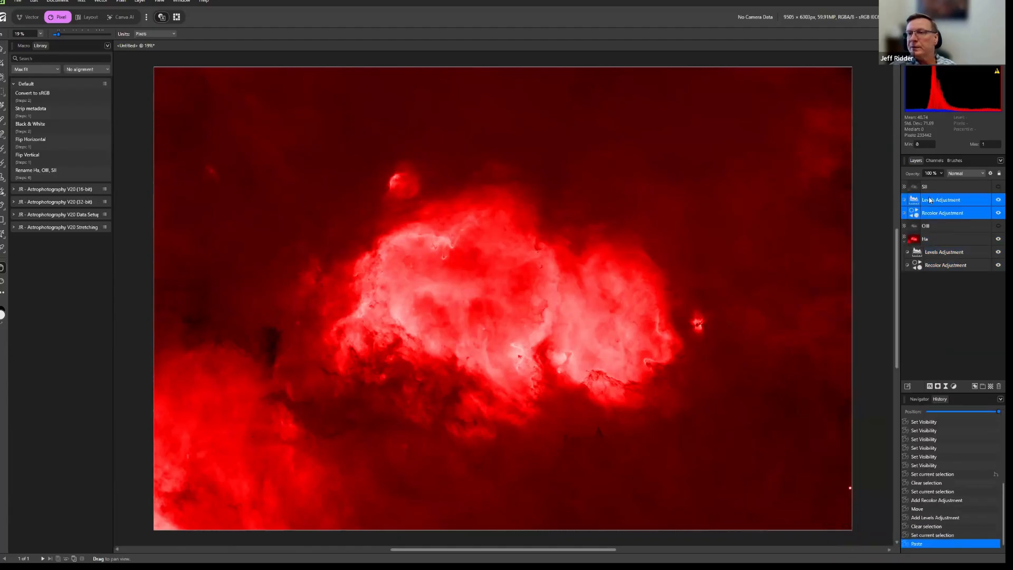
left_click_drag(927, 215, 929, 231)
left_click(905, 203)
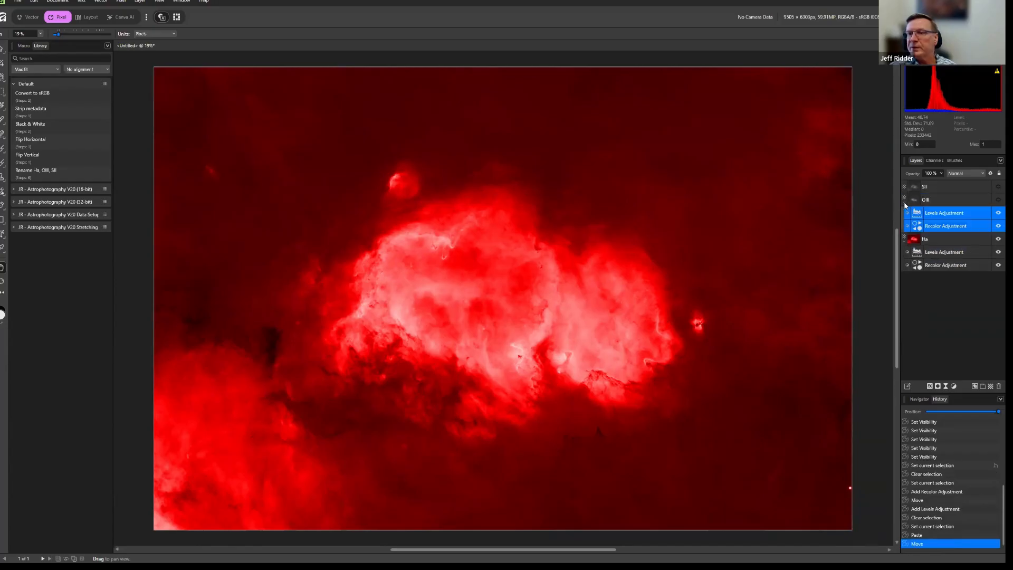
left_click(905, 203)
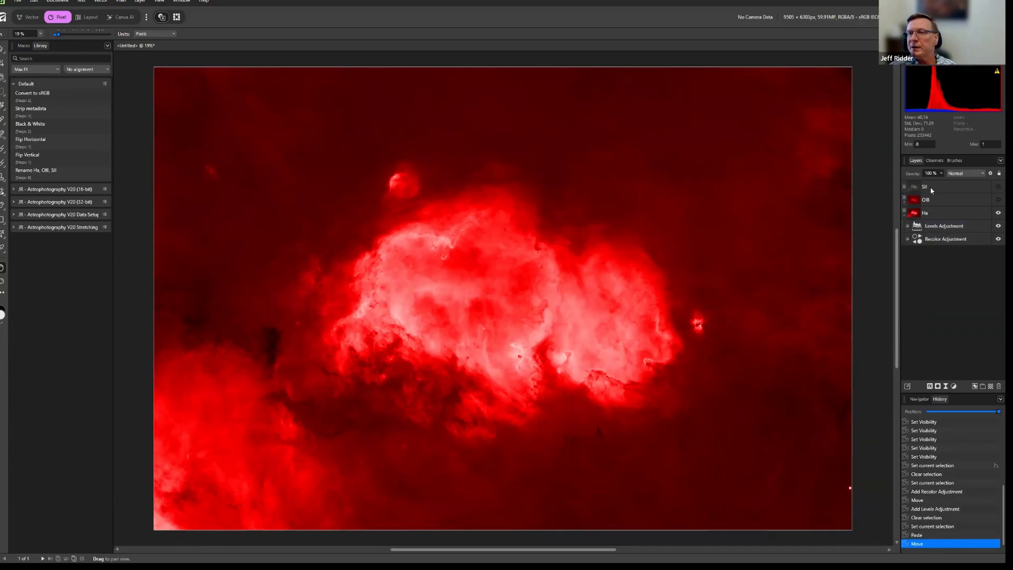
Paste the copied Levels and Recolor adjustments at the SII layer and nest them inside it, collapsed.
right_click(929, 188)
left_click(887, 214)
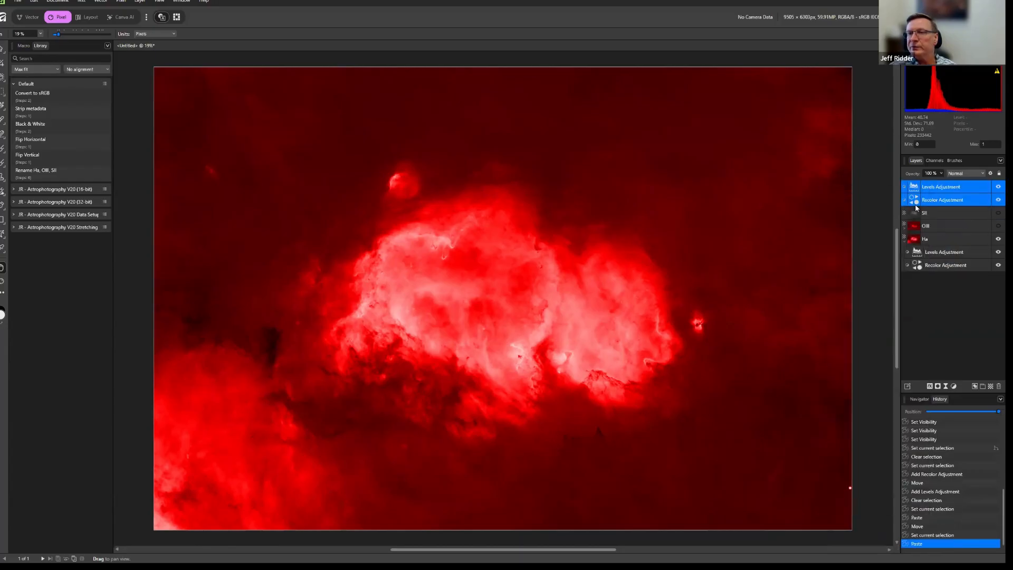
left_click_drag(929, 213, 928, 213)
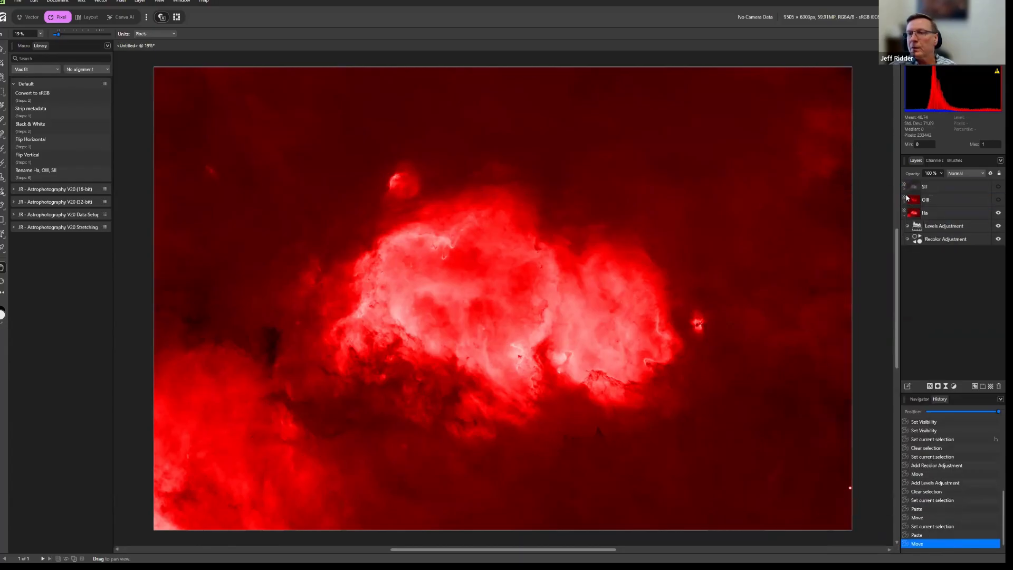
left_click(904, 190)
left_click(905, 189)
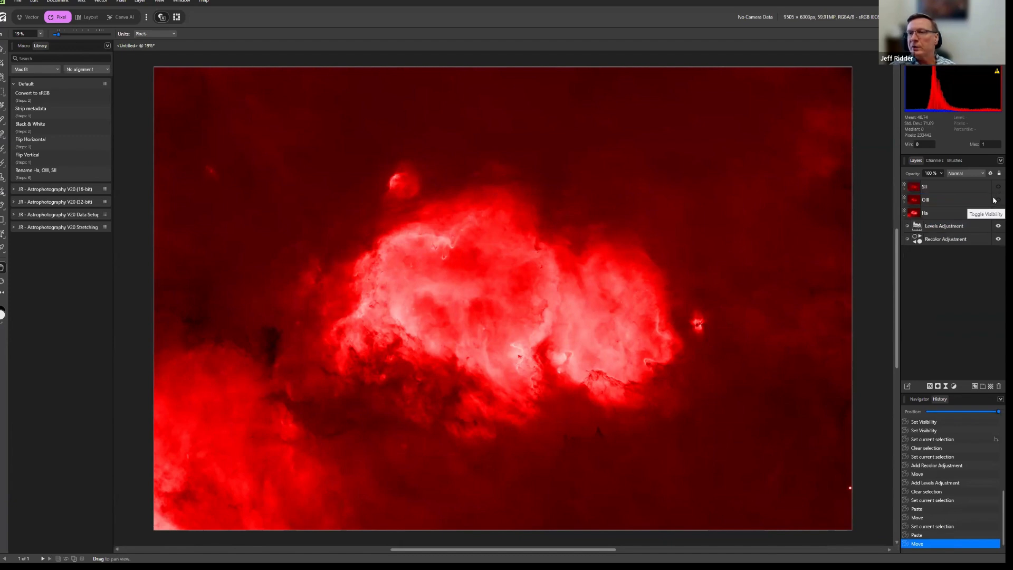
Set the Lightness of the Ha layer's Recolor adjustment to -50 %, close it and reopen its settings for review.
double_click(920, 242)
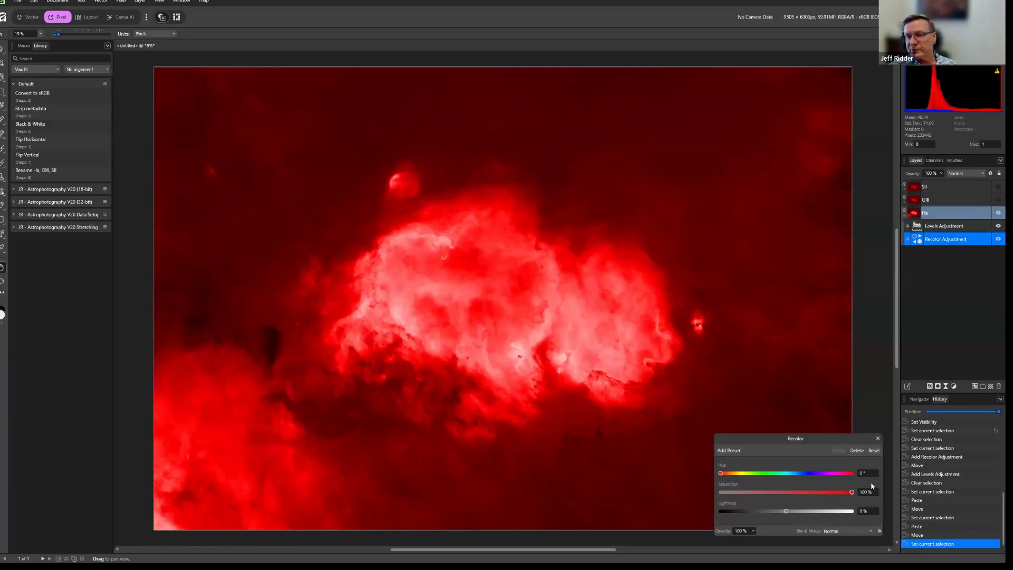
left_click_drag(855, 431, 863, 411)
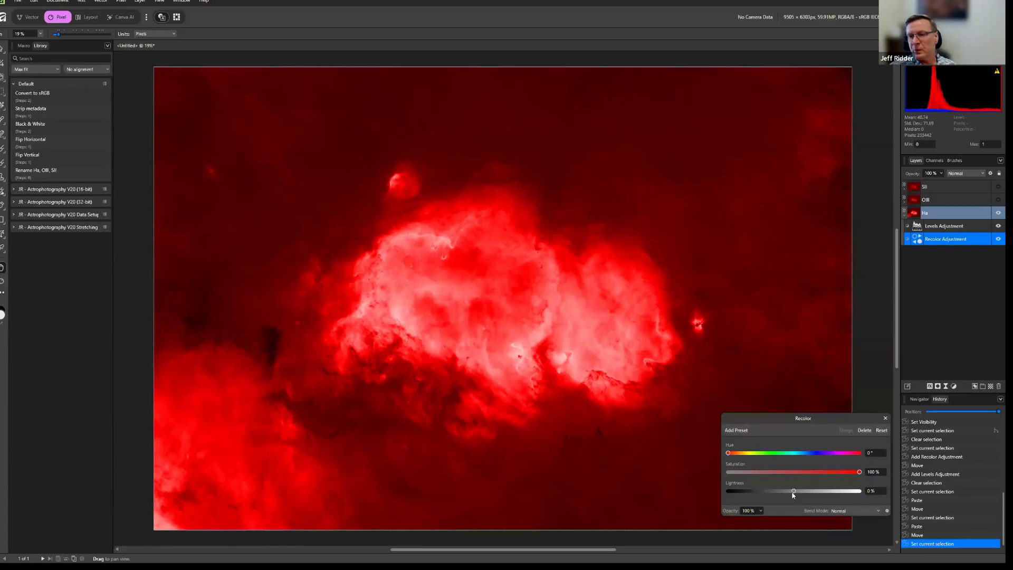
left_click_drag(794, 492, 763, 492)
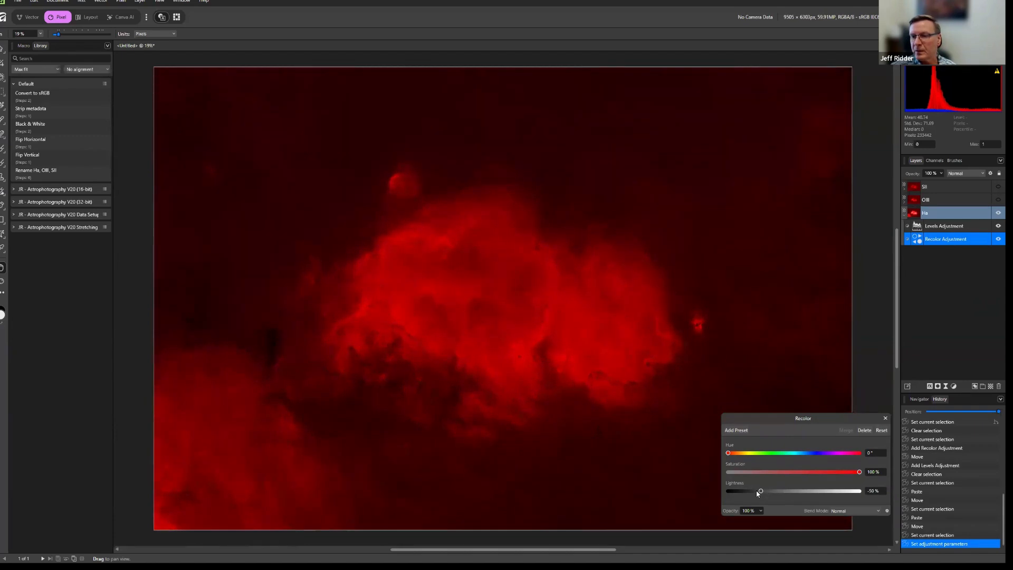
left_click(886, 418)
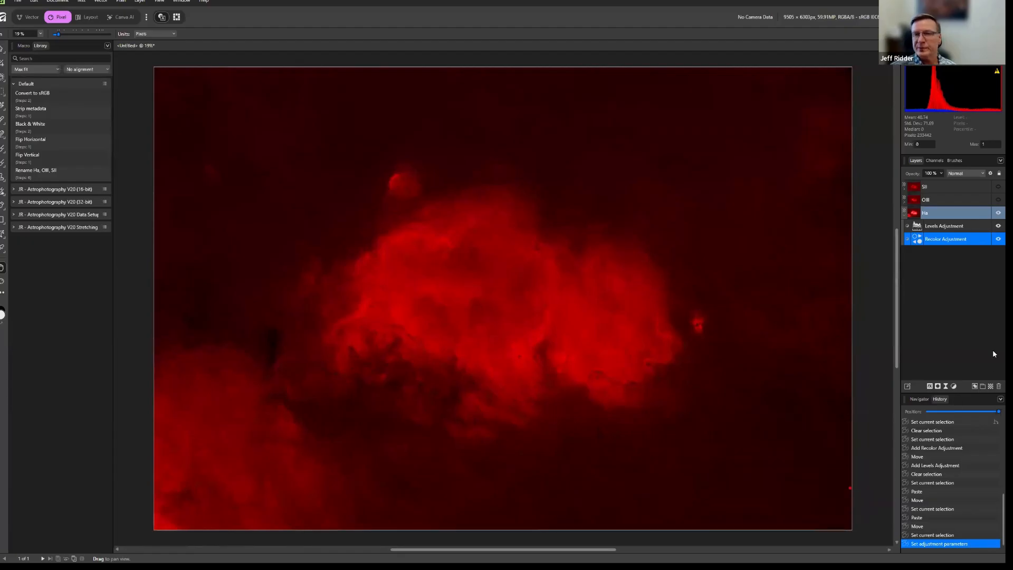
left_click(960, 333)
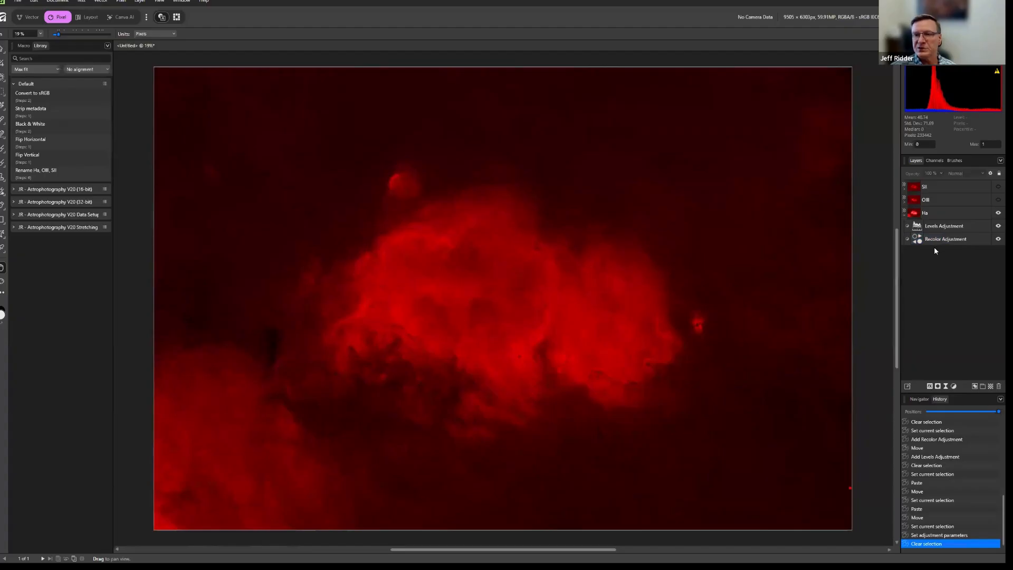
double_click(919, 241)
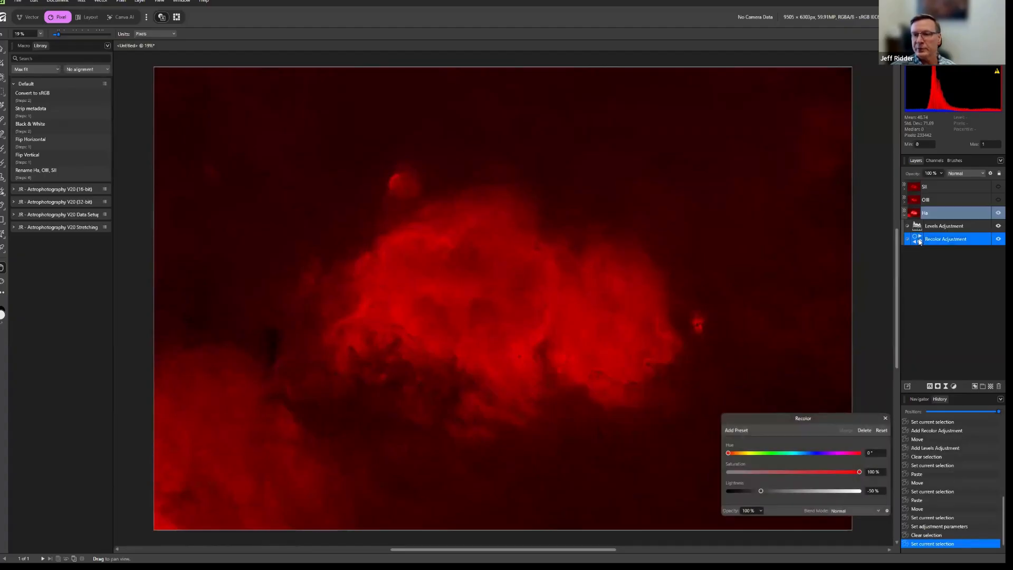
Set the Ha layer's Levels adjustment to a black level of 7 % and a white level of 83 %.
left_click(886, 418)
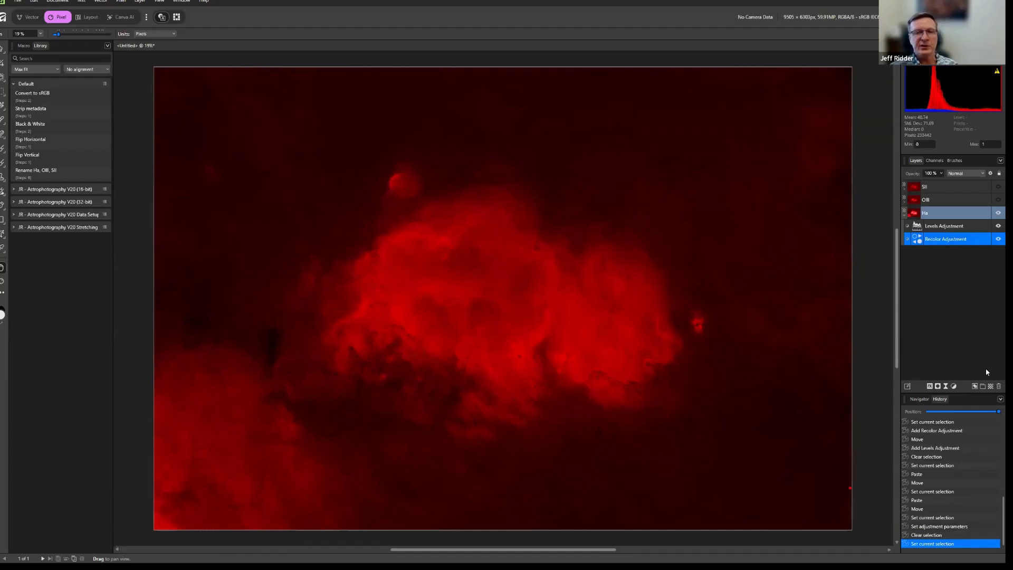
double_click(917, 228)
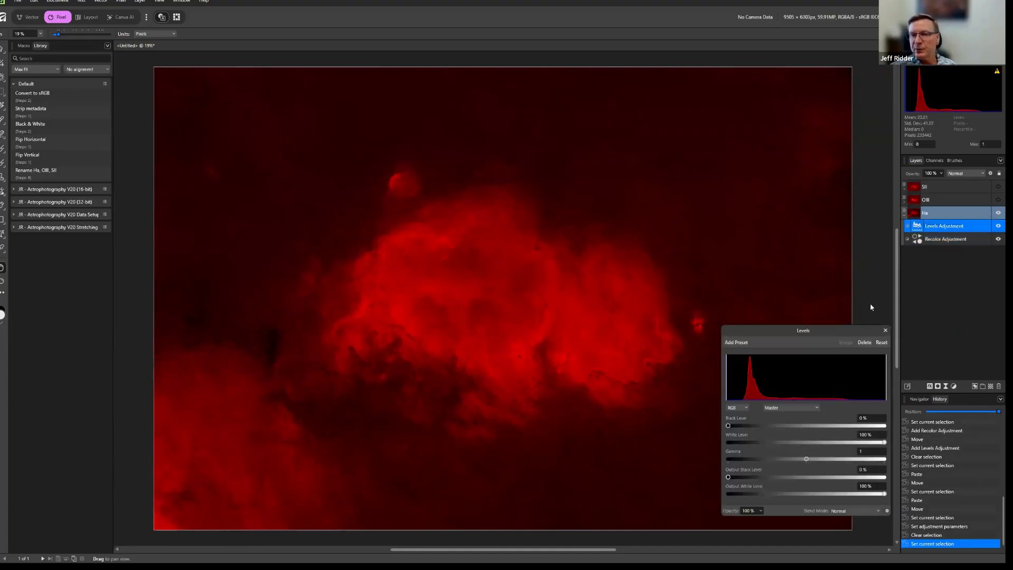
left_click(732, 427)
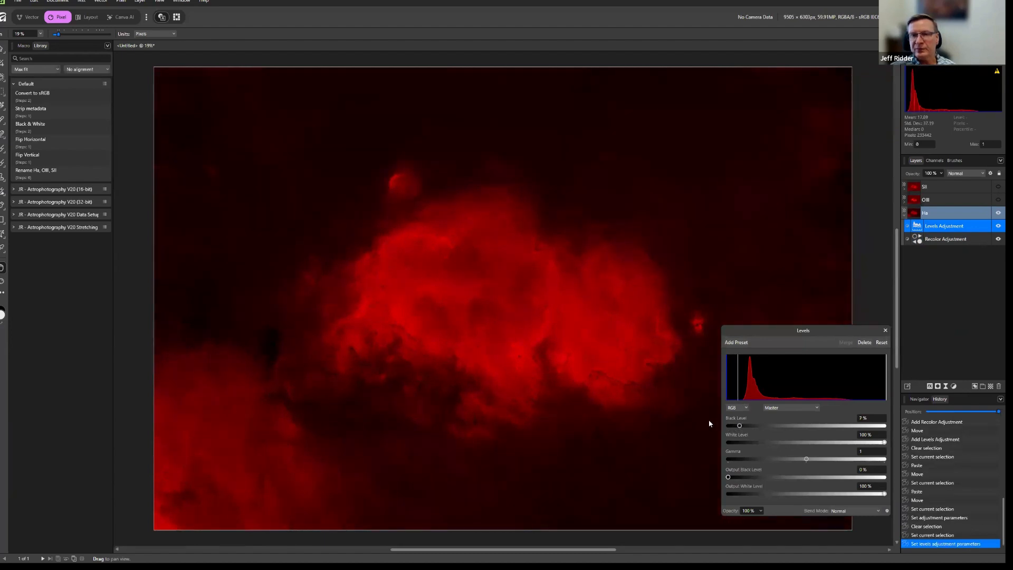
left_click_drag(728, 426, 740, 426)
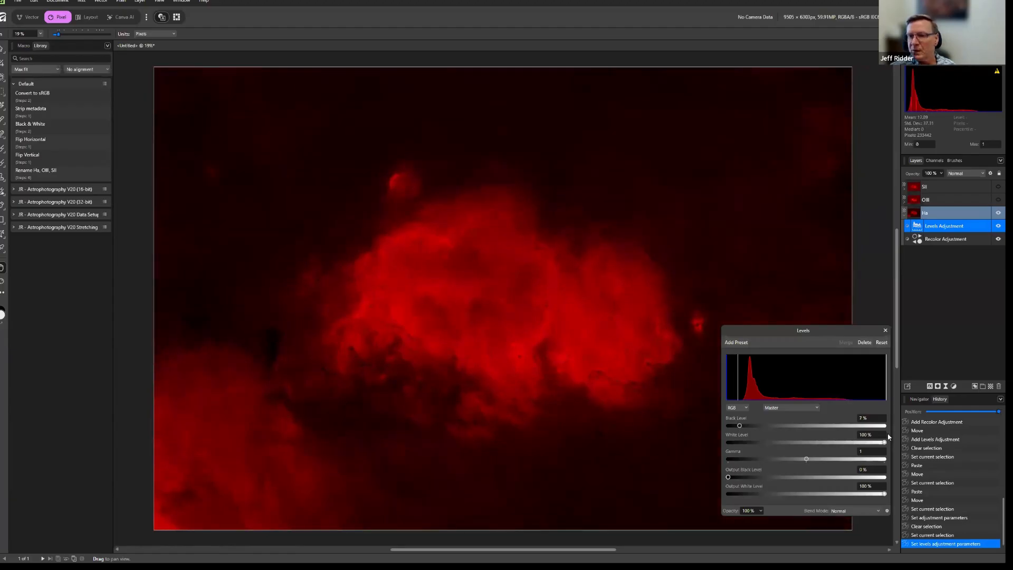
left_click_drag(885, 443, 859, 444)
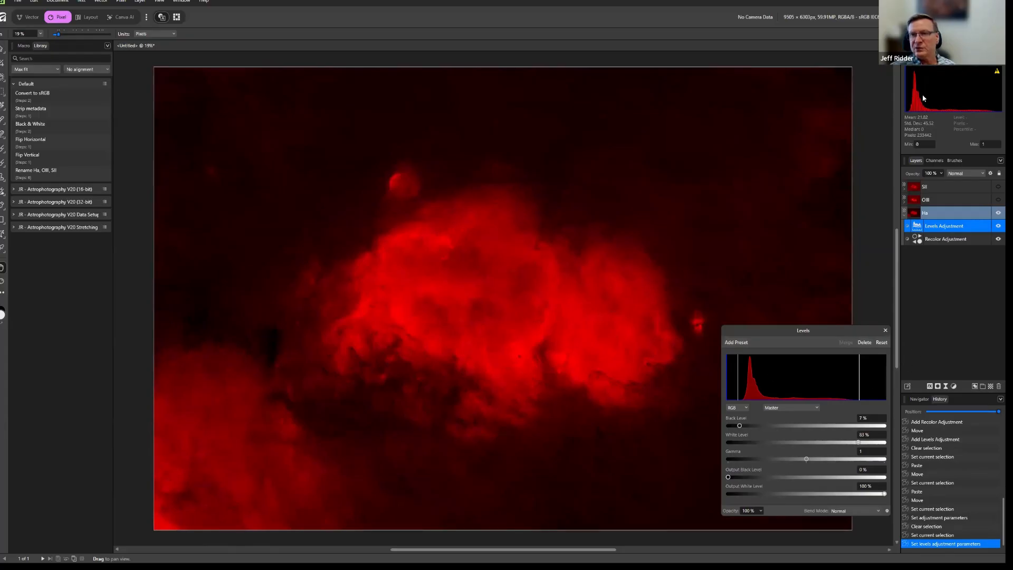
left_click(886, 330)
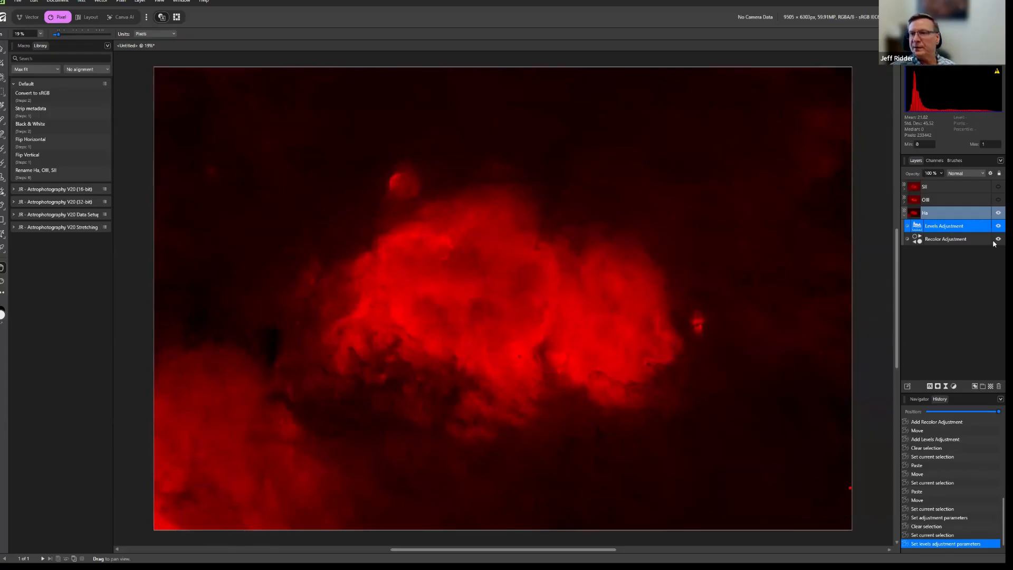
Show only the OIII layer and set its Recolor adjustment to hue 210.4° and lightness -50 %.
left_click(998, 213)
left_click(998, 199)
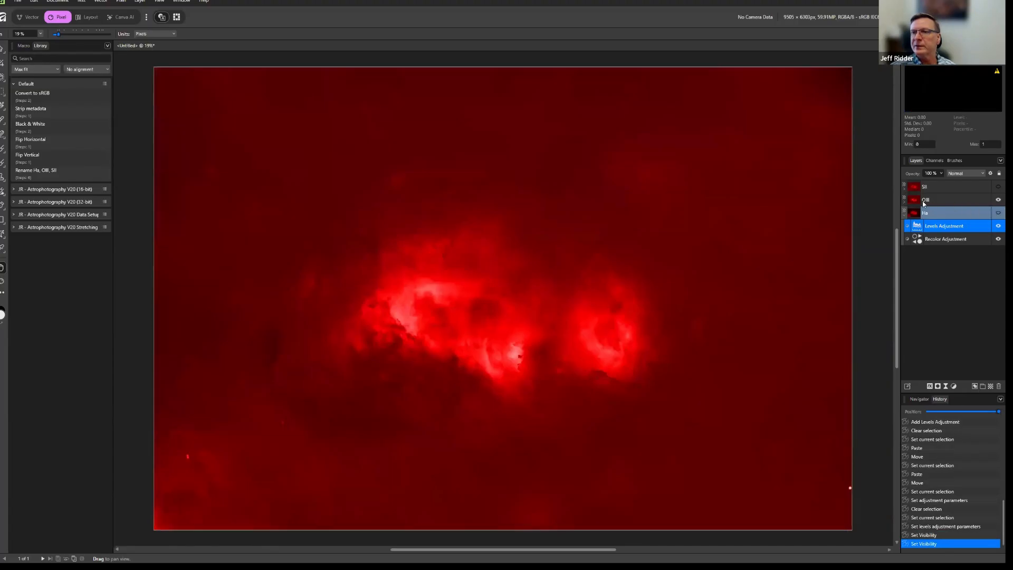
left_click(904, 202)
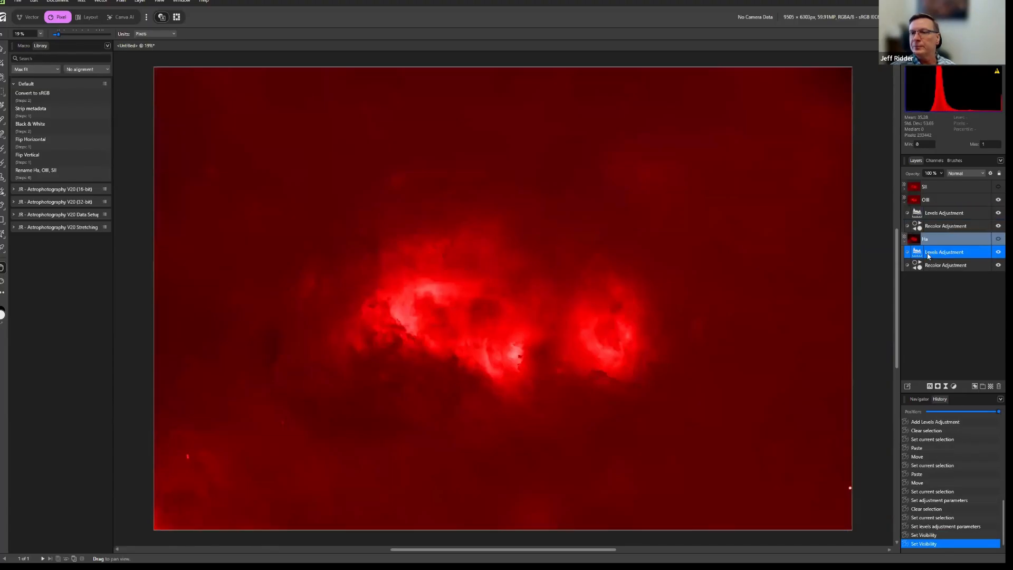
double_click(918, 227)
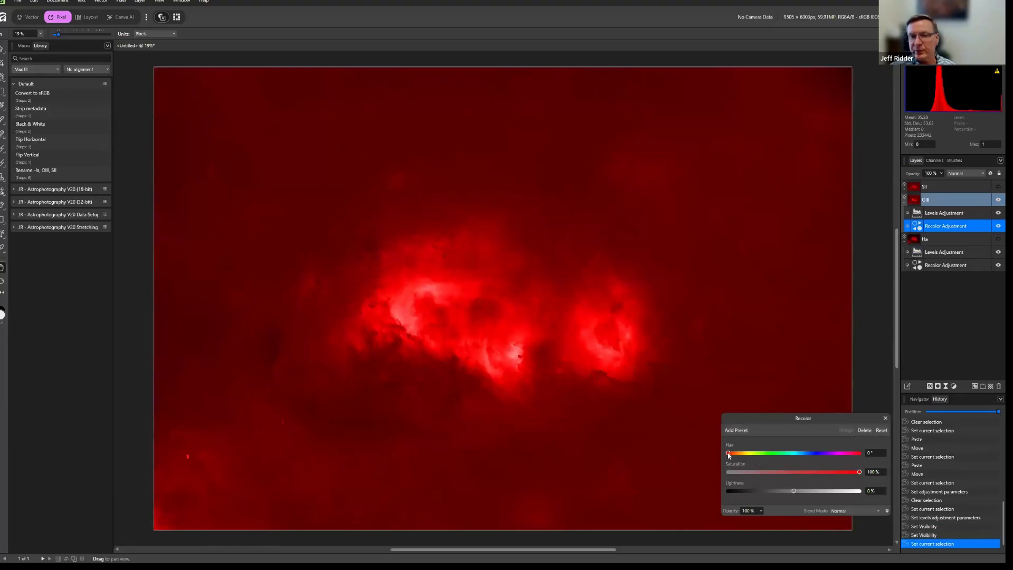
left_click_drag(733, 456, 806, 468)
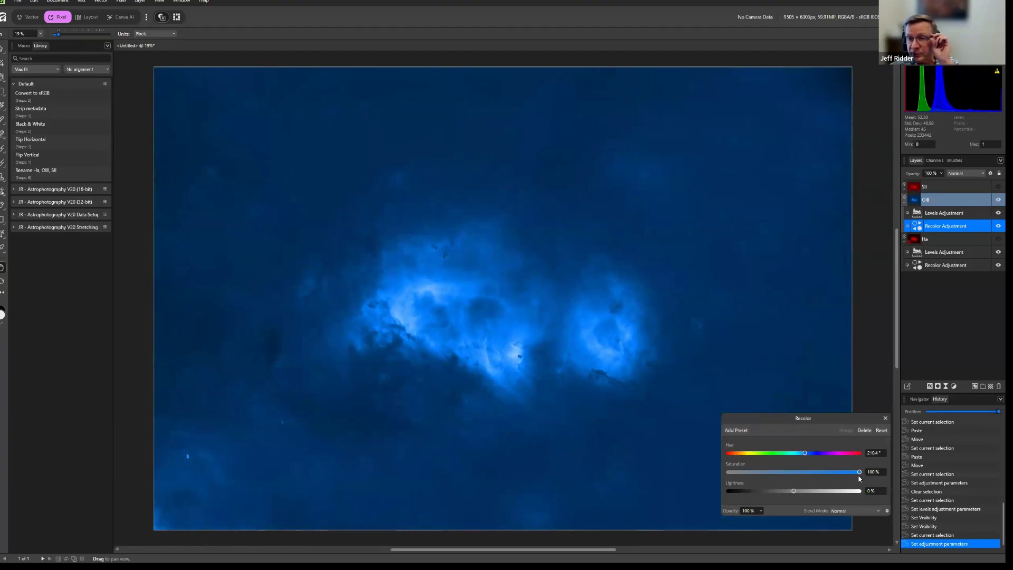
left_click_drag(796, 494, 762, 493)
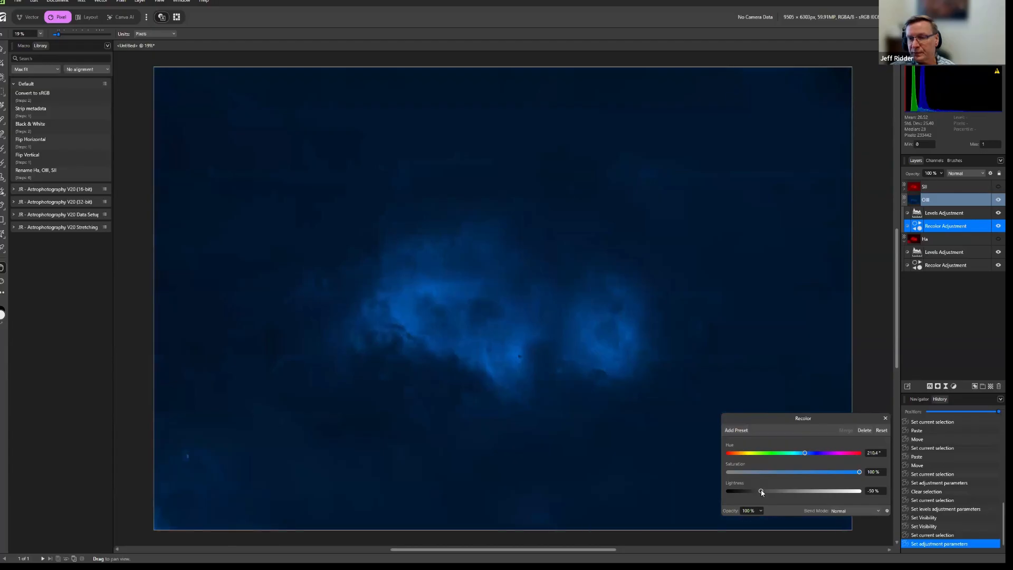
left_click(886, 417)
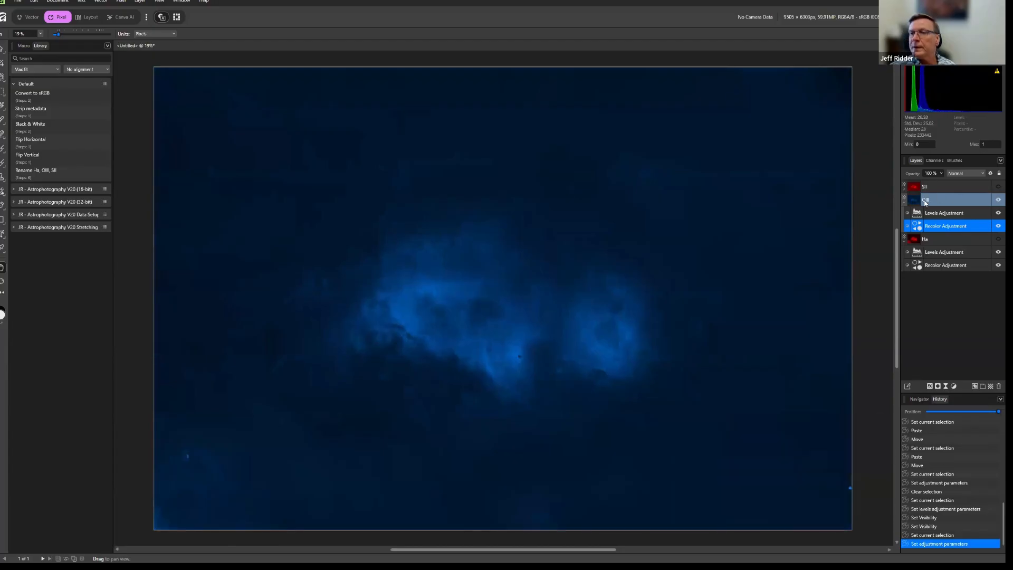
Set the master black level to 4 % and white level to 72 % in the OIII layer's Levels adjustment.
double_click(917, 213)
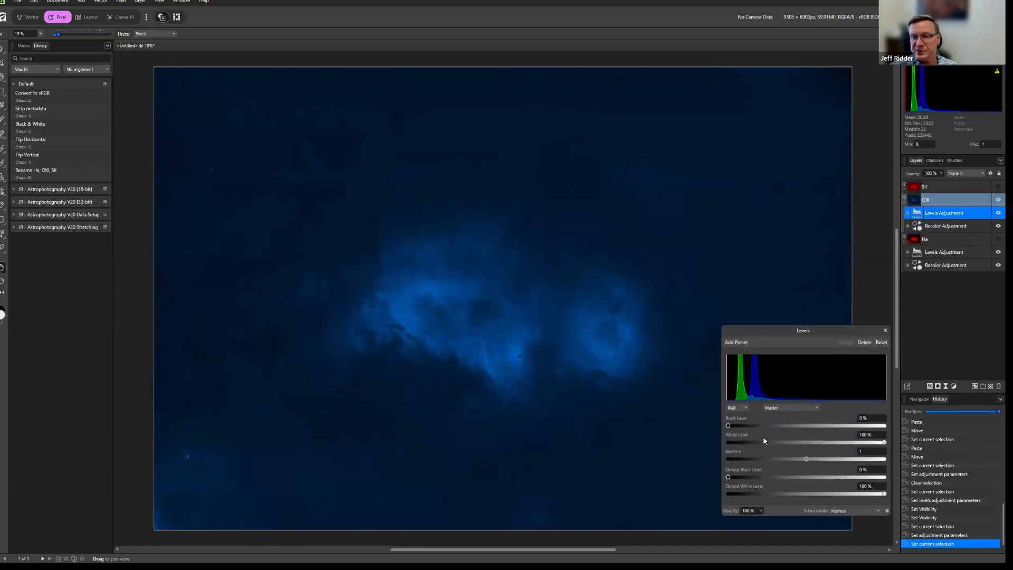
left_click_drag(729, 426, 734, 427)
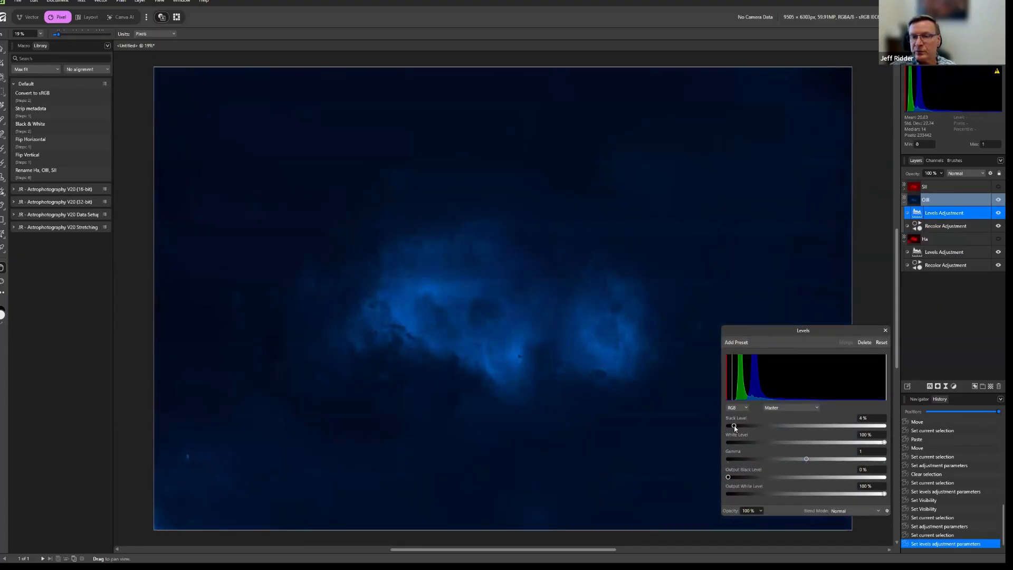
left_click_drag(884, 442, 845, 445)
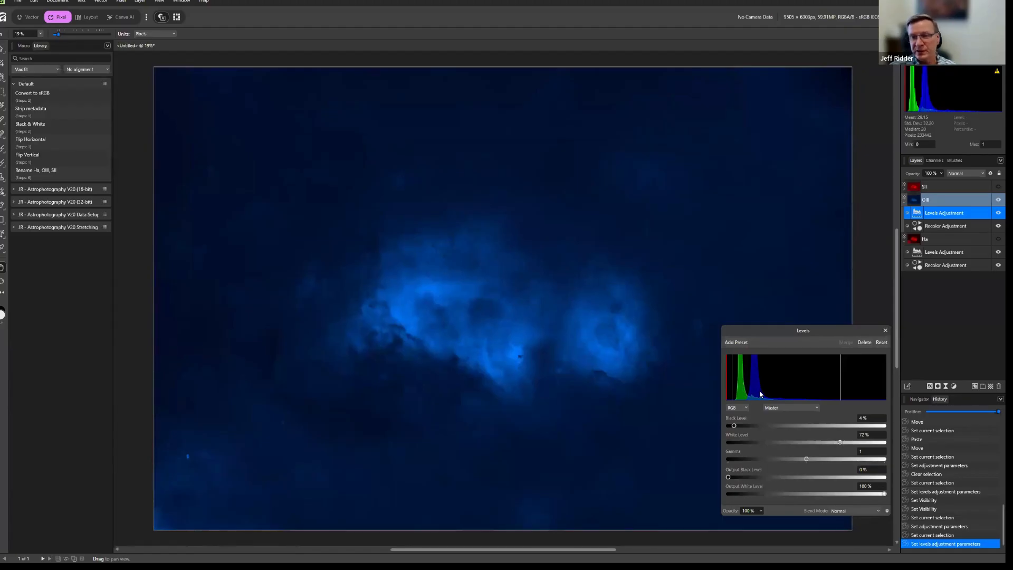
Set the blue channel's black level to 9 % in the OIII layer's Levels adjustment and close its settings.
left_click(779, 407)
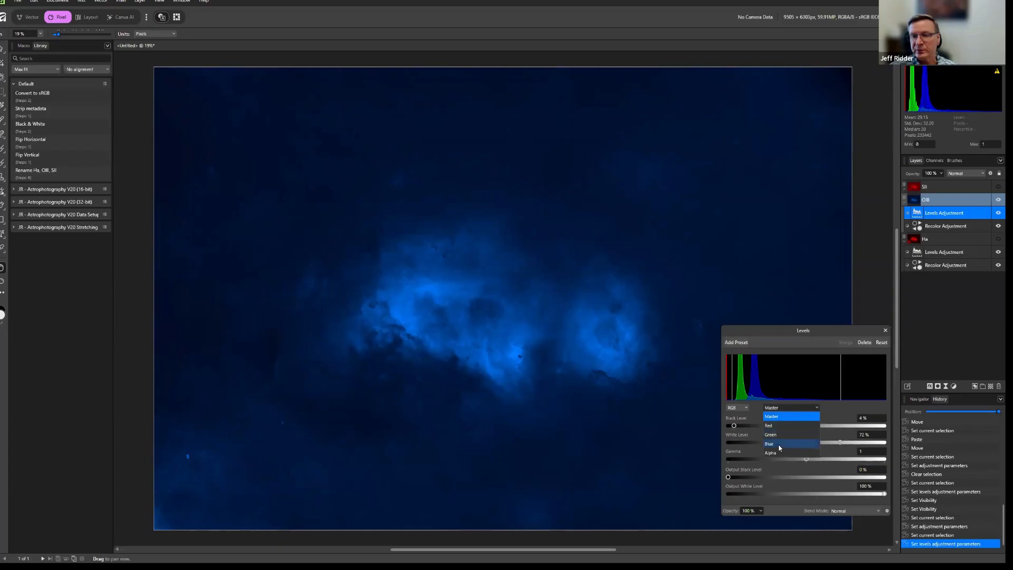
left_click(771, 443)
left_click_drag(729, 426, 738, 426)
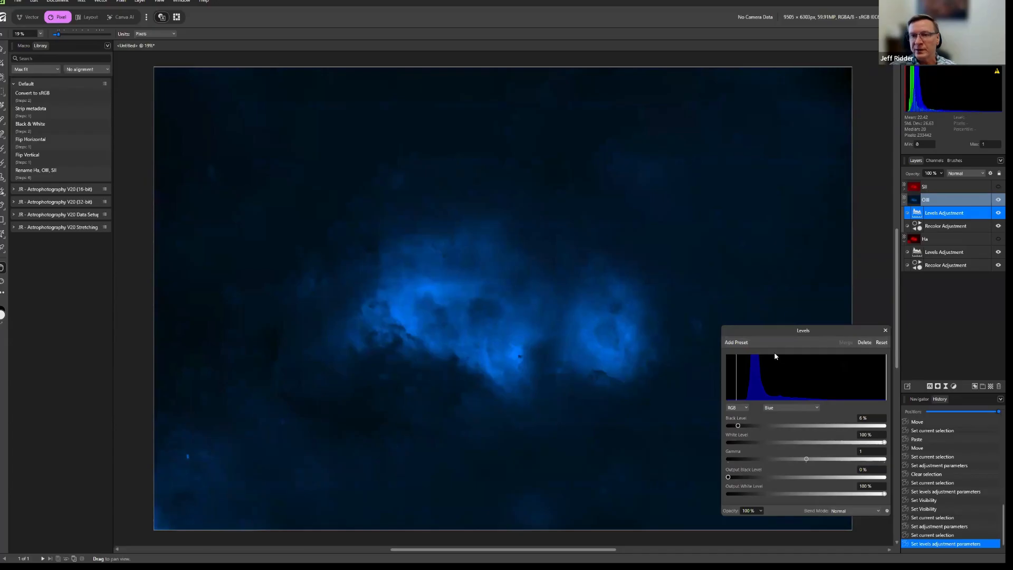
left_click_drag(739, 427, 743, 429)
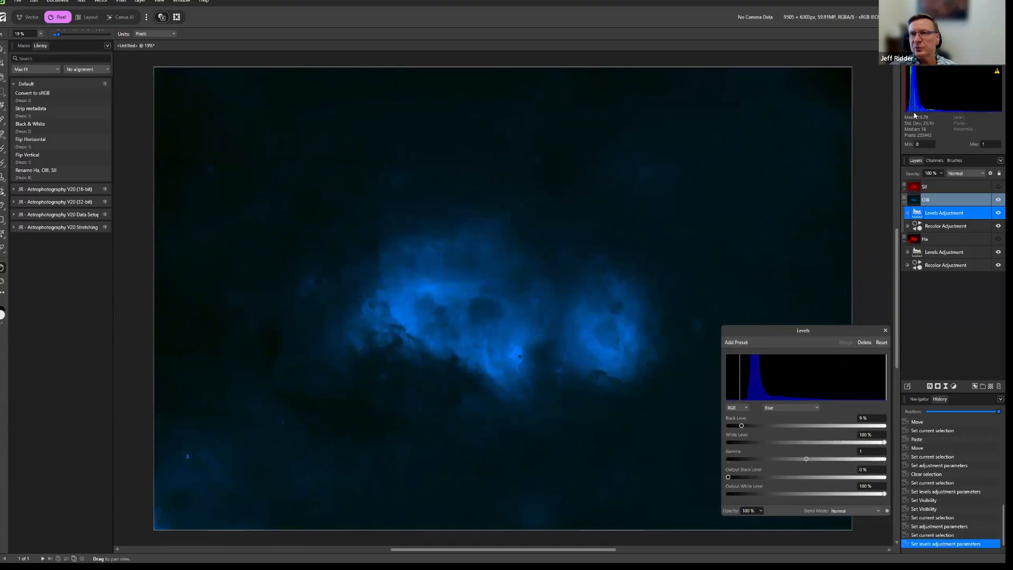
left_click(886, 333)
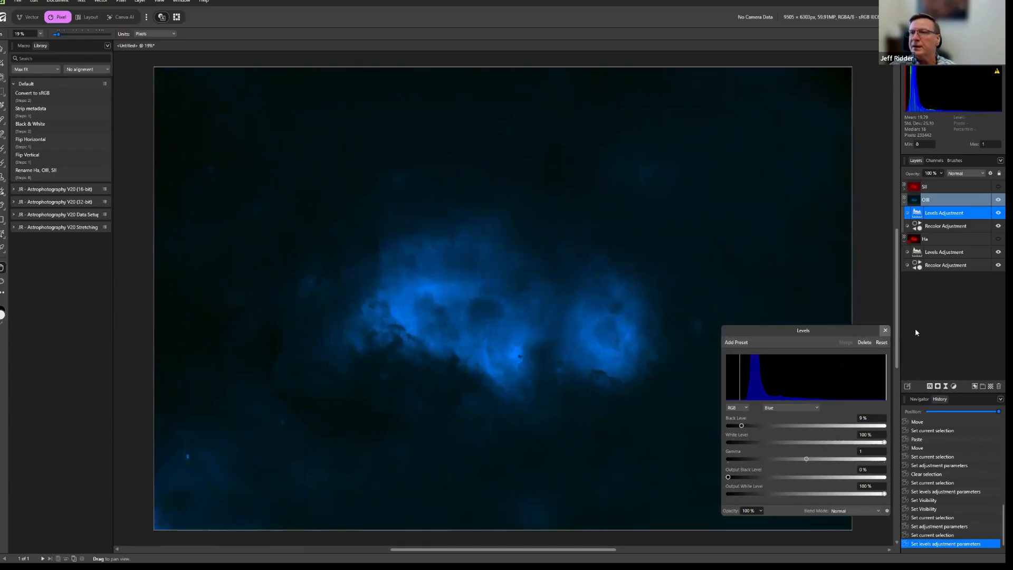
Show the Ha layer together with OIII and shift the OIII layer's Recolor hue to 200.6°.
left_click(997, 239)
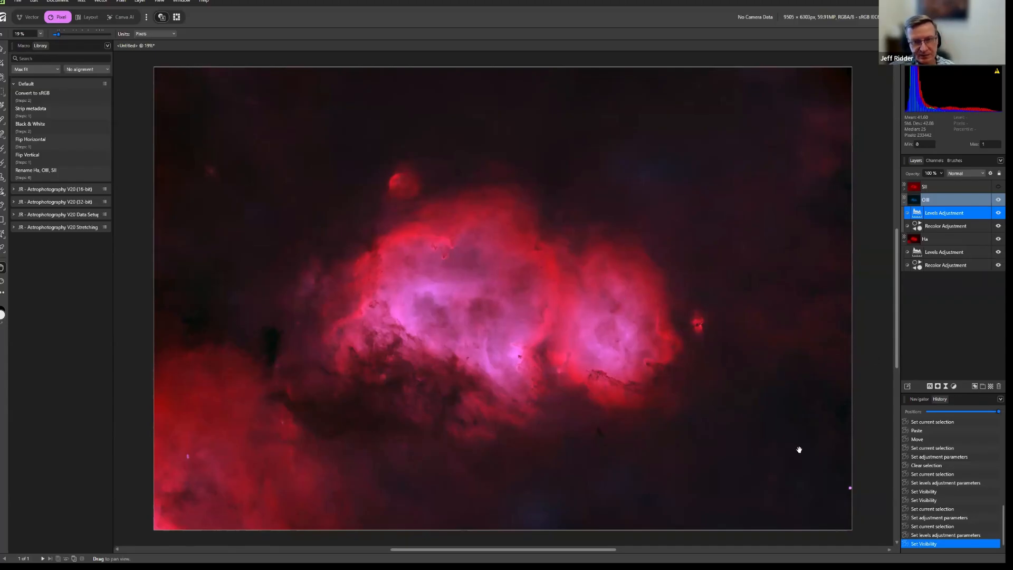
double_click(918, 227)
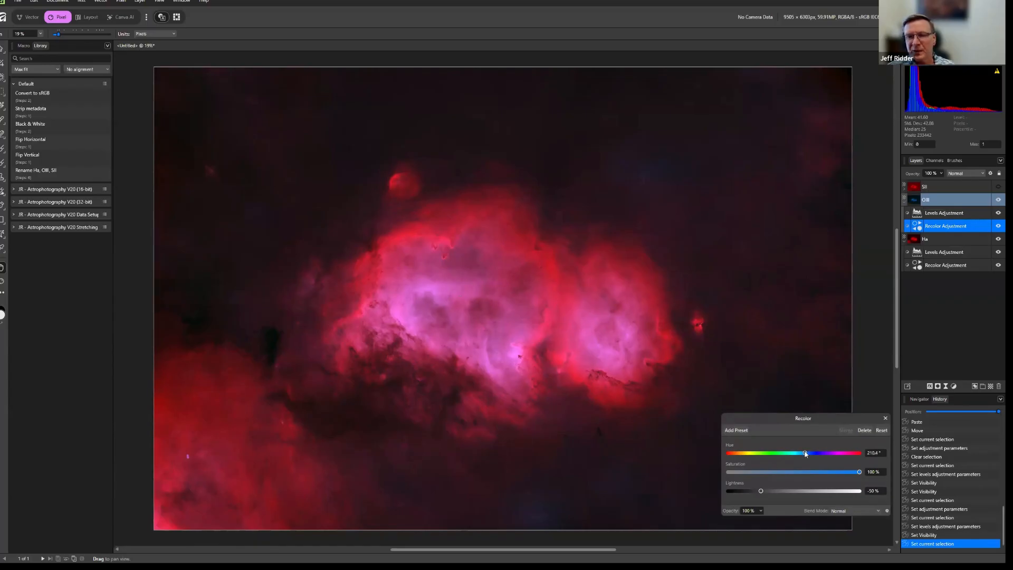
left_click_drag(805, 454, 803, 454)
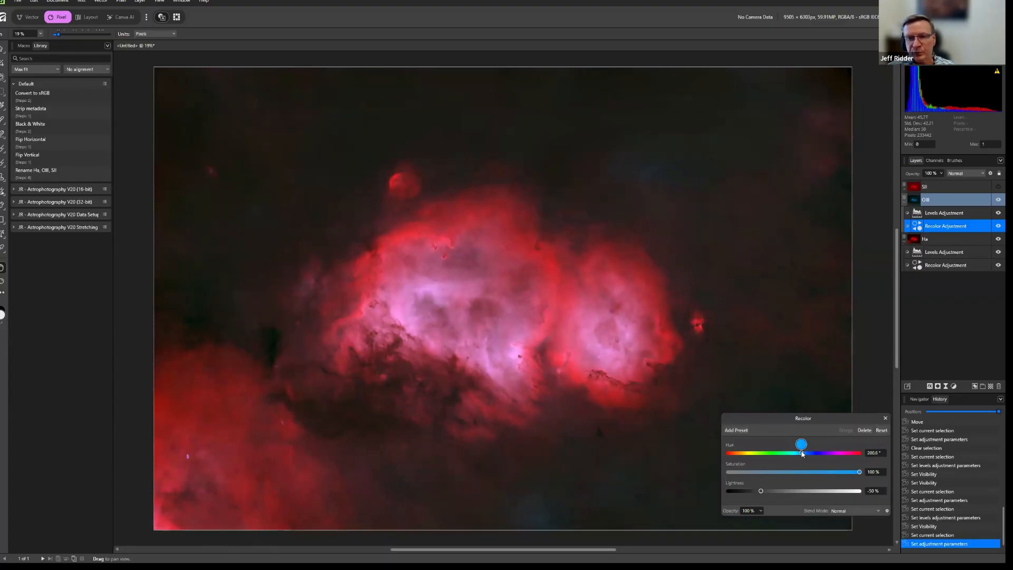
left_click(886, 419)
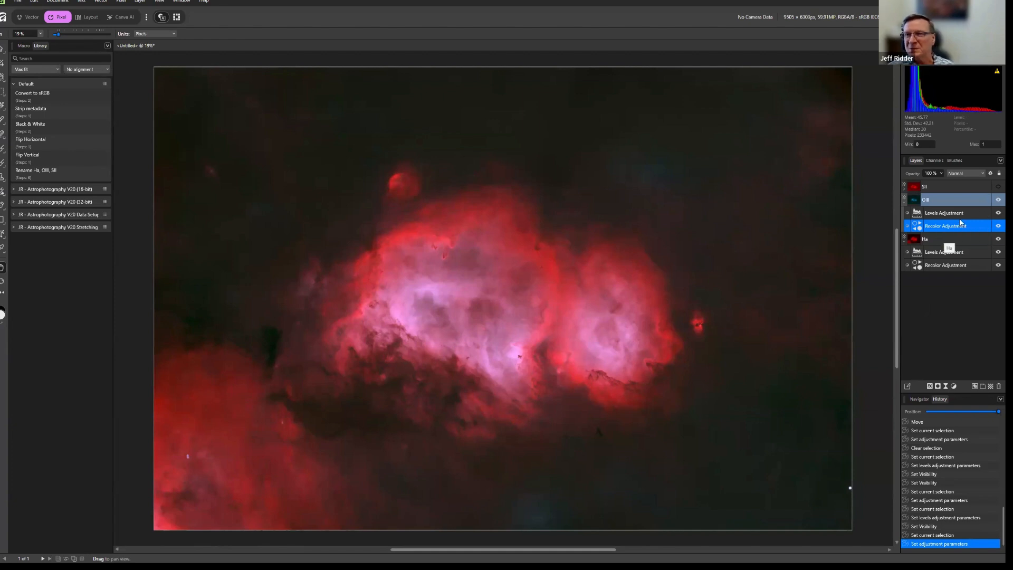
Expand the SII layer to reveal its nested adjustments and hide the OIII and Ha layers.
left_click(905, 191)
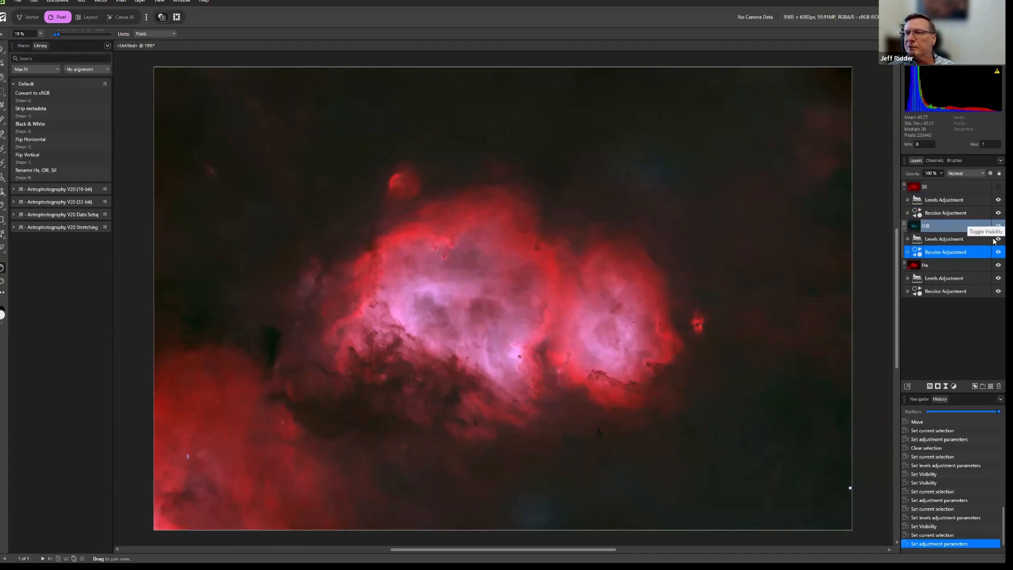
left_click(997, 240)
left_click(995, 252)
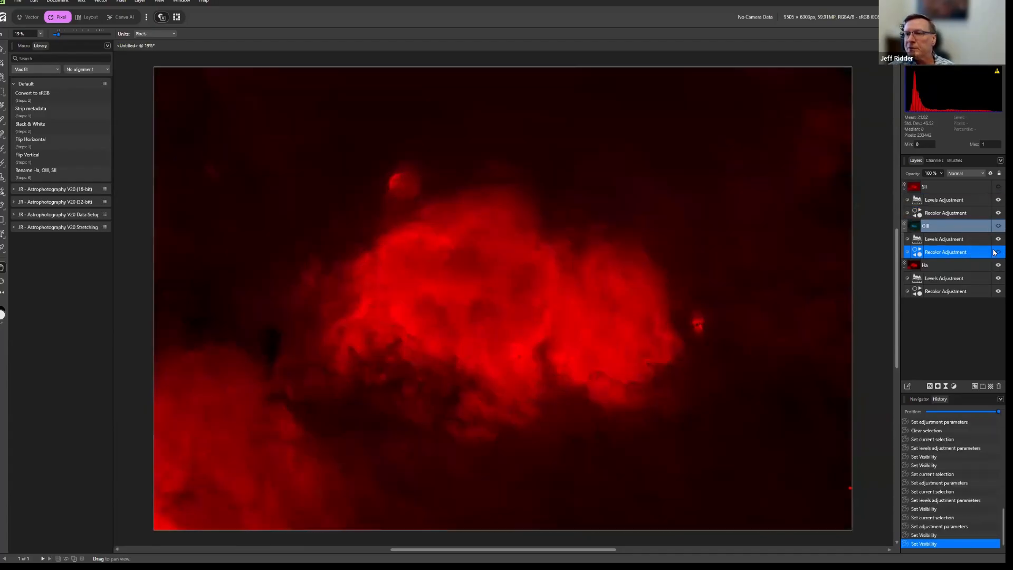
left_click(997, 266)
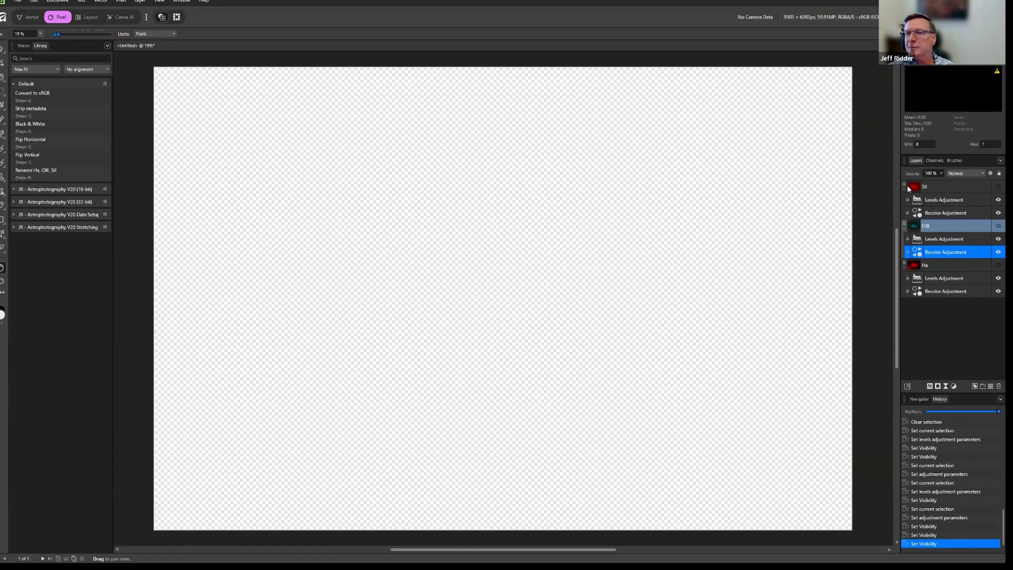
Set the SII layer's Recolor adjustment to hue 40.1° and lightness -50 %, and close its settings.
double_click(918, 213)
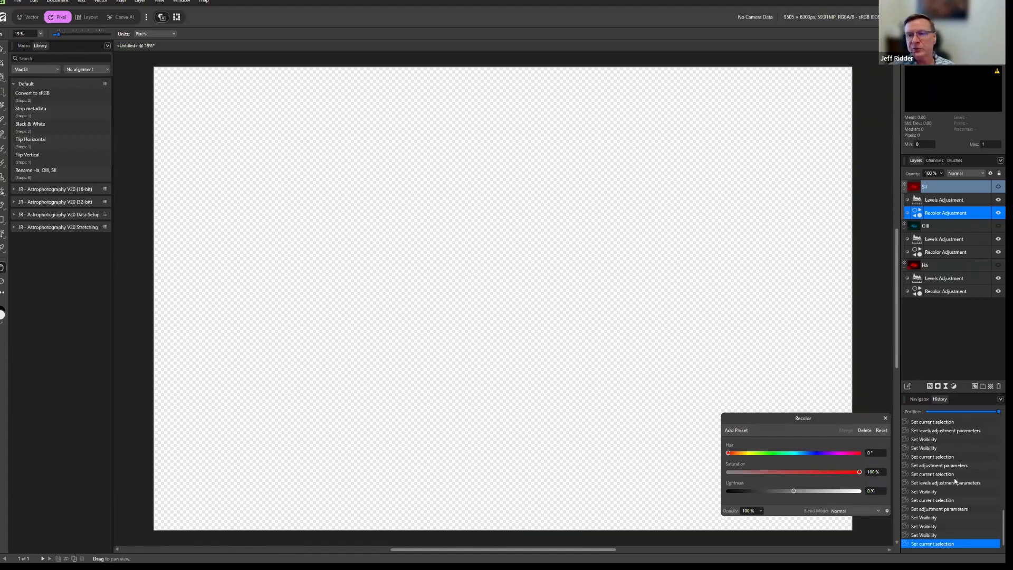
left_click_drag(729, 454, 744, 457)
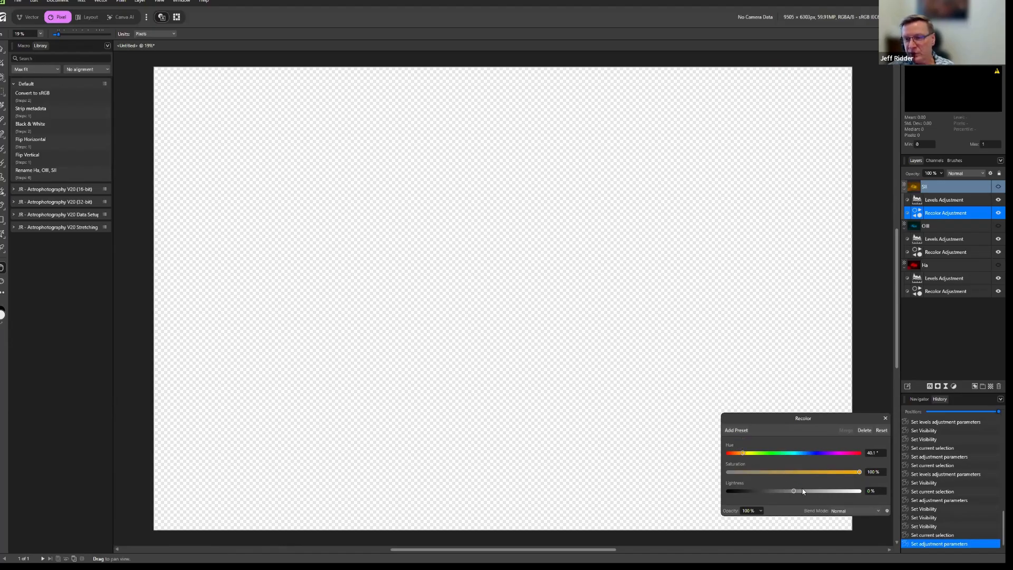
left_click_drag(795, 493, 761, 494)
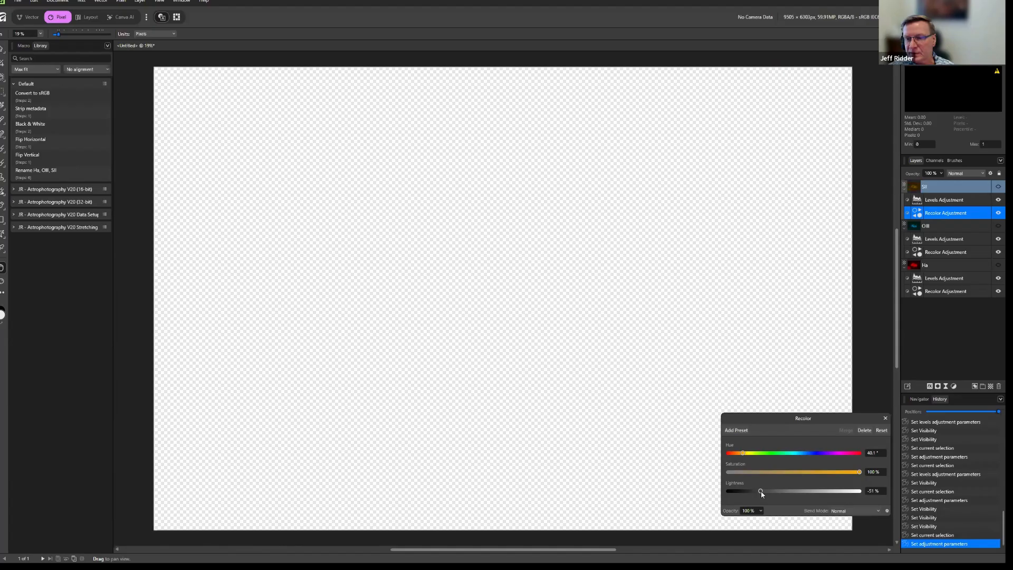
left_click(874, 496)
type("-50")
key("Tab")
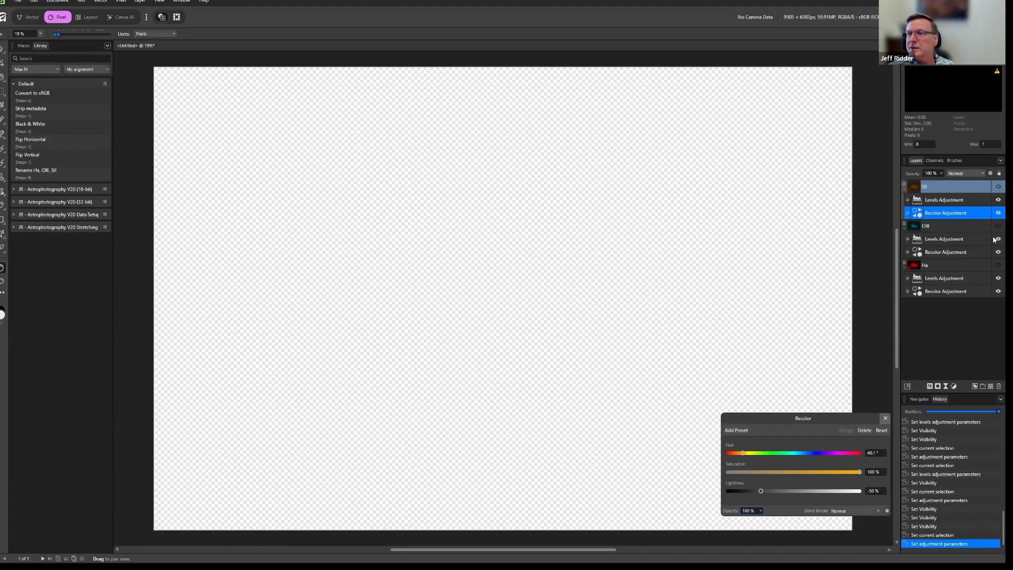
left_click(885, 420)
Show the SII layer and set its Levels adjustment to a black level of 10 % and a white level of 54 %.
left_click(996, 186)
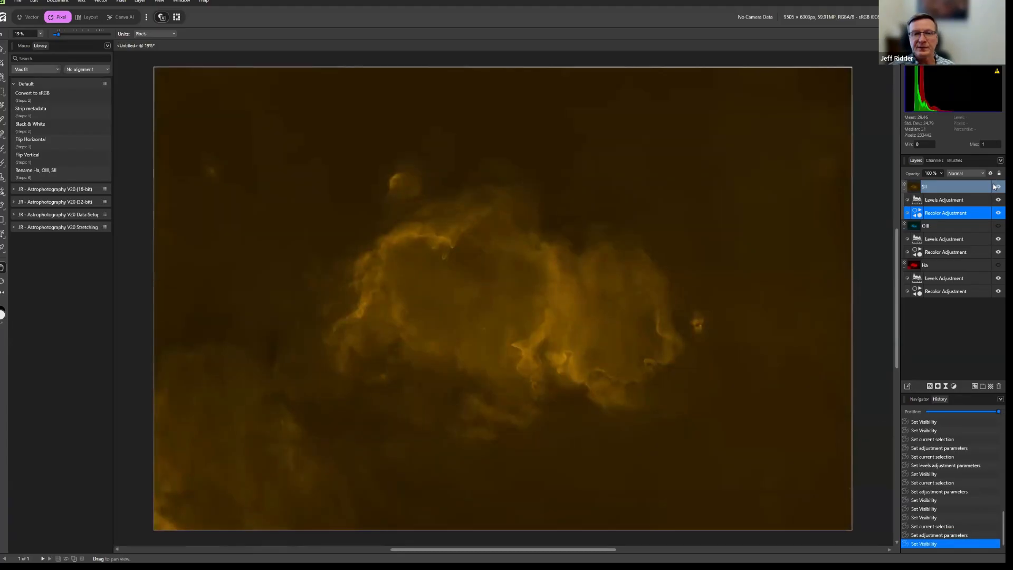
double_click(917, 201)
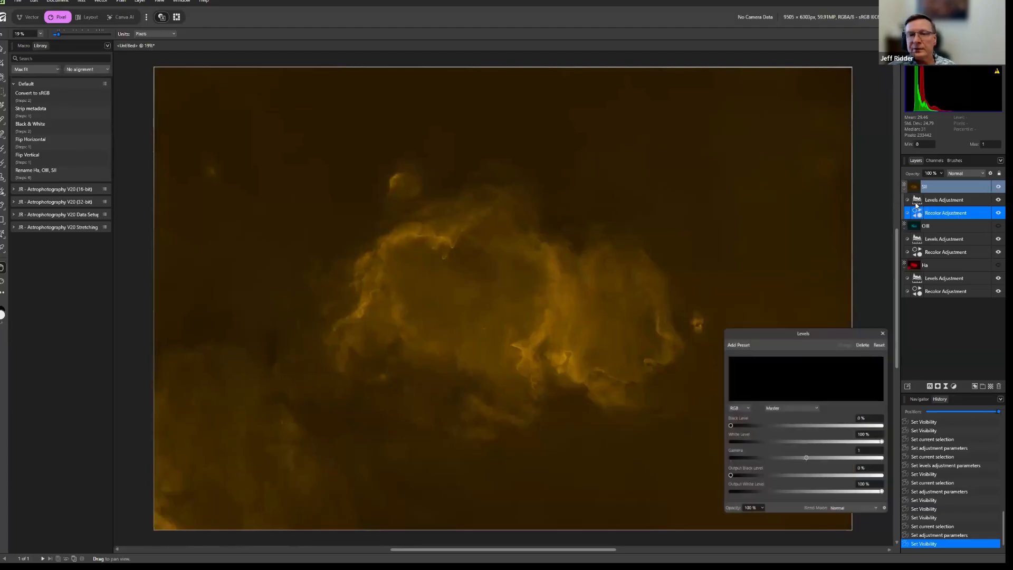
left_click_drag(729, 427, 740, 435)
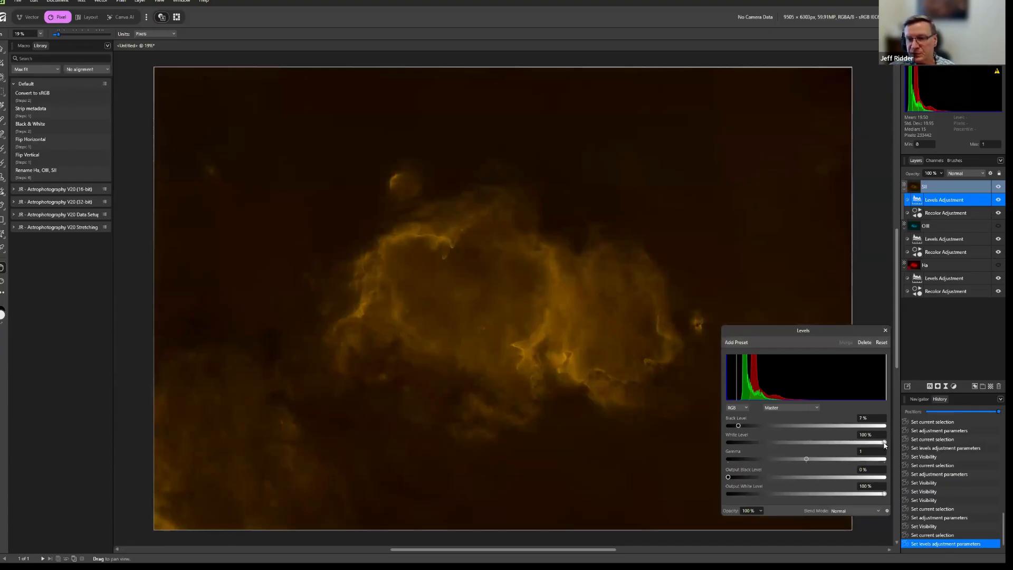
left_click_drag(885, 442, 812, 442)
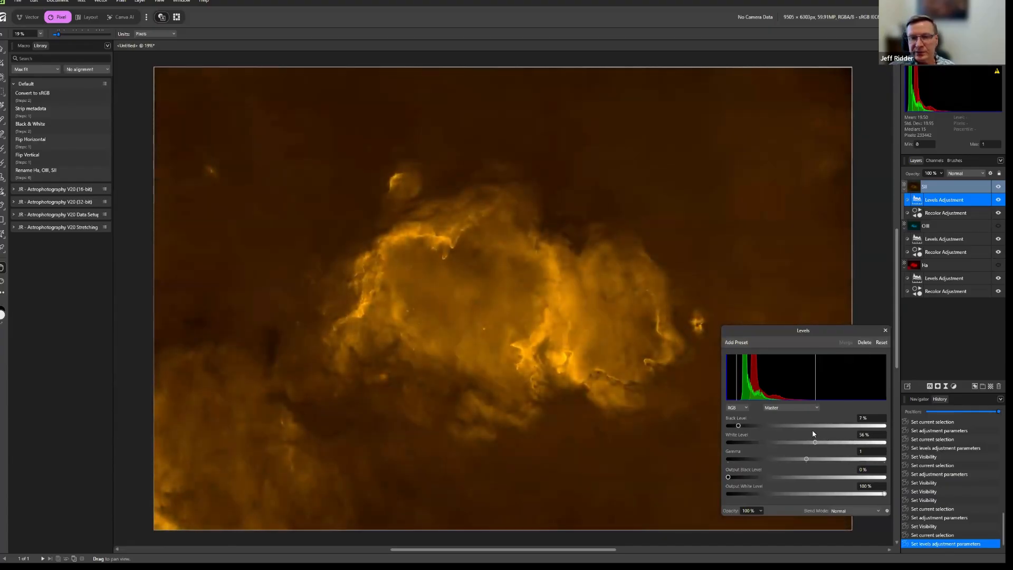
mouse_move(738, 425)
left_mouse_down()
mouse_move(755, 427)
mouse_move(745, 429)
left_mouse_up()
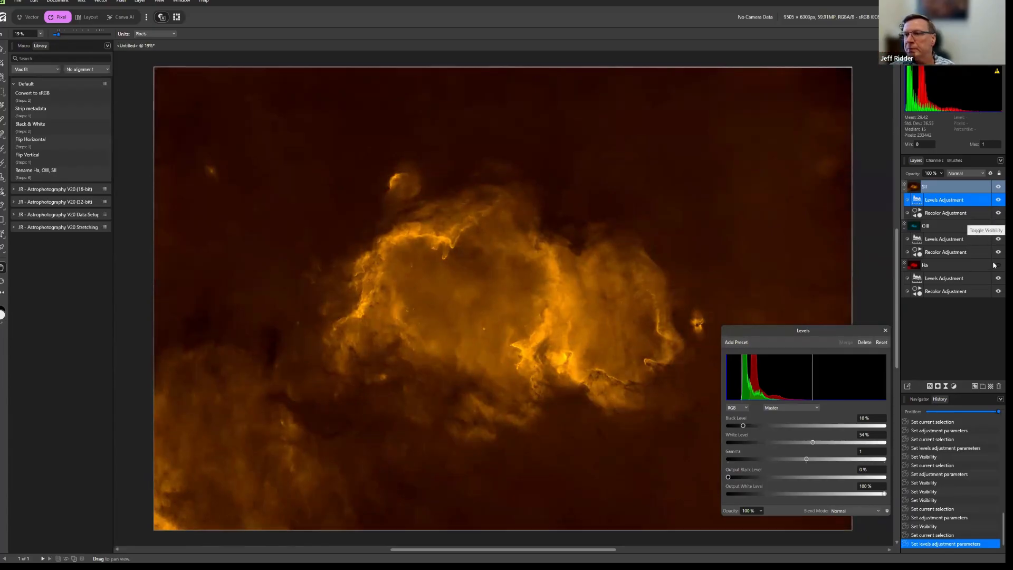
Show the OIII and Ha layers again and set the SII layer's Levels to a black level of 18 % and white level of 71 %.
left_click(994, 239)
left_click(995, 265)
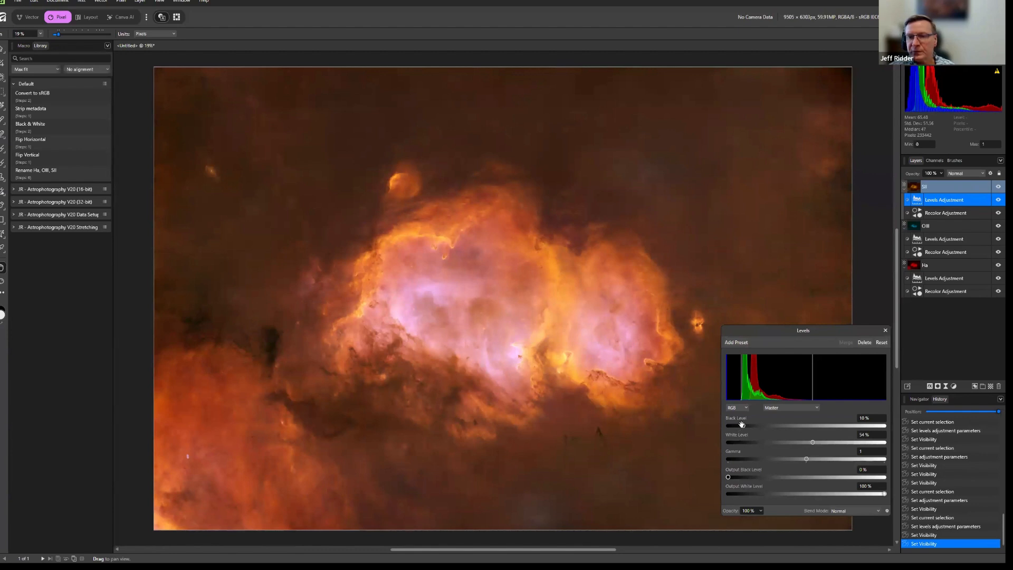
left_click_drag(743, 424, 745, 424)
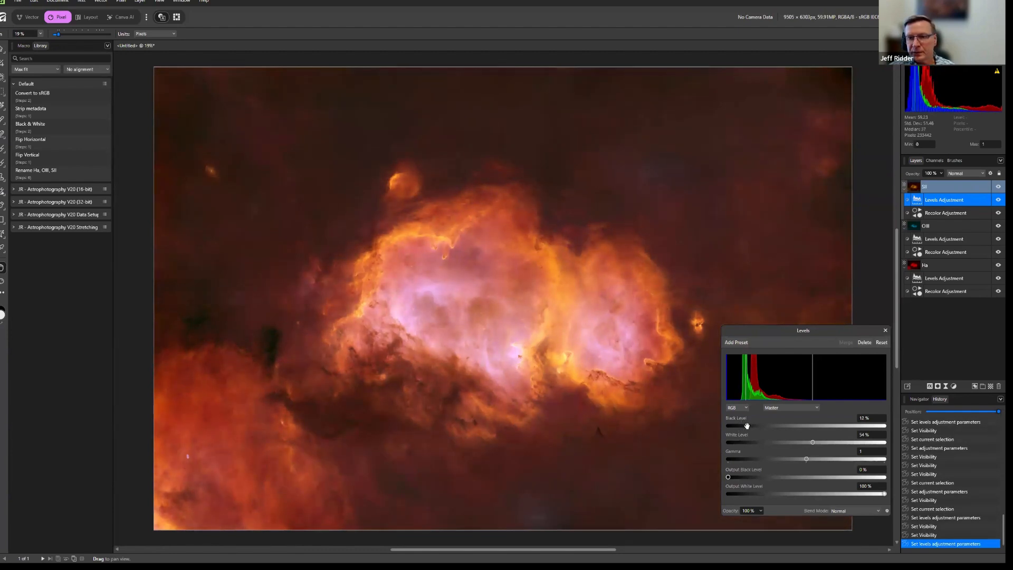
mouse_move(831, 442)
left_mouse_down()
mouse_move(849, 442)
mouse_move(838, 443)
left_mouse_up()
left_click_drag(748, 424, 756, 425)
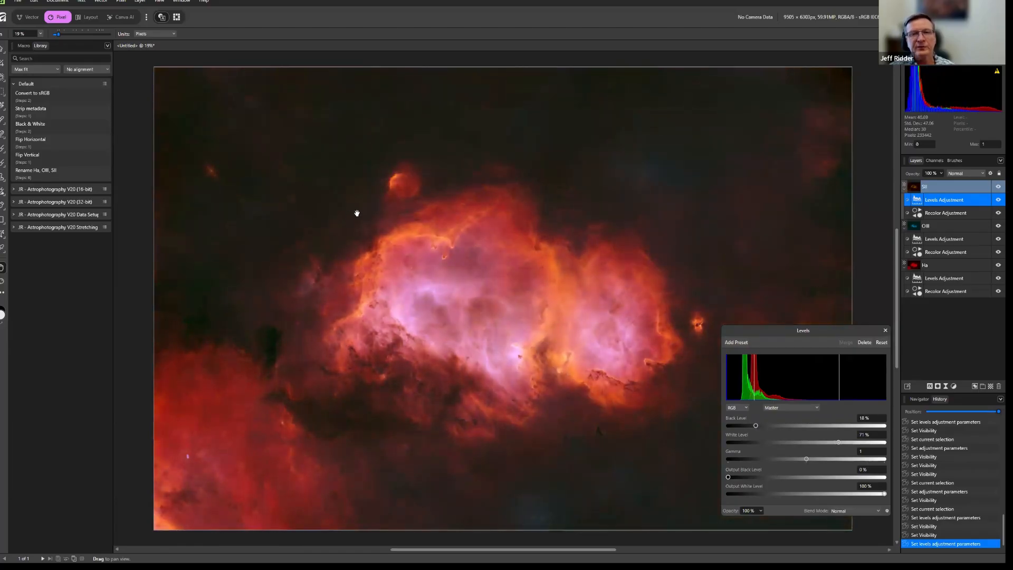
Toggle the SII layer's visibility off and on to compare the combined image with and without it.
left_click(995, 187)
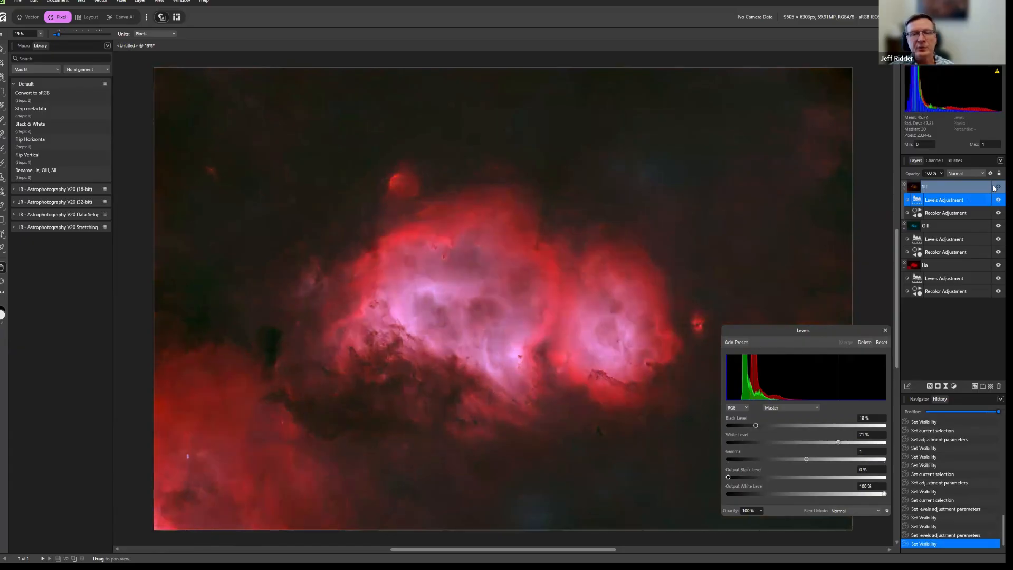
left_click(995, 187)
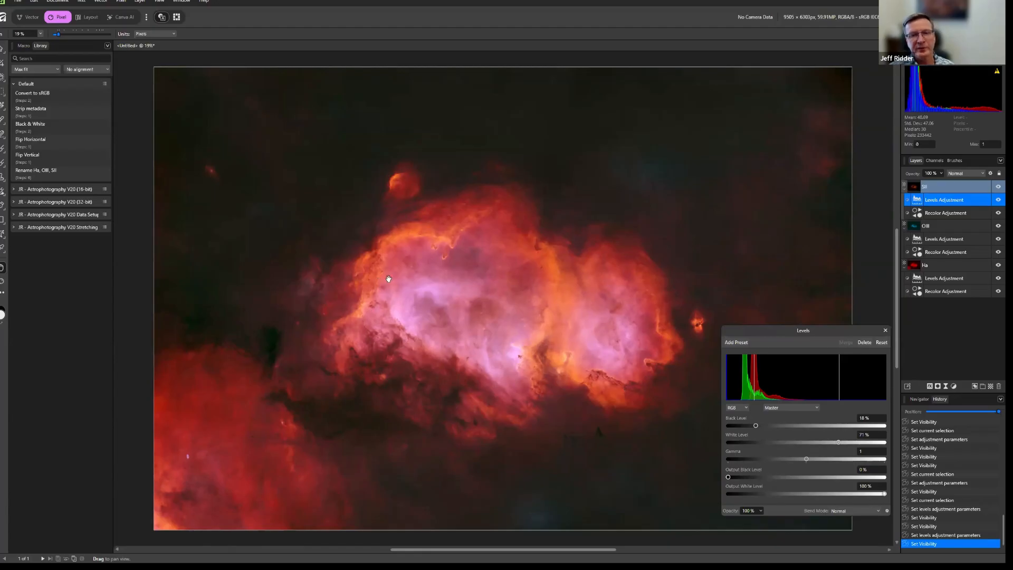
left_click(995, 188)
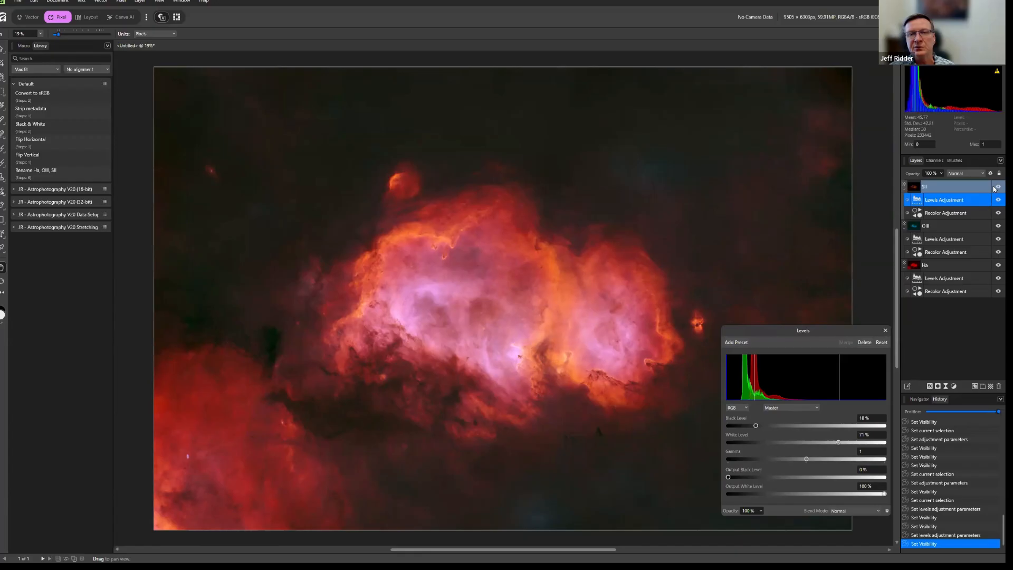
left_click(995, 188)
left_click(994, 187)
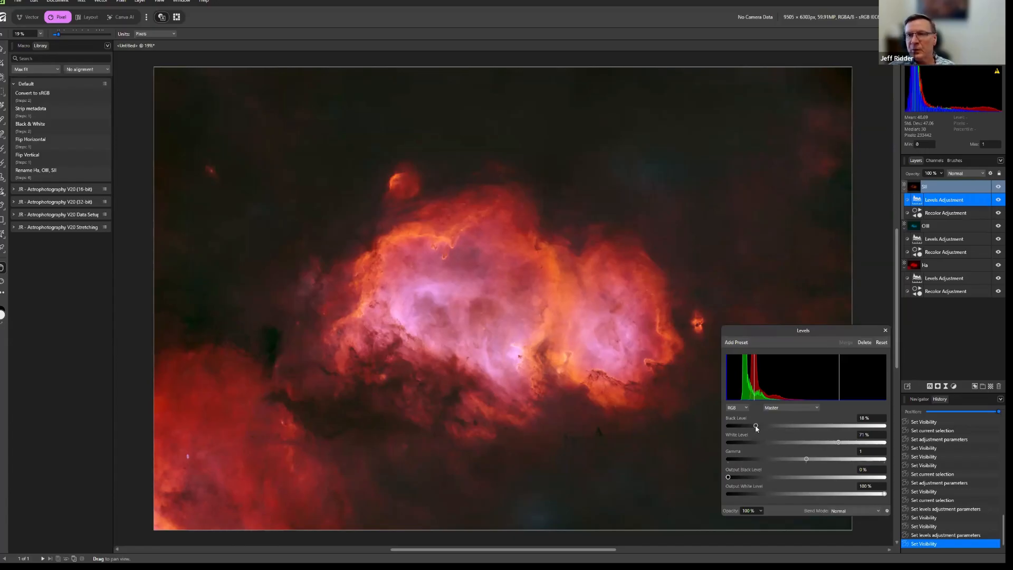
Set the SII Levels black level to 17 %, close its settings, and collapse the SII, OIII and Ha layers.
left_click_drag(757, 425, 754, 426)
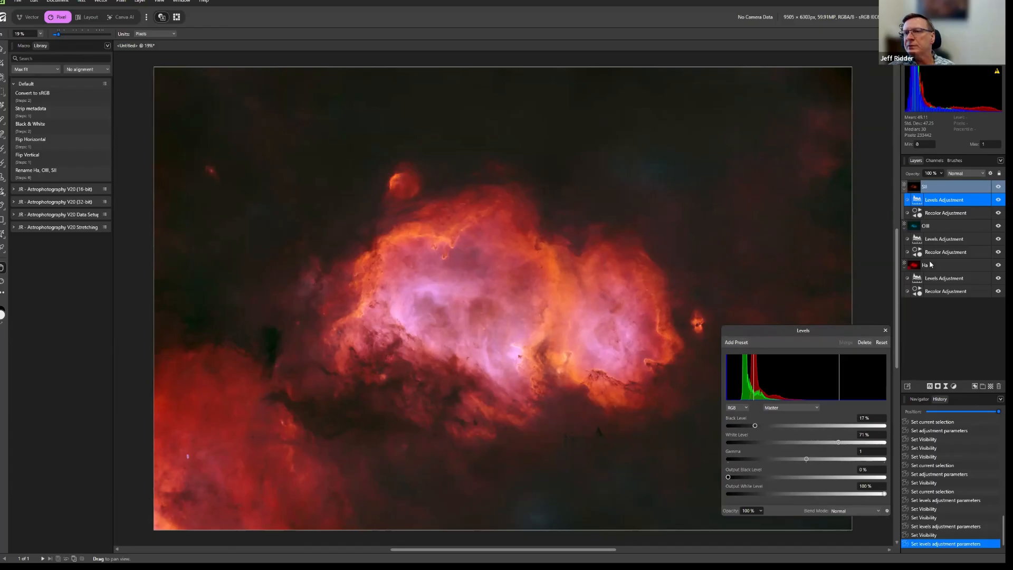
left_click(886, 331)
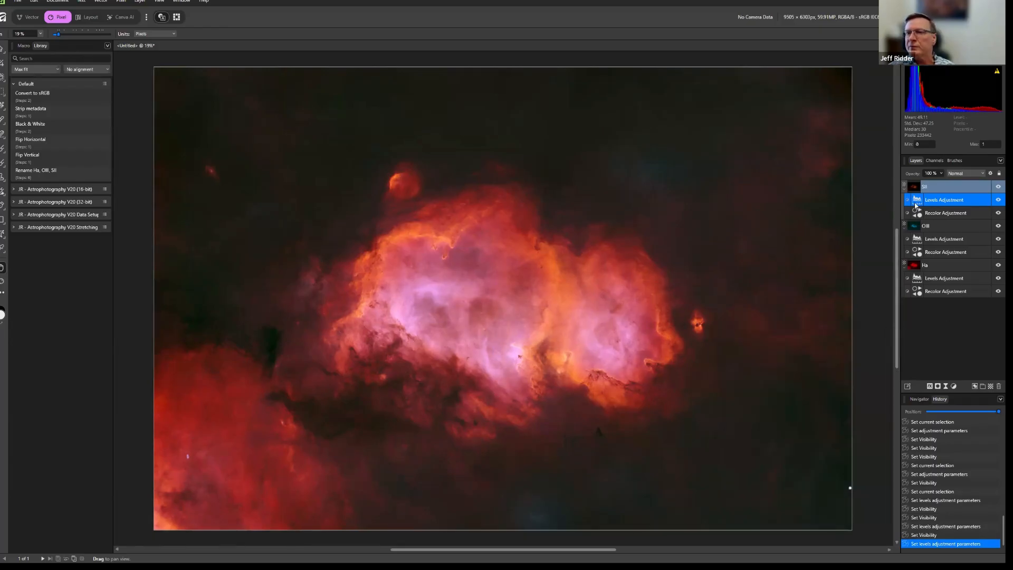
left_click(904, 191)
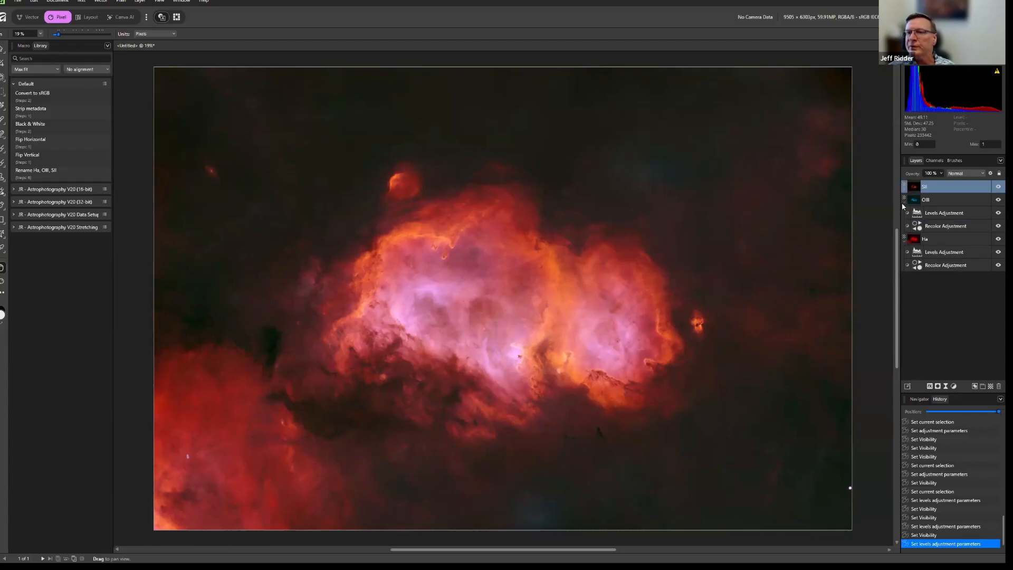
left_click(905, 204)
left_click(904, 217)
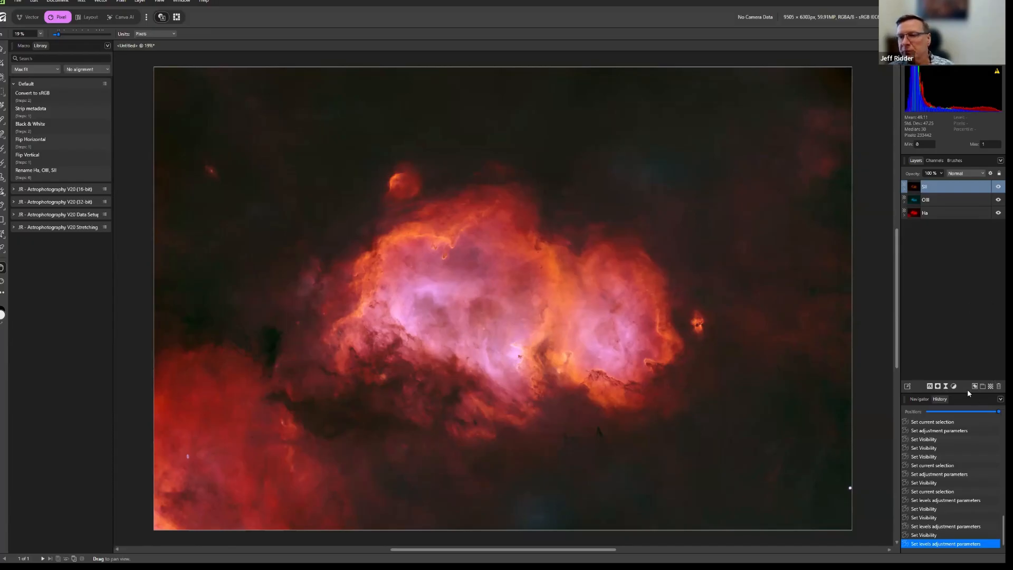
Add a Levels adjustment and move it out of the SII layer to the top of the layer stack, leaving SII collapsed.
left_click(904, 192)
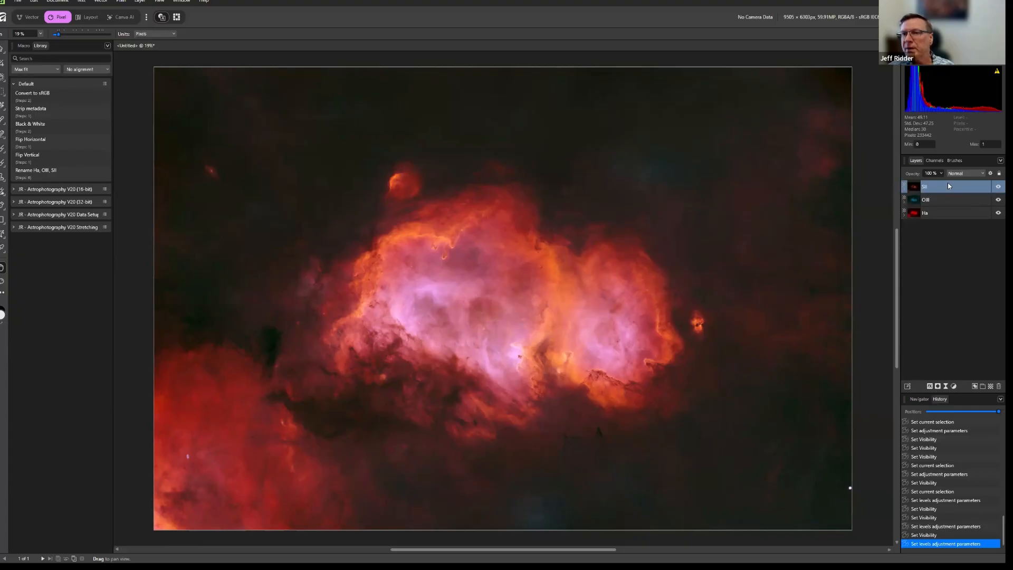
left_click(955, 387)
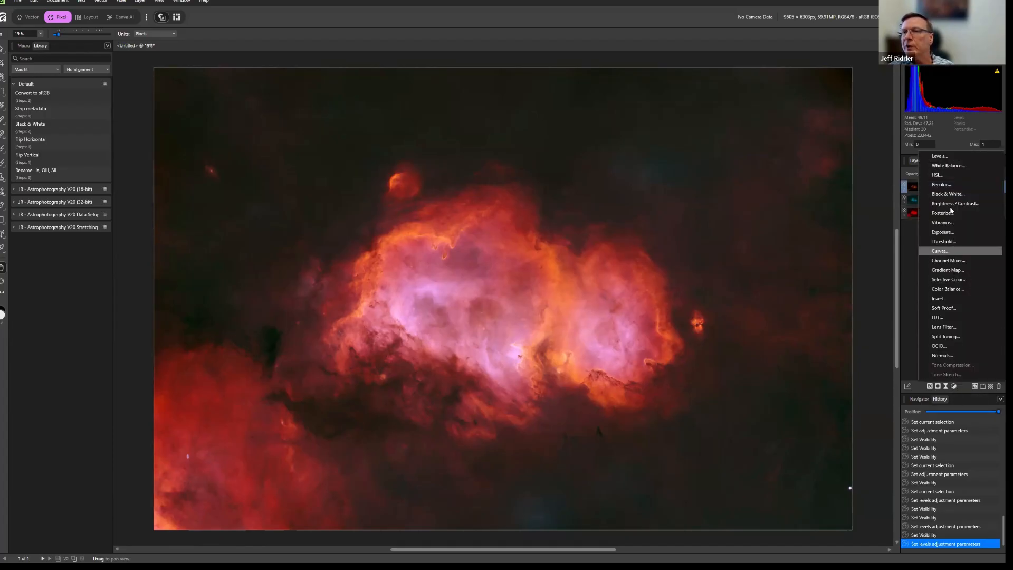
left_click(939, 157)
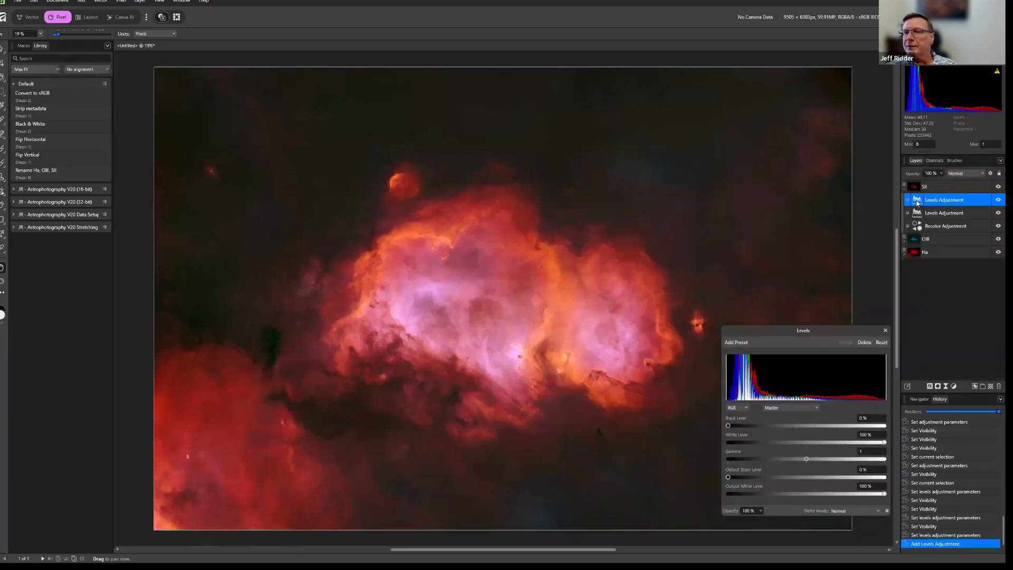
left_click_drag(918, 198, 916, 185)
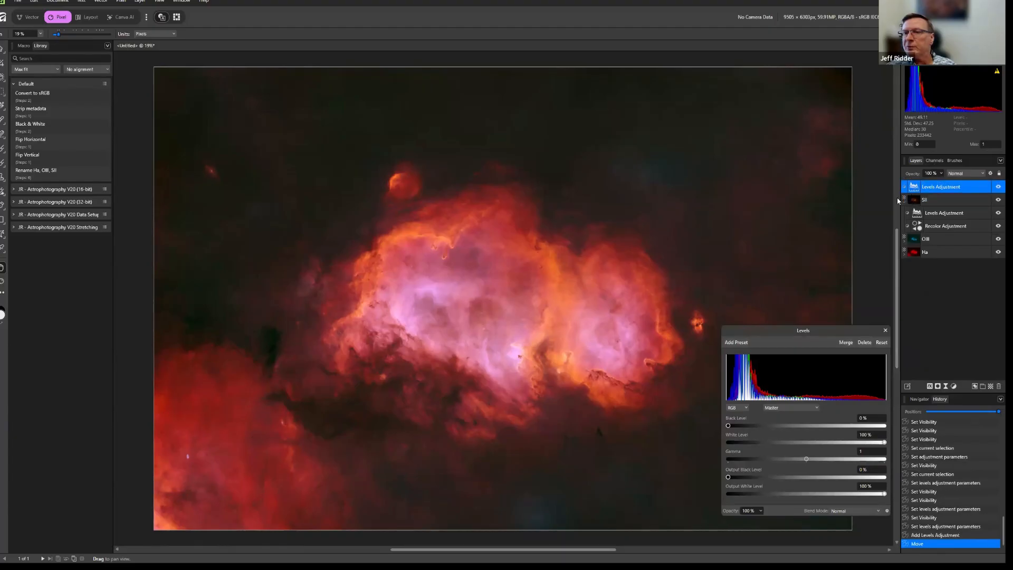
left_click(905, 204)
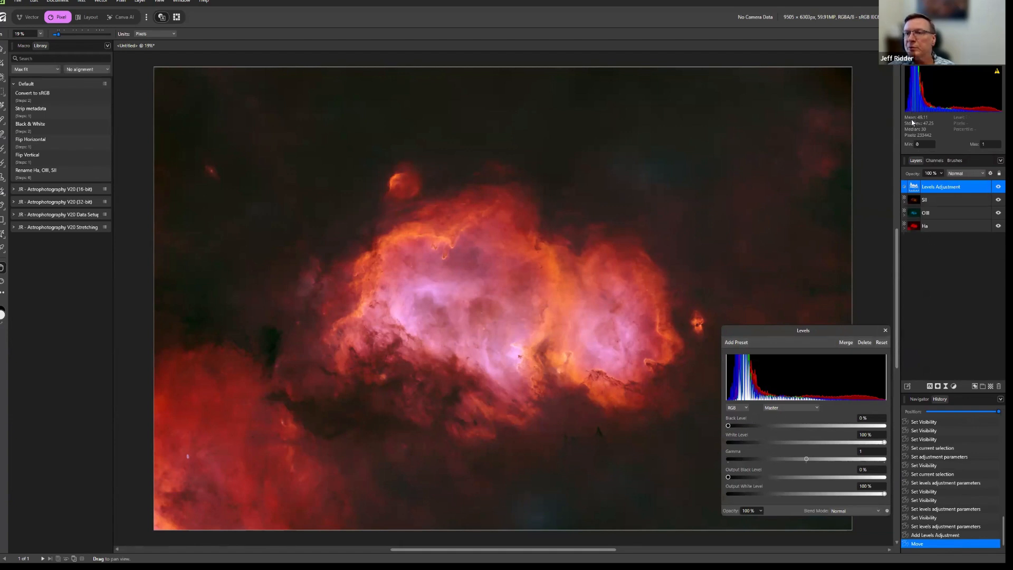
Set the blue-channel black level to 6 % in the OIII layer's Levels, then reselect the topmost Levels adjustment with its settings closed.
left_click(905, 216)
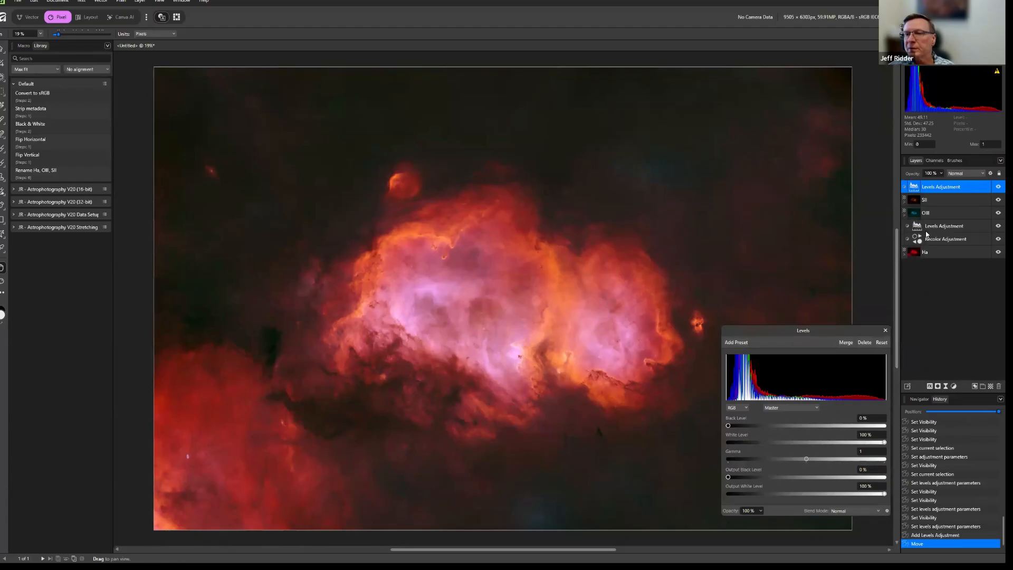
left_click(917, 228)
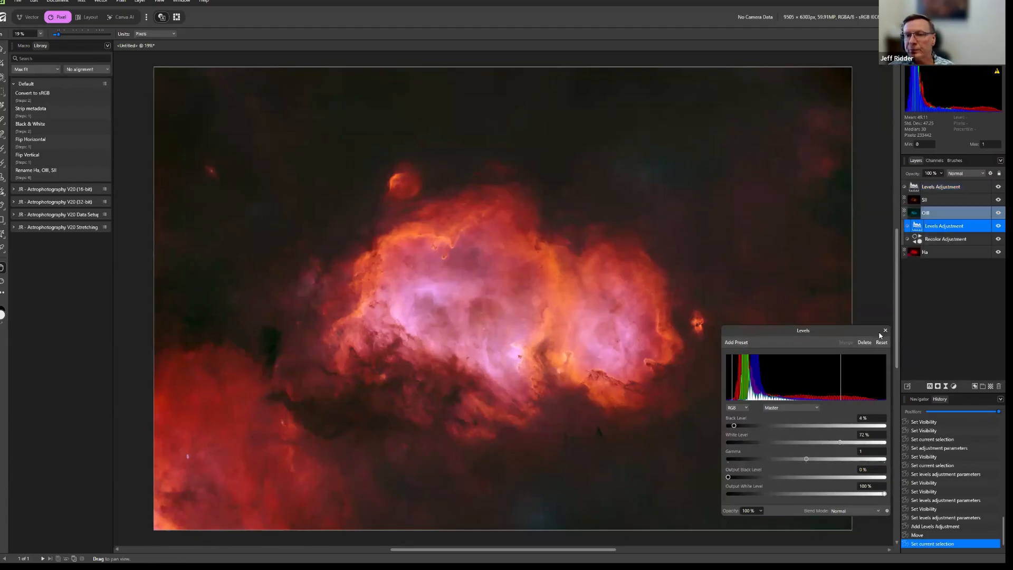
left_click(792, 407)
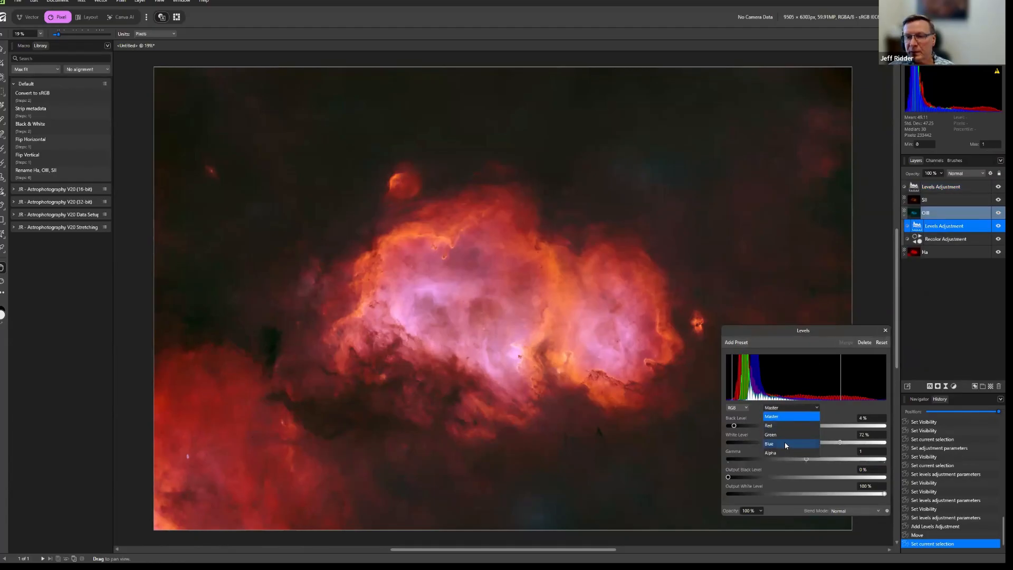
left_click(785, 444)
left_click_drag(741, 426, 739, 427)
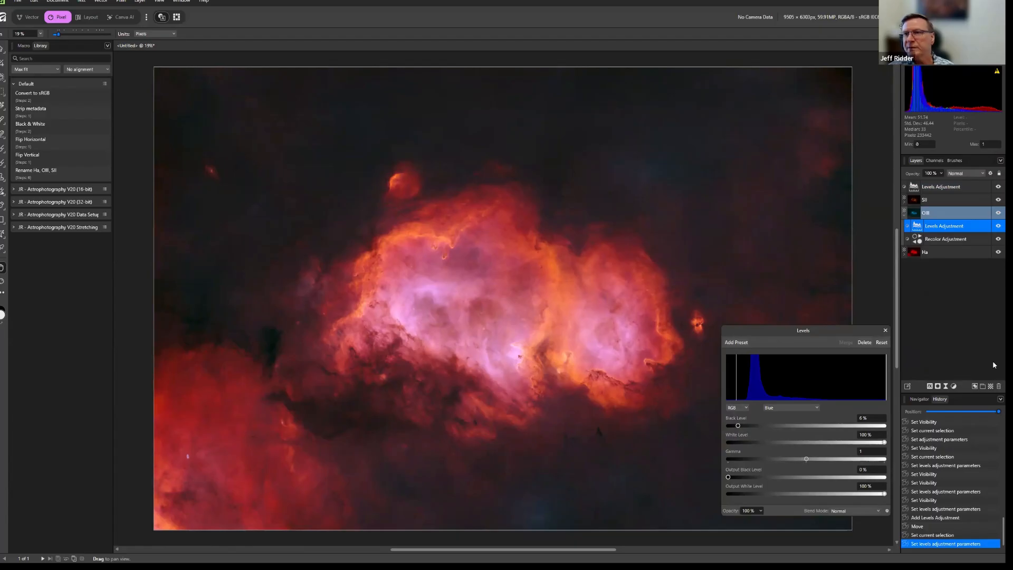
left_click(885, 331)
double_click(916, 186)
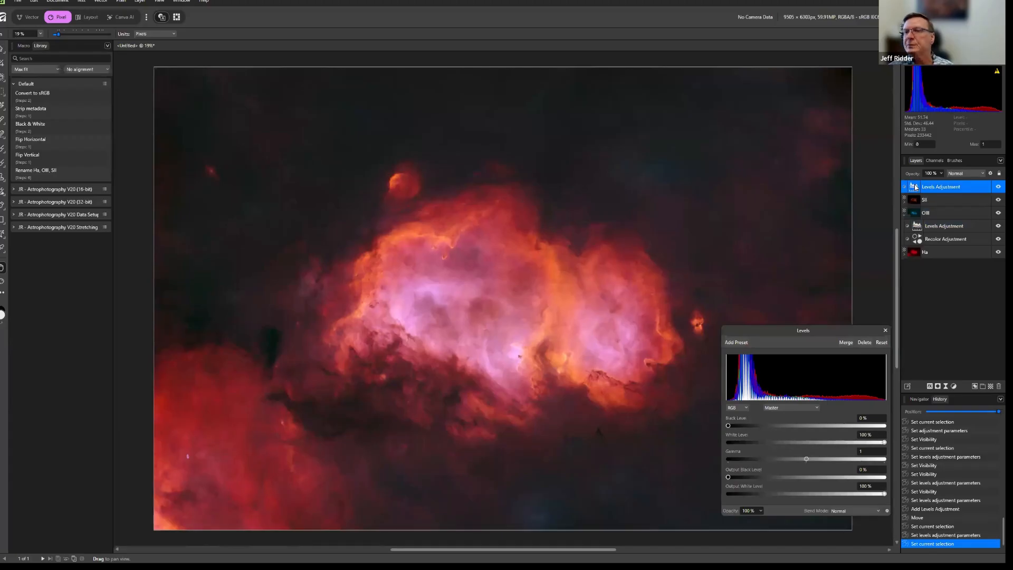
left_click(886, 330)
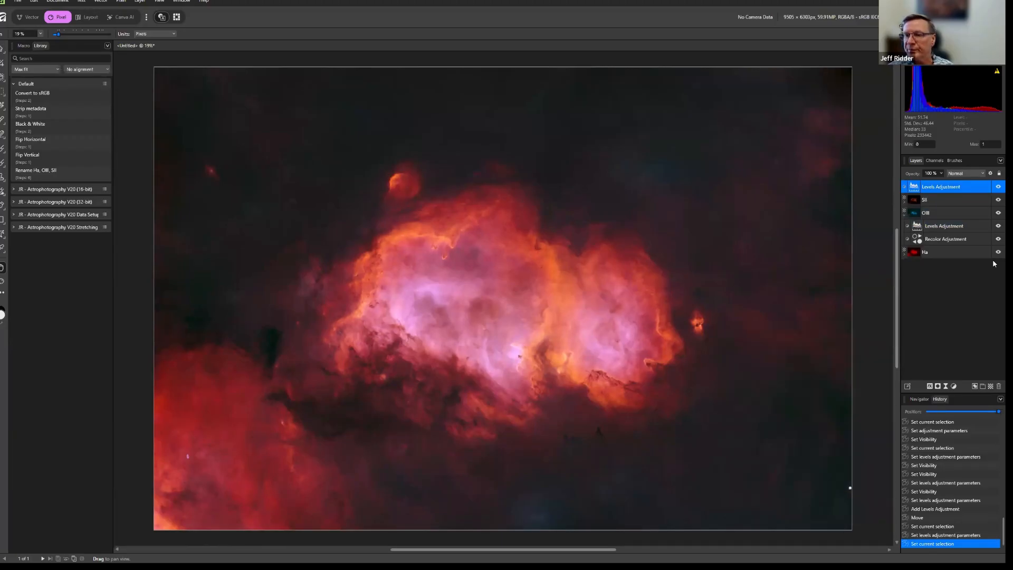
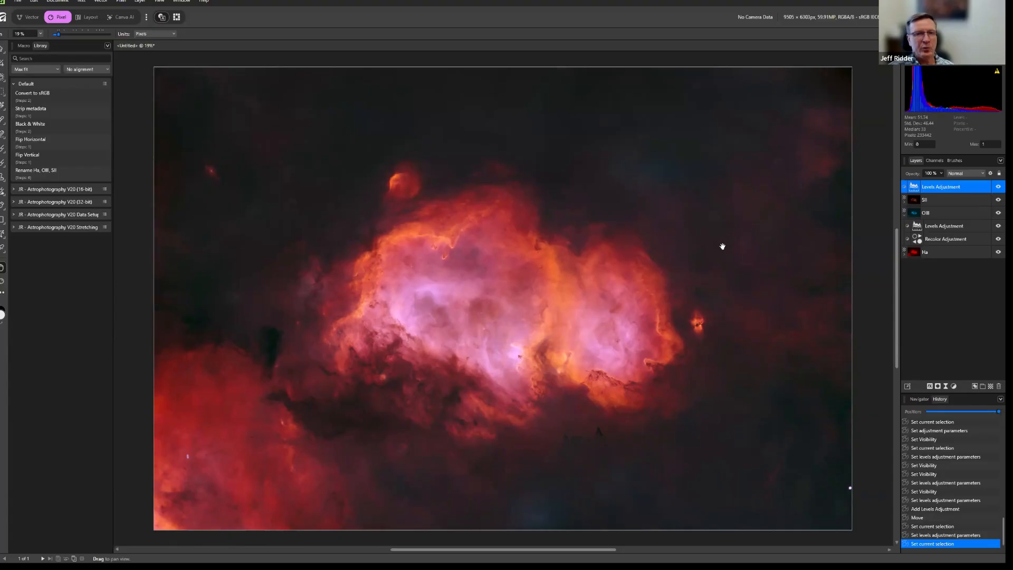
Burn the blue patches near the image's lower edge and upper right with a large black Tone Brush, then compare with the tone layer hidden.
left_click(5, 154)
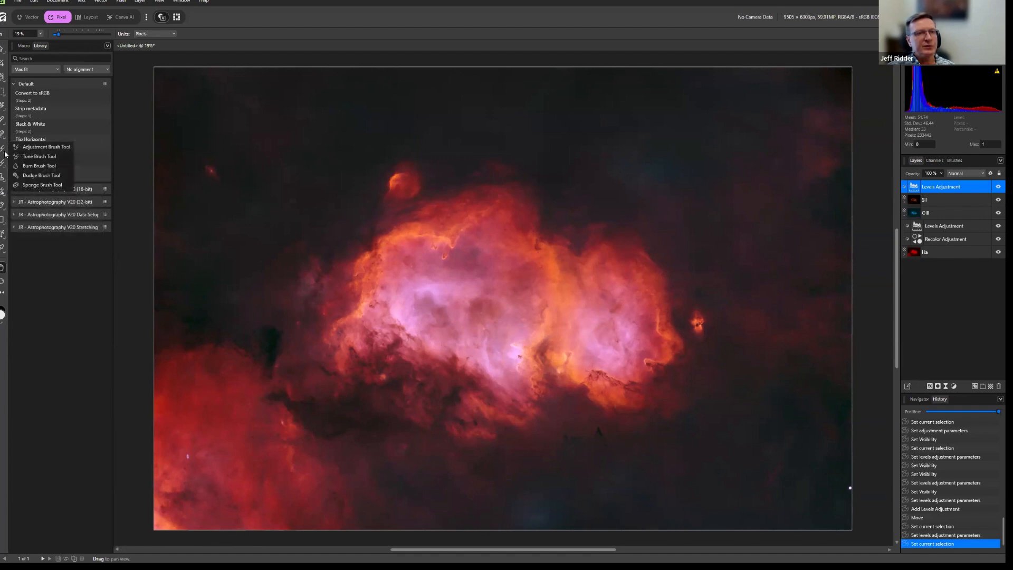
left_click(46, 157)
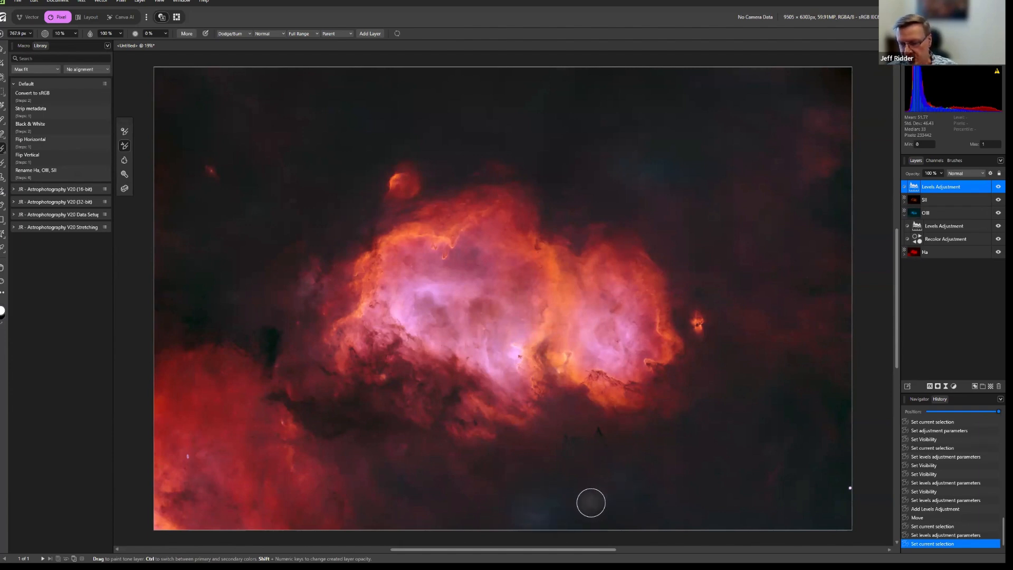
key("bracketright")
key("bracketright")
key("bracketright")
key("bracketright")
key("bracketright")
key("bracketright")
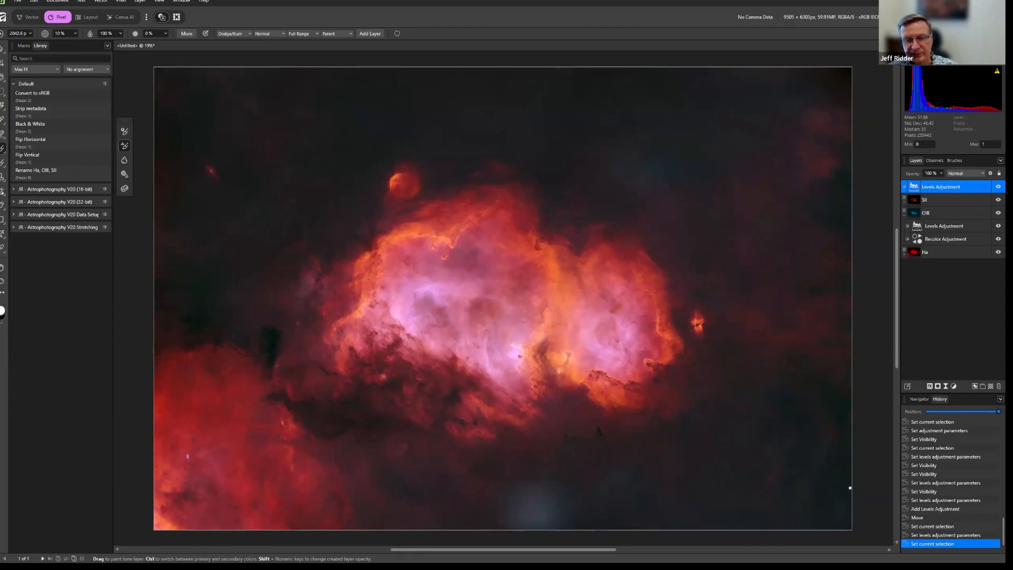
key("bracketleft")
key("bracketleft")
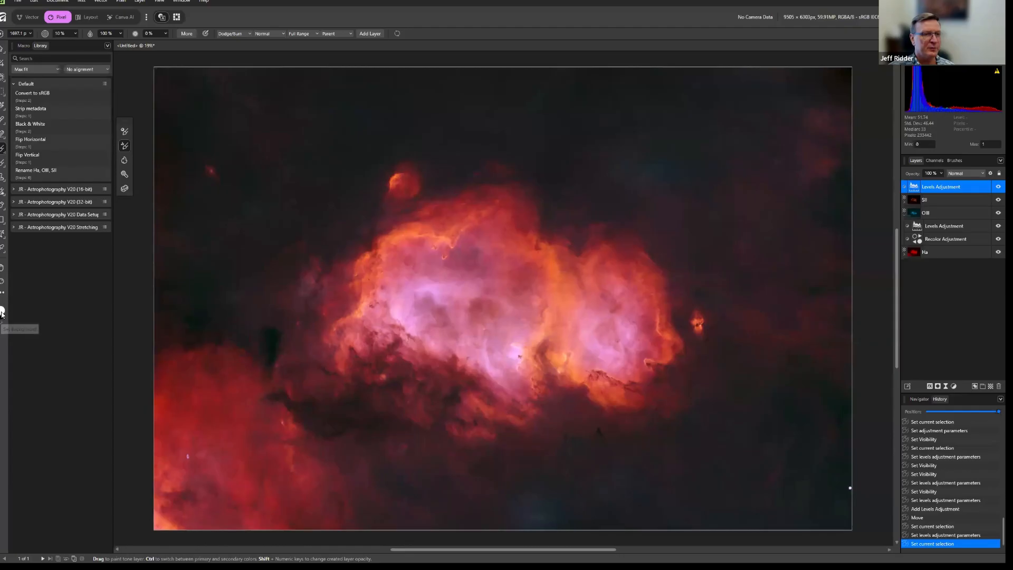
left_click(2, 320)
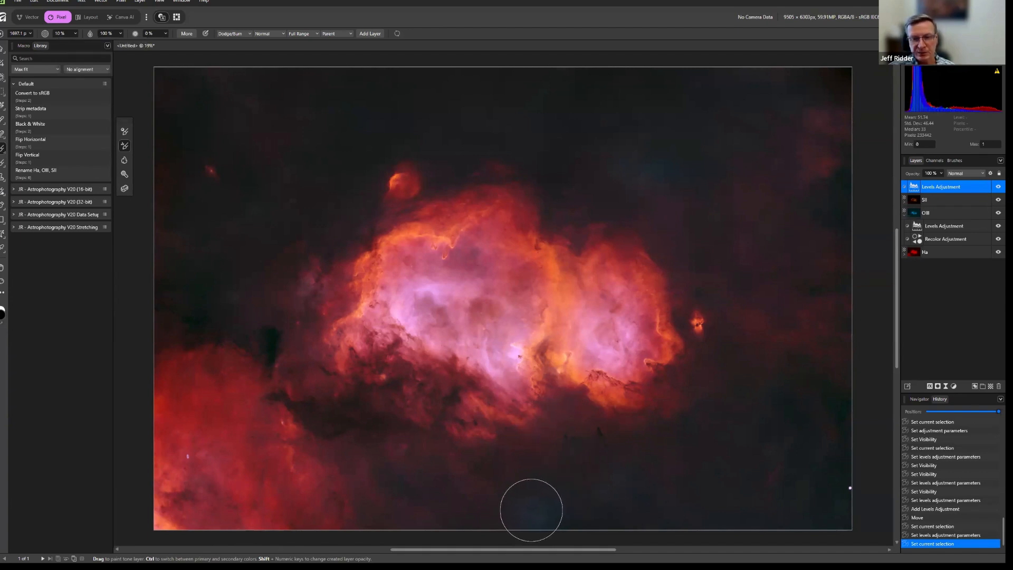
mouse_move(530, 511)
left_mouse_down()
mouse_move(518, 516)
mouse_move(533, 510)
left_mouse_up()
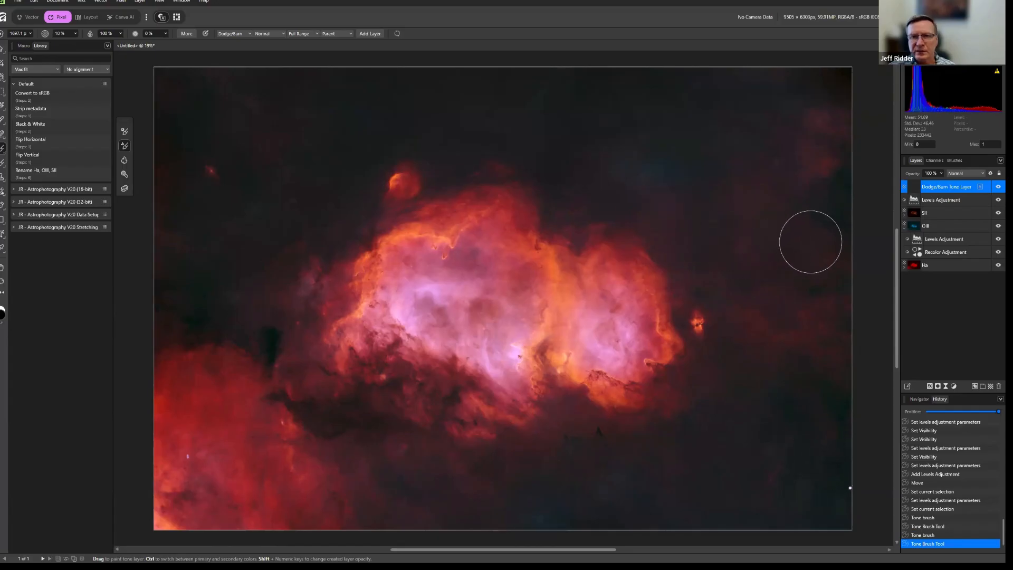
left_click_drag(633, 165, 633, 170)
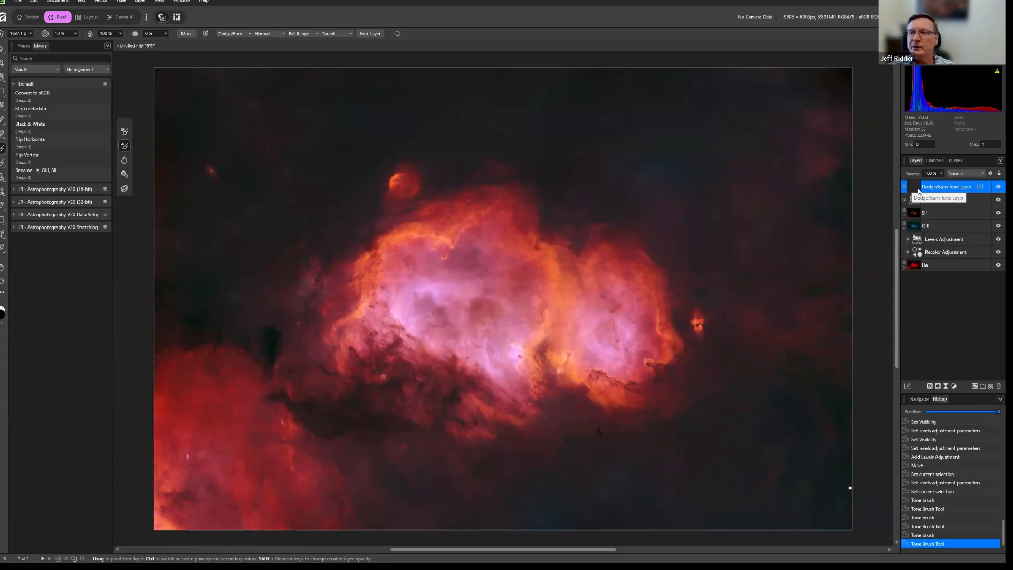
left_click(998, 200)
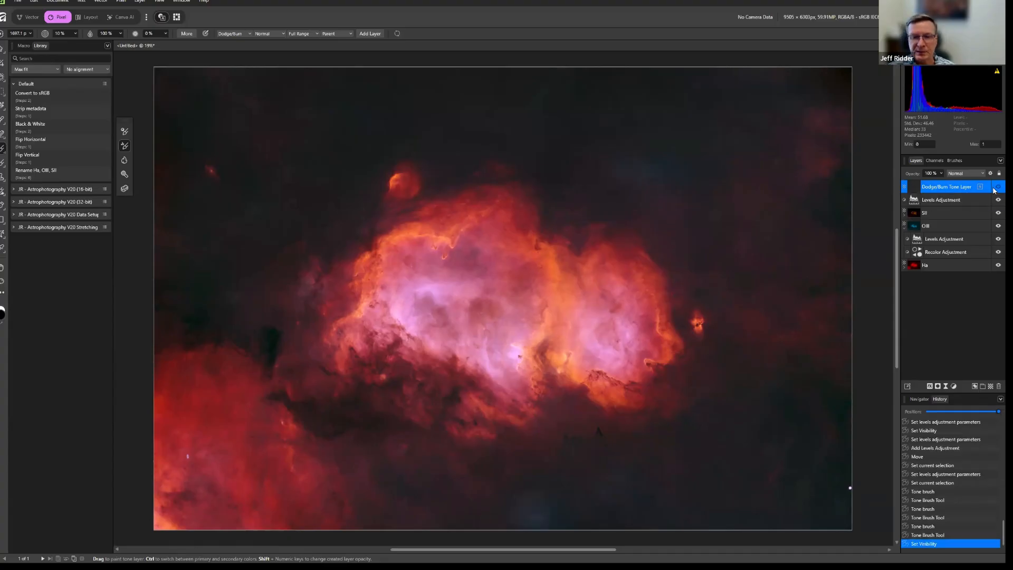
left_click(996, 188)
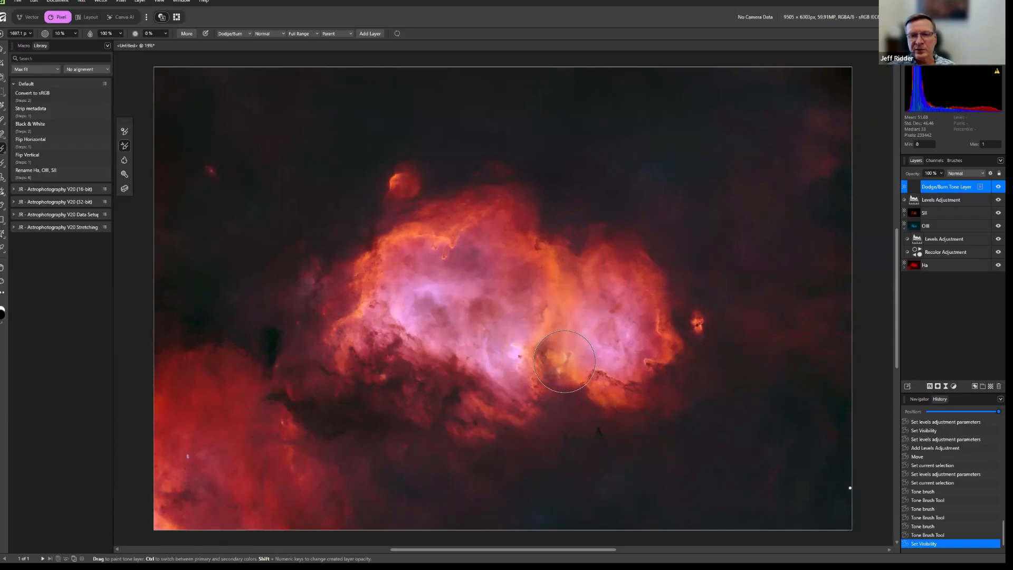
Reduce the Tone Brush to about 1042 px and burn the bright orange ridge between the nebula's two pink lobes.
key("bracketleft")
key("bracketleft")
key("bracketleft")
key("bracketleft")
key("bracketleft")
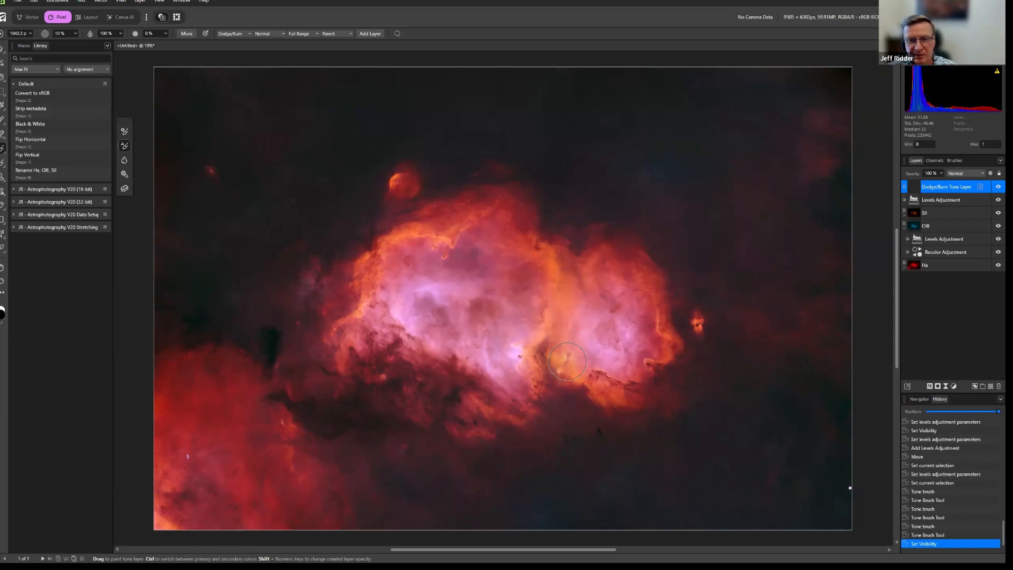
left_click_drag(567, 360, 560, 355)
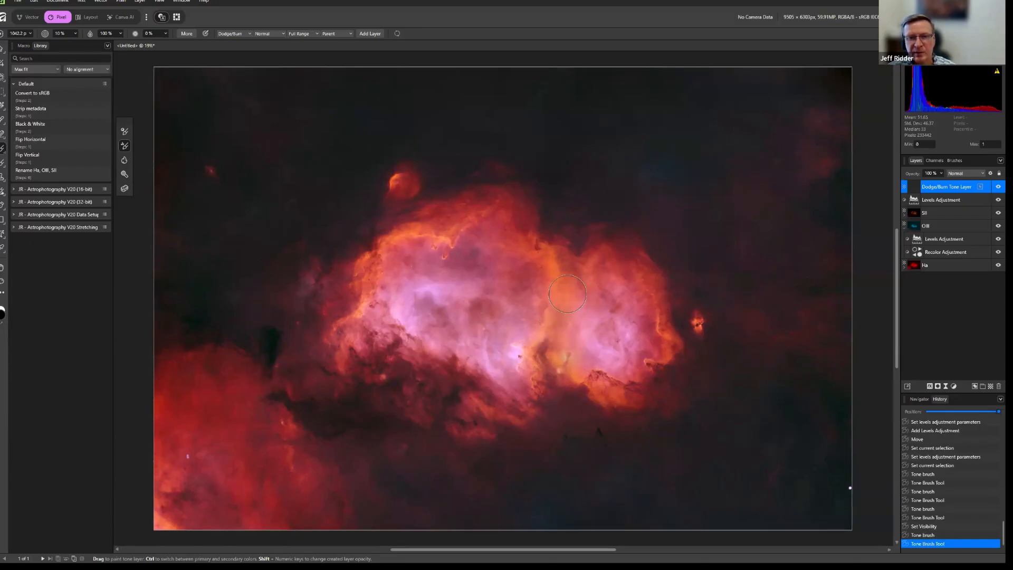
left_click_drag(570, 284, 569, 295)
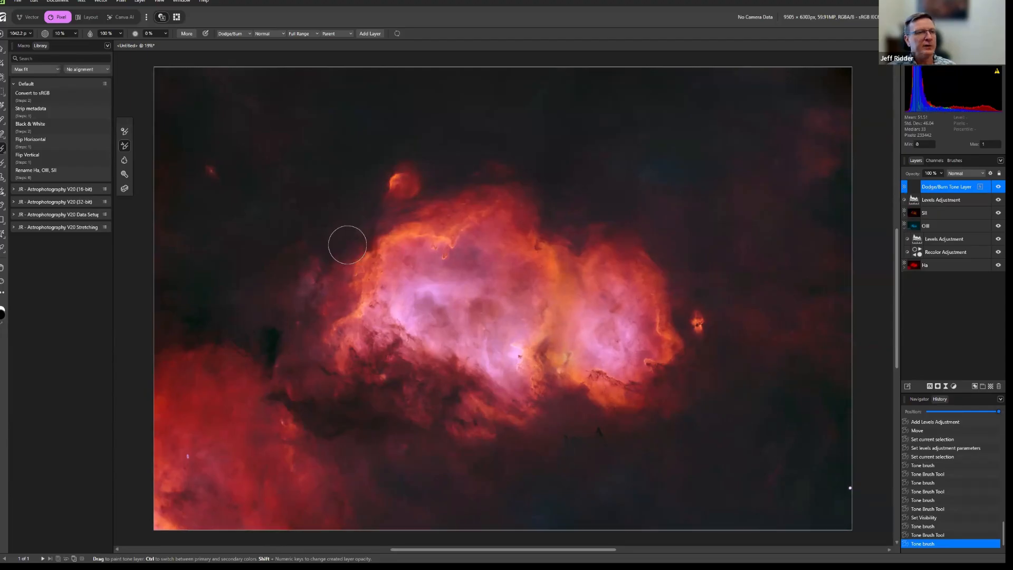
Paint an HSL adjustment over both pink cores of the nebula with the Adjustment Brush Tool.
left_click(4, 153)
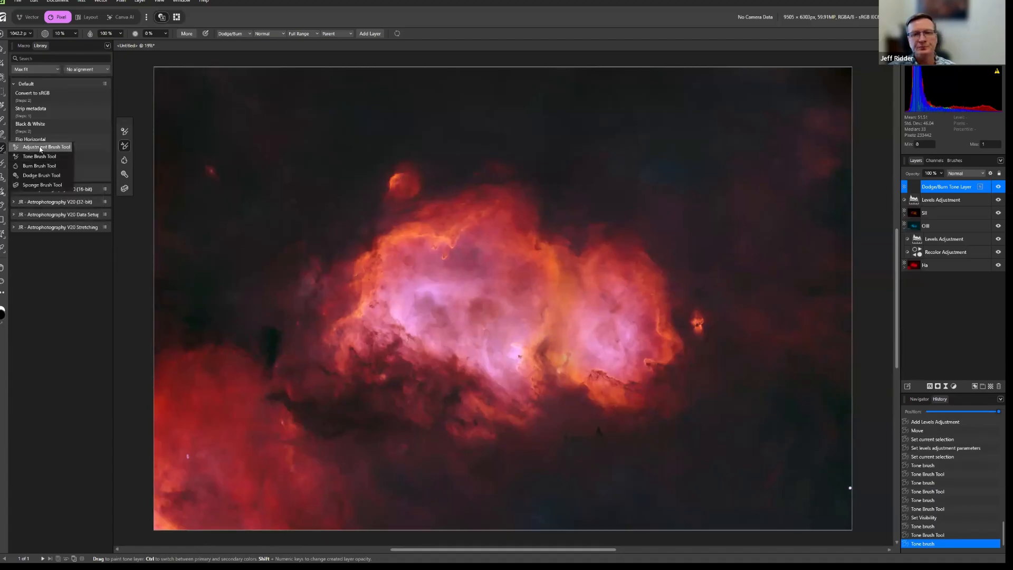
left_click(40, 148)
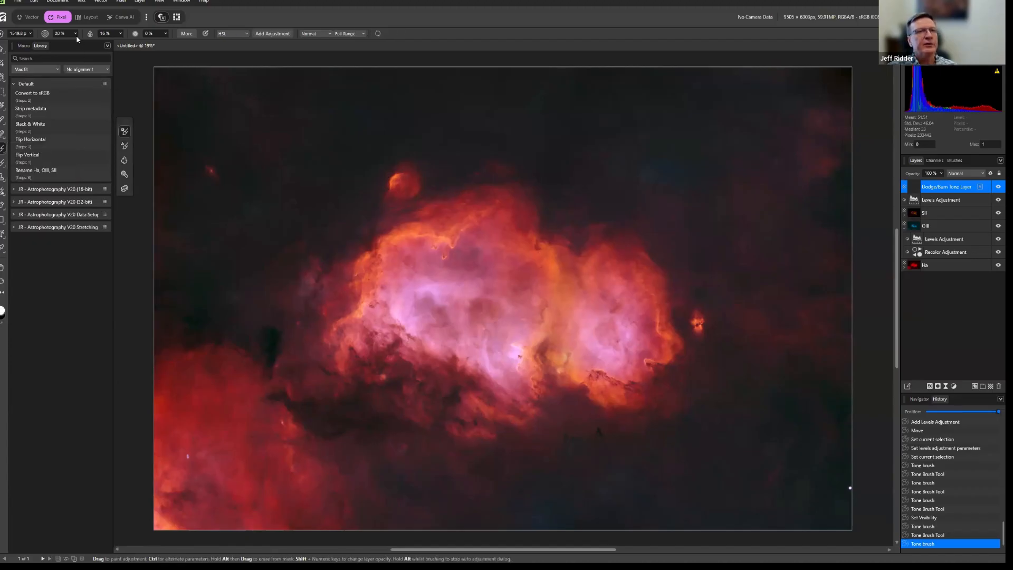
left_click(247, 35)
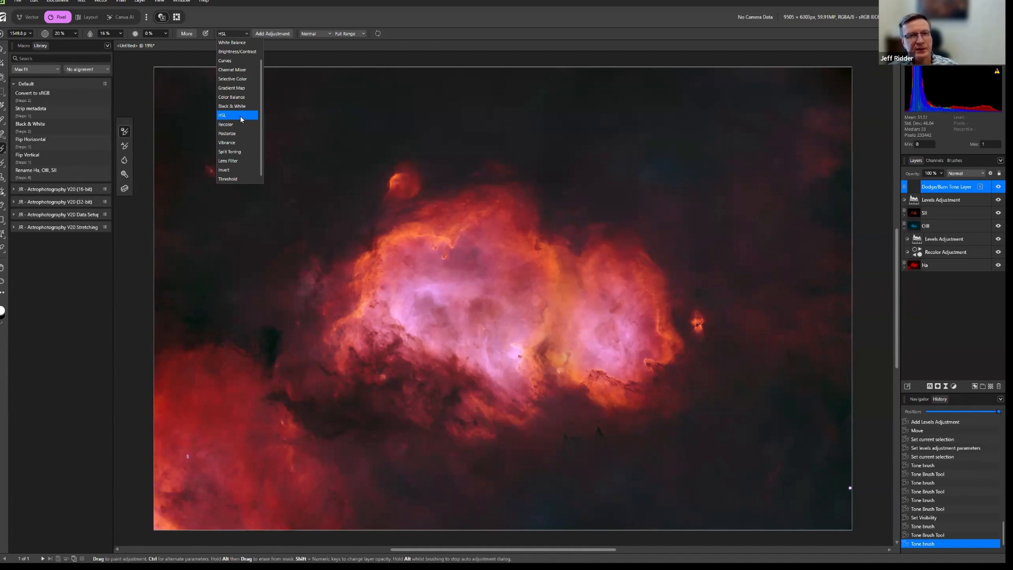
left_click(497, 20)
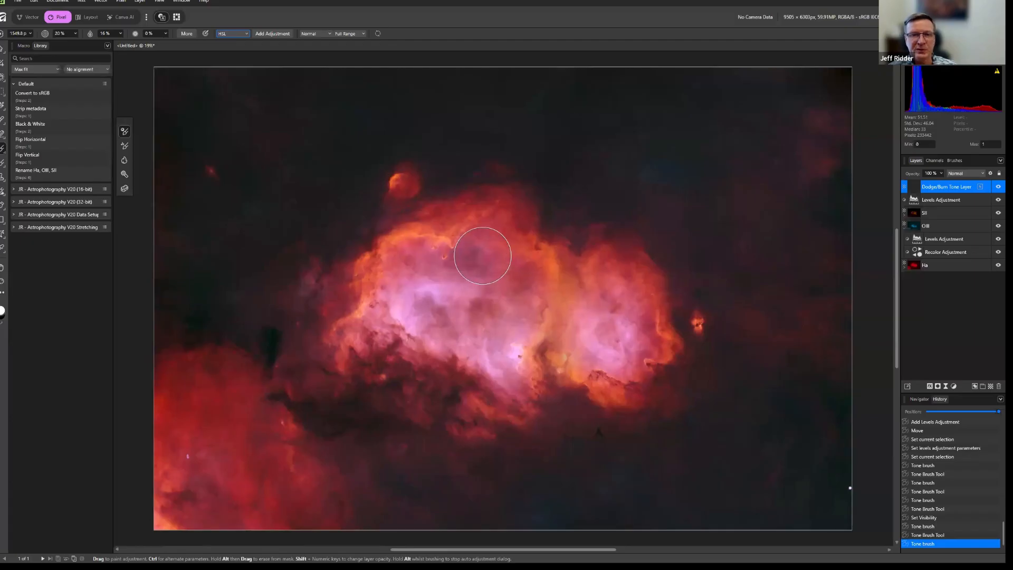
mouse_move(485, 250)
left_mouse_down()
mouse_move(430, 261)
mouse_move(438, 316)
mouse_move(492, 354)
mouse_move(522, 303)
mouse_move(438, 292)
mouse_move(464, 301)
mouse_move(427, 311)
mouse_move(505, 319)
mouse_move(507, 270)
mouse_move(442, 279)
mouse_move(412, 308)
mouse_move(438, 300)
left_mouse_up()
mouse_move(618, 308)
left_mouse_down()
mouse_move(601, 339)
mouse_move(631, 338)
mouse_move(610, 344)
mouse_move(619, 318)
mouse_move(600, 321)
mouse_move(611, 303)
mouse_move(610, 350)
mouse_move(611, 307)
mouse_move(623, 339)
mouse_move(608, 325)
mouse_move(611, 301)
mouse_move(613, 335)
mouse_move(604, 330)
mouse_move(620, 302)
mouse_move(622, 337)
left_mouse_up()
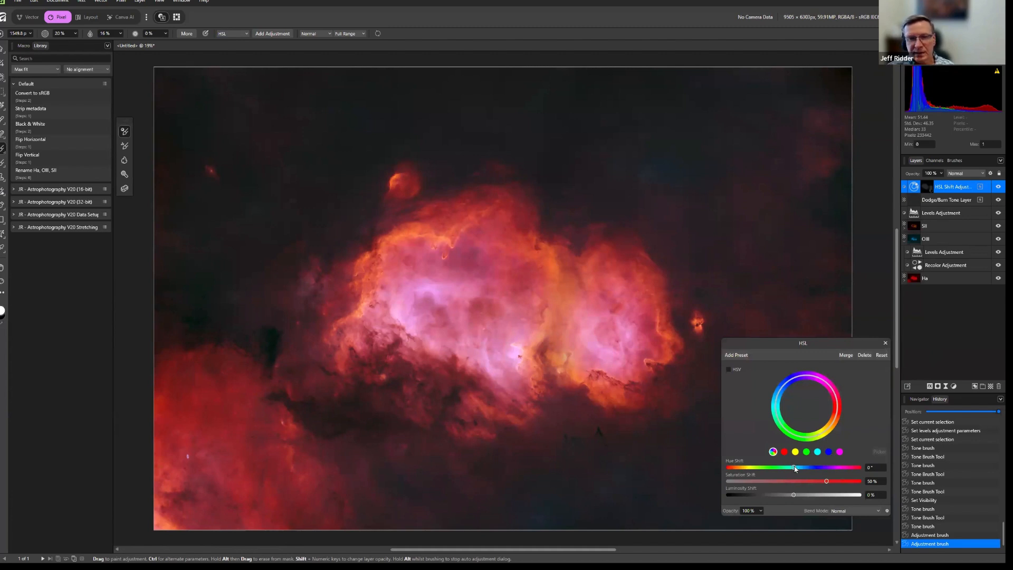
Set the painted HSL adjustment's hue shift to 91.2° and close its settings.
left_click_drag(794, 469, 826, 472)
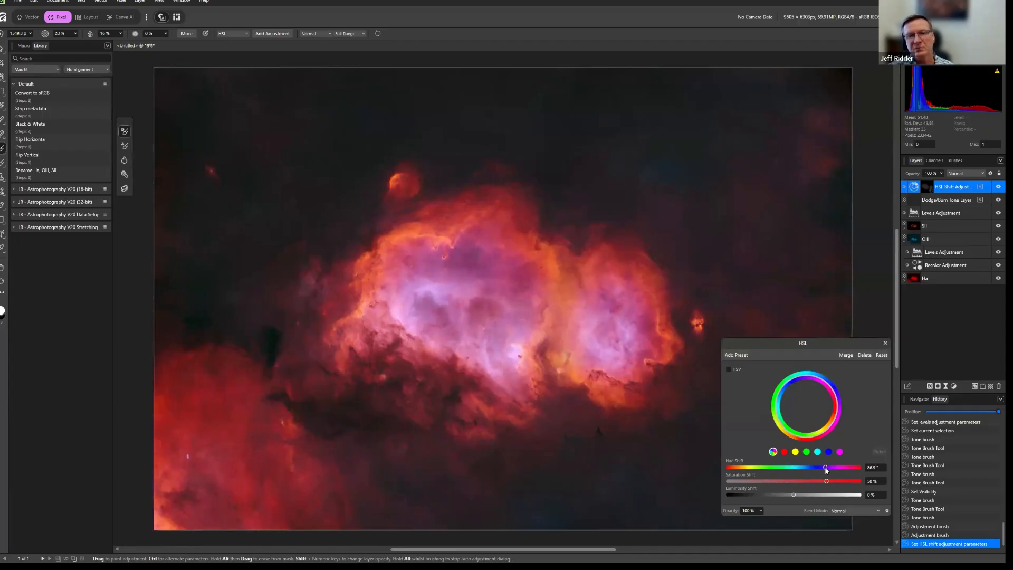
left_click_drag(828, 470, 830, 471)
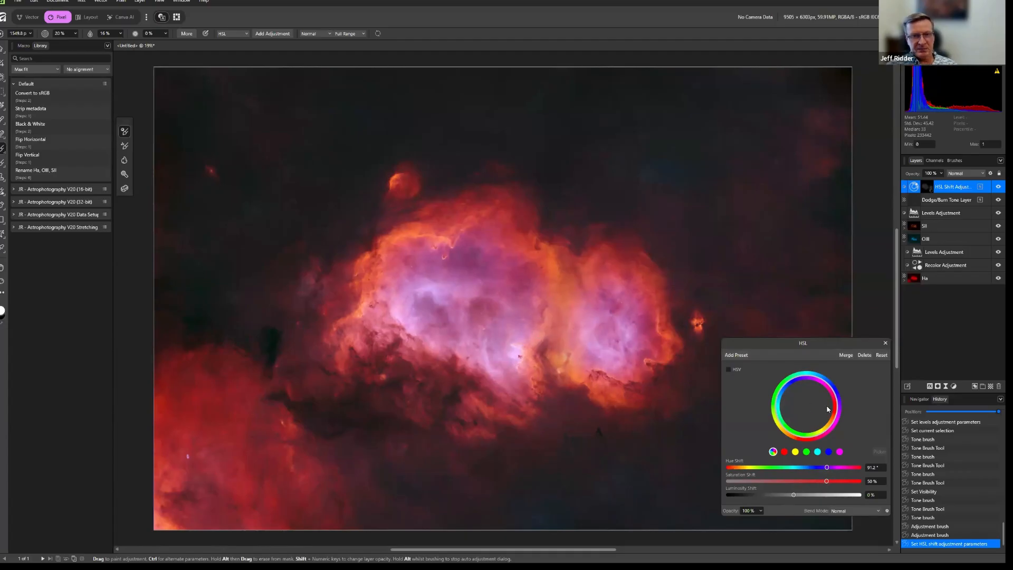
left_click(885, 343)
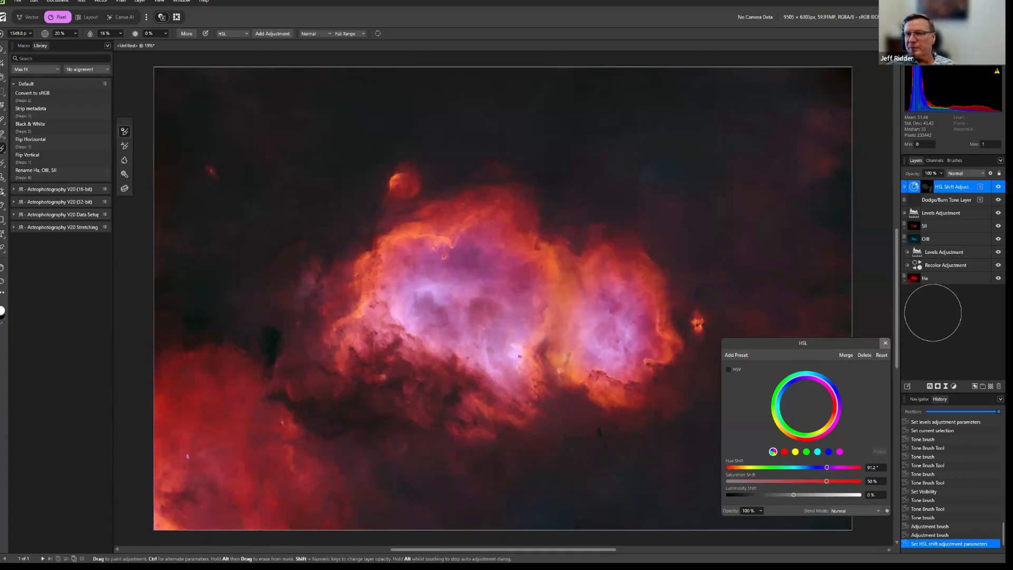
Toggle the HSL Shift adjustment's visibility off and on to compare the nebula cores with and without it.
left_click(995, 188)
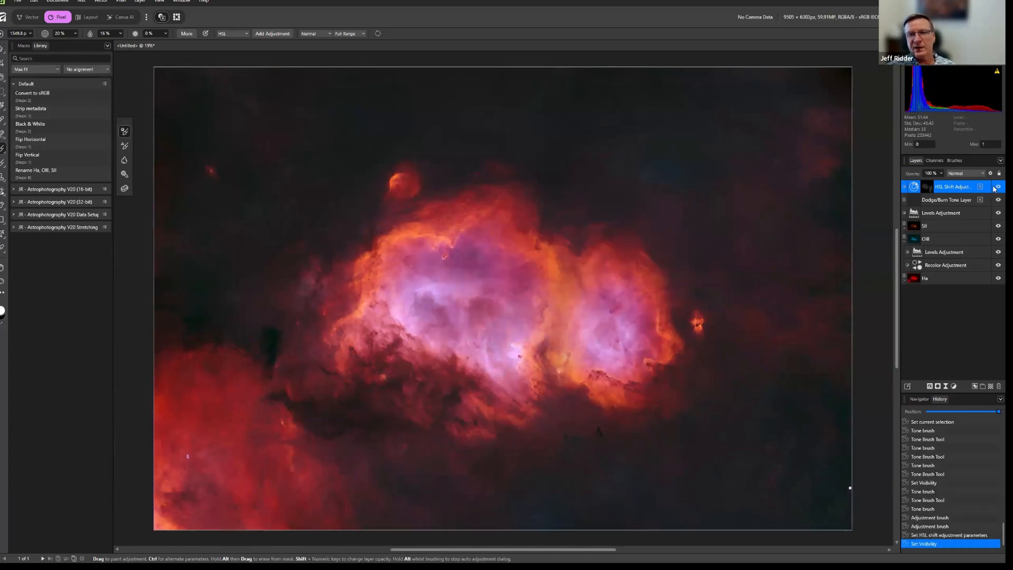
left_click(995, 188)
left_click(995, 188)
left_click(996, 188)
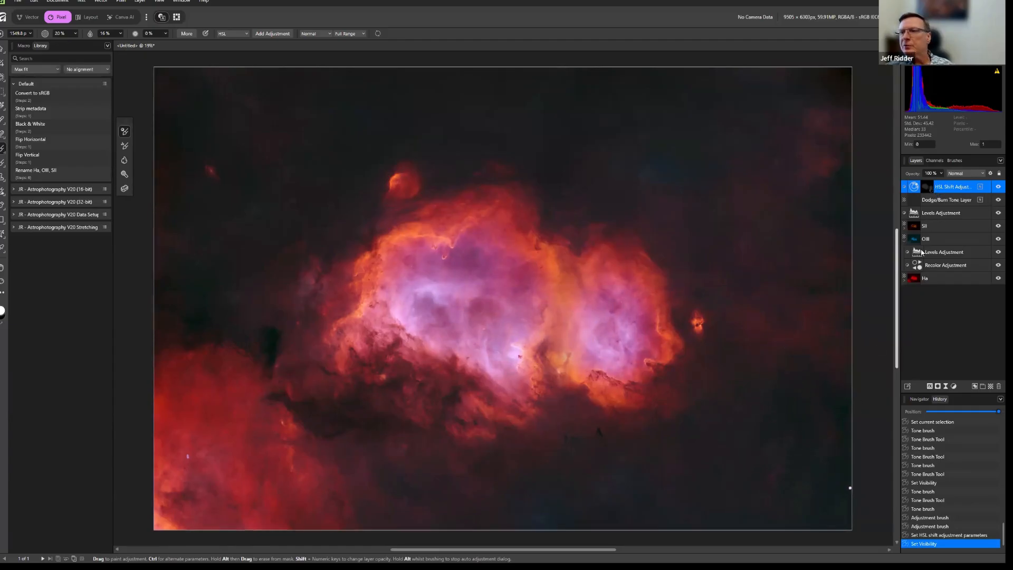
Set the white level of the overall Levels adjustment above SII to 90 % and close its settings.
double_click(915, 214)
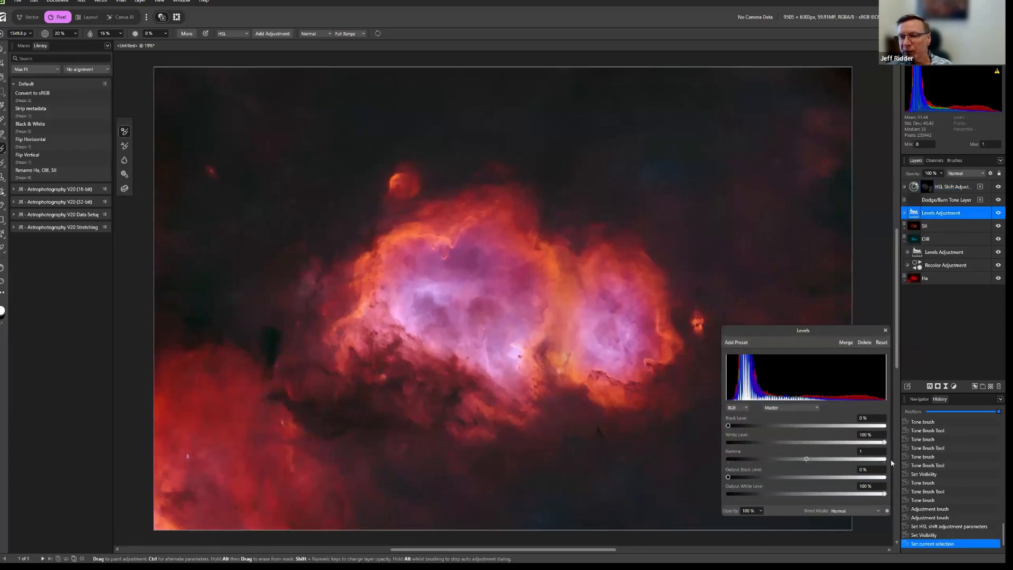
mouse_move(886, 497)
left_mouse_down()
mouse_move(858, 496)
mouse_move(886, 495)
left_mouse_up()
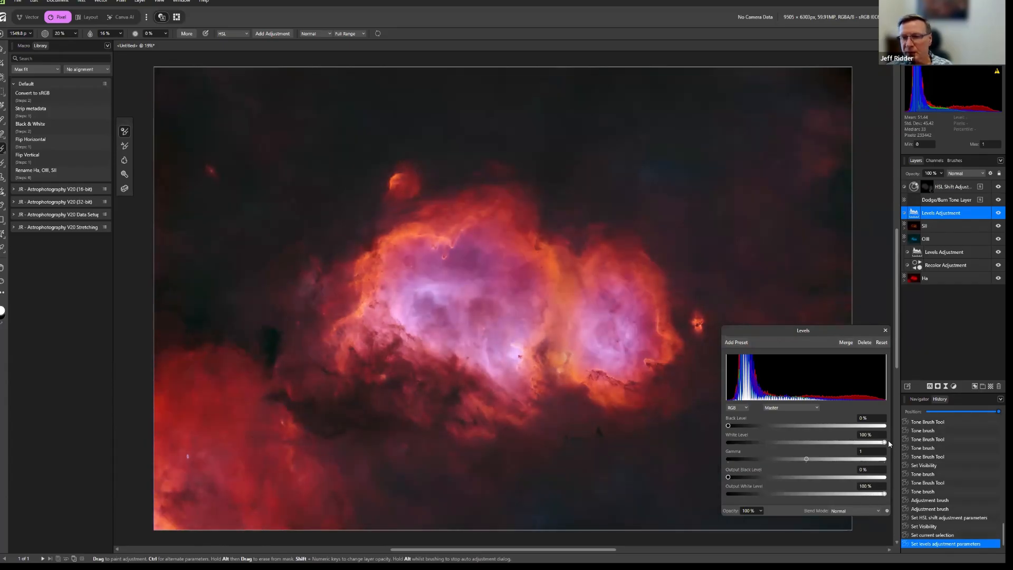
left_click_drag(867, 443, 873, 444)
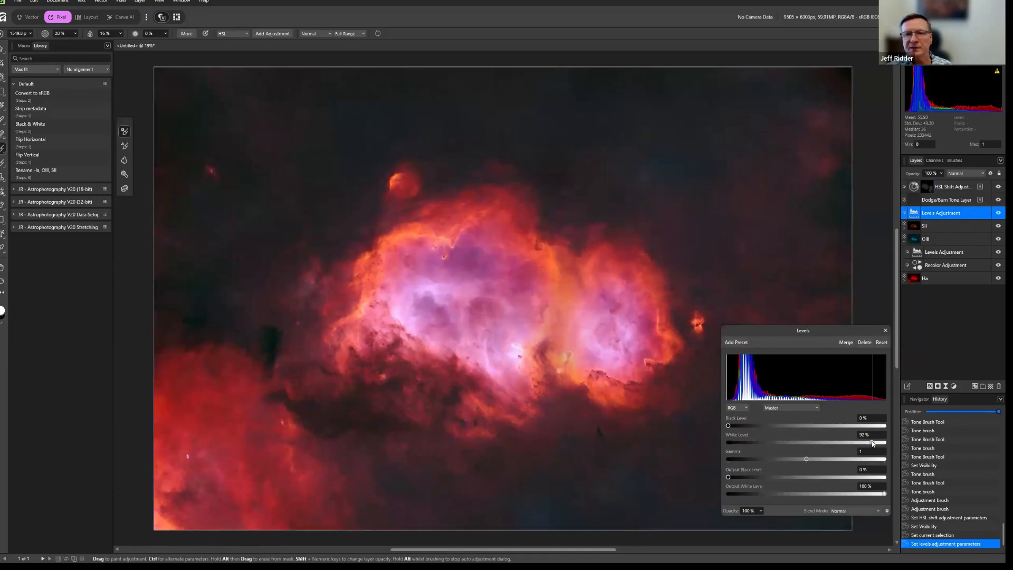
left_click_drag(871, 444, 869, 443)
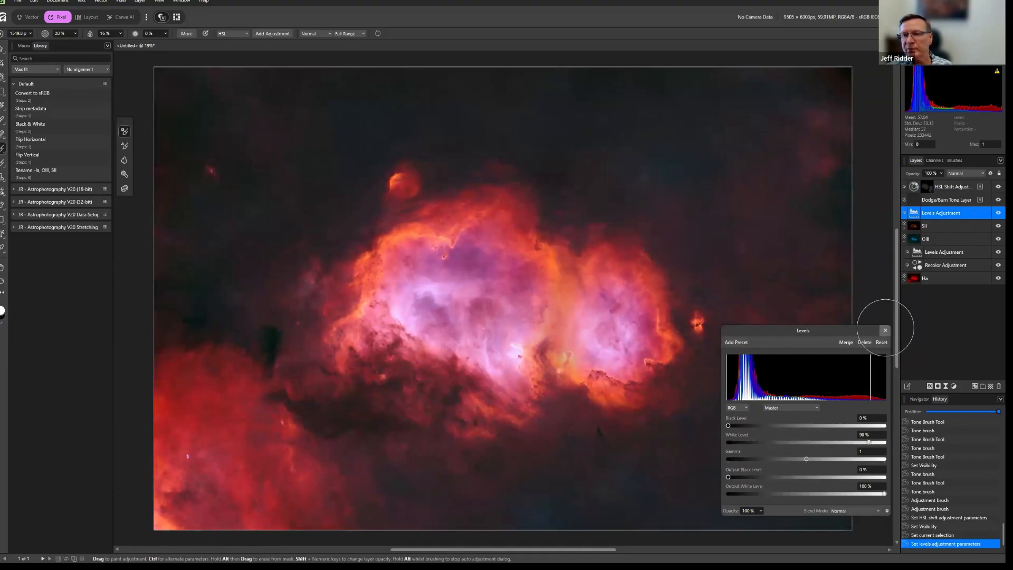
left_click(885, 330)
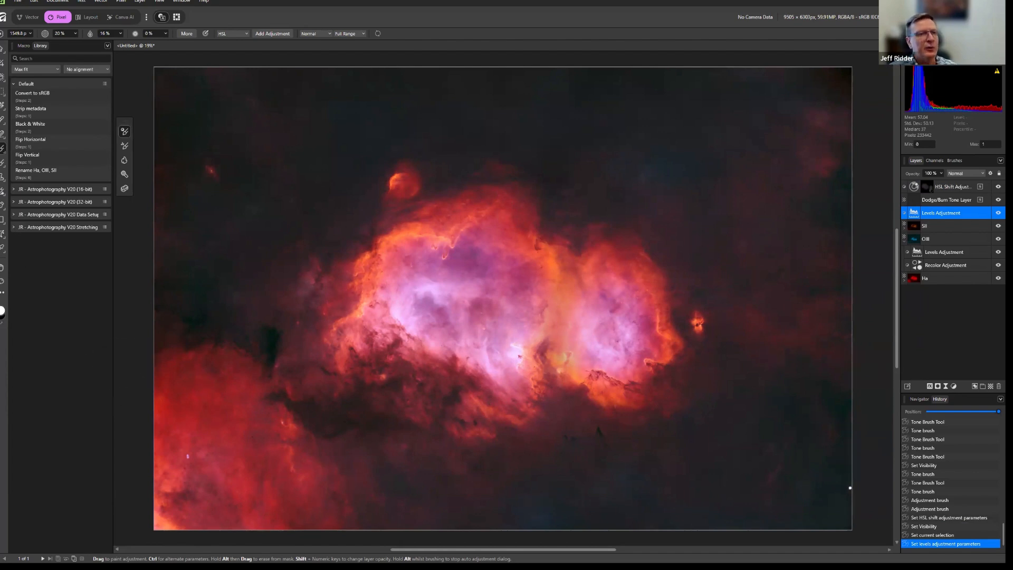
Find the Enhance Depth & Contrast macro in the JR - Astrophotography V20 (16-bit) library and run it above the HSL Shift adjustment.
left_click(13, 189)
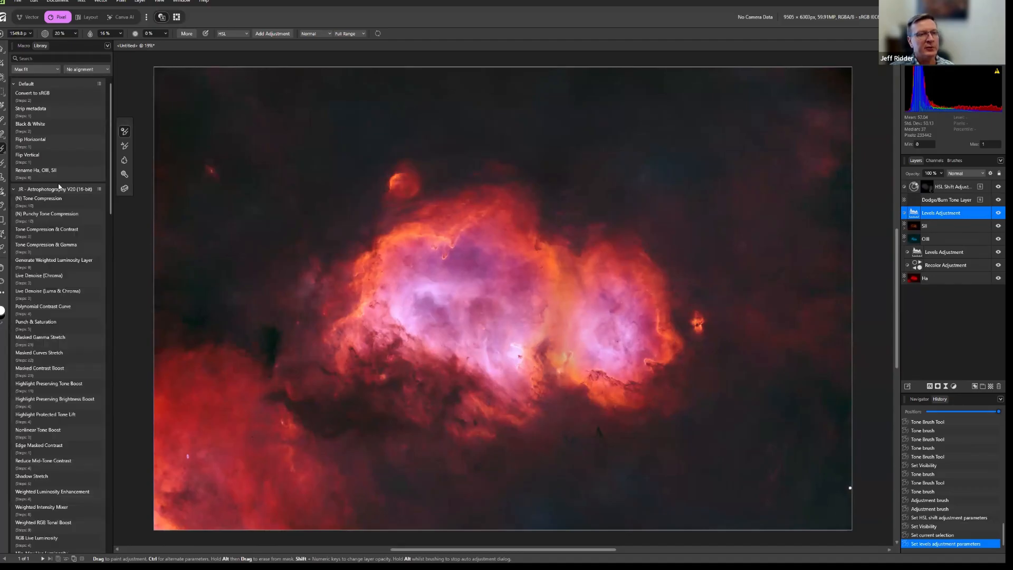
scroll(68, 203, "down", 5)
scroll(68, 212, "down", 15)
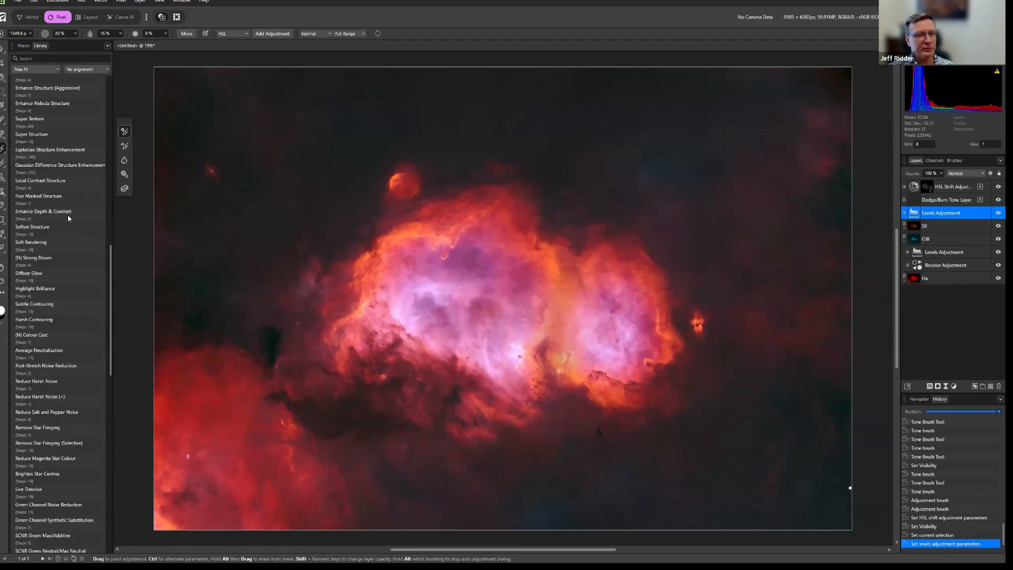
scroll(70, 221, "down", 5)
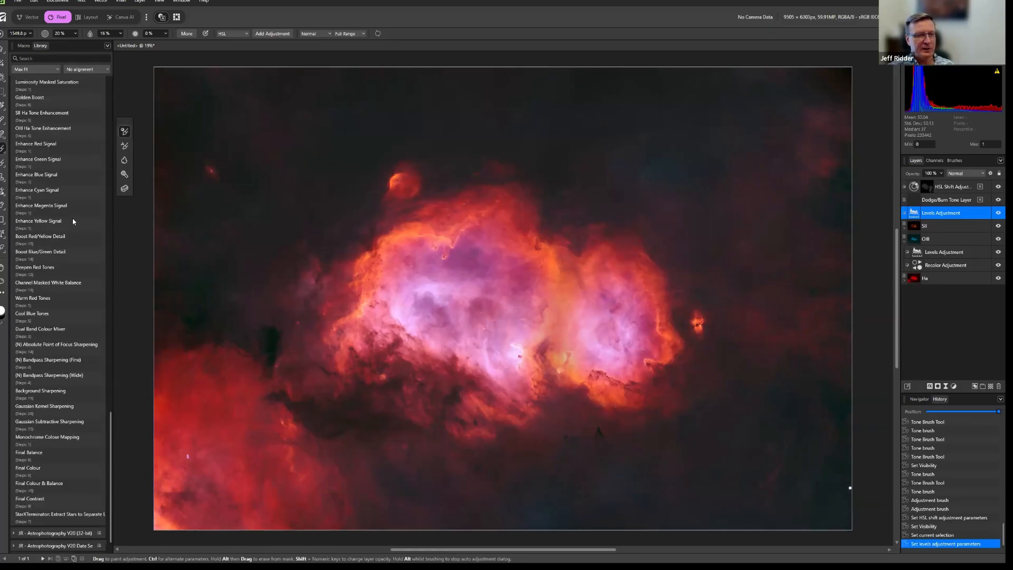
scroll(69, 292, "up", 12)
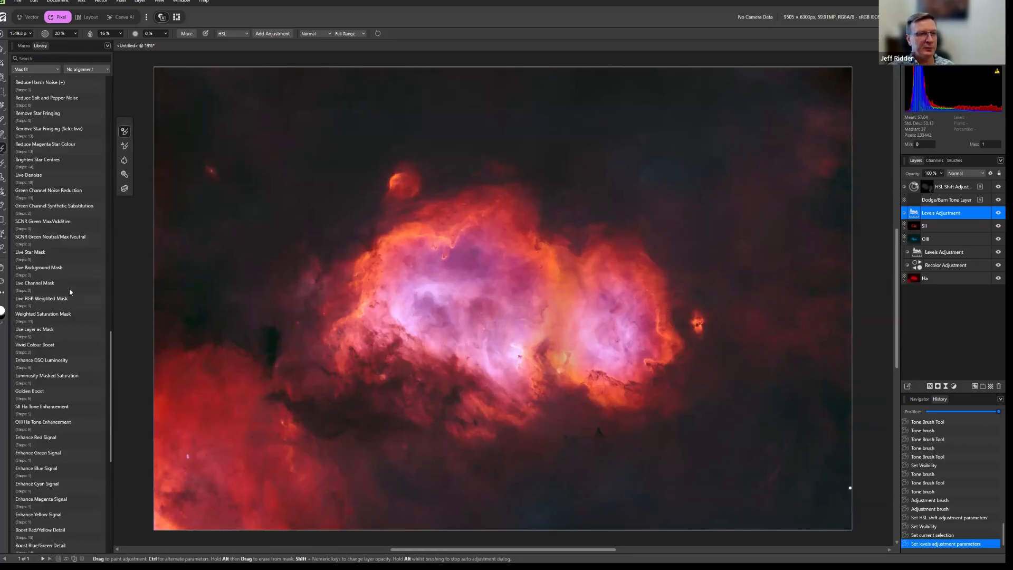
scroll(70, 292, "up", 10)
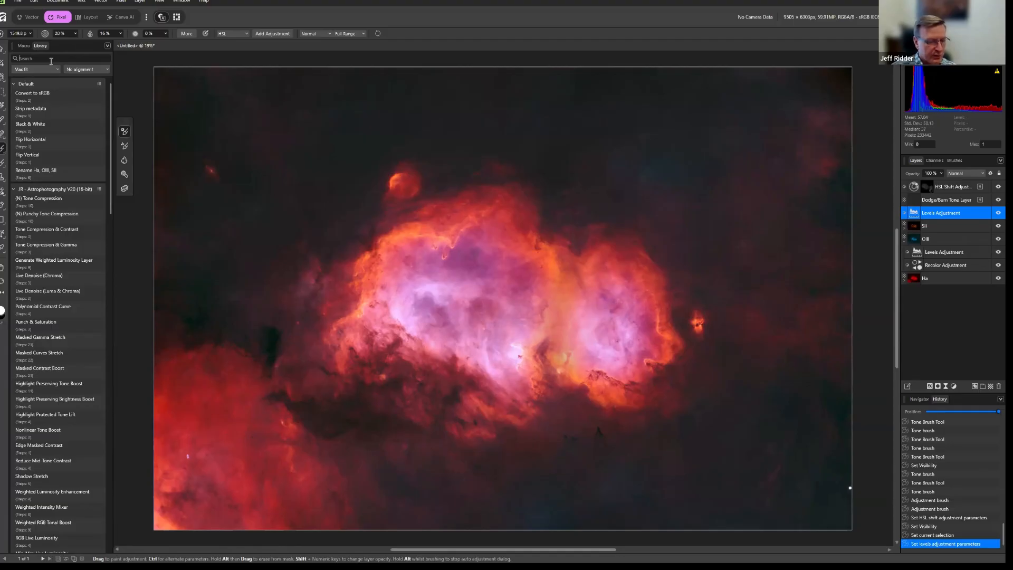
type("enhand")
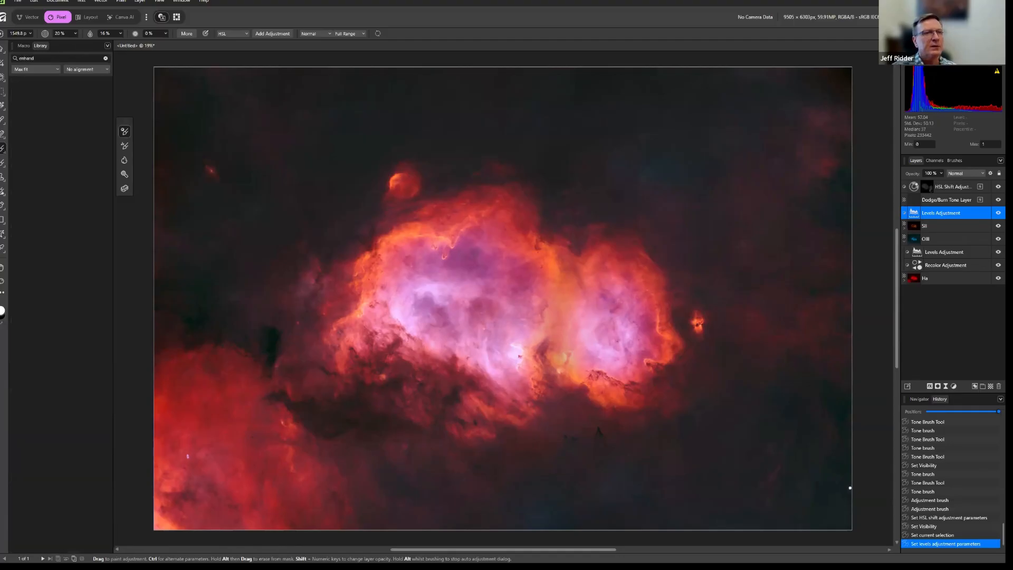
key("BackSpace")
type("ce d")
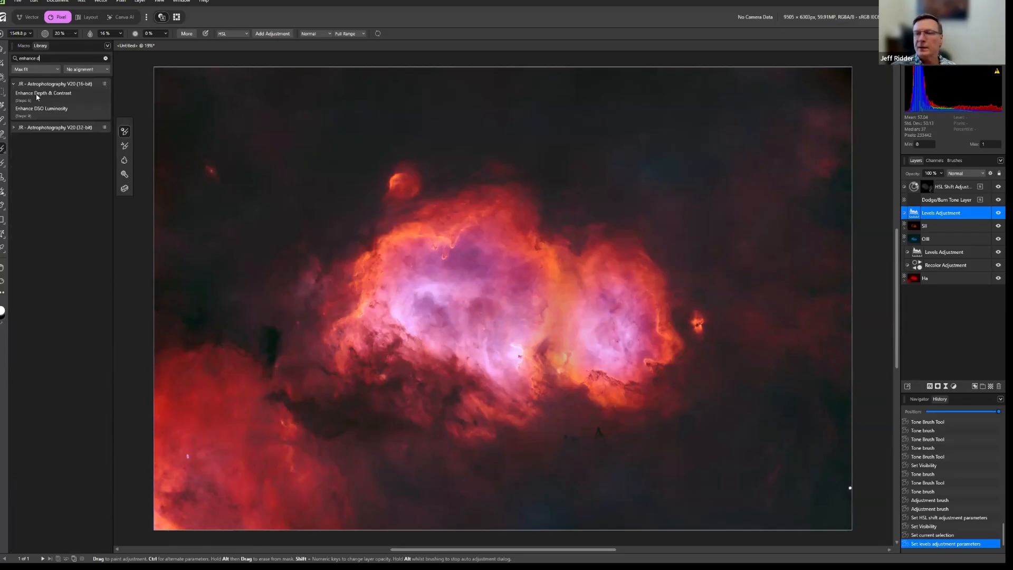
left_click(954, 188)
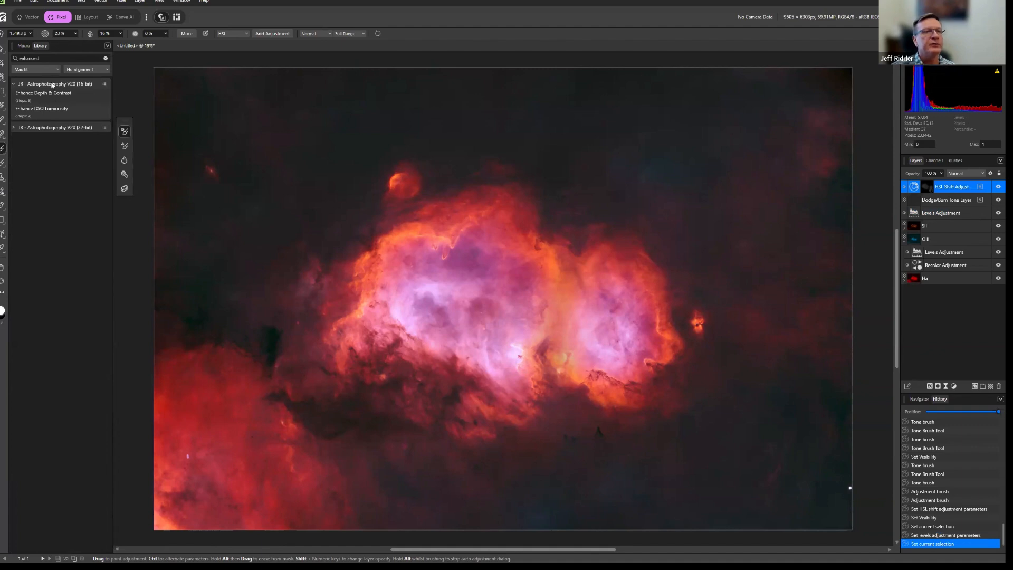
left_click(38, 94)
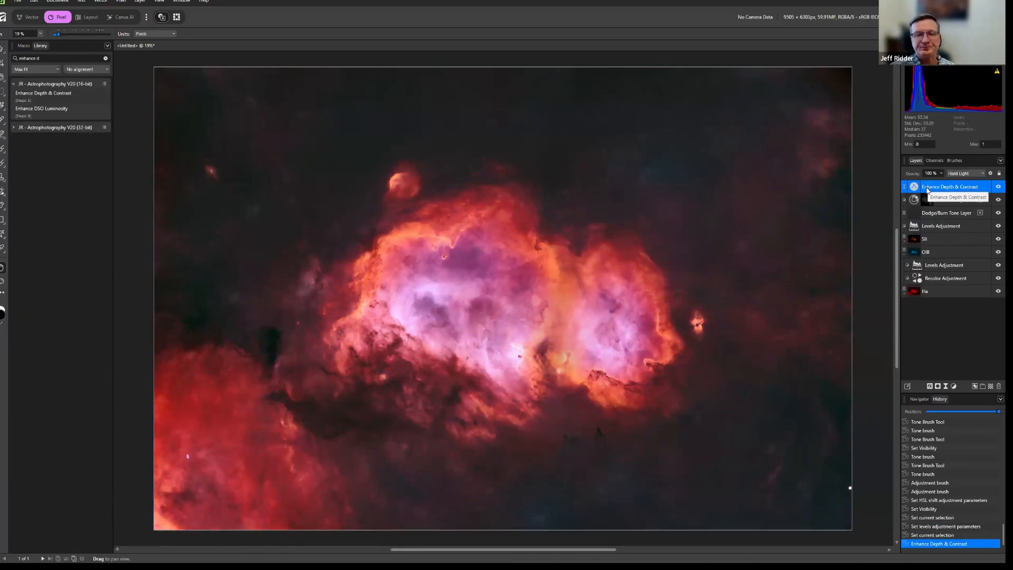
Toggle the Enhance Depth & Contrast layer's visibility repeatedly to compare the nebula with and without it.
left_click(997, 187)
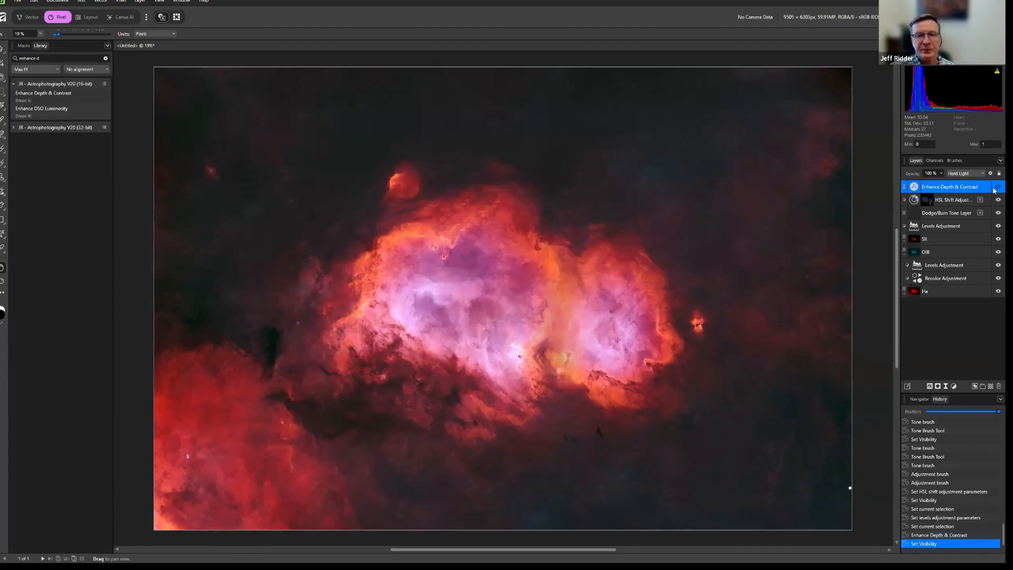
left_click(997, 187)
left_click(996, 188)
left_click(995, 187)
left_click(995, 188)
left_click(996, 188)
left_click(995, 188)
left_click(995, 188)
left_click(995, 188)
left_click(996, 188)
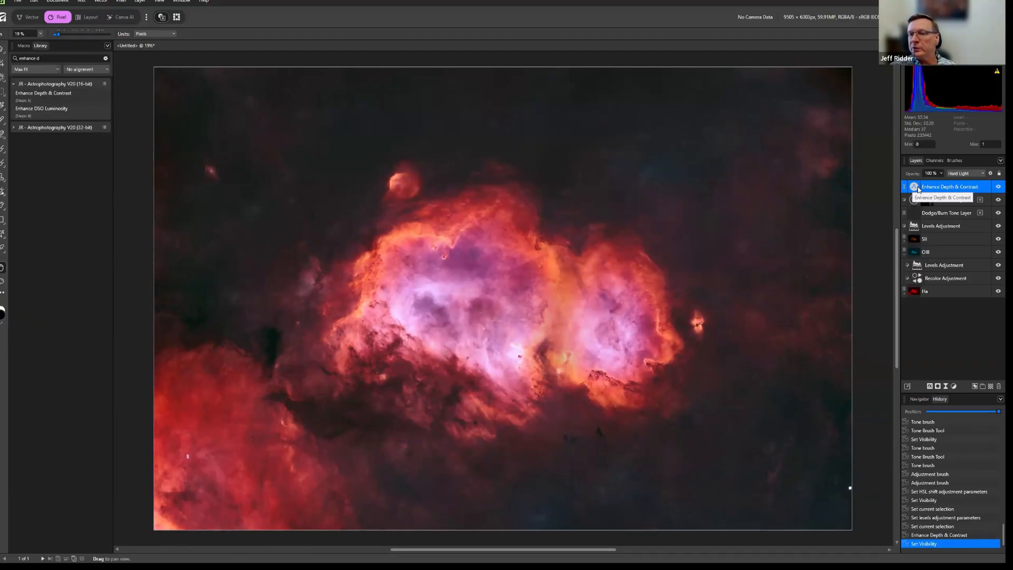
Add a Luminosity Range Mask to the Enhance Depth & Contrast layer and expand the layer to show the nested mask.
left_click(938, 386)
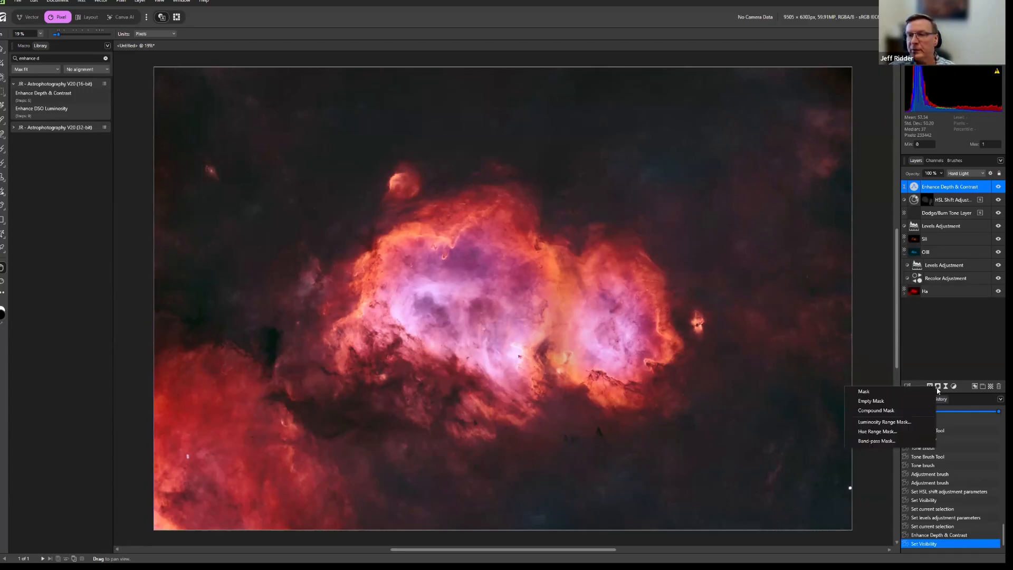
left_click(897, 425)
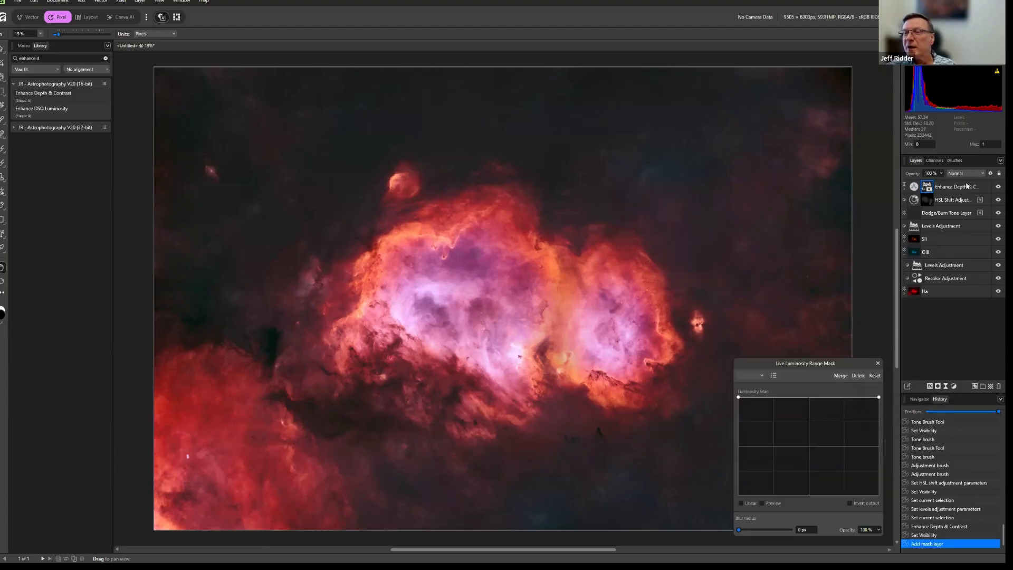
left_click(904, 188)
double_click(932, 202)
type("Enhance Depth & Contrast")
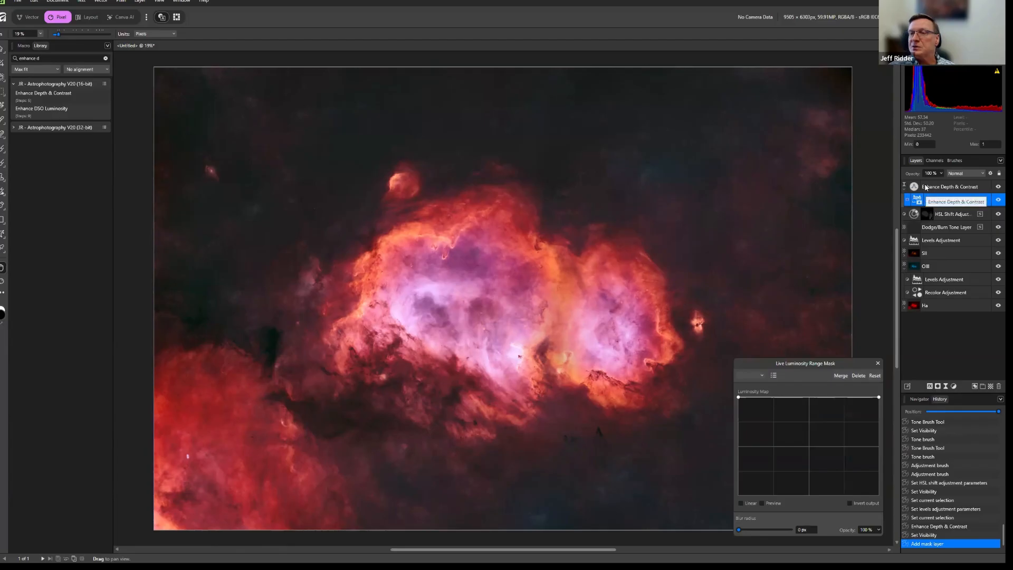
key("Escape")
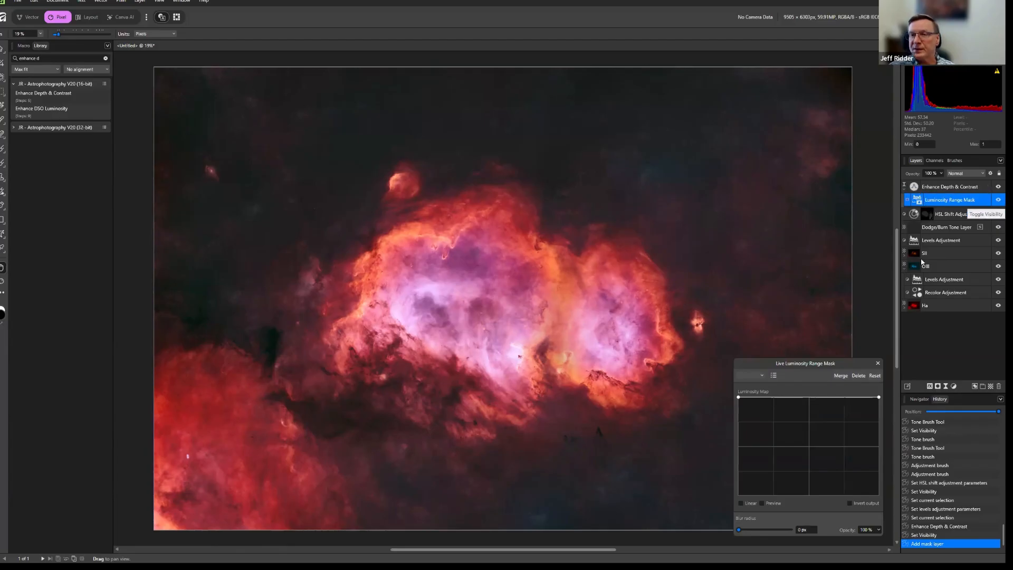
Using the mask preview, lower the dark end of the luminosity curve to zero for a straight black-to-white ramp, then check the layer's effect.
left_click(761, 503)
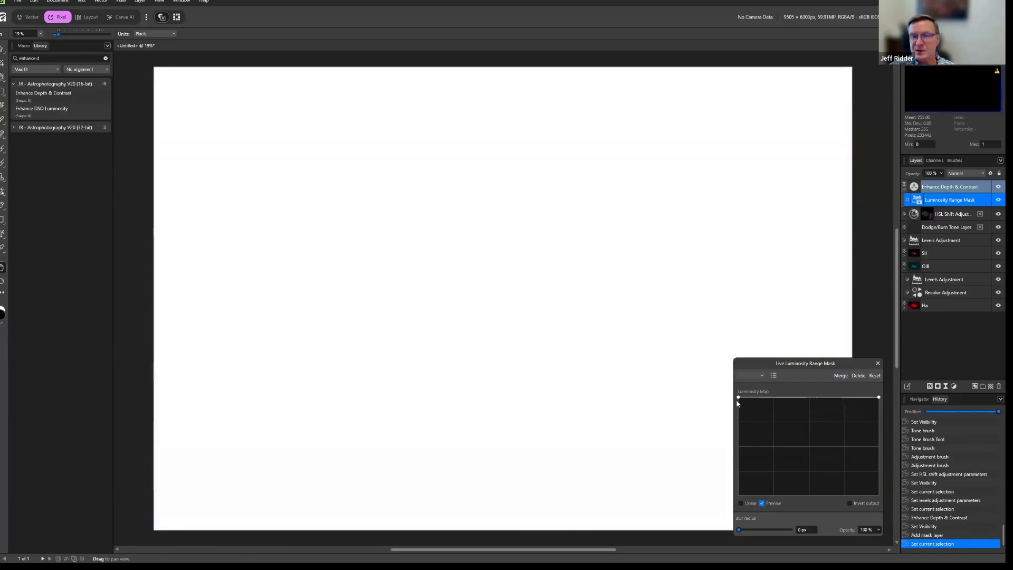
left_click_drag(739, 399, 720, 503)
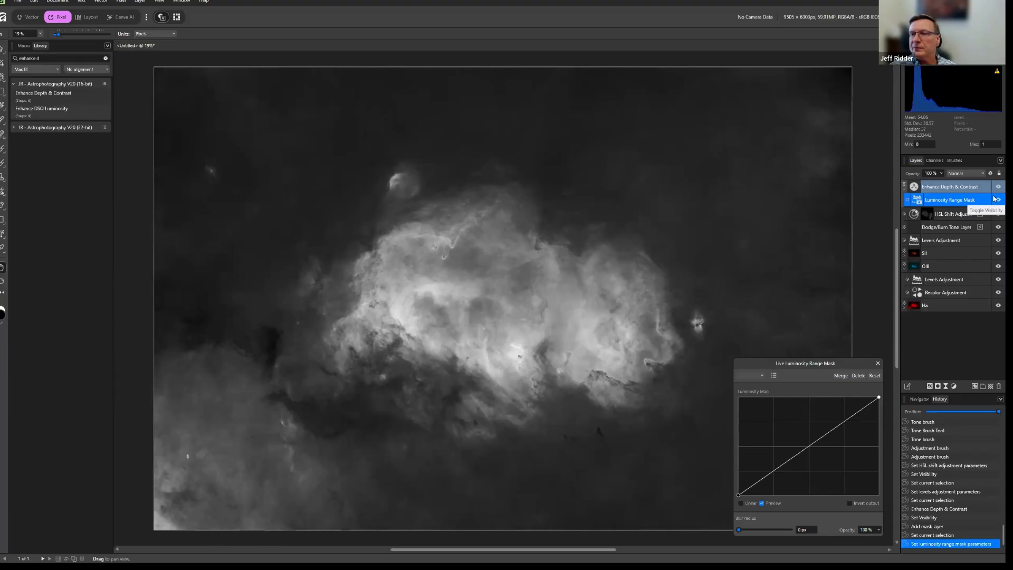
left_click(762, 503)
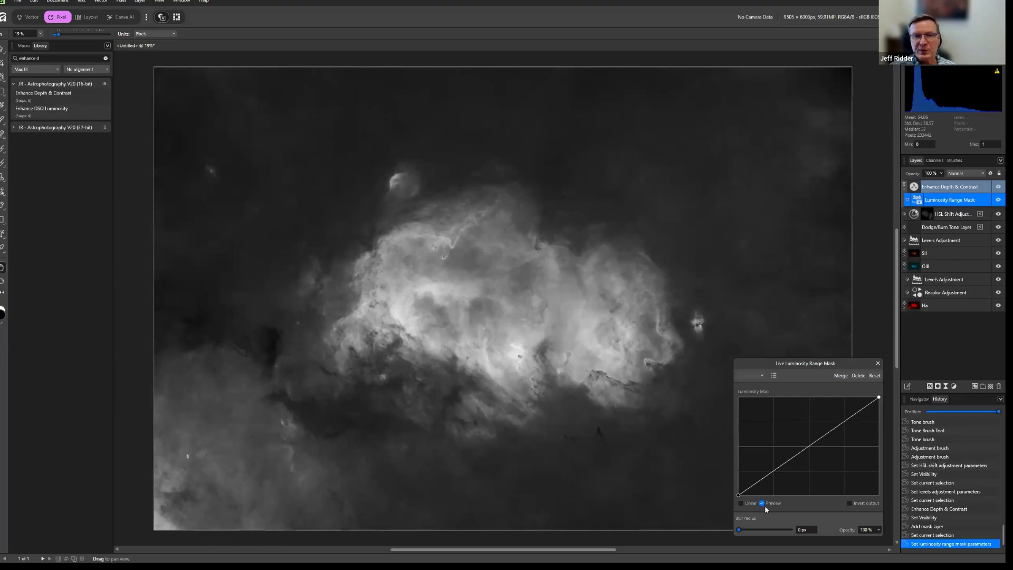
left_click(995, 187)
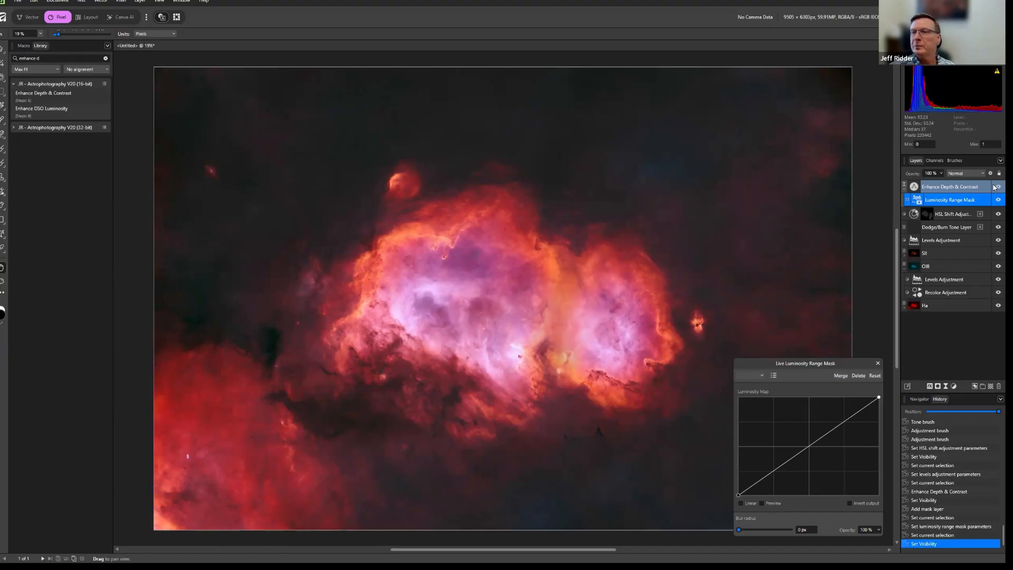
Bend the mask's luminosity curve upward in the darker midtones, close its settings and collapse the Enhance Depth & Contrast layer.
left_click_drag(784, 466, 786, 438)
left_click(998, 199)
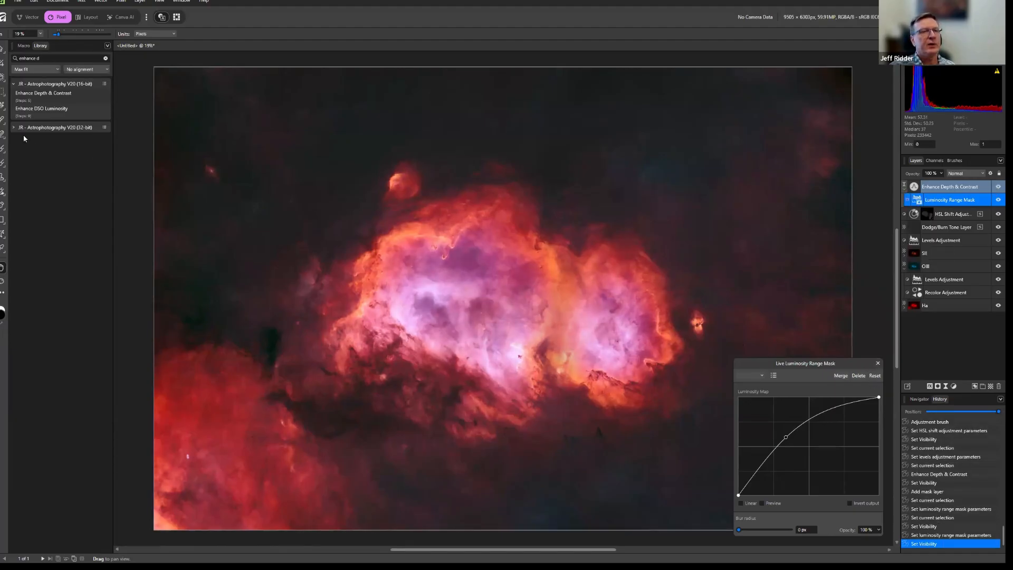
left_click(105, 58)
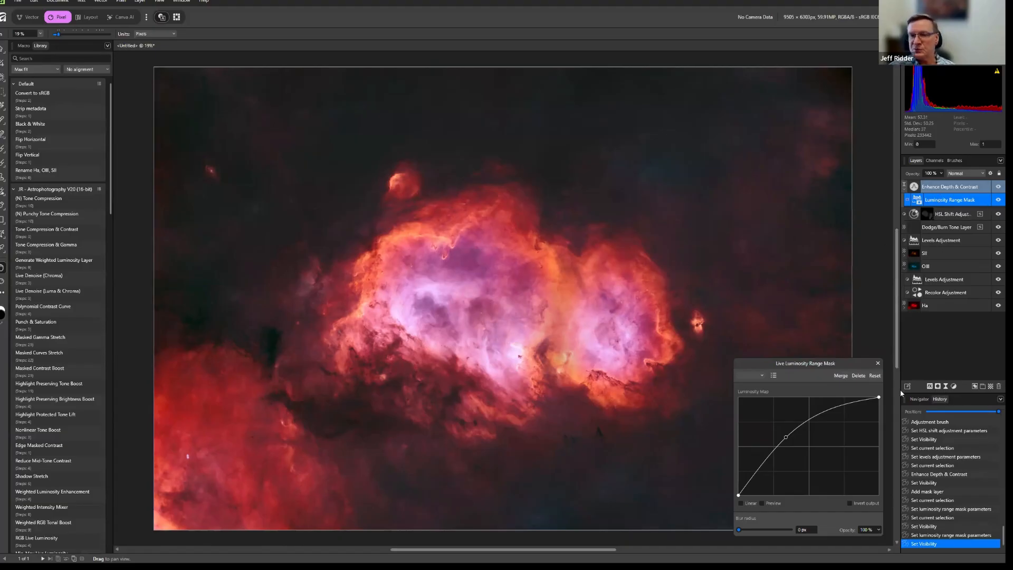
left_click(877, 363)
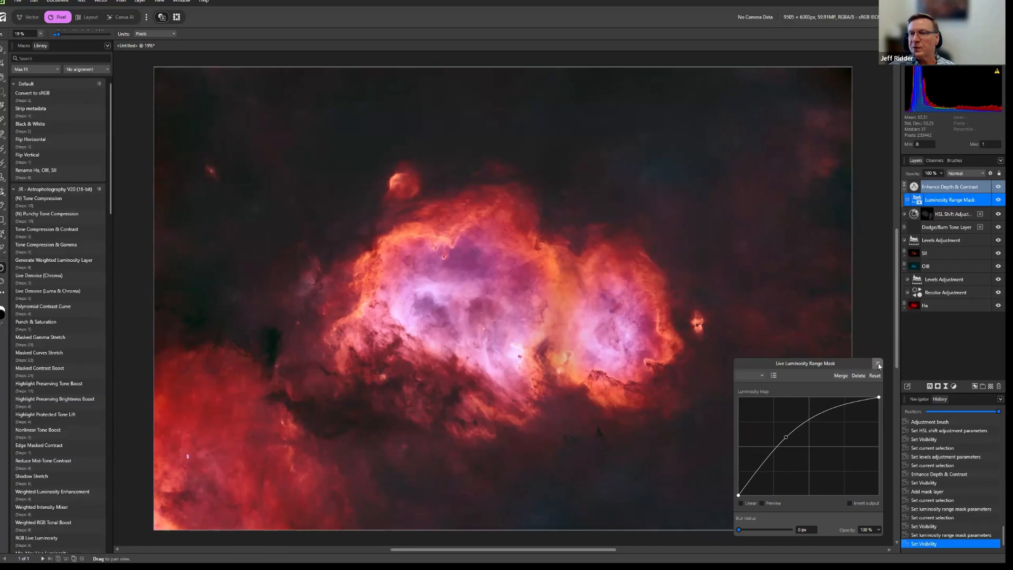
left_click(904, 188)
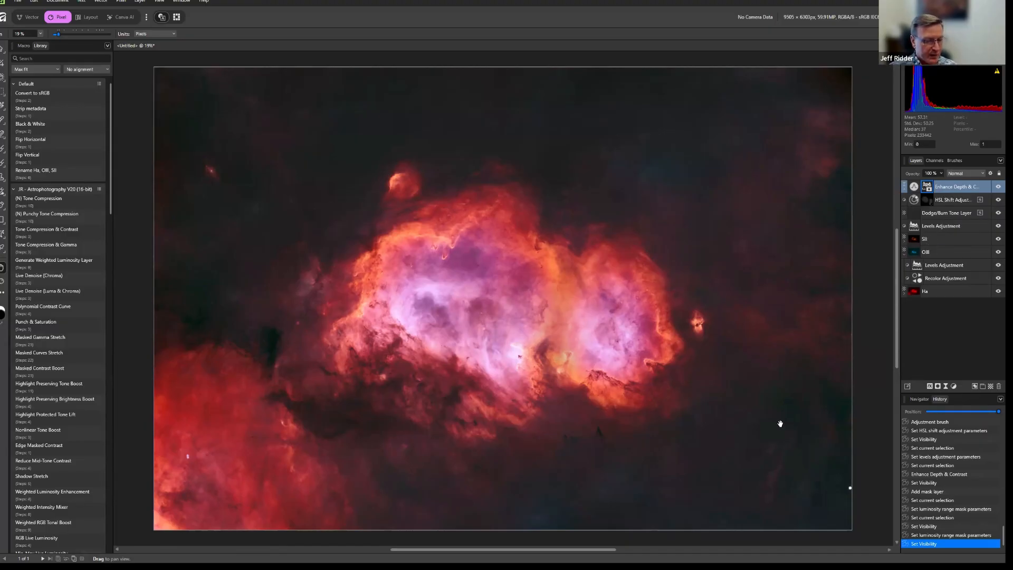
Search the macro library for "masked con" and run the 16-bit Masked Contrast Boost macro above Enhance Depth & Contrast.
left_click(40, 60)
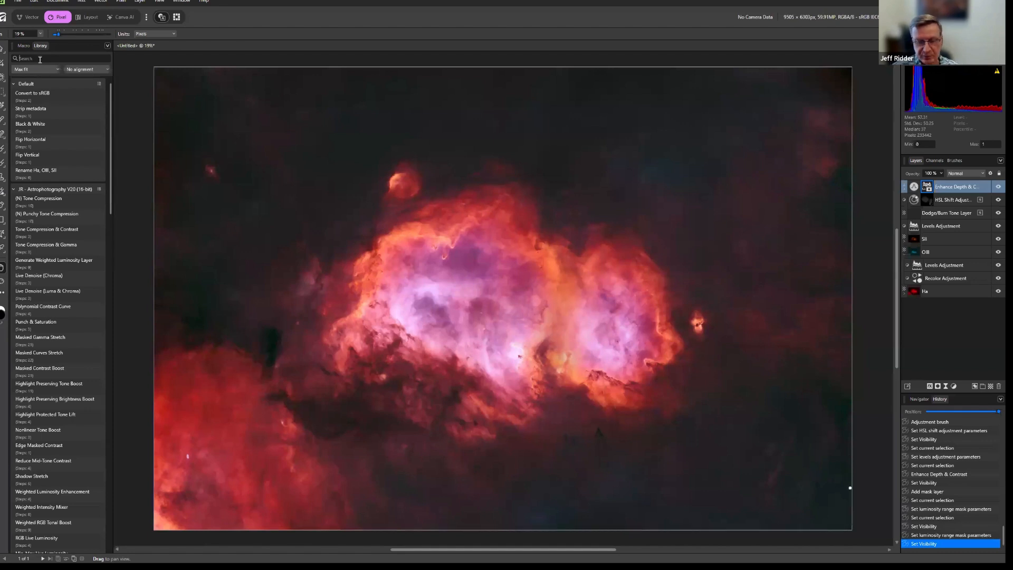
type("masked con")
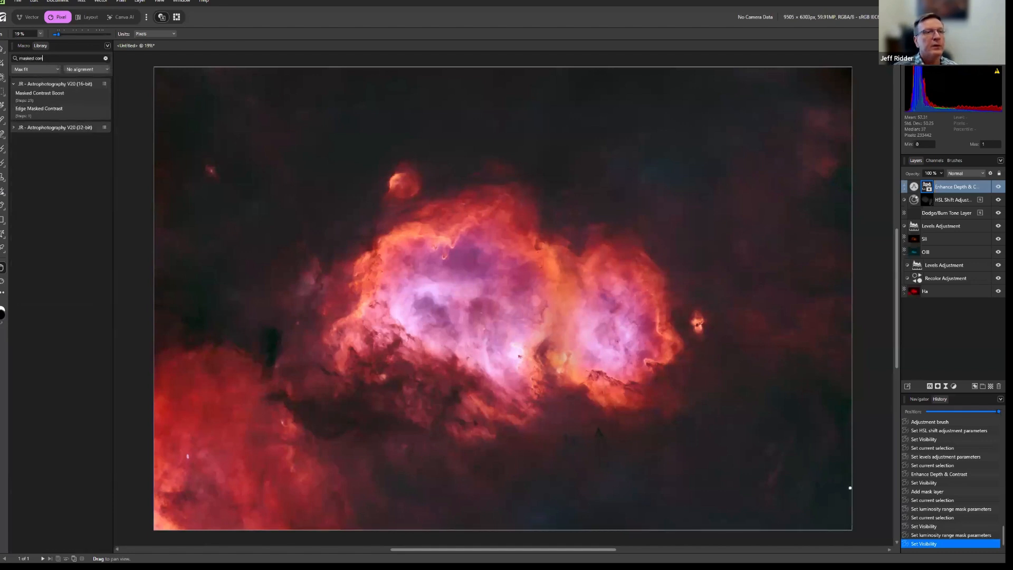
left_click(36, 98)
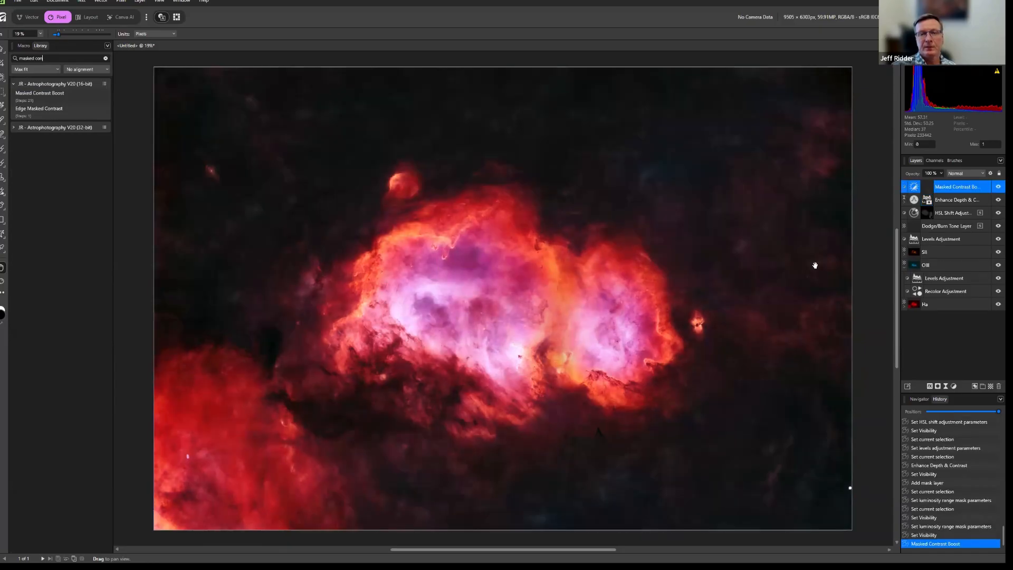
Set the Masked Contrast Boost's contrast to 20 %, close its settings and compare the image with and without it.
double_click(914, 189)
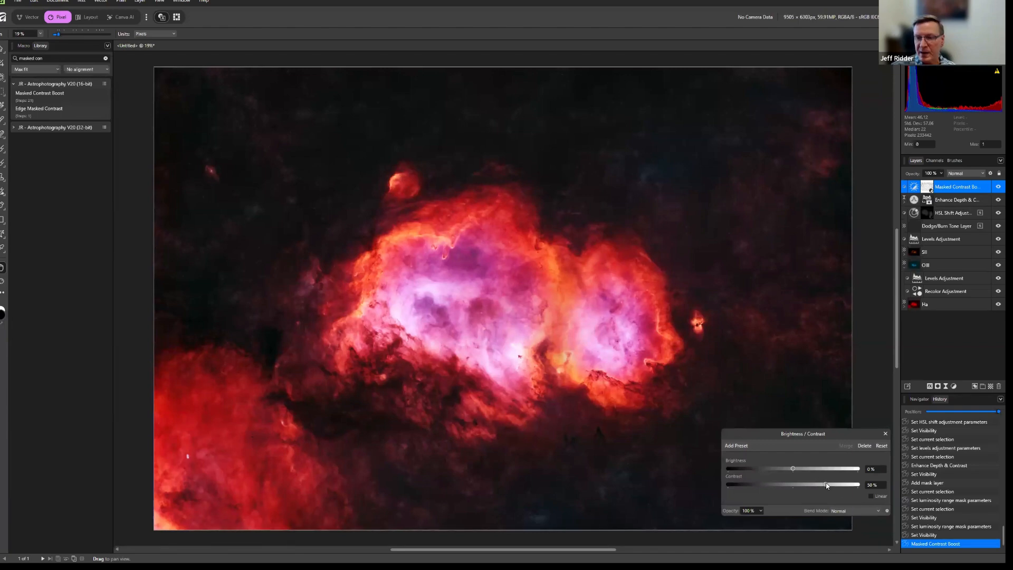
mouse_move(826, 485)
left_mouse_down()
mouse_move(793, 484)
mouse_move(807, 488)
left_mouse_up()
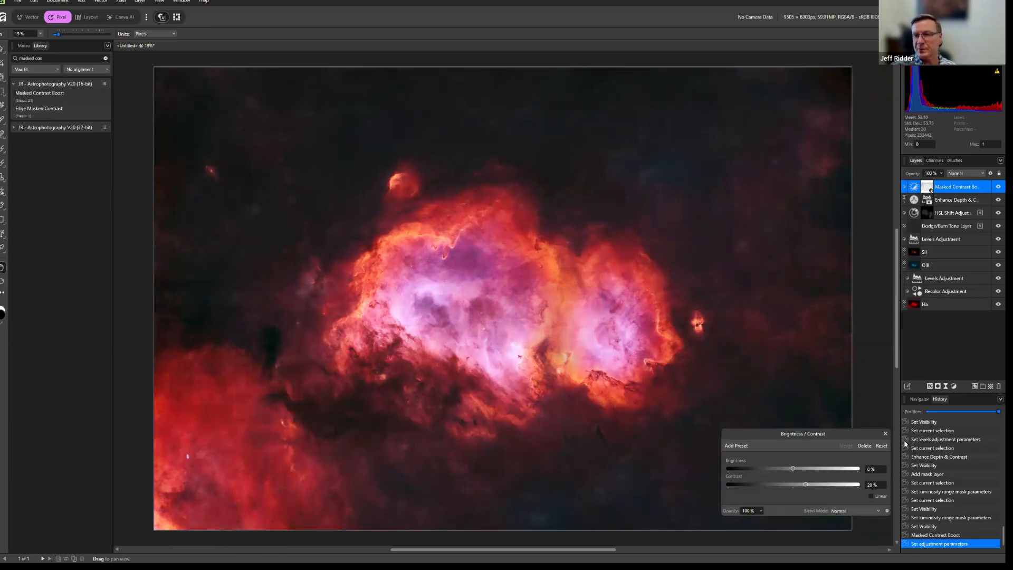
left_click(886, 434)
left_click(995, 189)
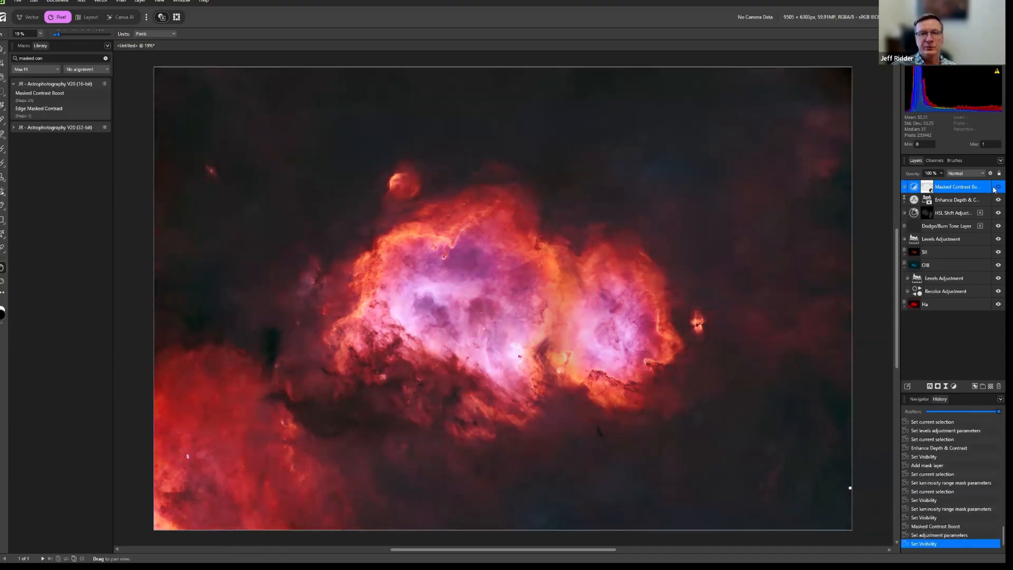
left_click(995, 189)
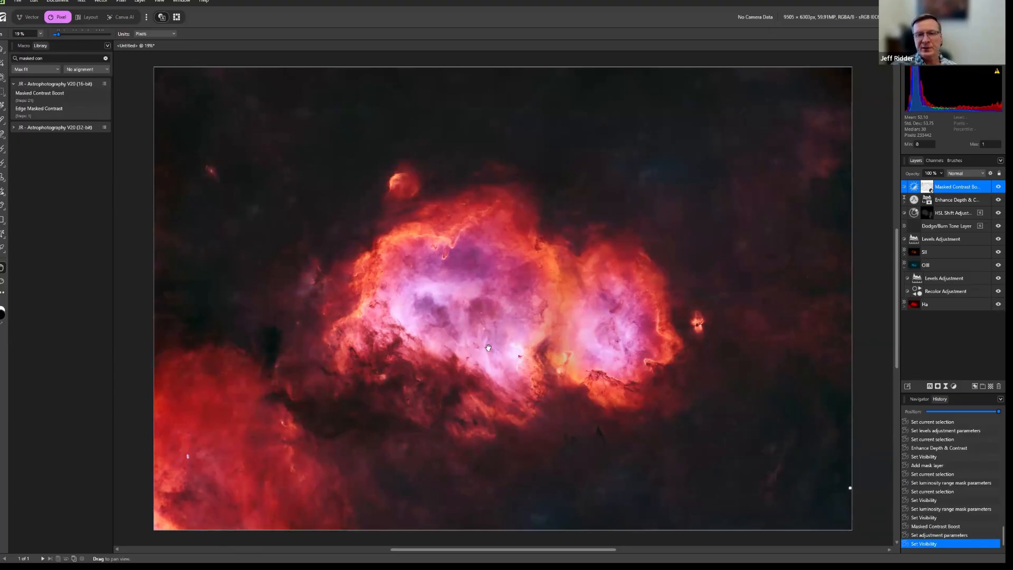
Find and run the 16-bit Edge Masked Contrast macro above Masked Contrast Boost, check its effect and expand its layer group.
left_click(46, 58)
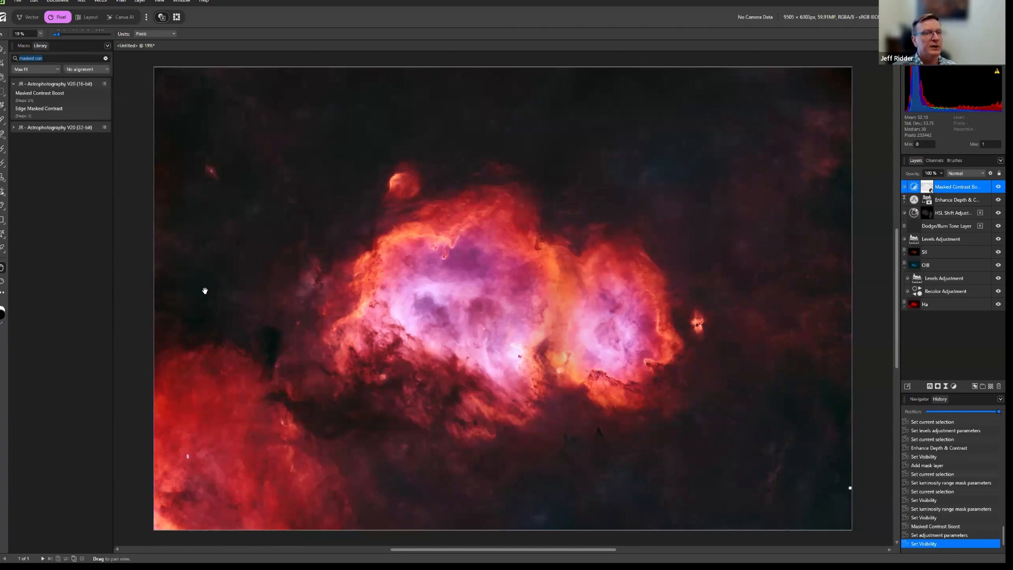
type("edge mas")
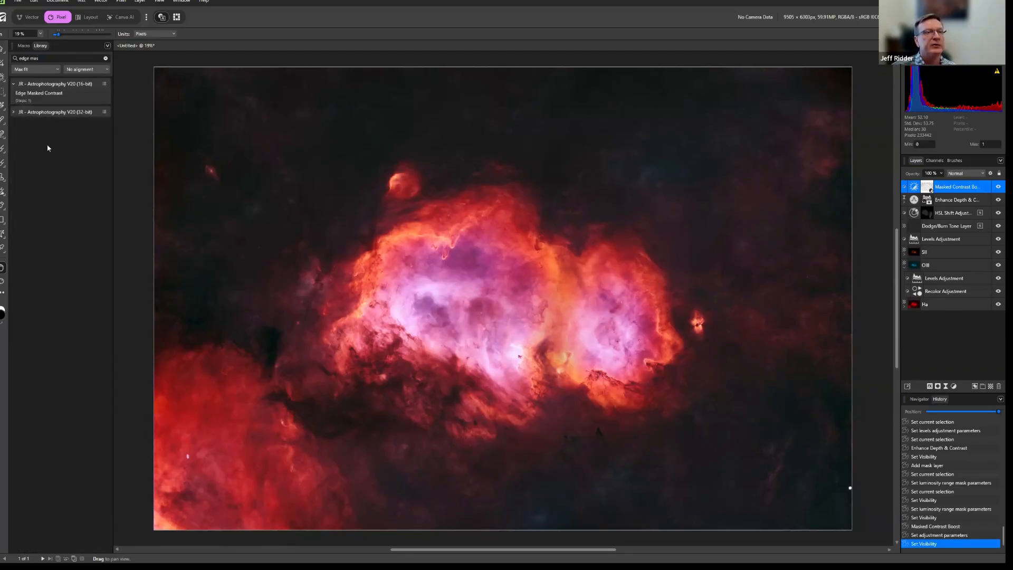
left_click(49, 99)
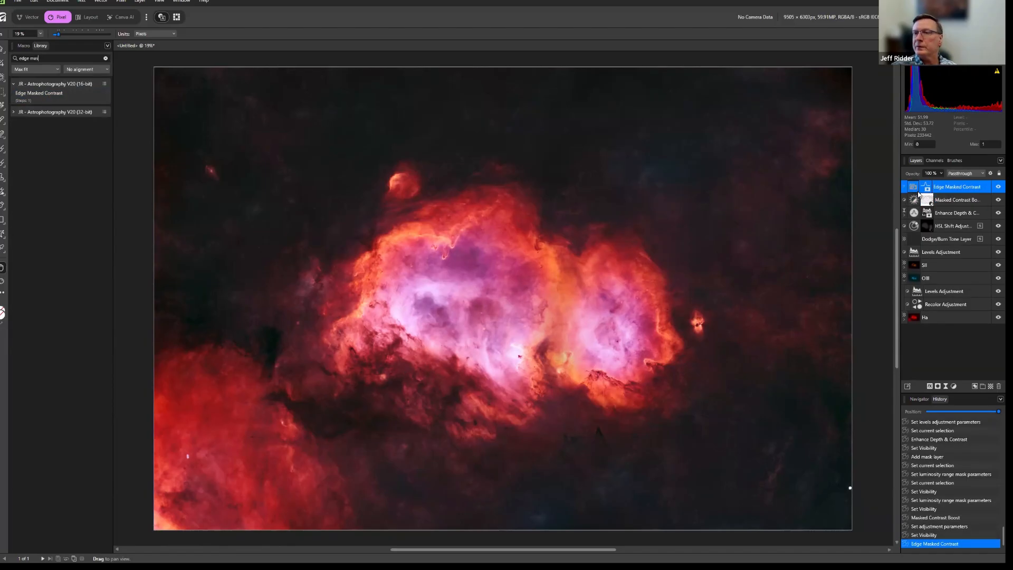
left_click(998, 187)
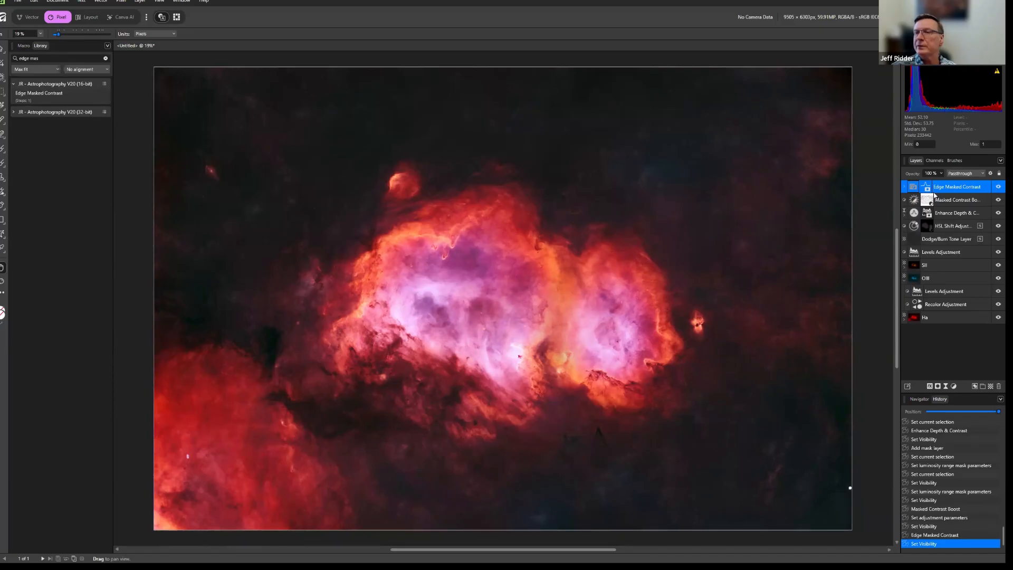
left_click(906, 187)
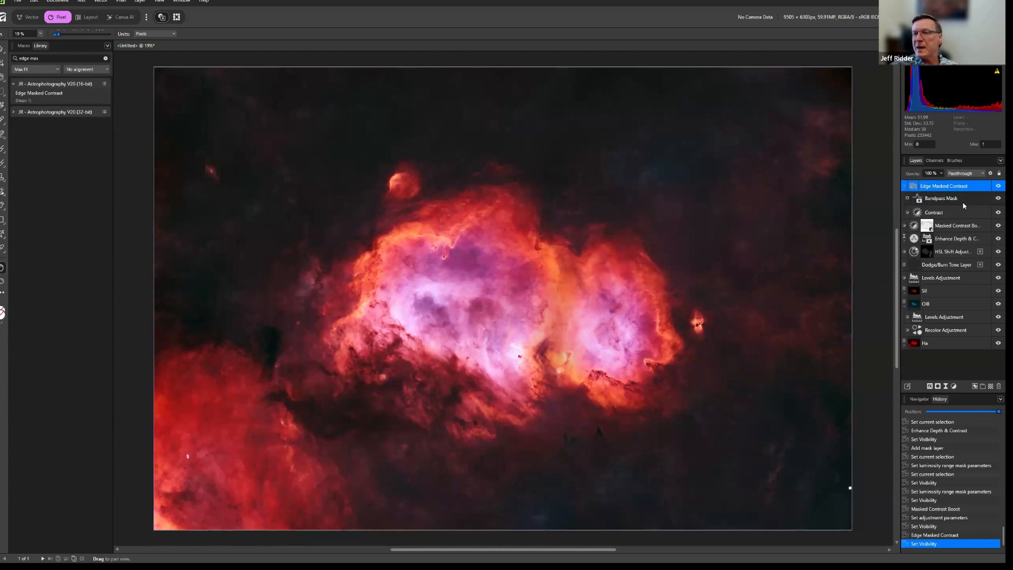
Collapse the Edge Masked Contrast group and set the HSL Shift adjustment's master hue shift to about 130°.
left_click(905, 187)
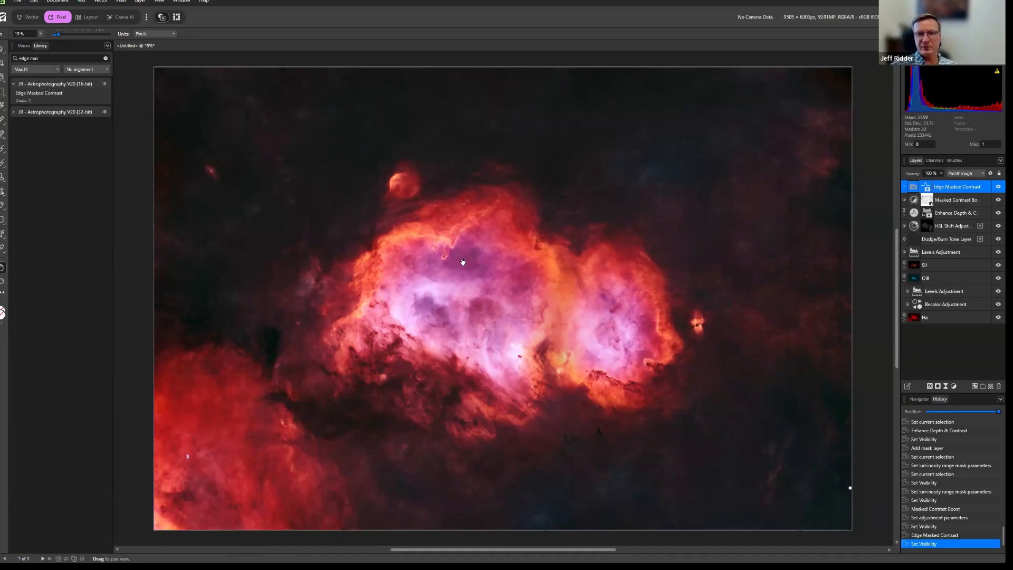
double_click(914, 229)
left_click_drag(828, 470, 840, 470)
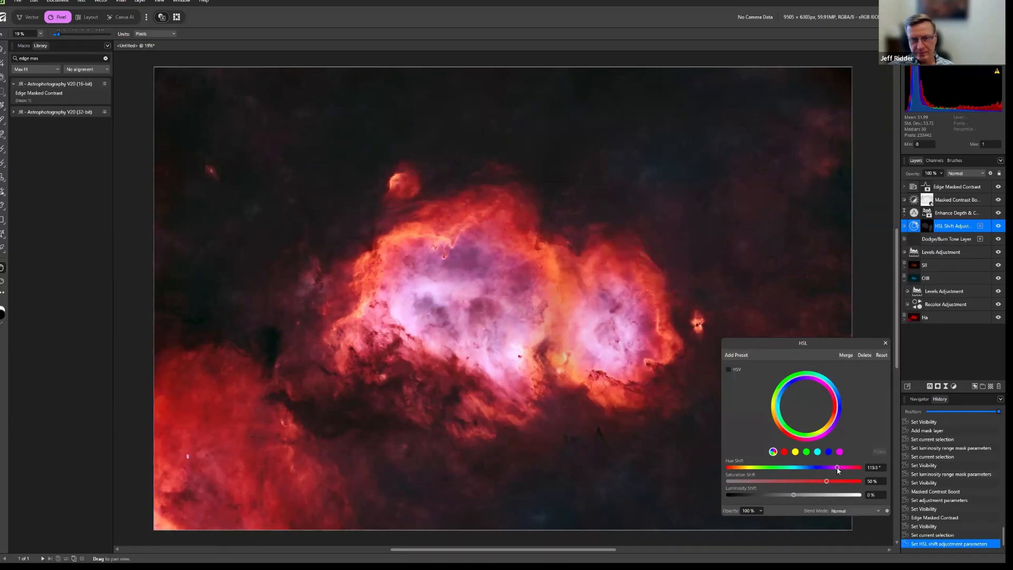
left_click_drag(839, 470, 842, 471)
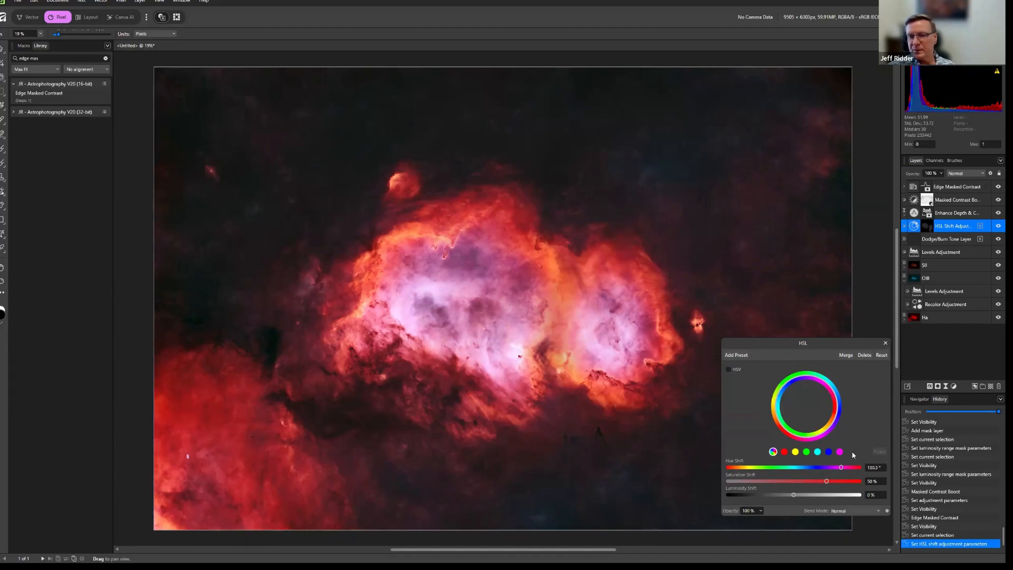
Retarget the HSL adjustment's cyan range with a colour picked from the image, nudge its hue, set saturation shift to 31 % and close the settings.
left_click(817, 452)
left_click(879, 452)
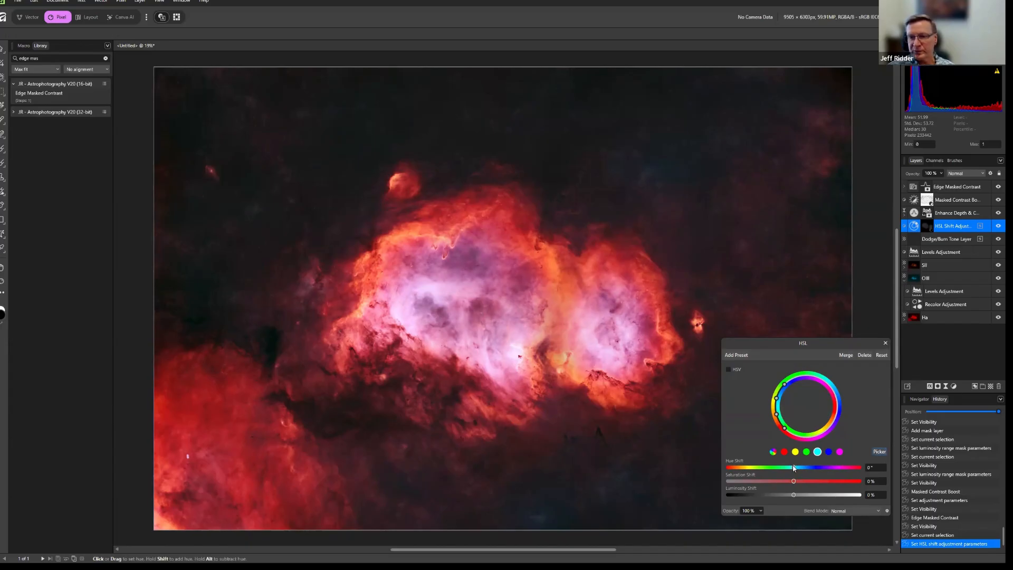
mouse_move(795, 468)
left_mouse_down()
mouse_move(805, 468)
mouse_move(776, 468)
mouse_move(815, 468)
mouse_move(796, 469)
left_mouse_up()
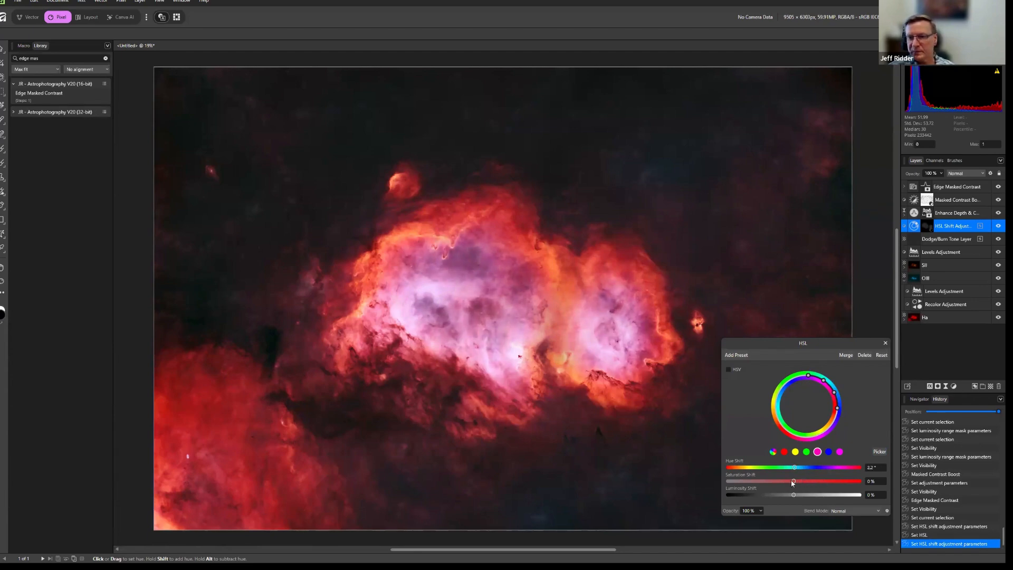
left_click(815, 481)
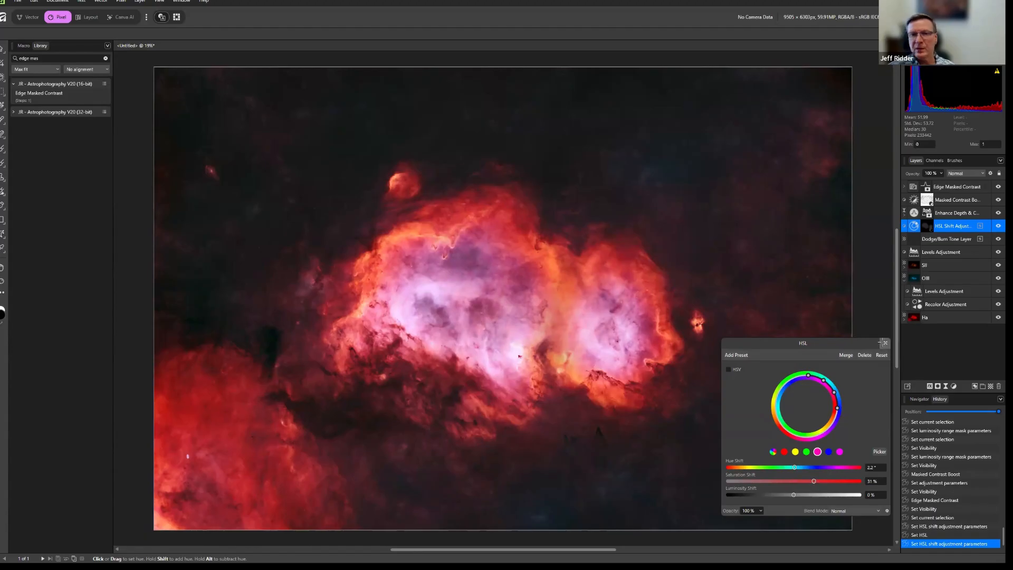
left_click(883, 343)
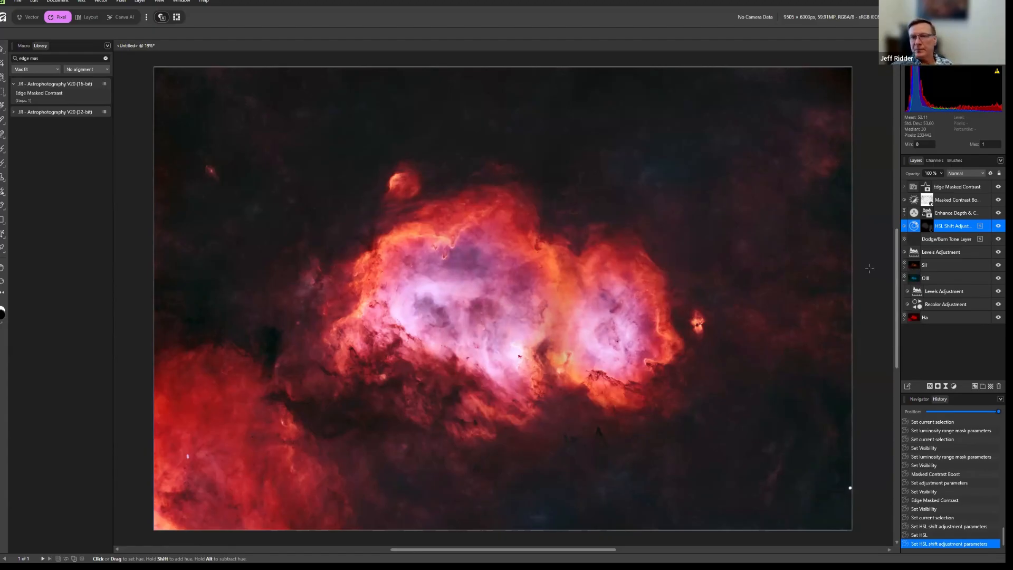
Set the hue of the OIII layer's Recolor adjustment to about 198° and close its settings.
double_click(918, 306)
mouse_move(803, 455)
left_mouse_down()
mouse_move(730, 455)
mouse_move(802, 459)
left_mouse_up()
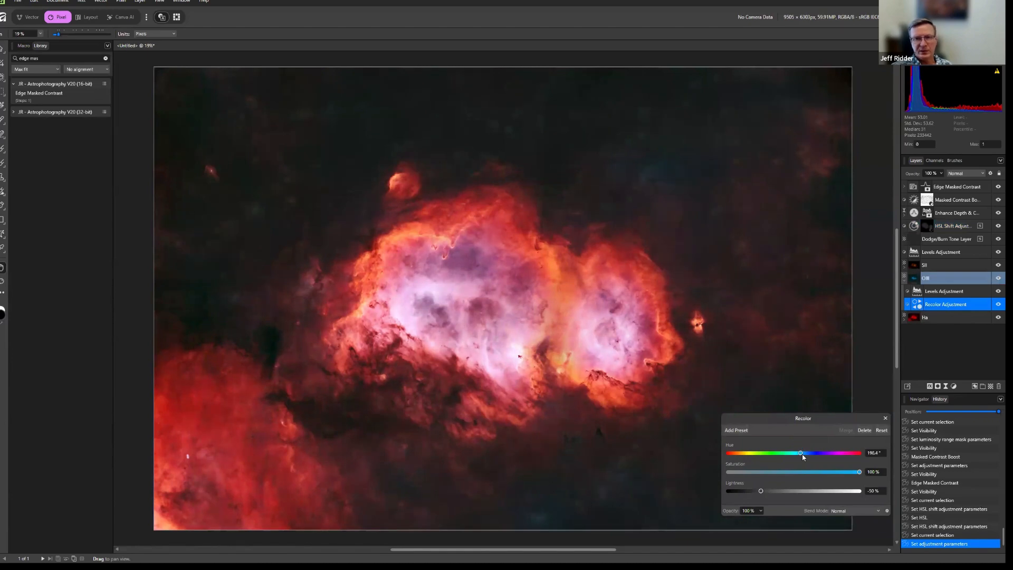
left_click(885, 419)
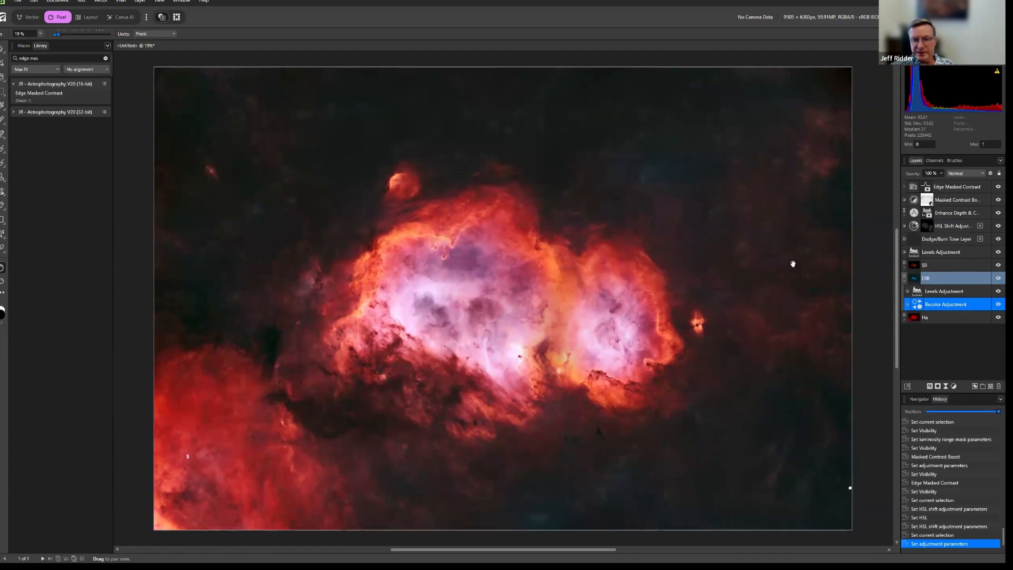
Examine the noise and fine detail along the nebula's edge and in the dark background up close, then return to the full image.
key("ctrl+equal")
key("ctrl+equal")
key("ctrl+equal")
key("ctrl+equal")
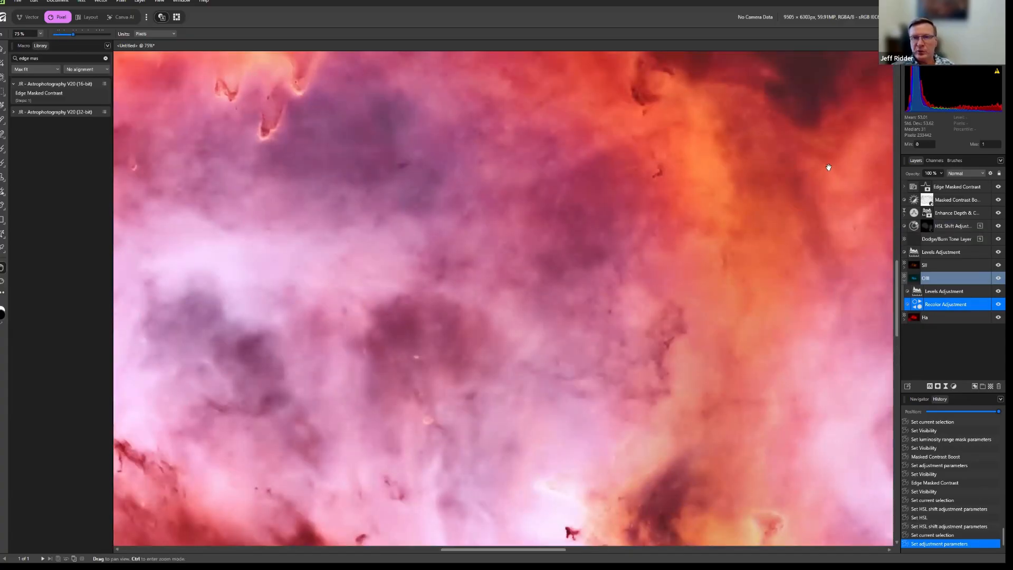
left_click_drag(825, 159, 544, 395)
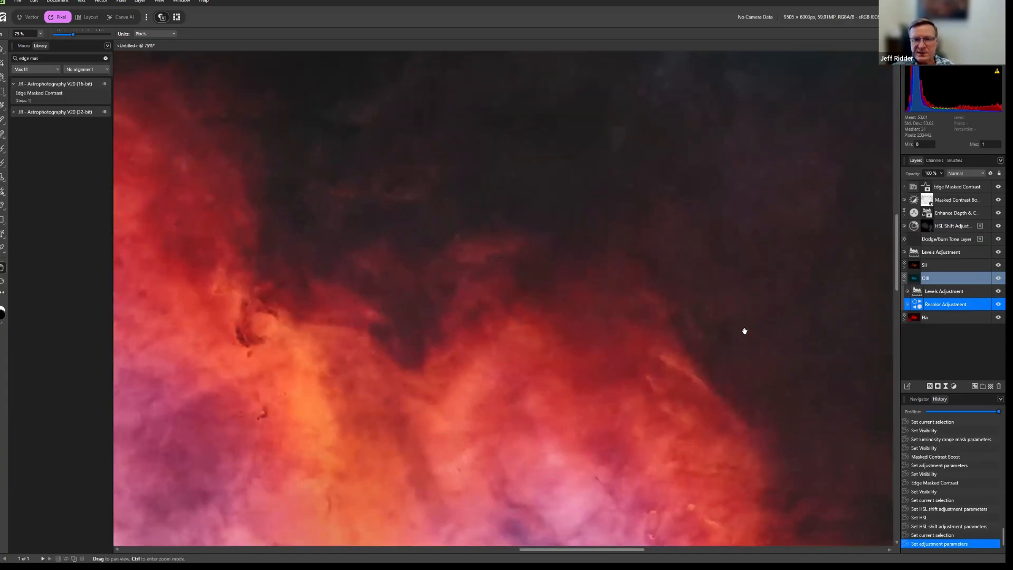
left_click_drag(742, 344, 697, 357)
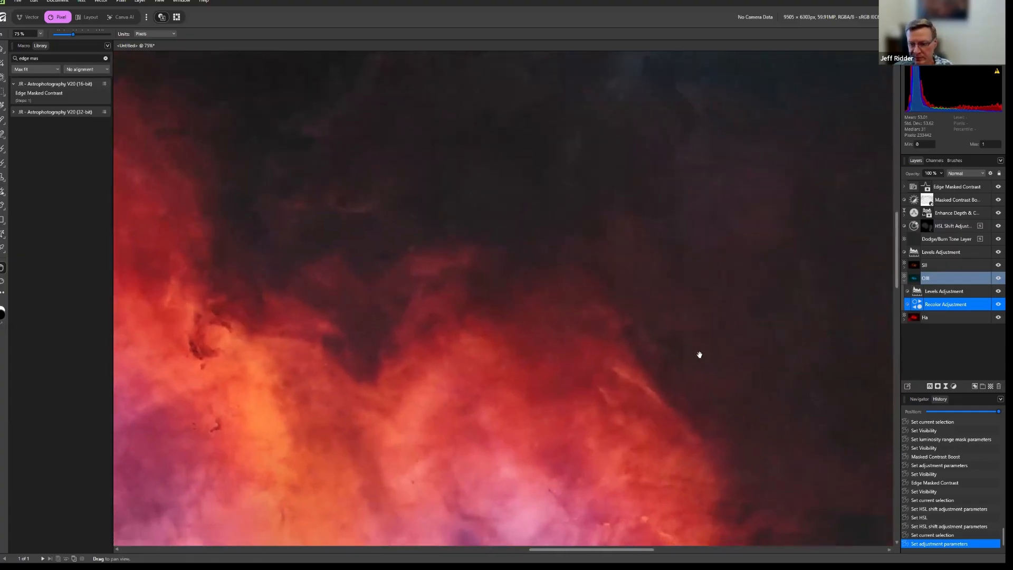
key("ctrl+equal")
key("ctrl+equal")
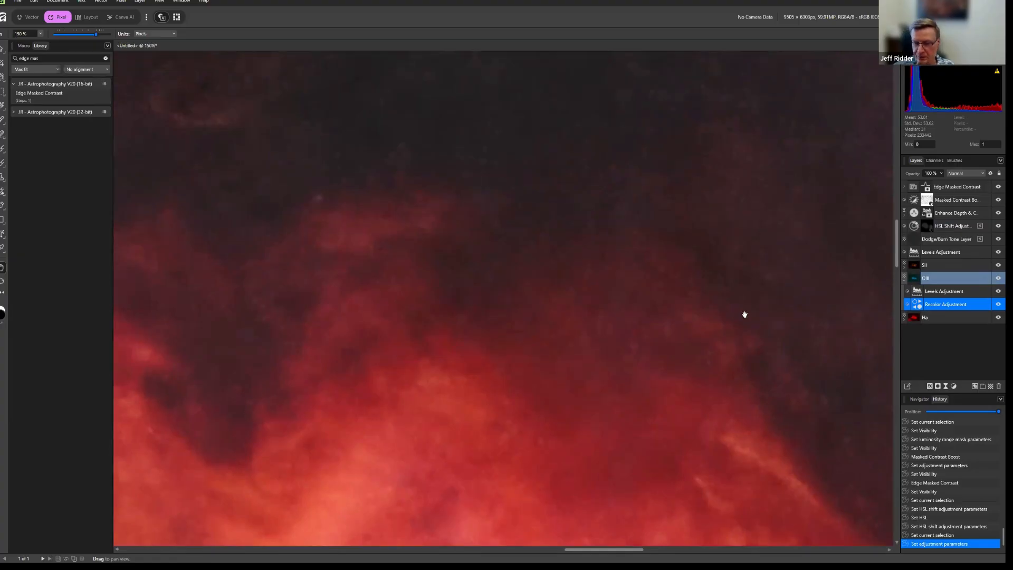
key("ctrl+0")
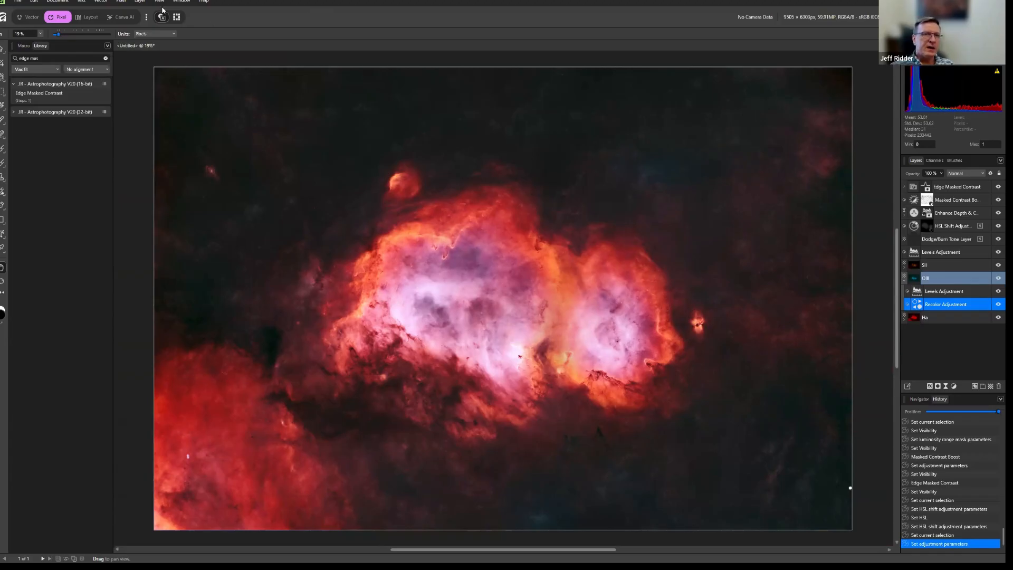
left_click(121, 2)
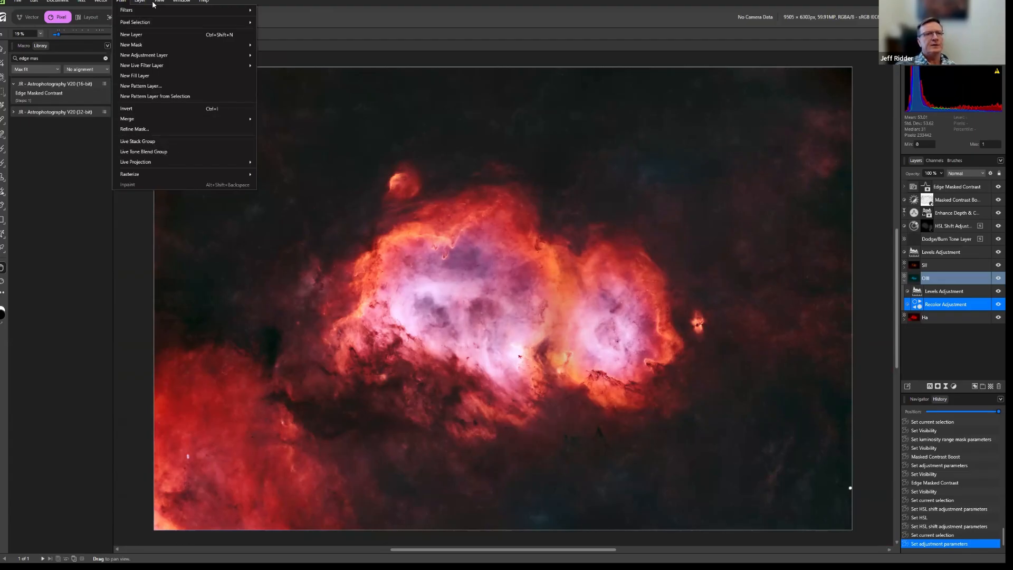
mouse_move(141, 2)
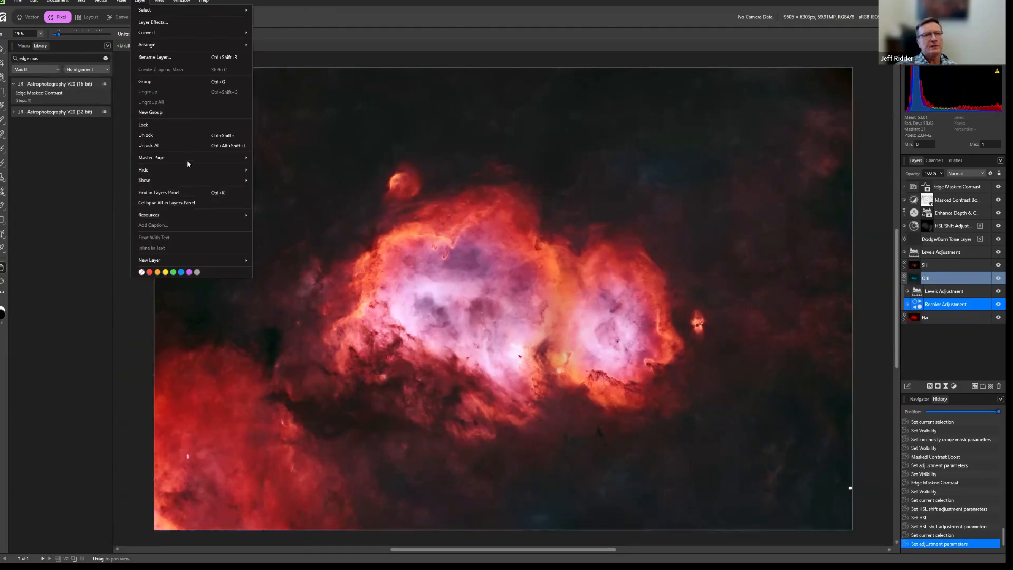
left_click(121, 1)
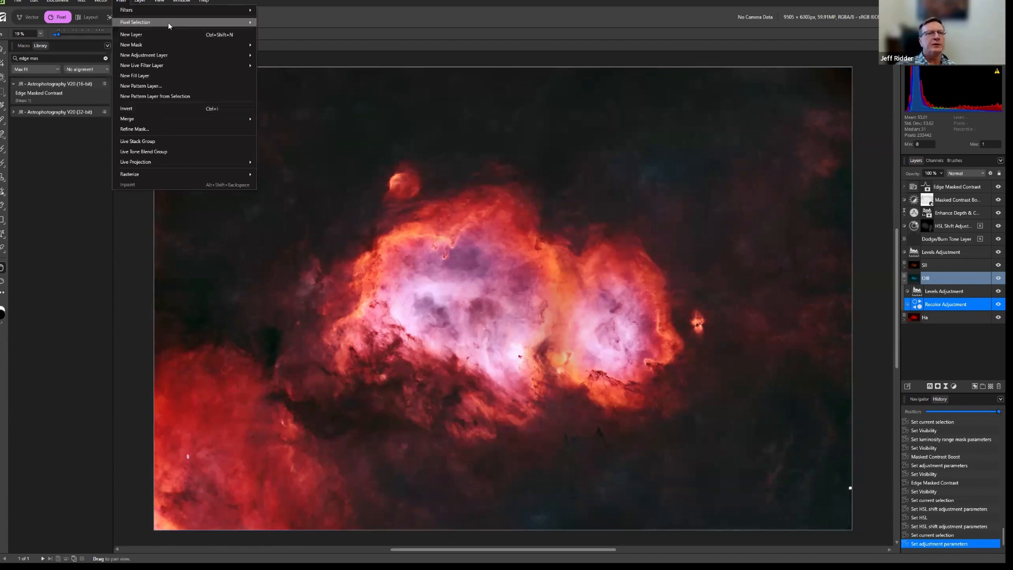
mouse_move(171, 21)
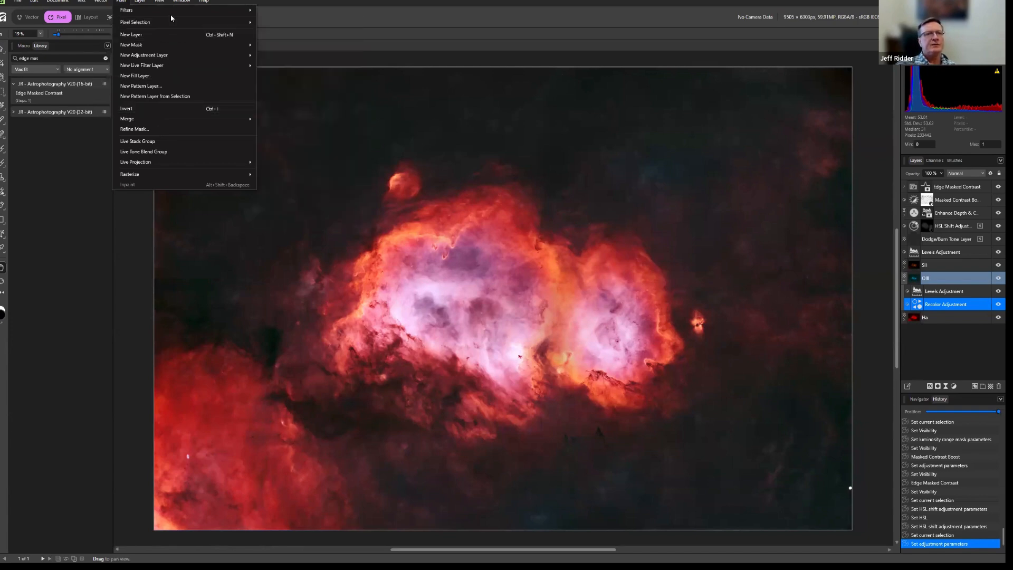
mouse_move(162, 1)
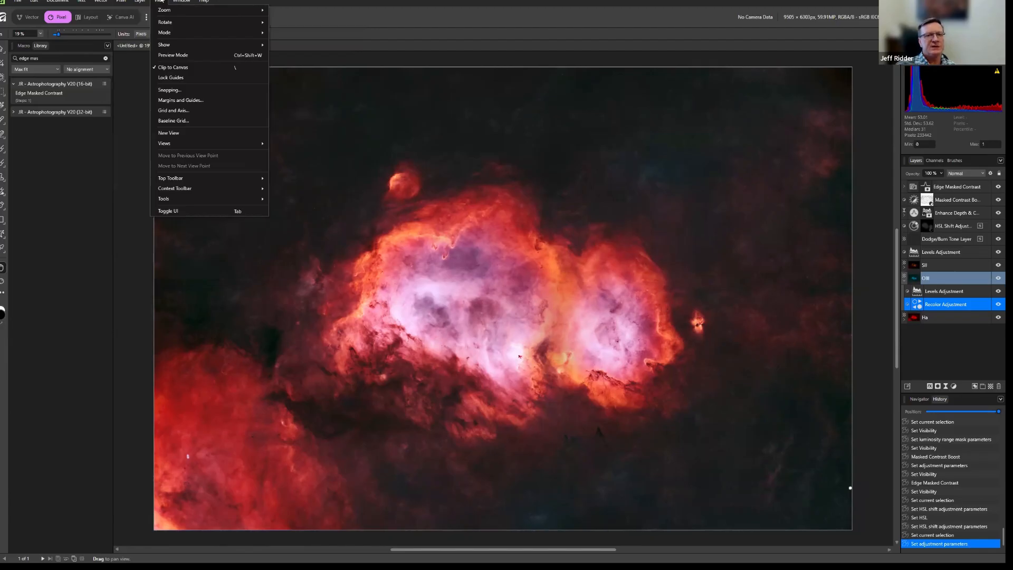
mouse_move(100, 2)
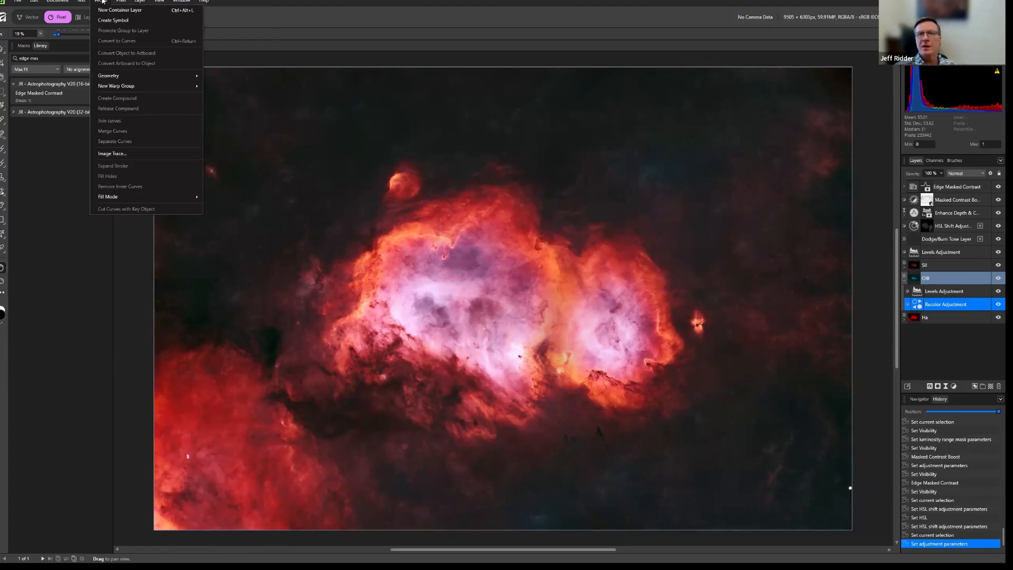
left_click(714, 35)
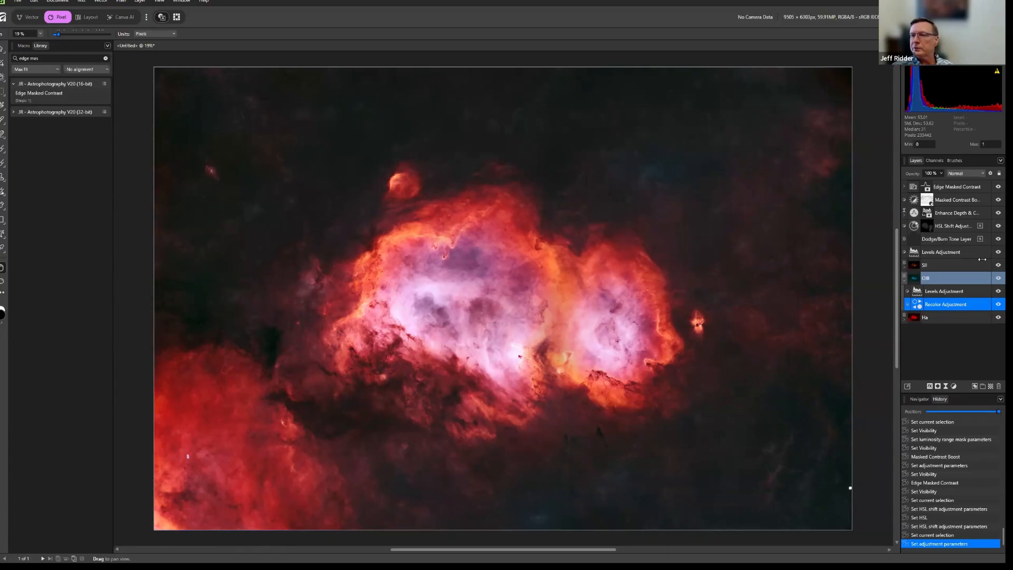
Select the Edge Masked Contrast layer and configure a quick export as TIFF RGB 16-bit covering the whole document.
left_click(938, 187)
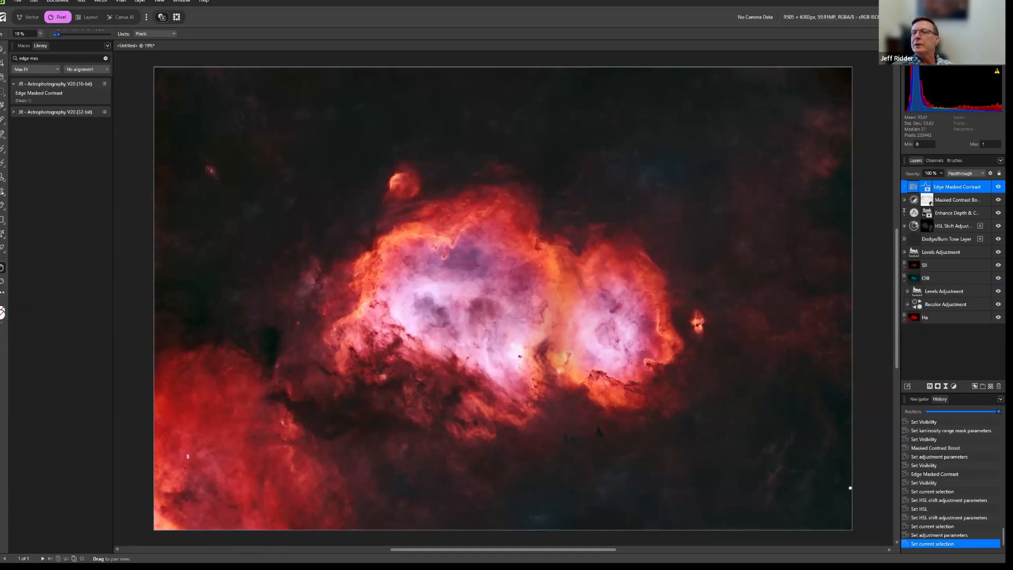
key("ctrl+shift+alt+w")
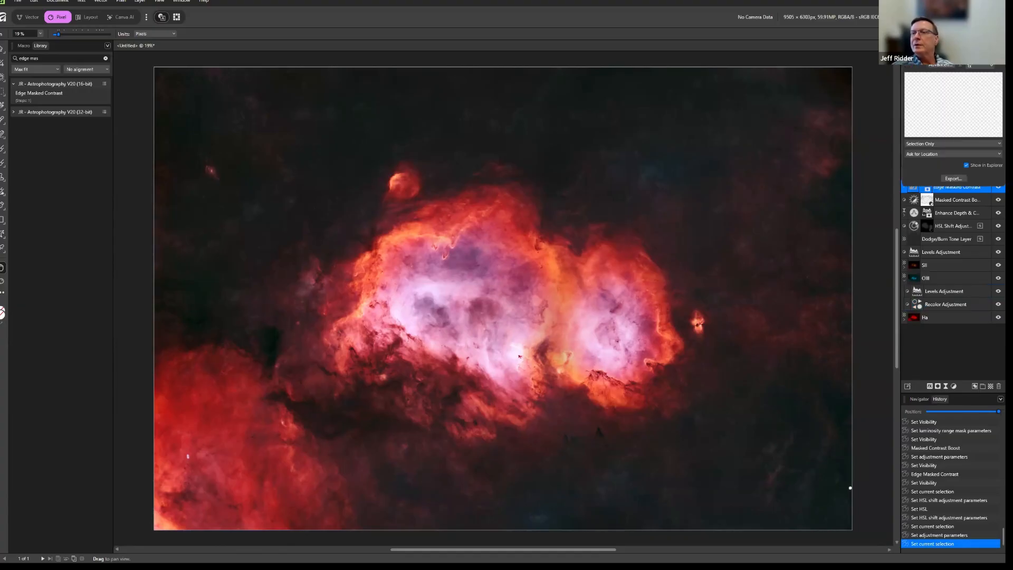
left_click(911, 36)
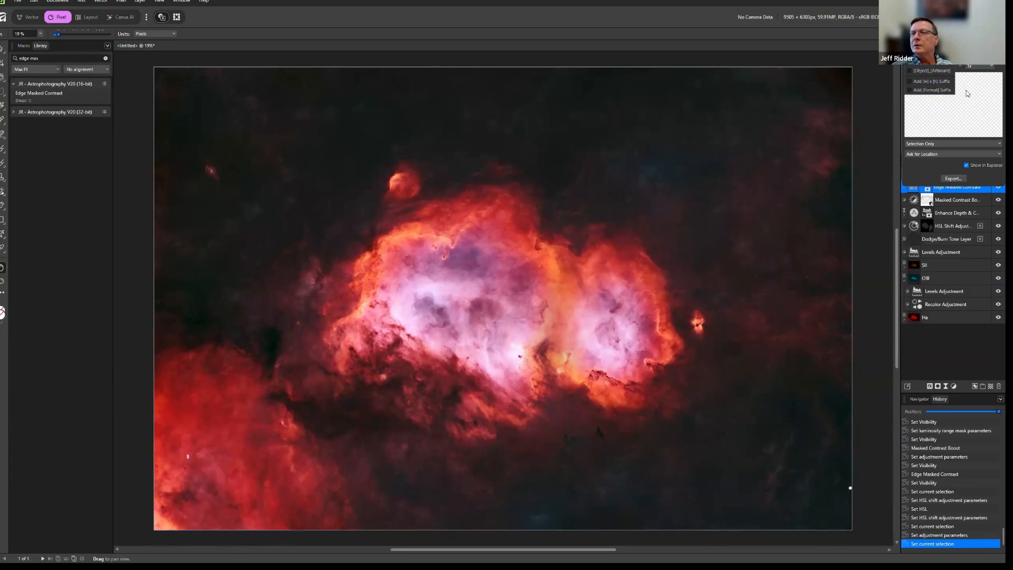
left_click(971, 121)
left_click(942, 56)
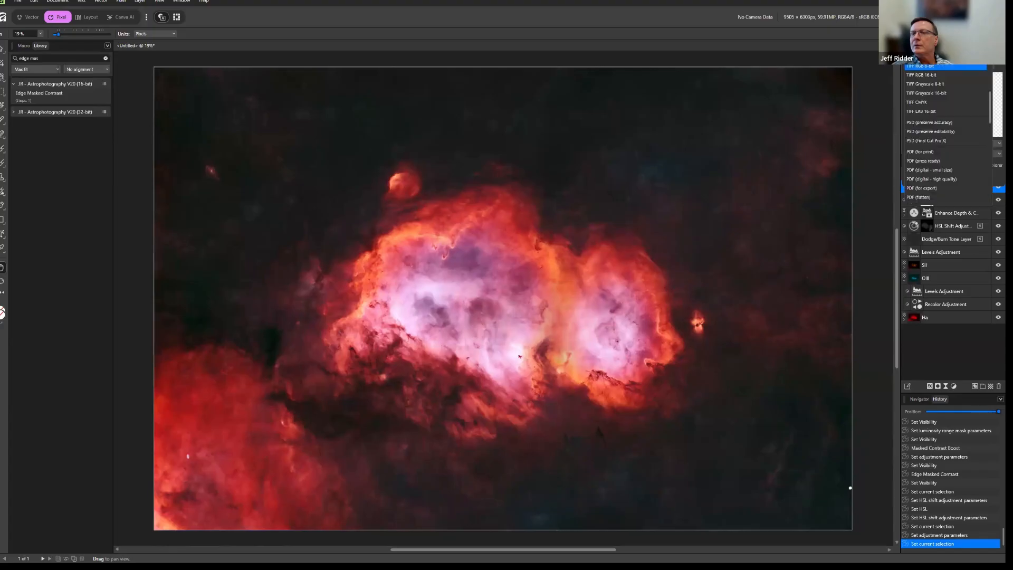
left_click(938, 75)
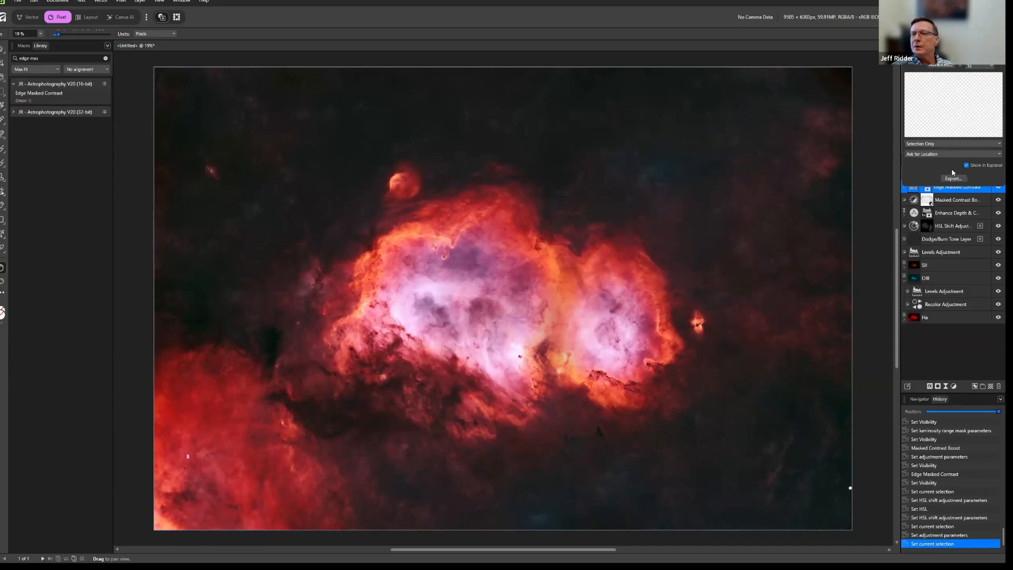
left_click(945, 144)
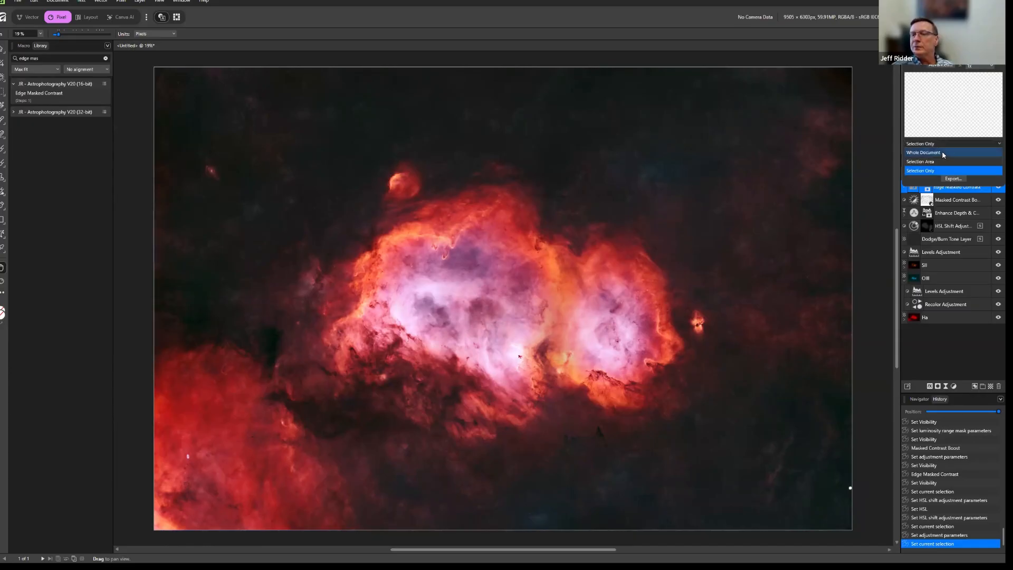
left_click(943, 152)
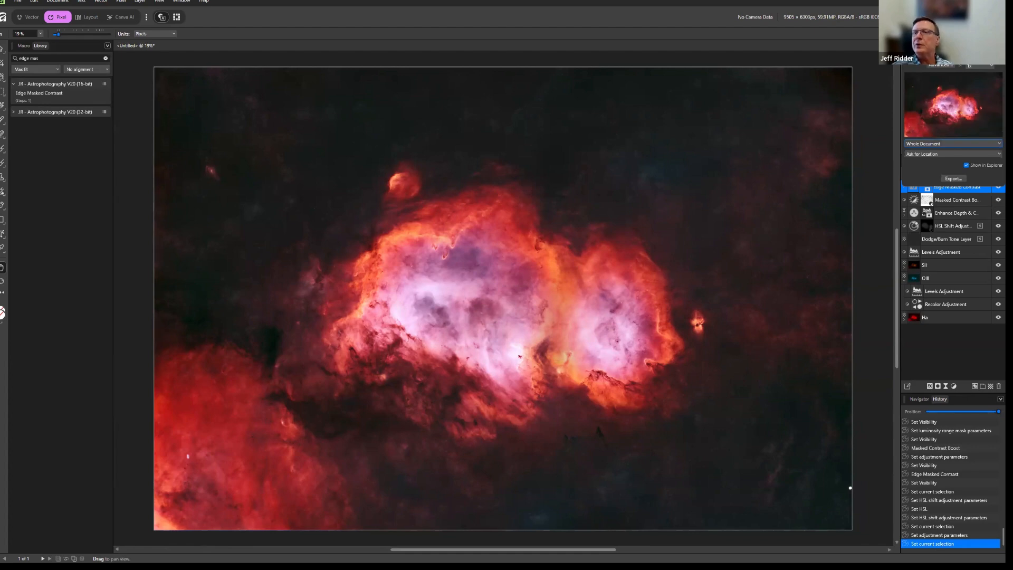
Export the image to the Soul Masters folder, overwriting the existing Merged.tiff.
left_click(954, 180)
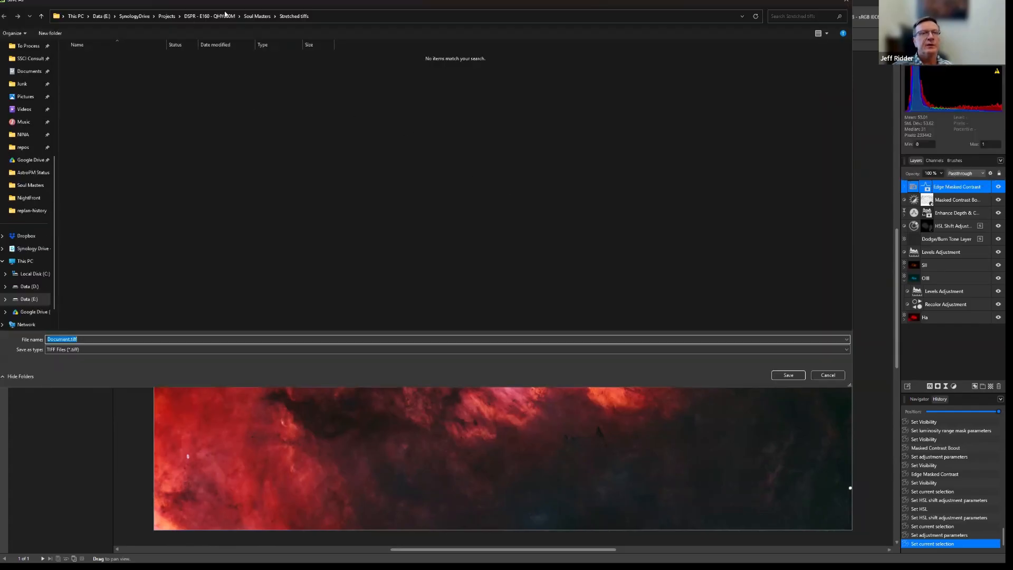
left_click_drag(236, 5, 258, 36)
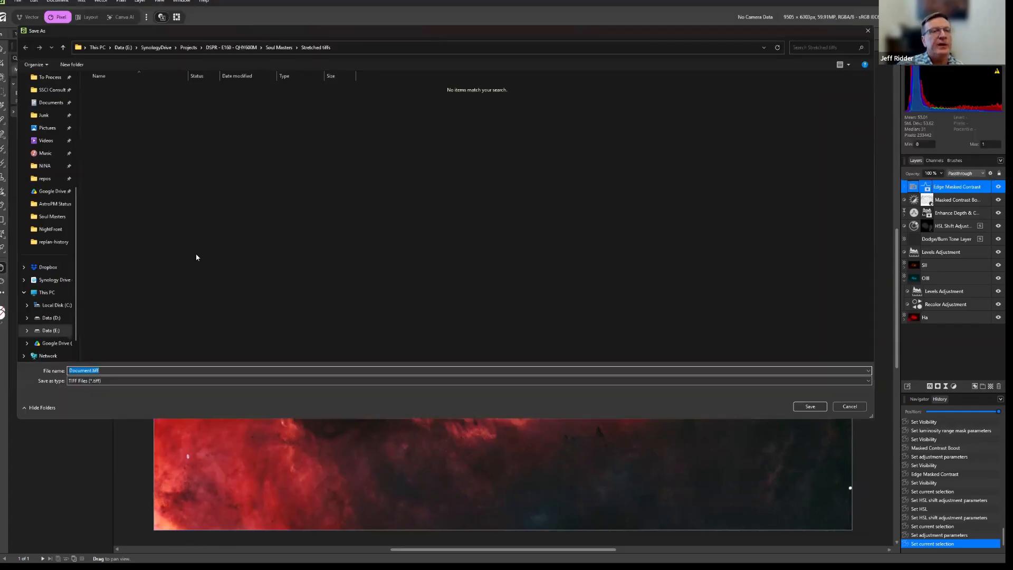
left_click(279, 48)
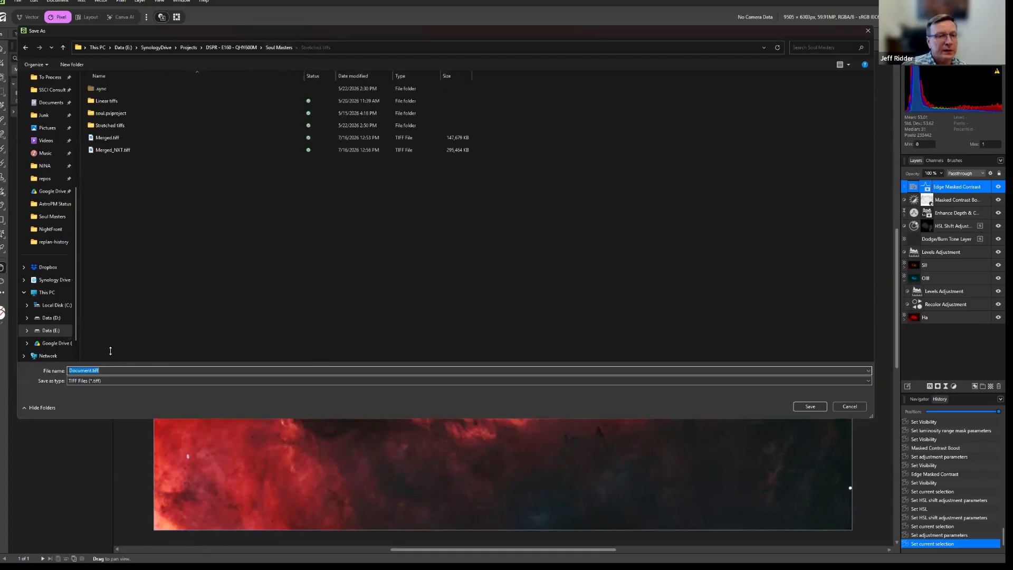
left_click(107, 138)
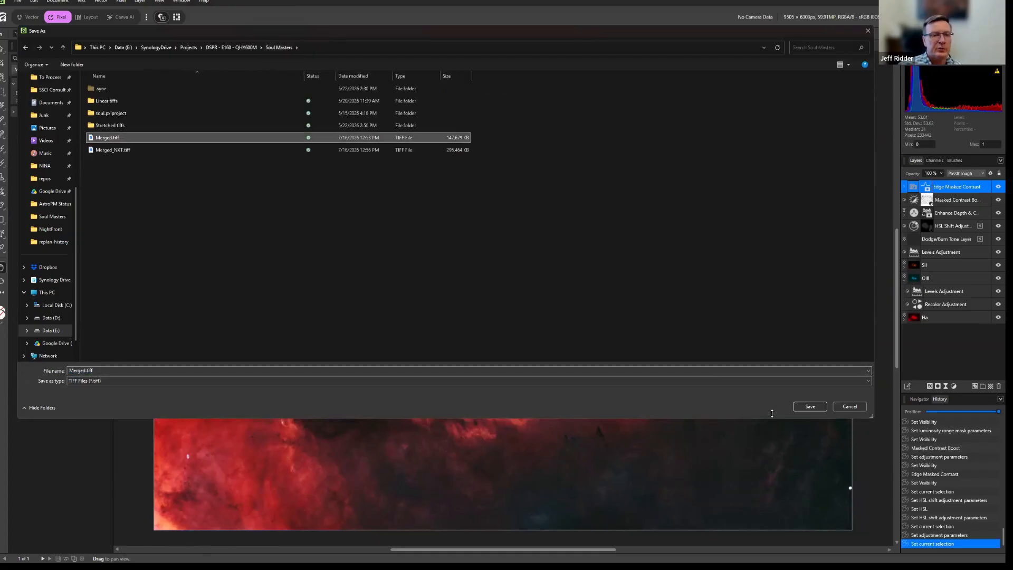
left_click(810, 407)
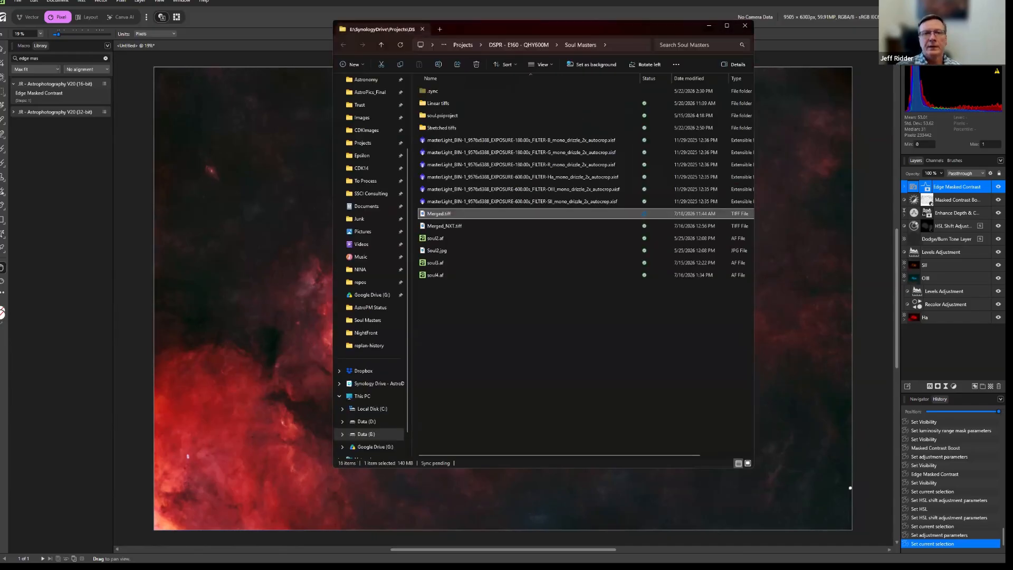
Close the file explorer window showing the exported file and switch to PixInsight.
key("alt+F4")
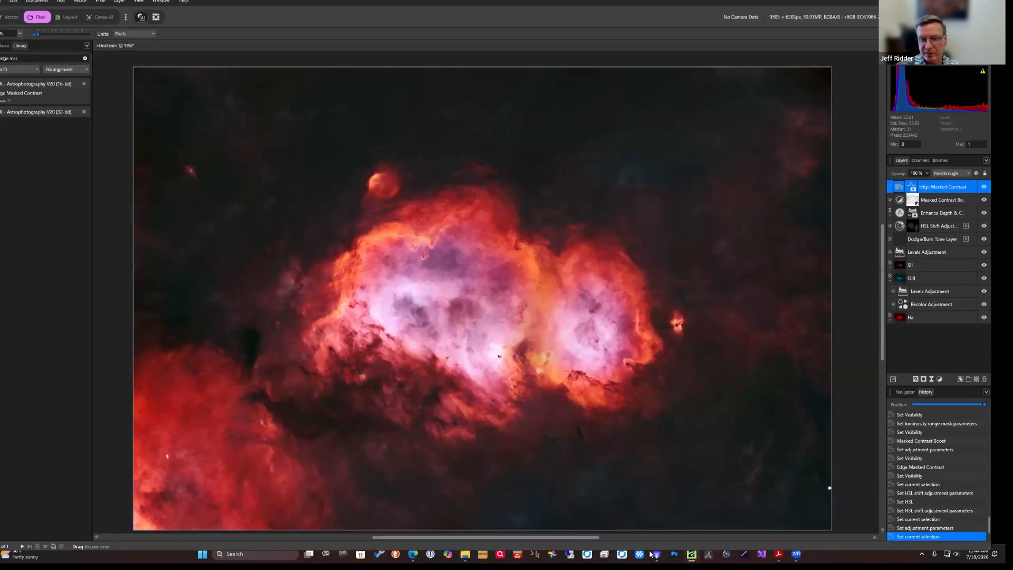
left_click(657, 554)
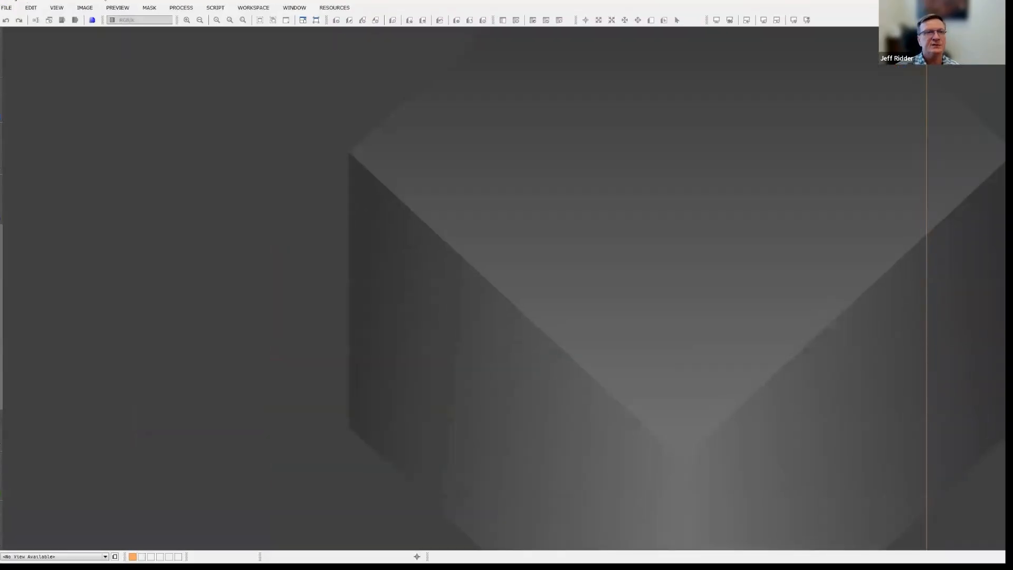
Open Merged.tiff from the Soul Masters folder inside the DSPR - E160 - QHY600M project folder.
left_click(7, 7)
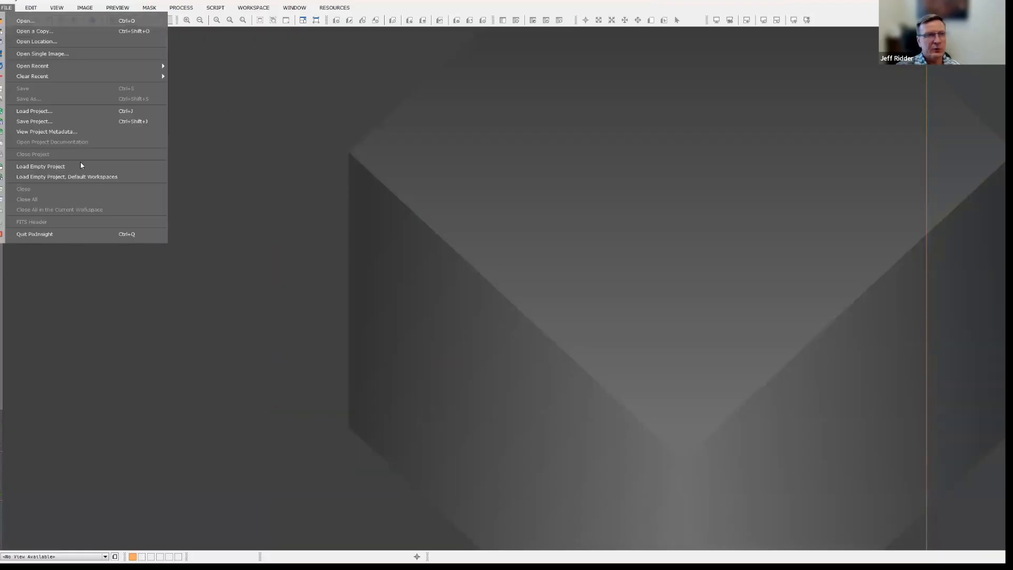
left_click(32, 21)
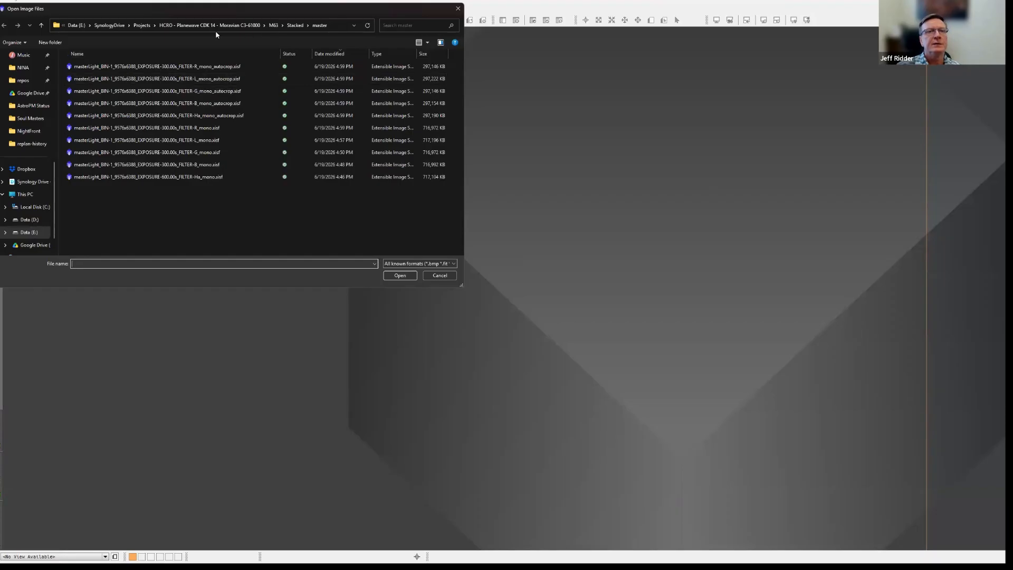
left_click(142, 25)
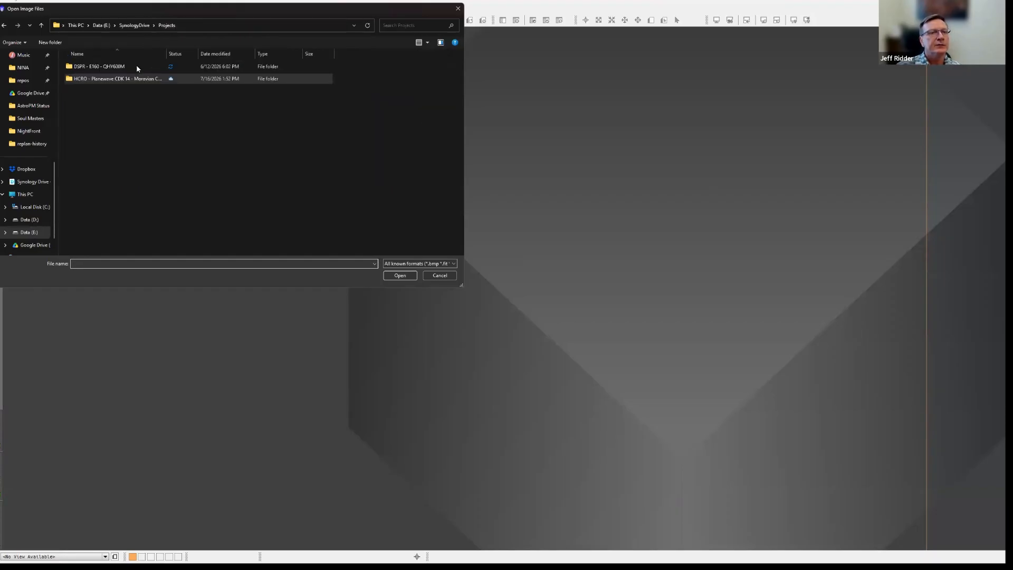
double_click(132, 66)
scroll(99, 185, "down", 1)
scroll(95, 164, "down", 1)
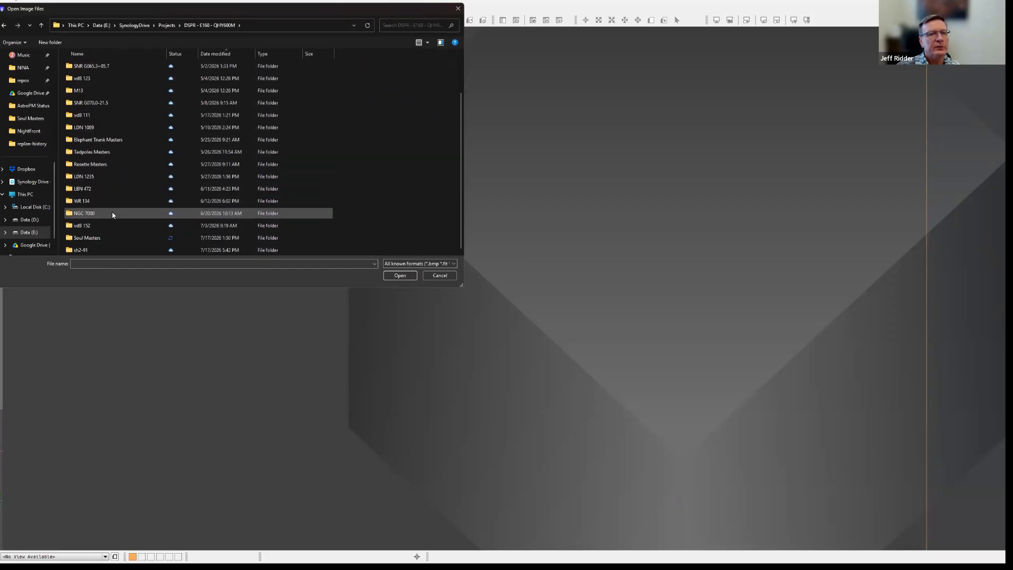
double_click(102, 240)
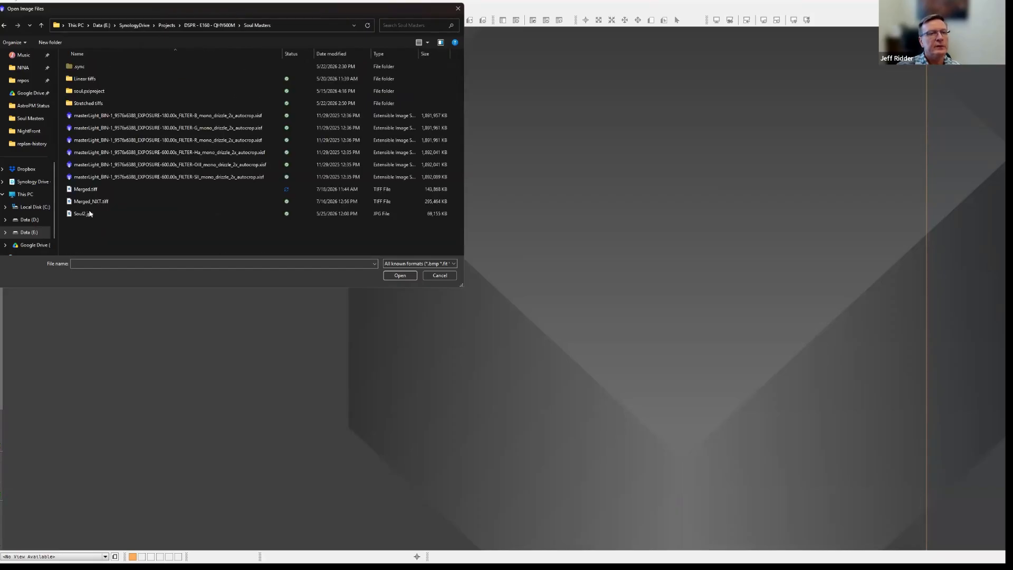
left_click(85, 189)
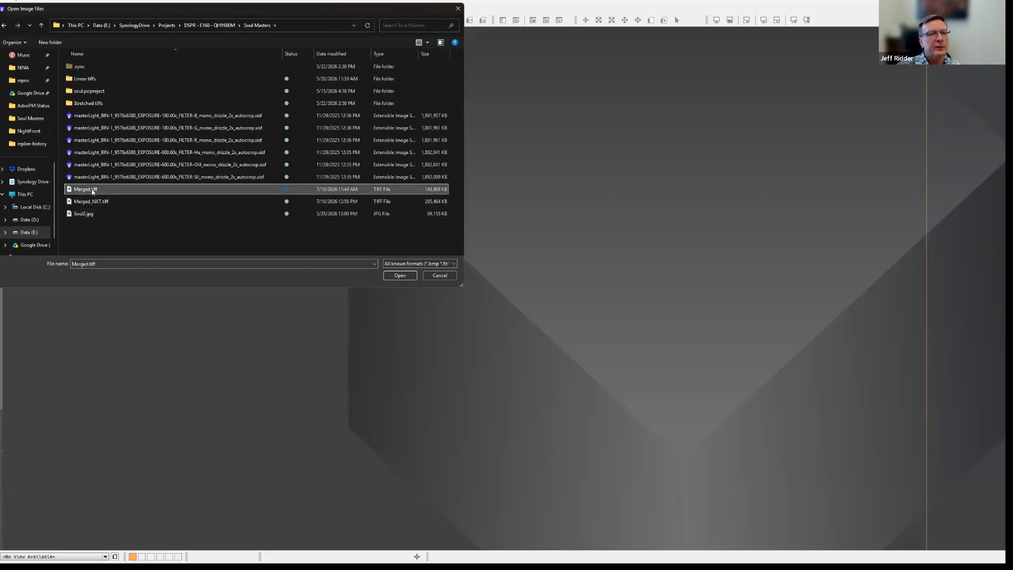
left_click(400, 276)
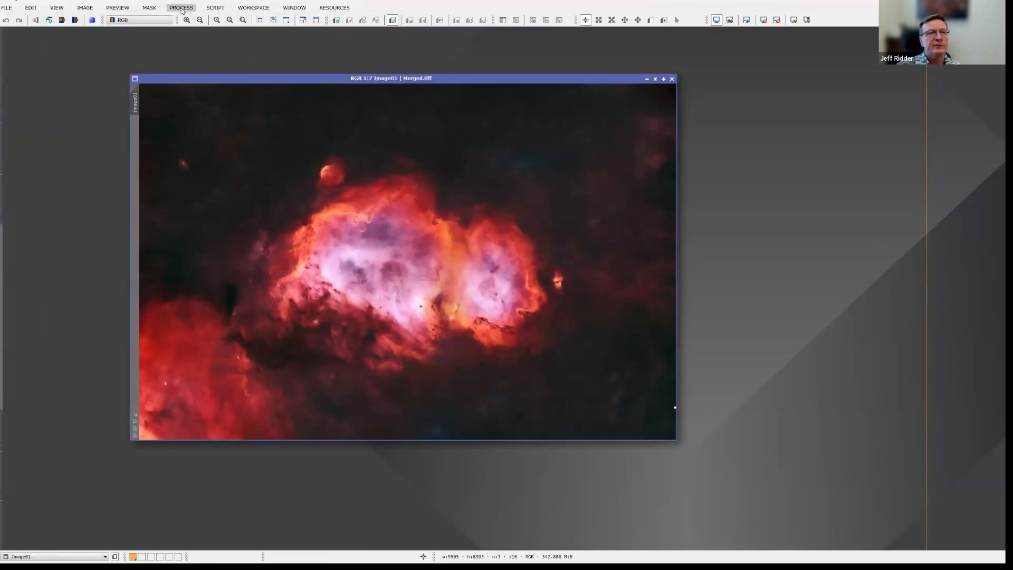
Start NoiseXTerminator with a real-time preview and limit the preview to a small region on the nebula's upper-right edge.
left_click(180, 9)
mouse_move(211, 20)
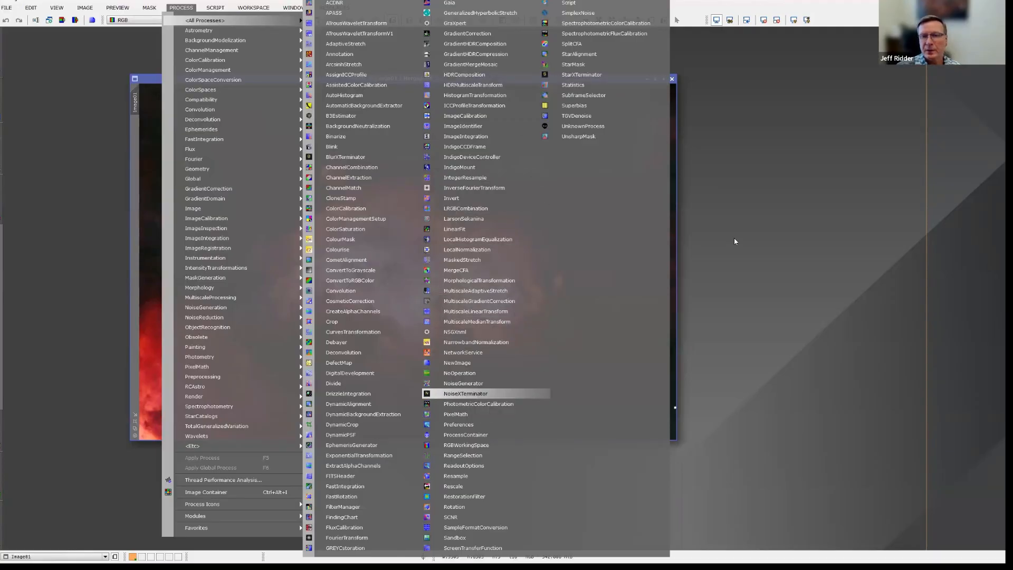
key("Return")
left_click(778, 223)
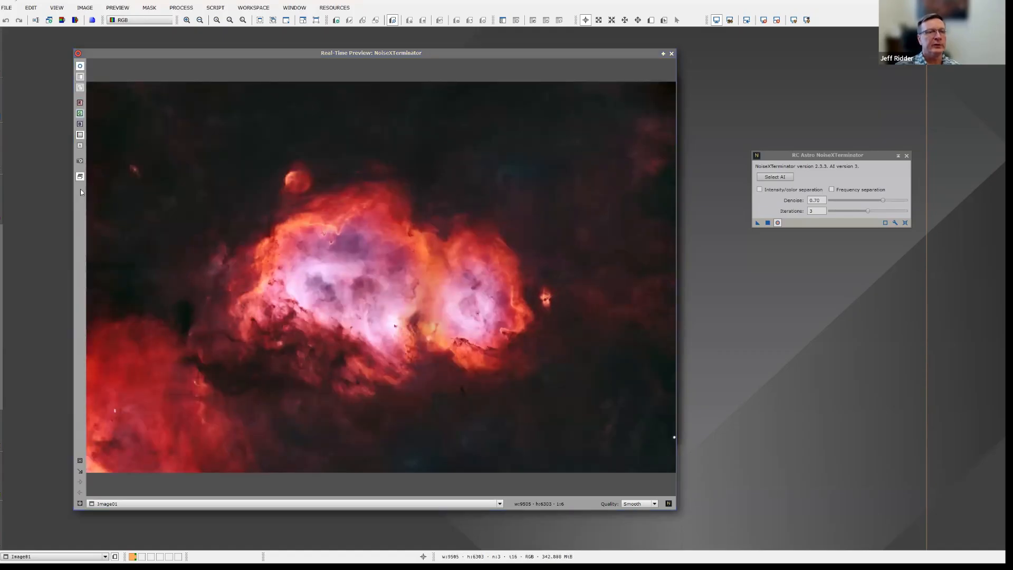
left_click(81, 461)
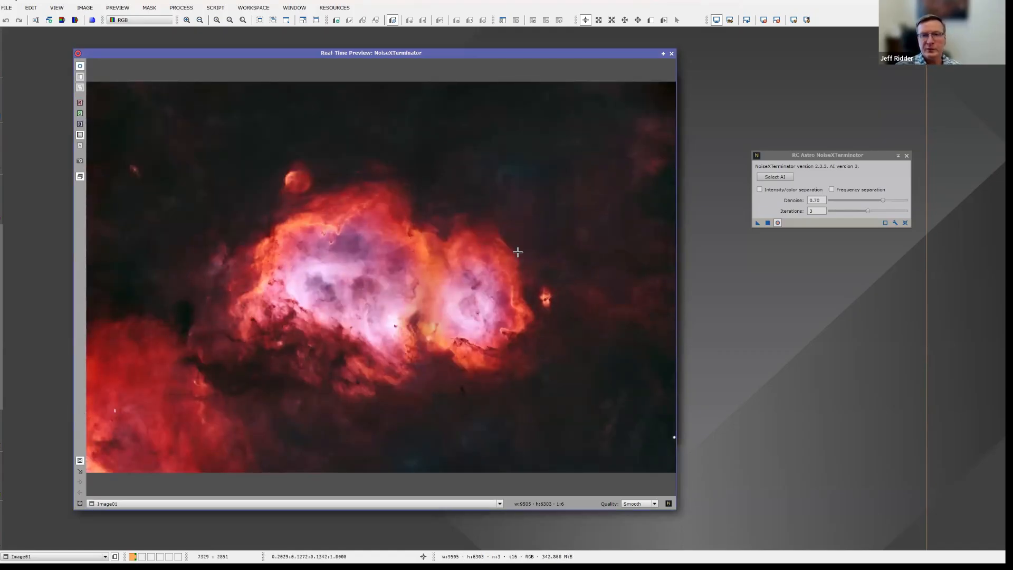
left_click_drag(497, 244, 530, 275)
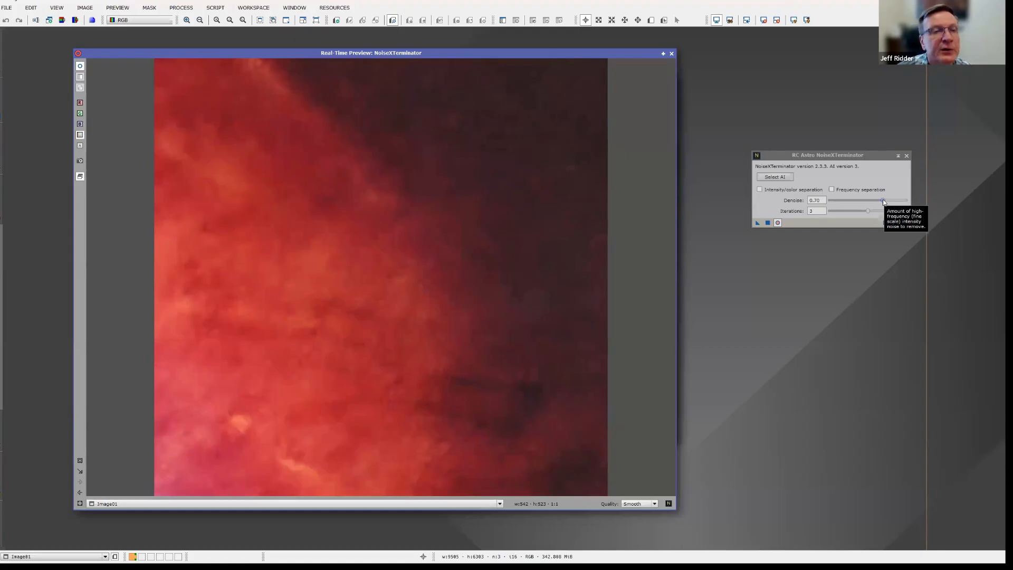
Set NoiseXTerminator's denoise amount to 0.75, close the real-time preview and apply the process to the whole Merged.tiff image.
left_click(825, 201)
key("BackSpace")
type("5")
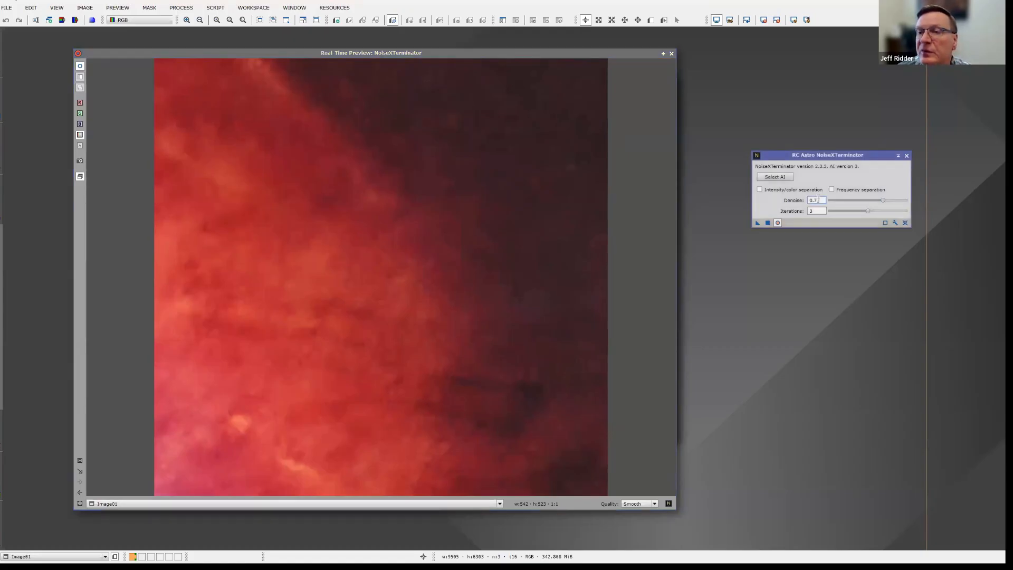
key("Tab")
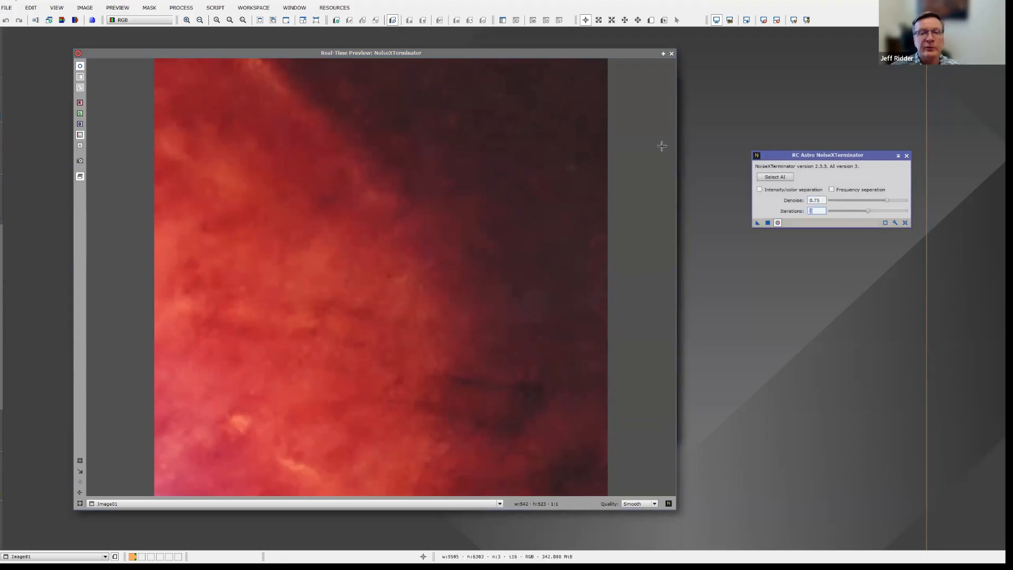
left_click(673, 55)
left_click(673, 54)
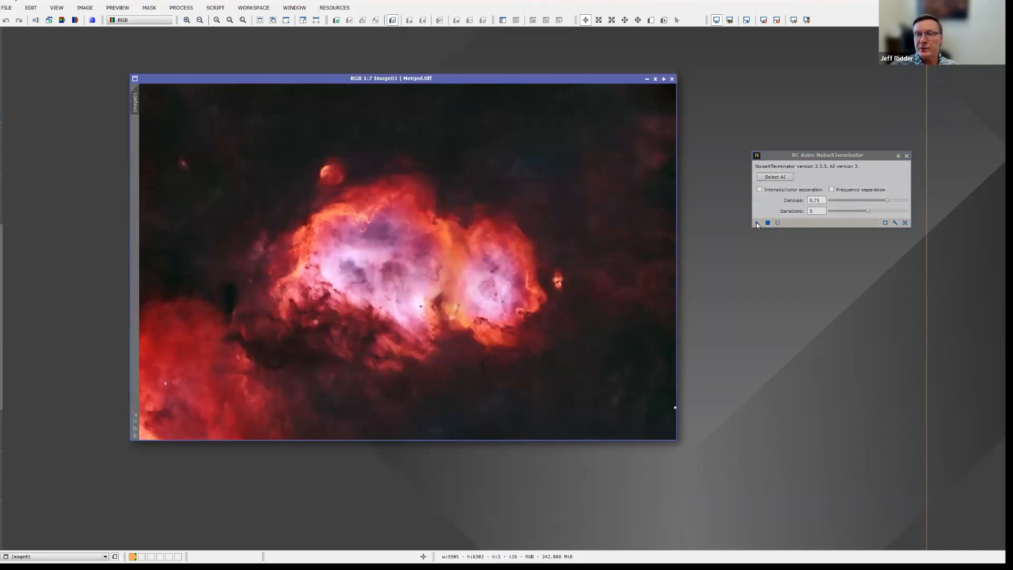
left_click_drag(481, 212, 480, 220)
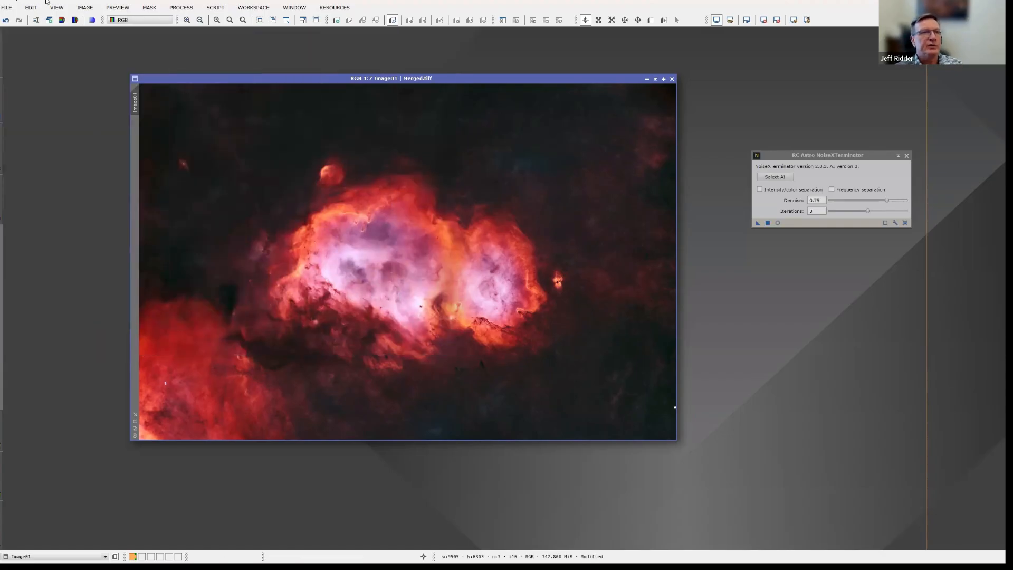
Save the denoised image as Merged_NXT.tiff in the Soul Masters folder, overwriting the existing file, as 16-bit unsigned integer with Deflate compression.
left_click(6, 8)
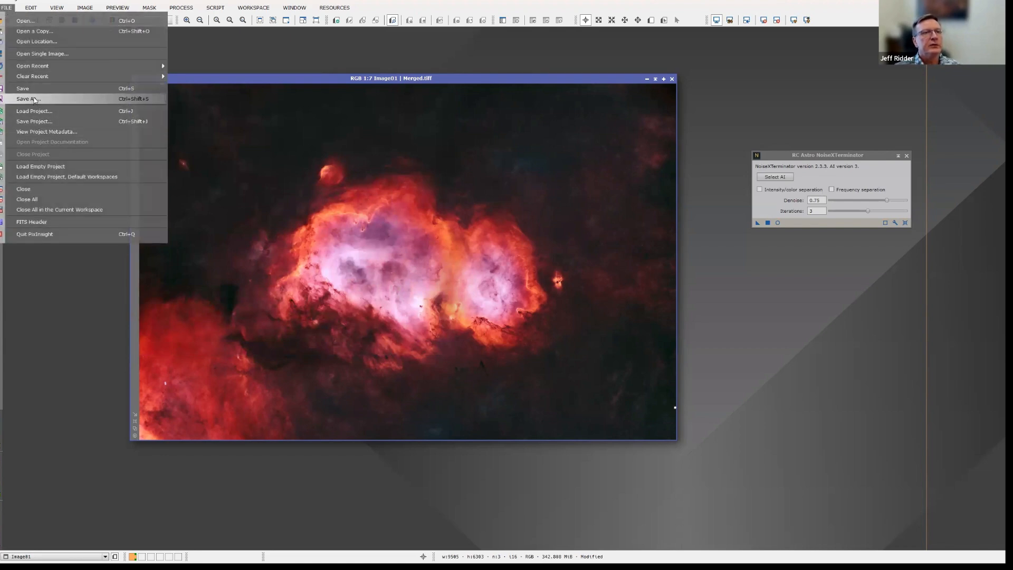
left_click(34, 100)
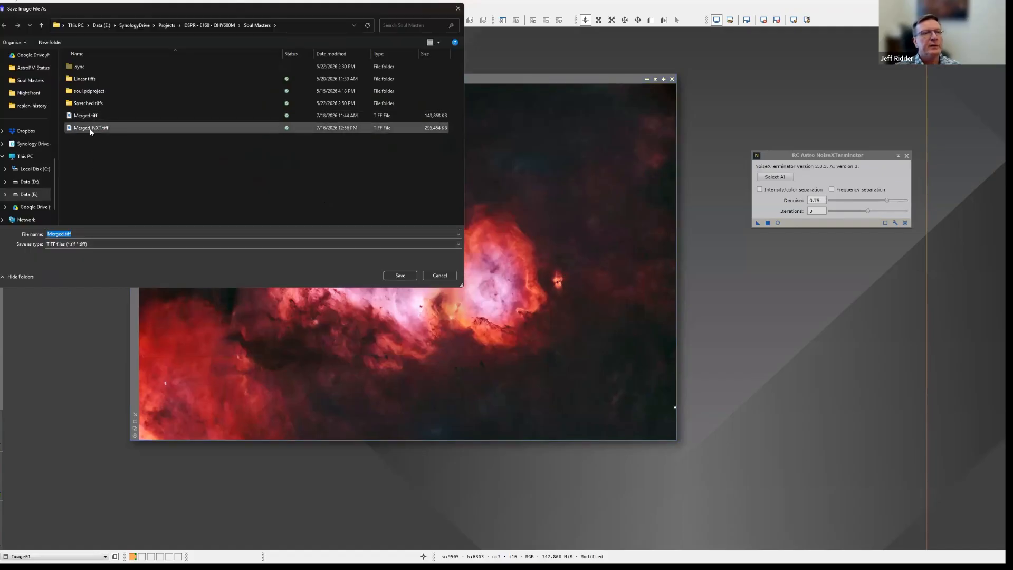
left_click(400, 275)
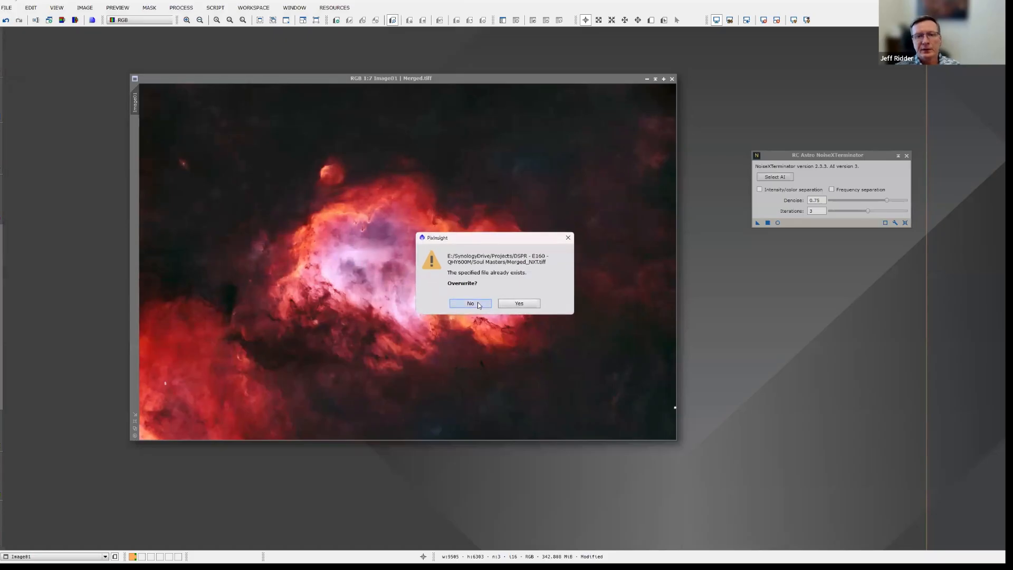
left_click(508, 305)
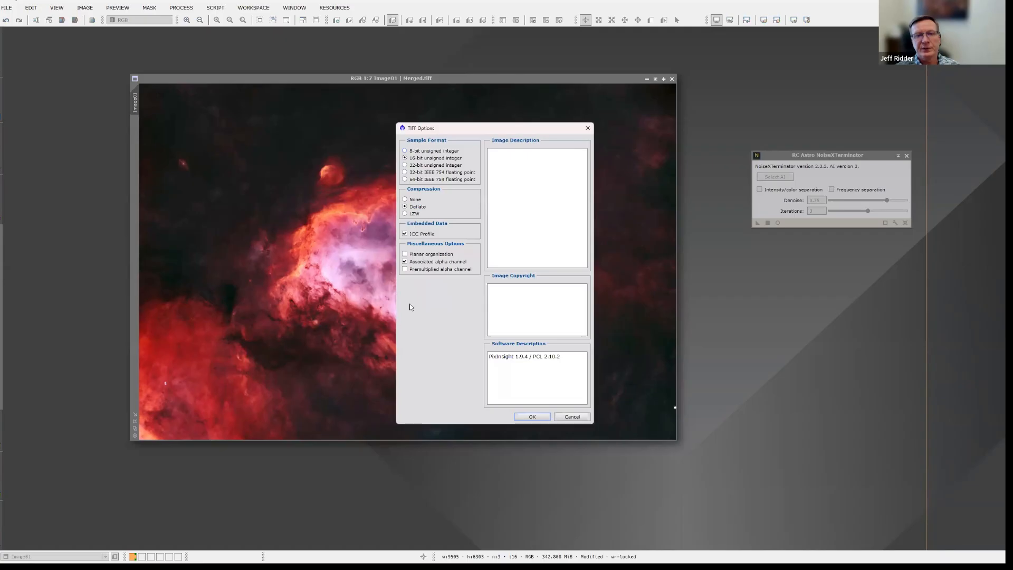
left_click(532, 416)
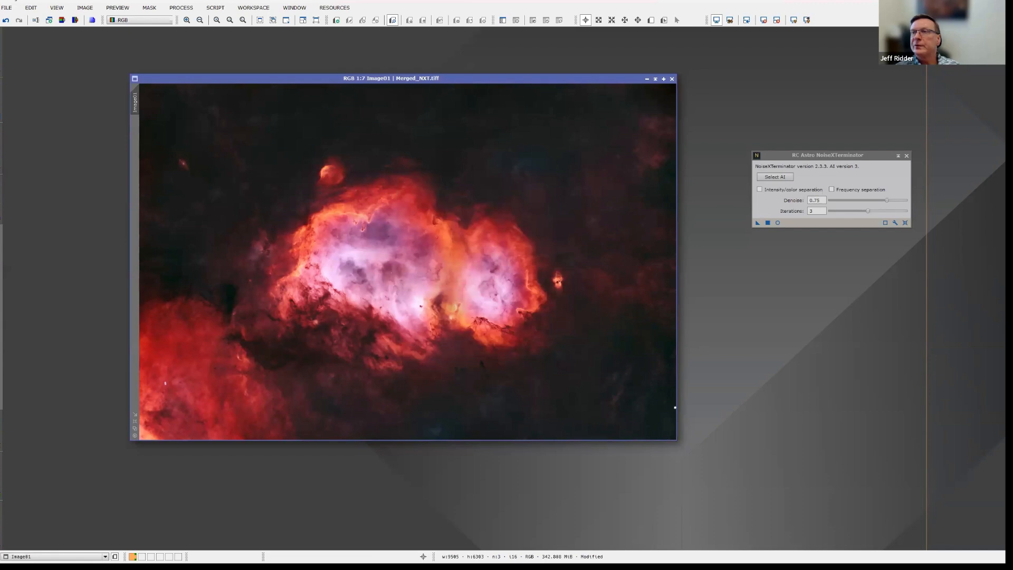
Switch to Affinity and place Merged_NXT.tiff as a linked image above all layers, covering the whole canvas from its top-left corner.
key("alt+Tab")
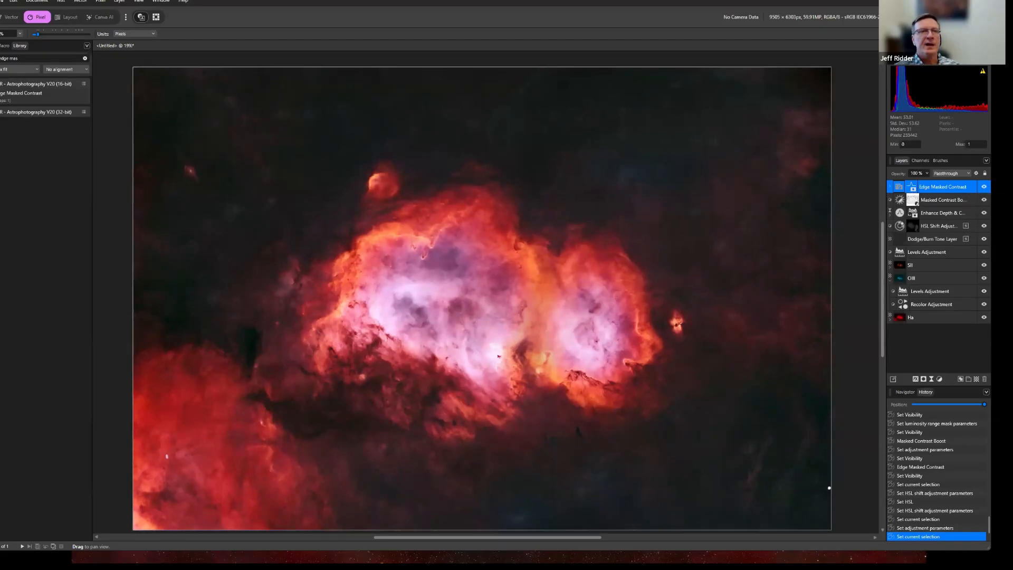
left_click(3, 2)
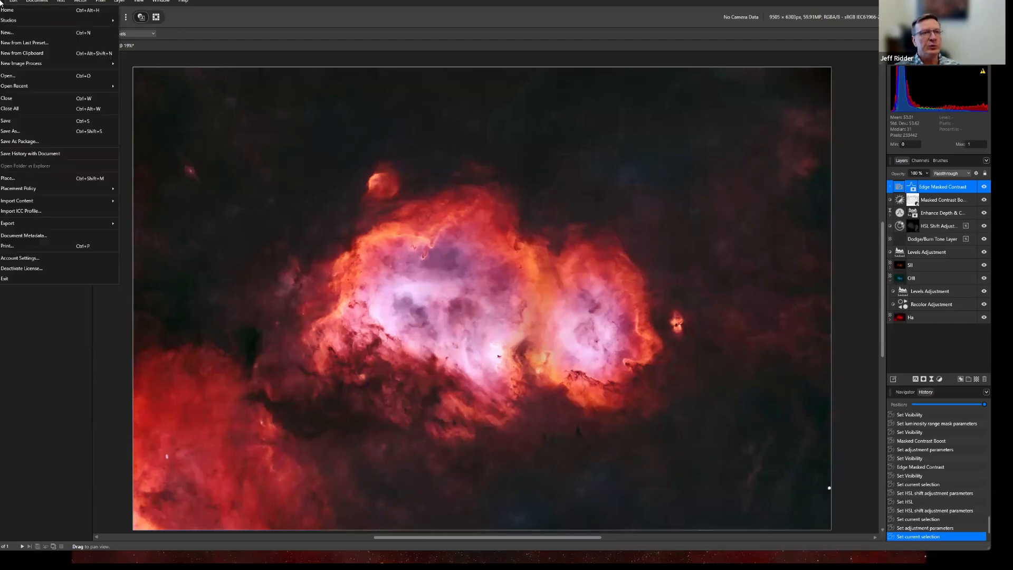
left_click(24, 182)
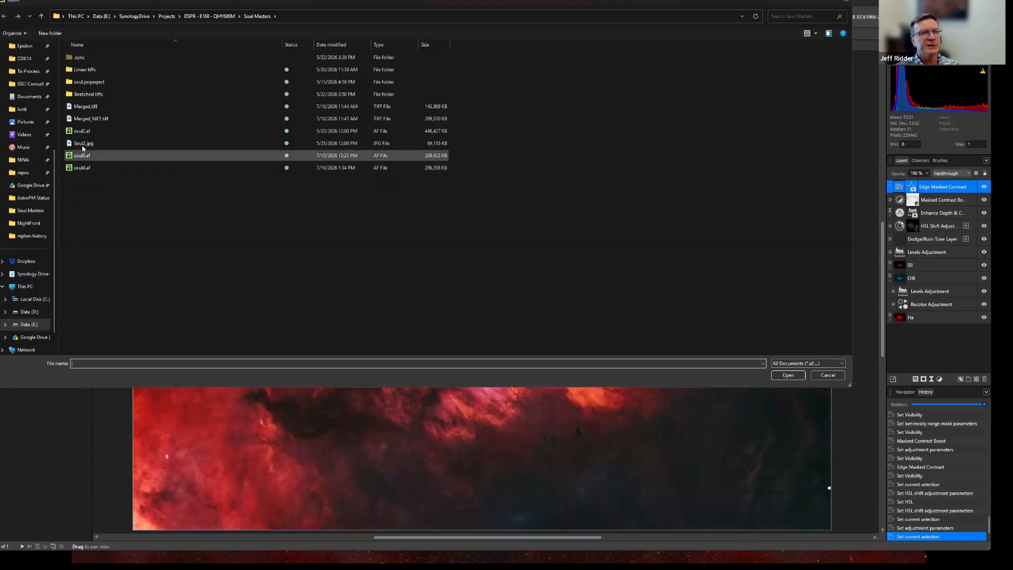
left_click(92, 123)
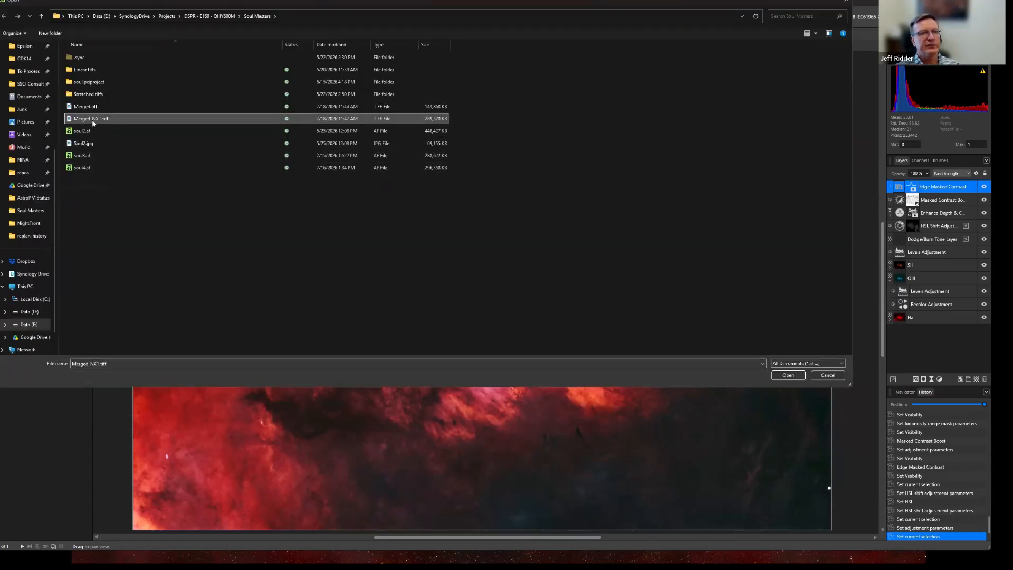
left_click(792, 375)
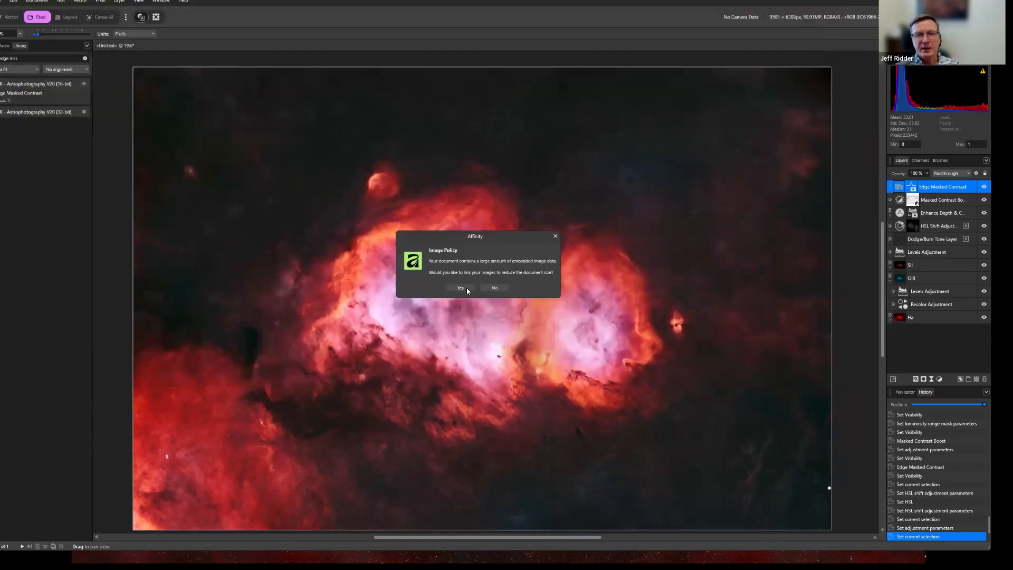
left_click(463, 288)
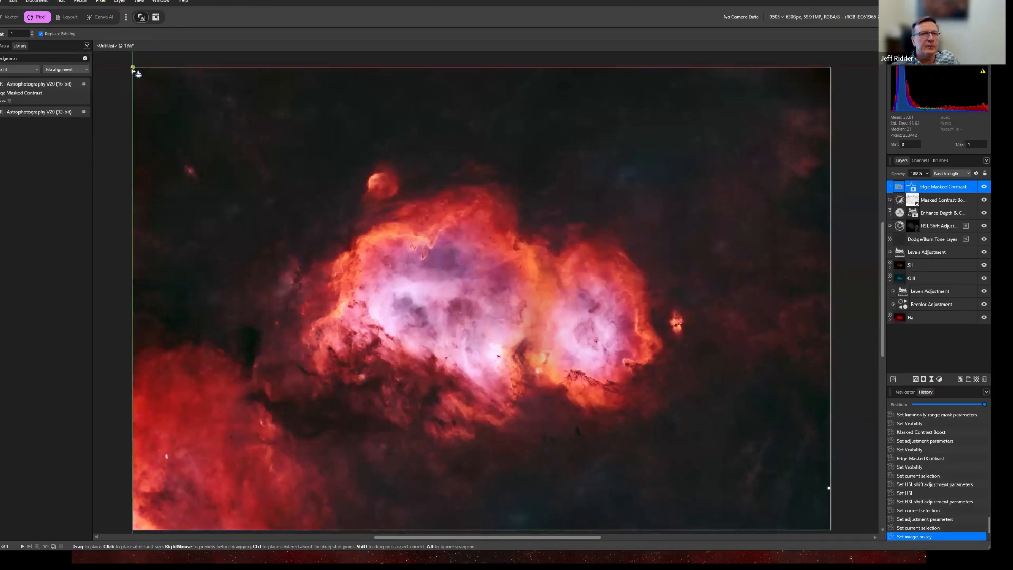
left_click_drag(133, 67, 848, 501)
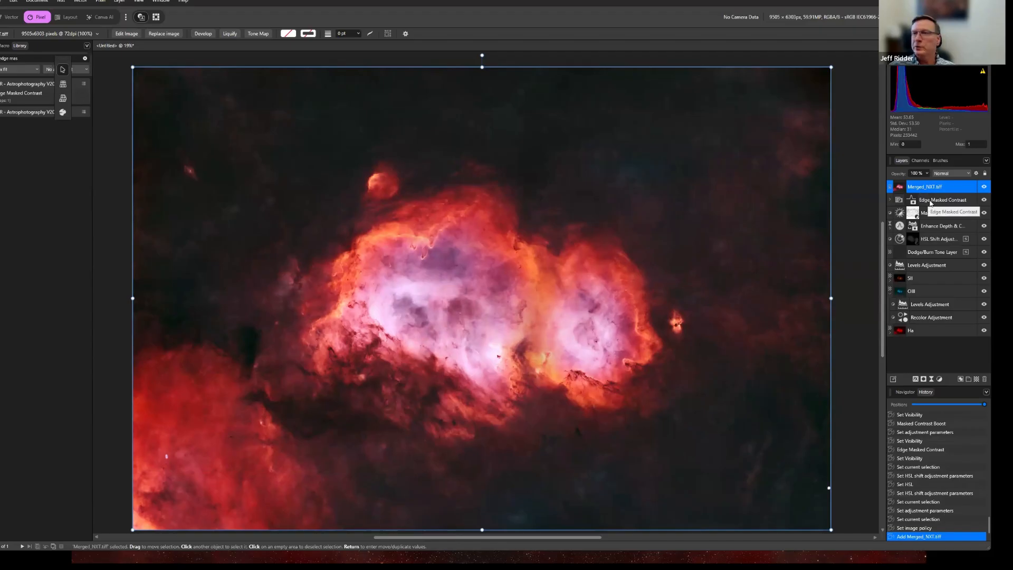
Rename the placed Merged_NXT.tiff layer to Merged and duplicate it.
double_click(938, 189)
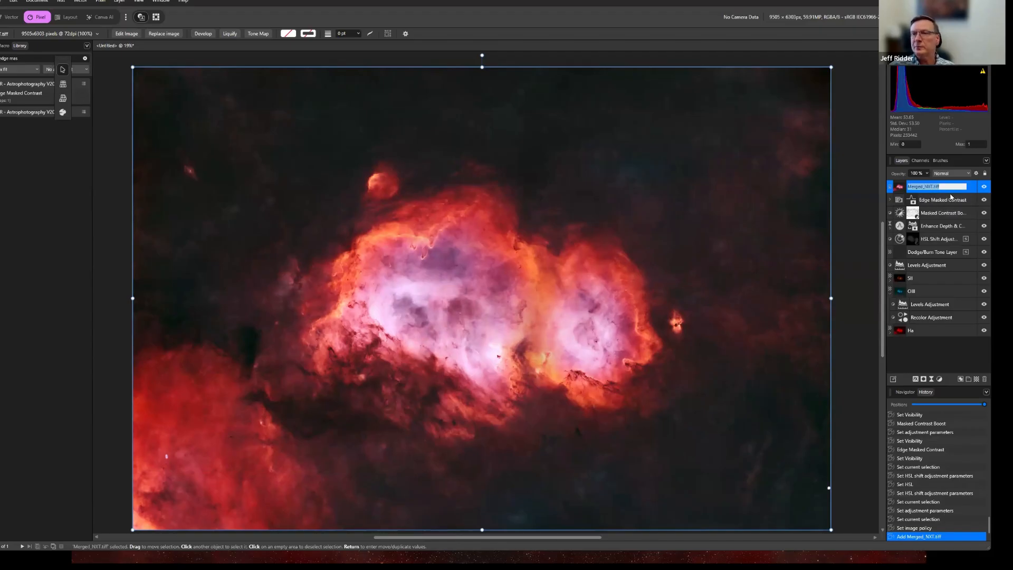
type("Merged")
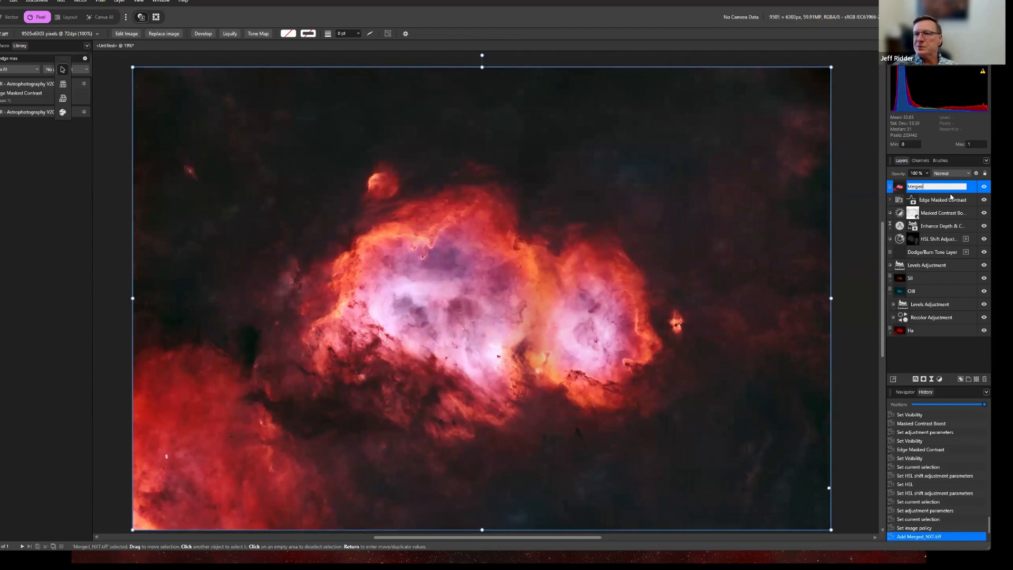
key("Return")
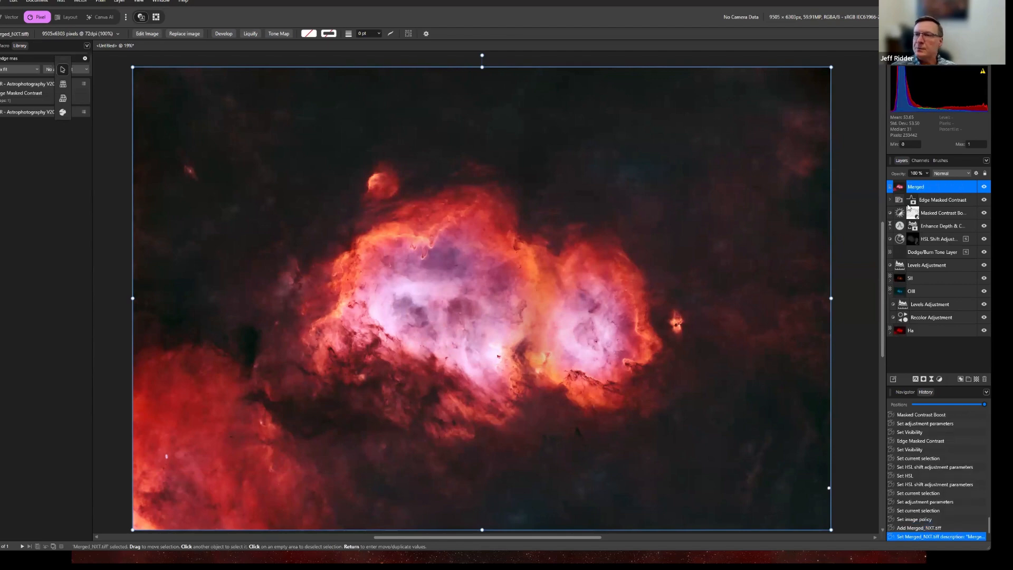
right_click(930, 190)
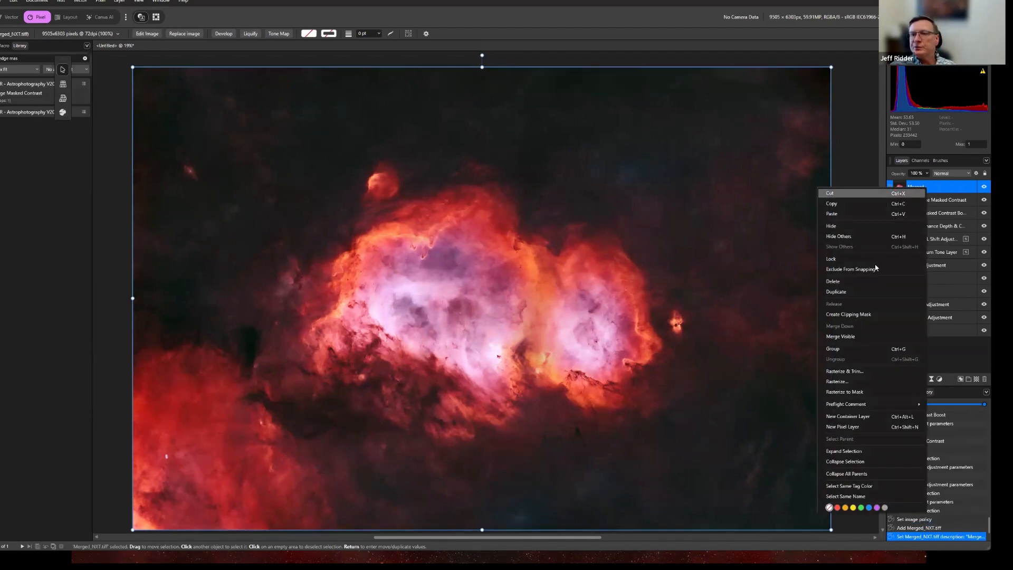
left_click(868, 294)
Rename the duplicated layer to Blend and set its blend mode to Screen.
double_click(938, 191)
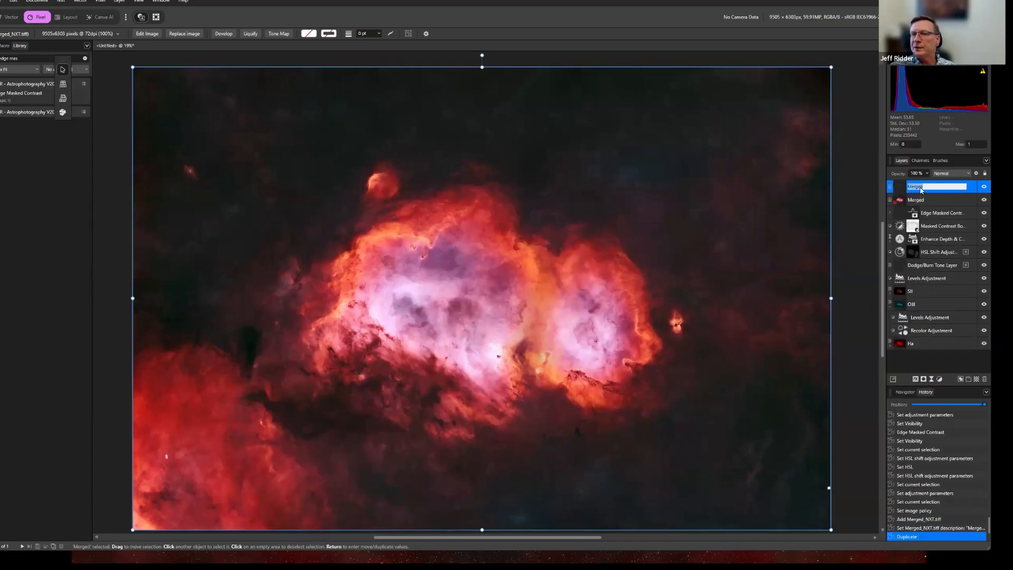
type("Blend")
key("Return")
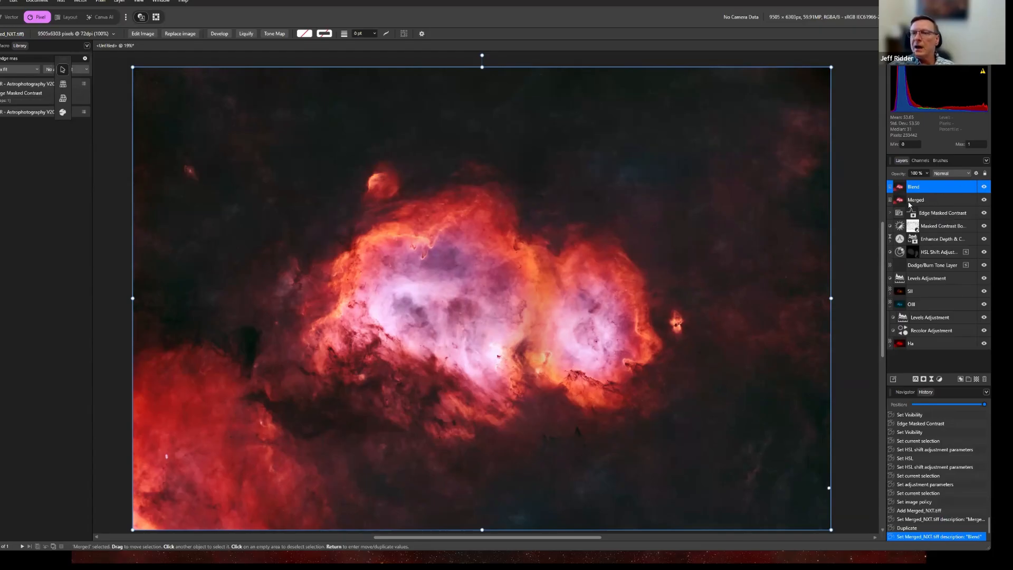
left_click(970, 174)
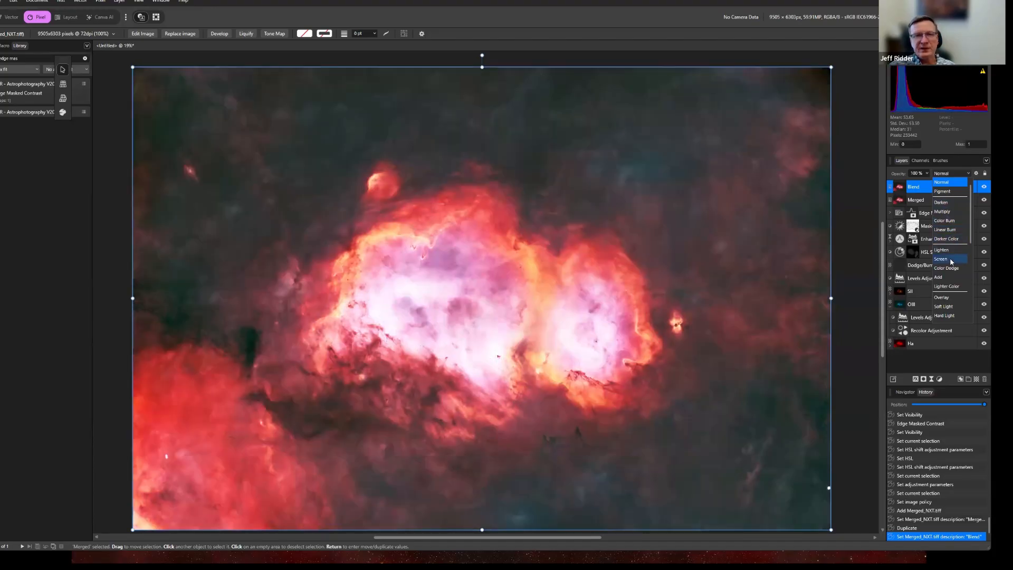
left_click(951, 262)
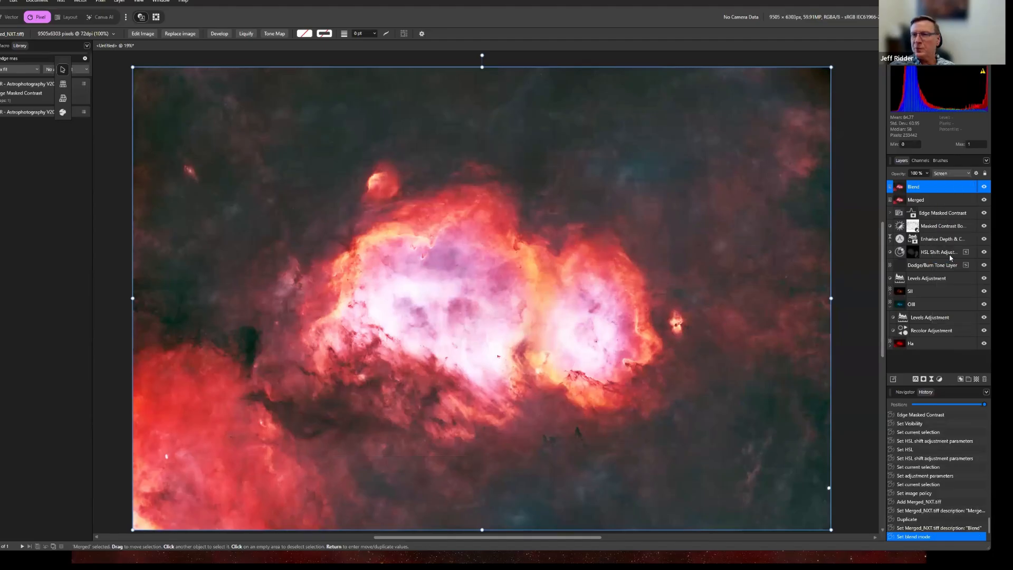
Lower the Blend layer's opacity to about 23% and compare the image with the layer hidden and shown.
left_click(928, 174)
left_click_drag(928, 182, 889, 185)
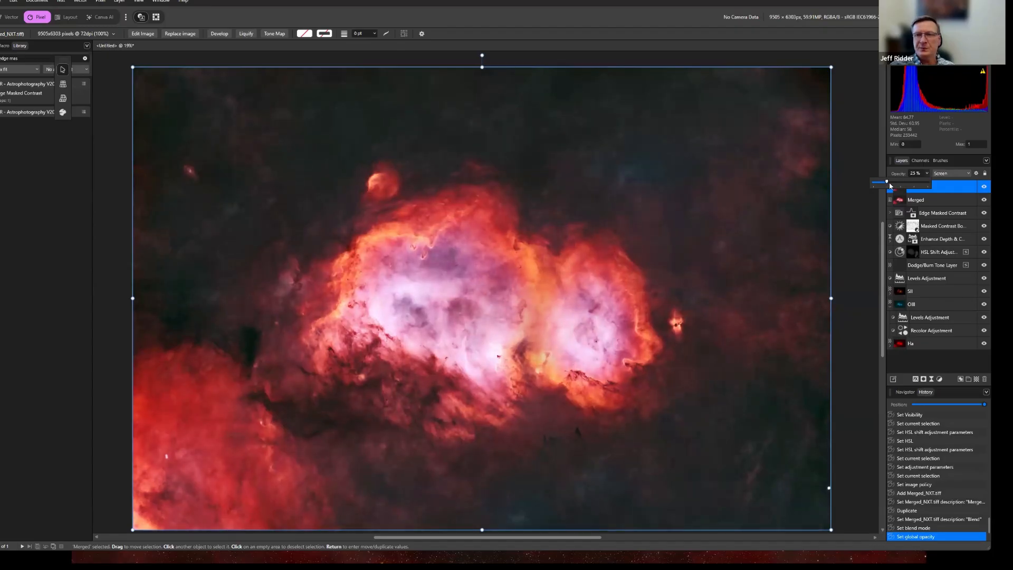
left_click(985, 188)
left_click(985, 187)
left_click(985, 188)
left_click(985, 187)
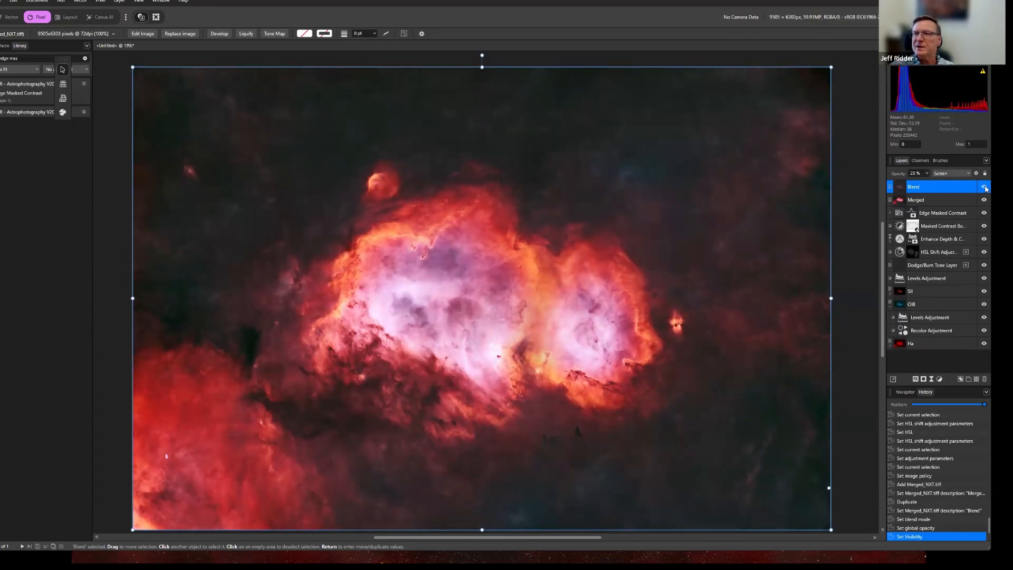
left_click(985, 187)
left_click(985, 187)
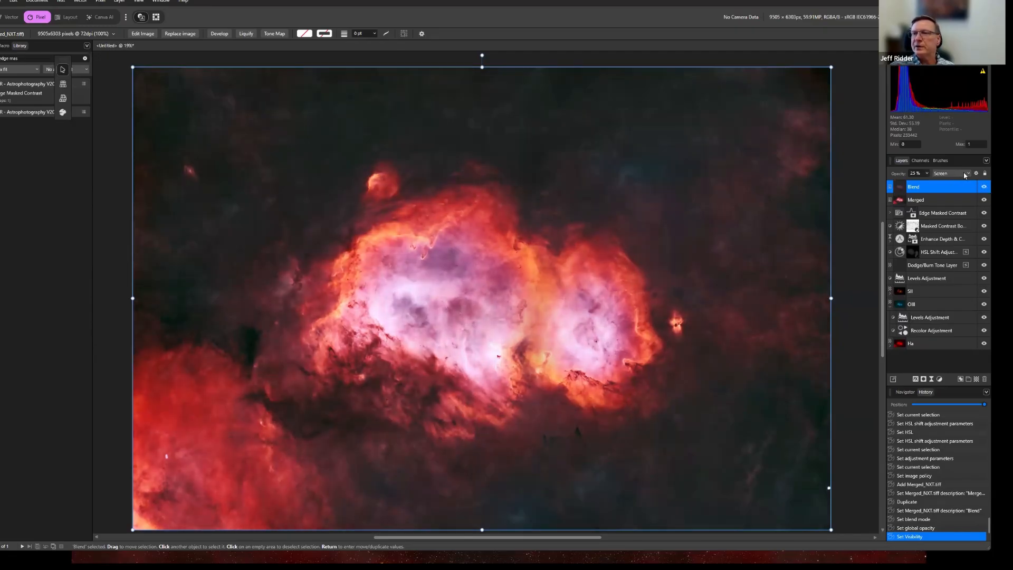
Change the Blend layer's blend mode to Soft Light, set its opacity to 21% and compare before and after.
left_click(970, 175)
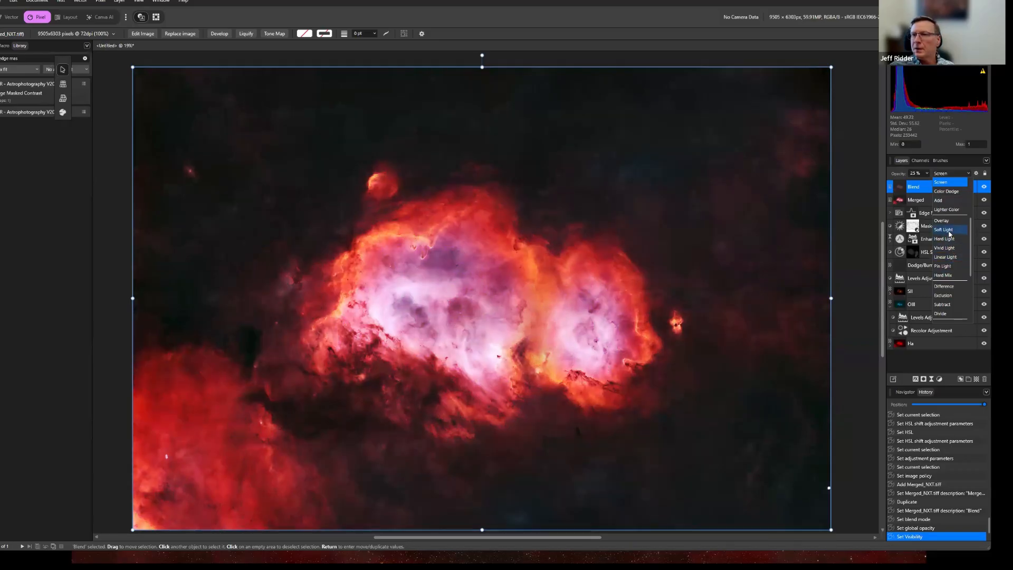
left_click(950, 231)
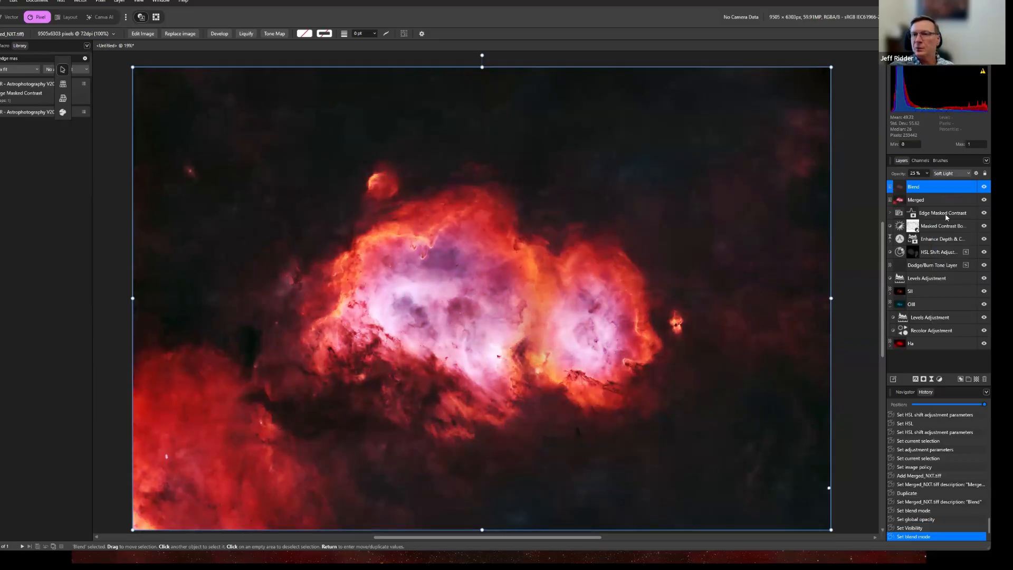
left_click(985, 187)
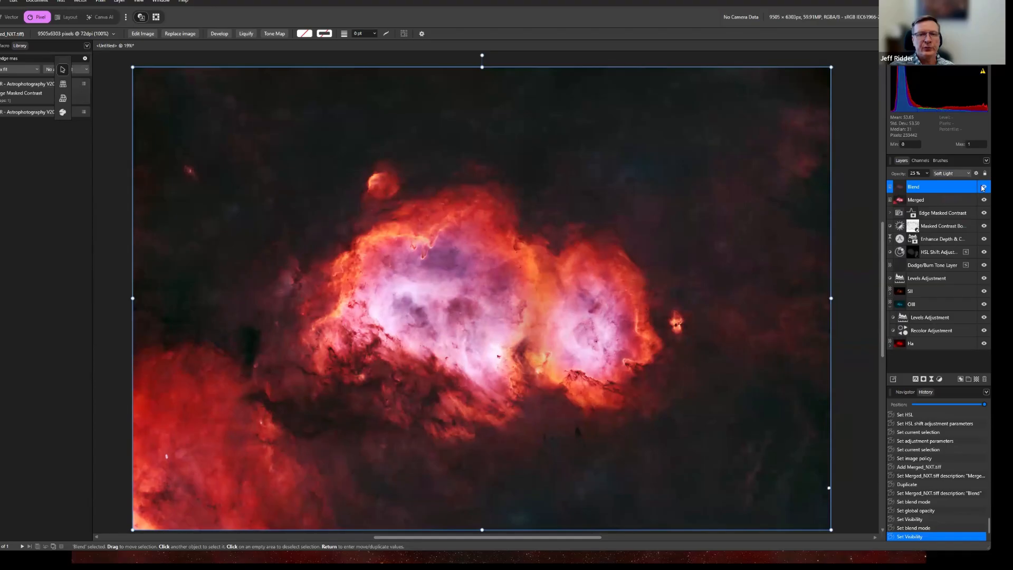
left_click(928, 173)
mouse_move(929, 182)
left_mouse_down()
mouse_move(974, 182)
mouse_move(995, 195)
mouse_move(866, 188)
mouse_move(927, 189)
left_mouse_up()
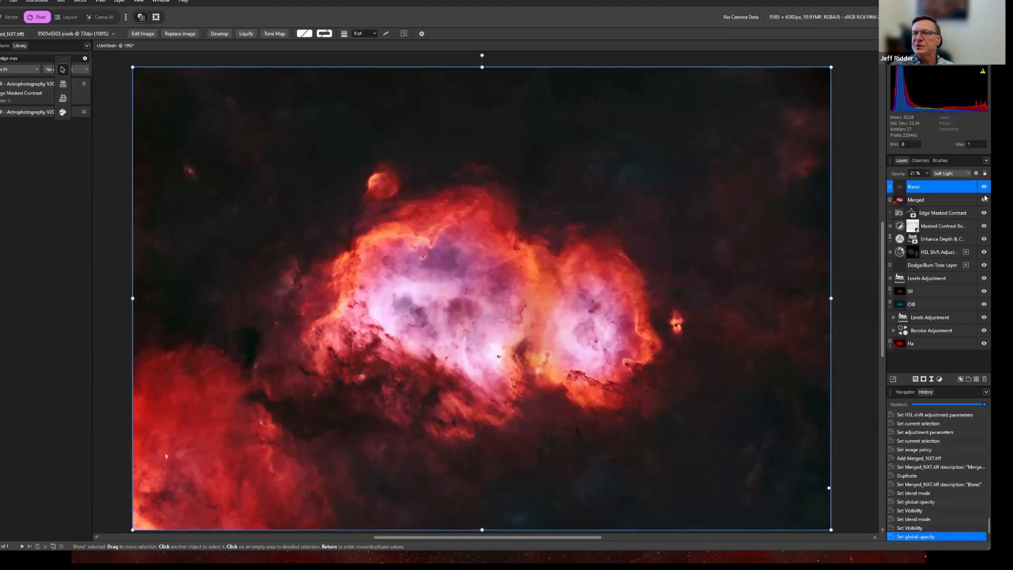
left_click(984, 187)
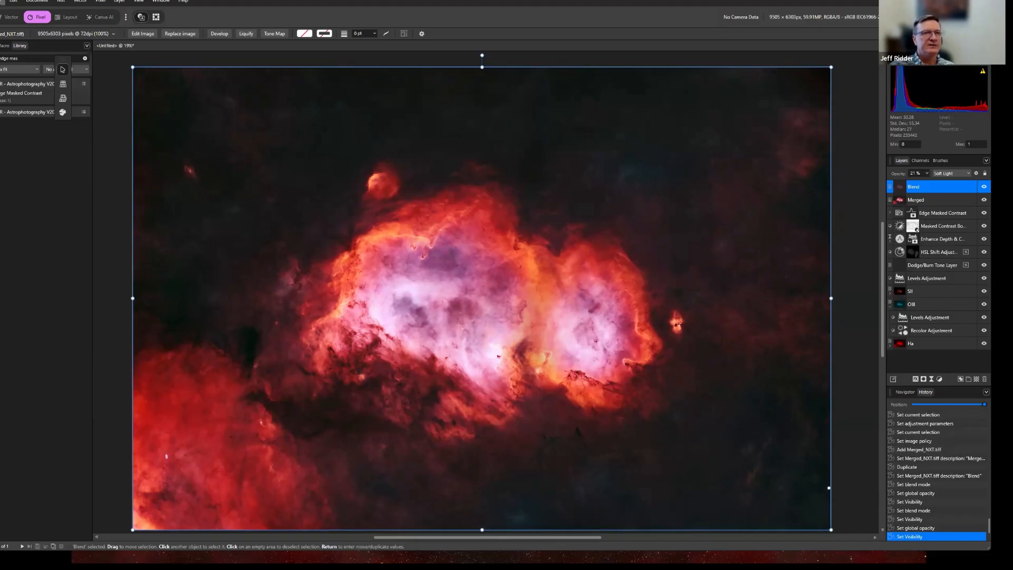
Place stars.tif from the Stretched tiffs folder above all layers across the full canvas and set its blend mode to Screen.
left_click(2, 1)
left_click(23, 181)
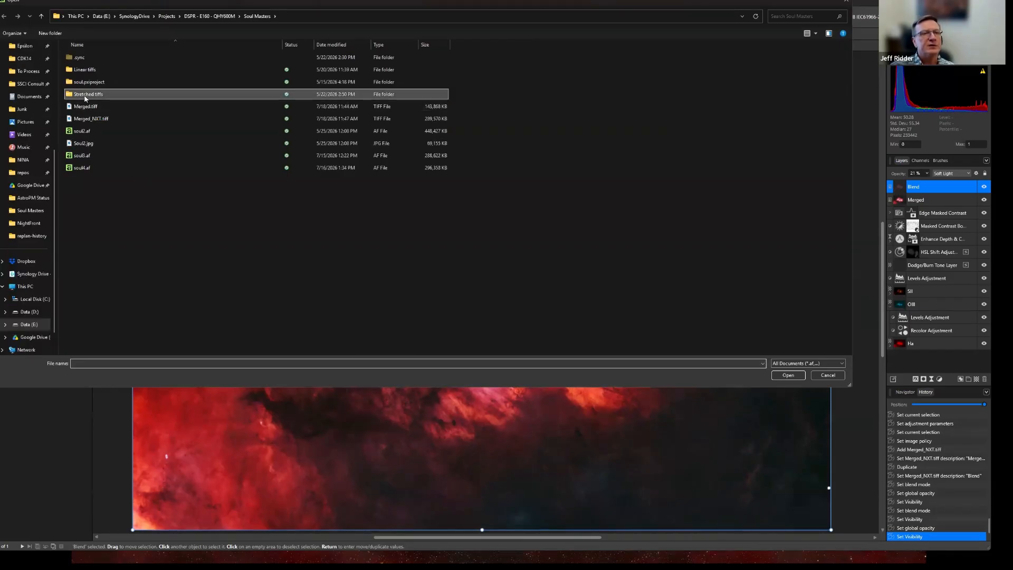
double_click(237, 95)
left_click(216, 69)
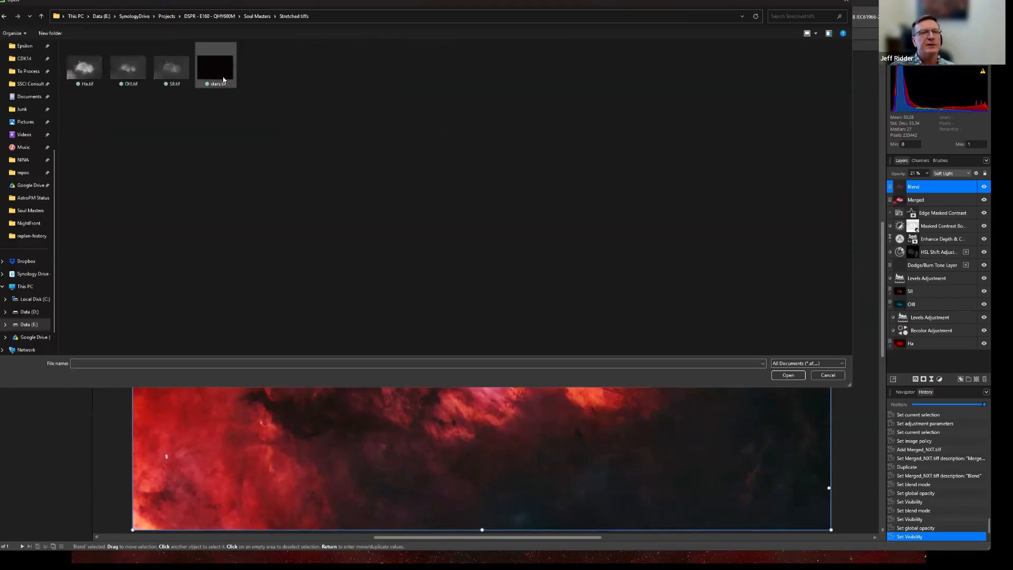
left_click(788, 376)
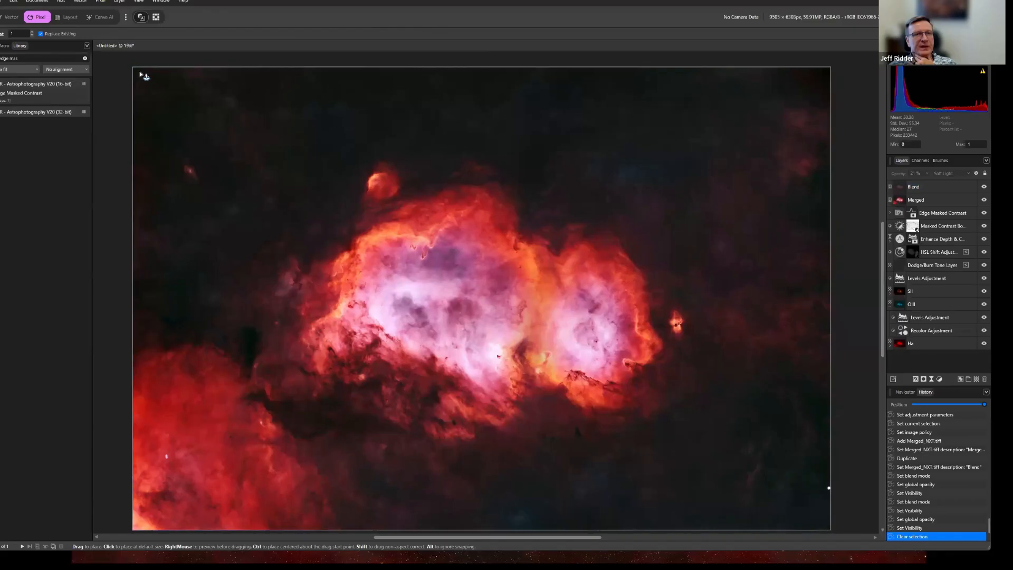
left_click_drag(135, 72, 832, 512)
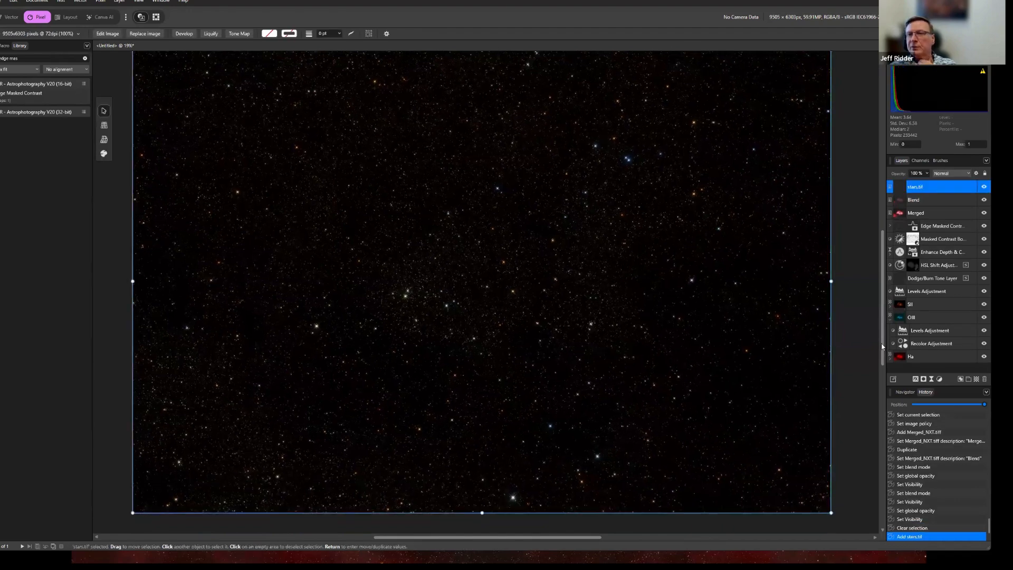
left_click(962, 176)
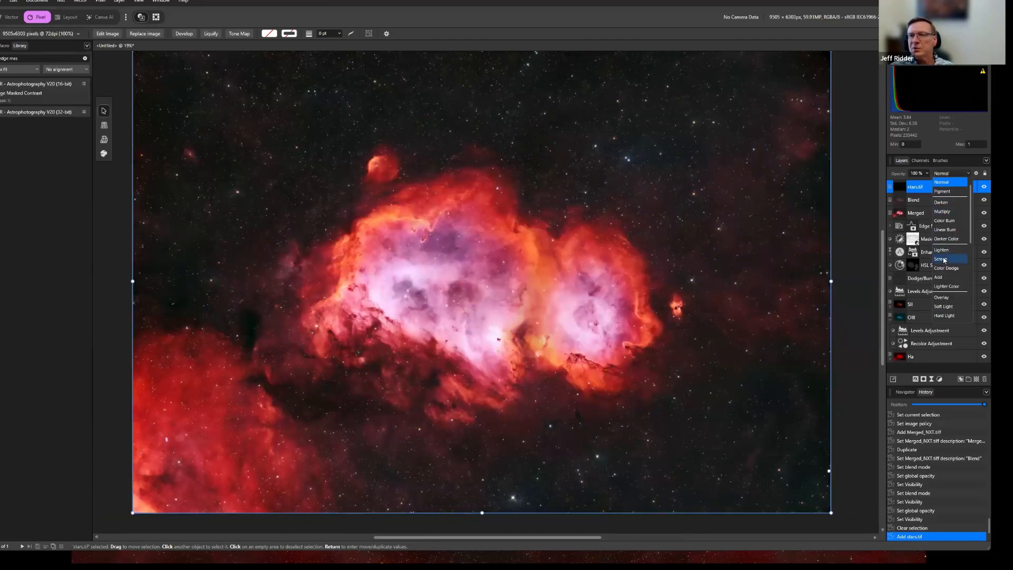
left_click(944, 260)
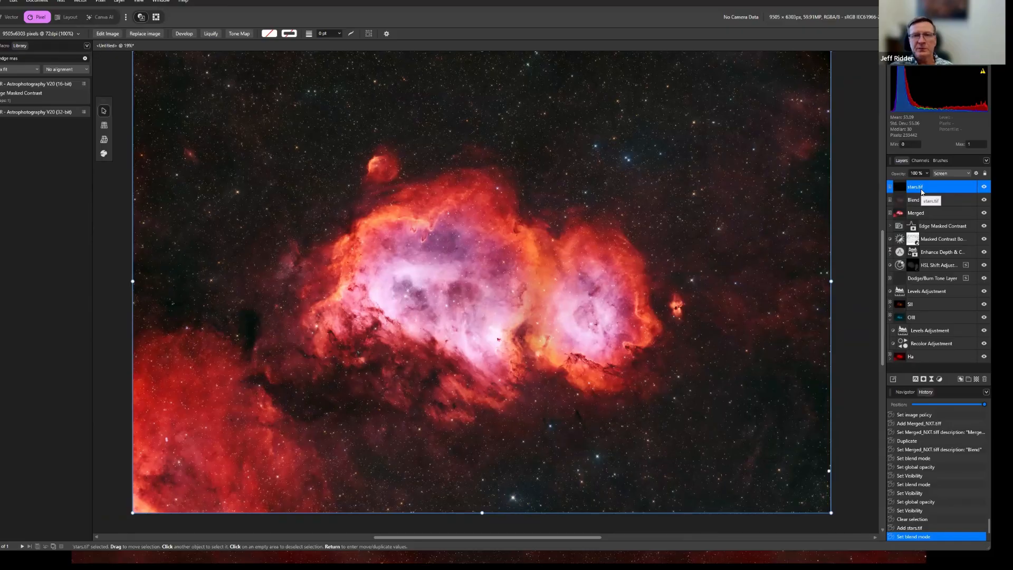
Add a Vibrance adjustment and nest it inside the stars.tif layer.
left_click(940, 380)
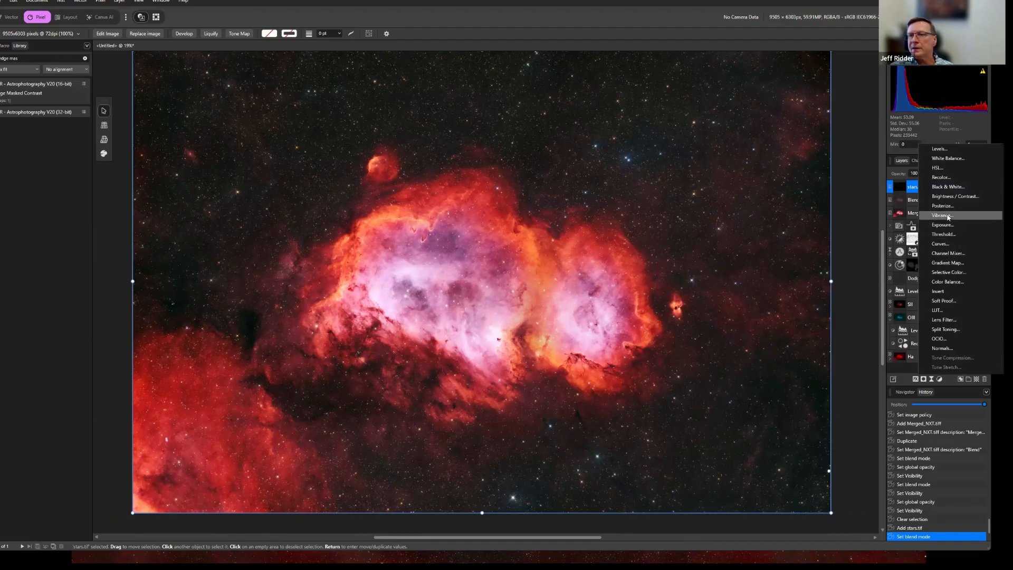
left_click(950, 218)
left_click(886, 445)
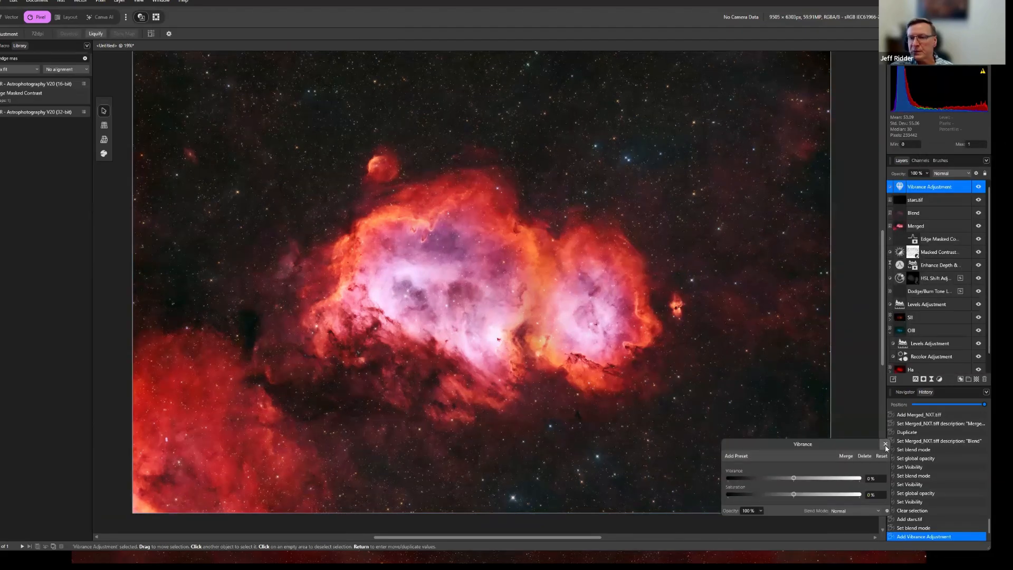
left_click_drag(915, 189, 890, 191)
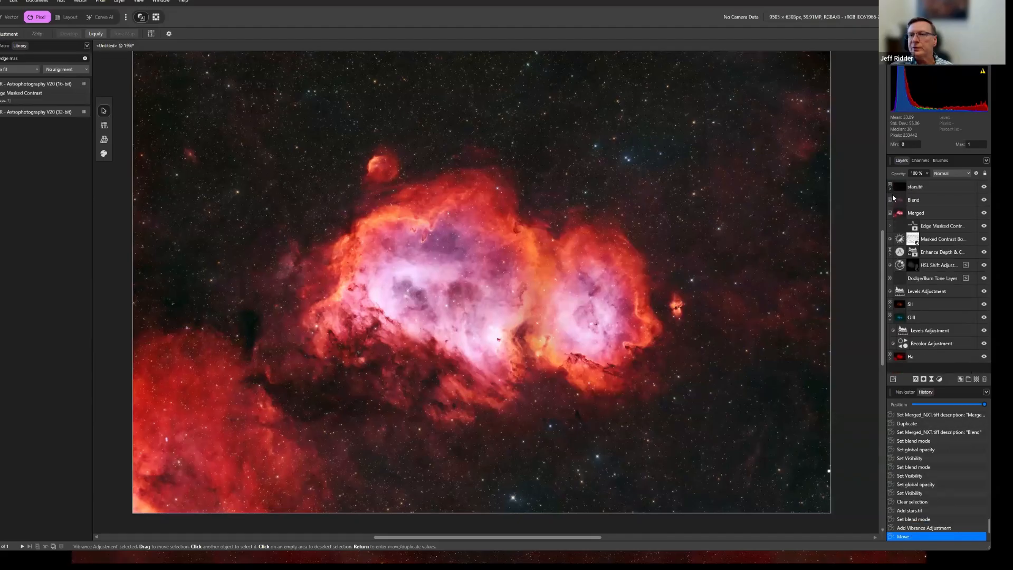
left_click(889, 187)
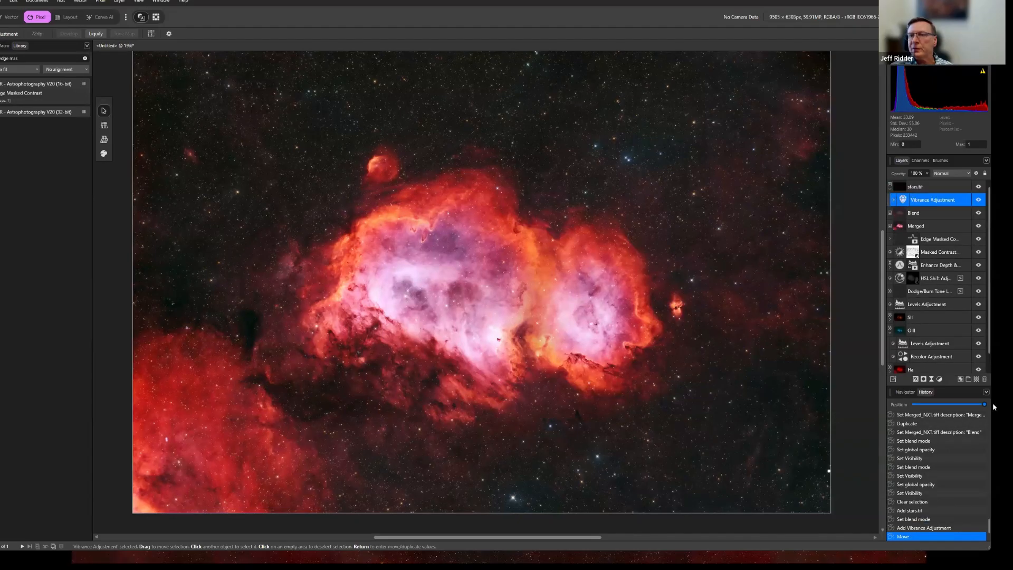
Add a Levels adjustment at default settings inside the stars.tif layer, above the Vibrance adjustment.
left_click(939, 380)
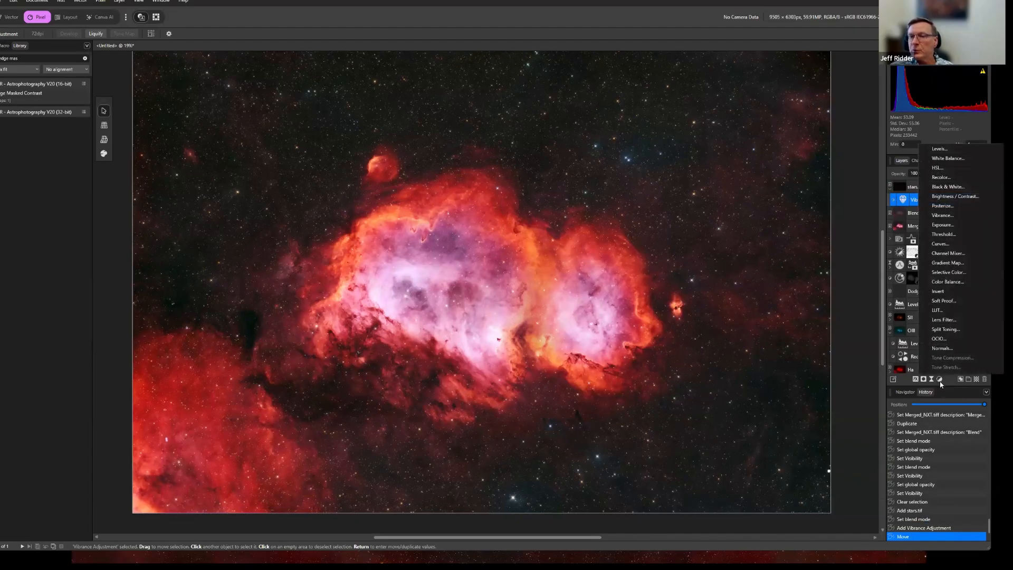
left_click(940, 149)
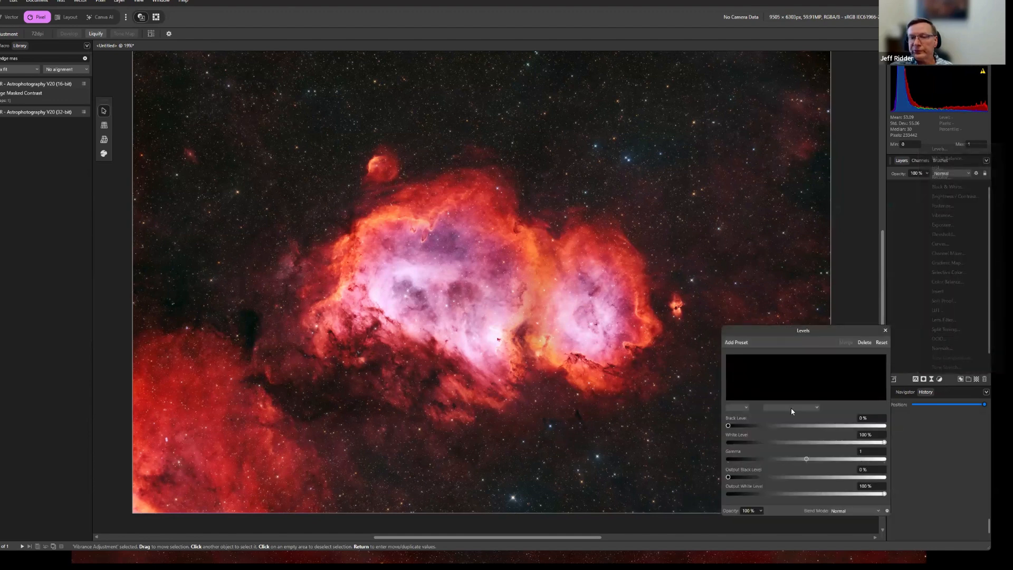
left_click(886, 331)
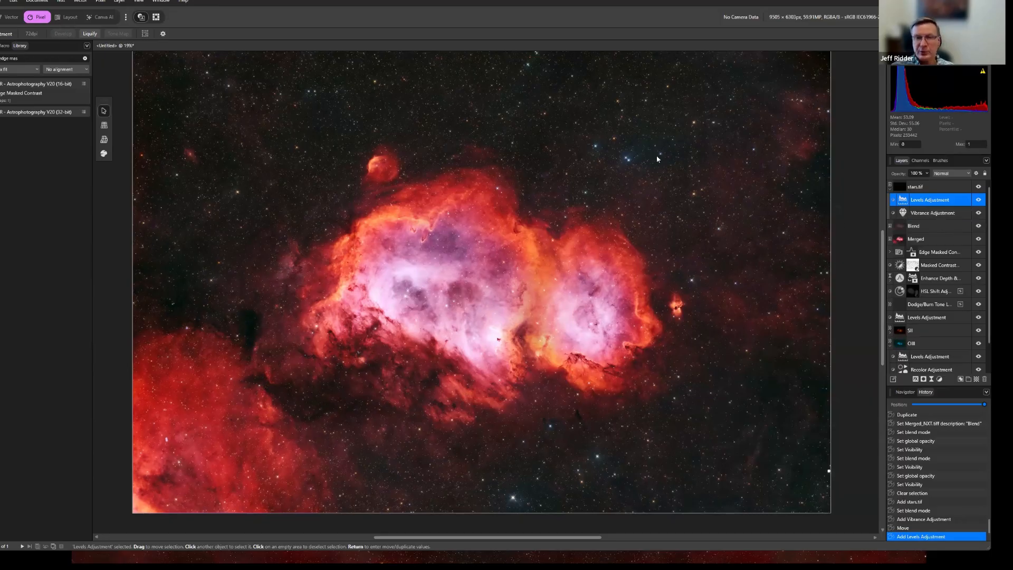
Set the stars' Vibrance adjustment to 39% vibrance and 28% saturation, and check its effect on the star field at 100%.
key("ctrl+1")
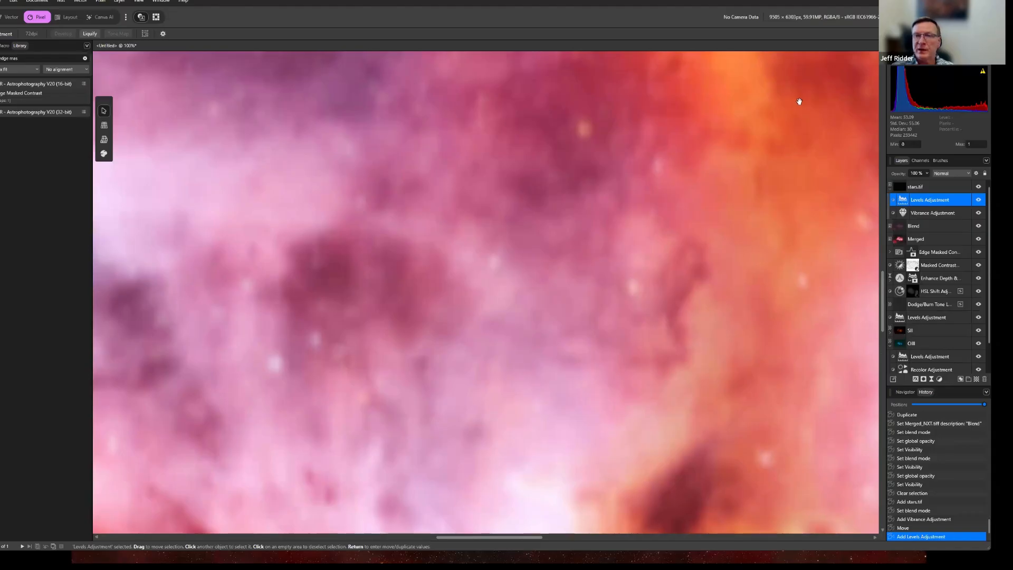
left_click_drag(800, 103, 558, 428)
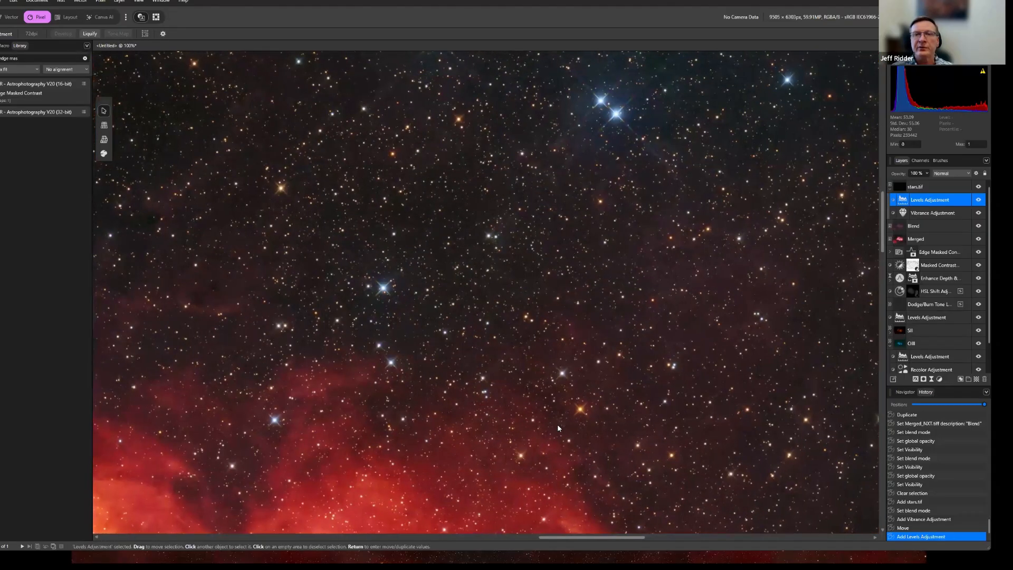
double_click(903, 213)
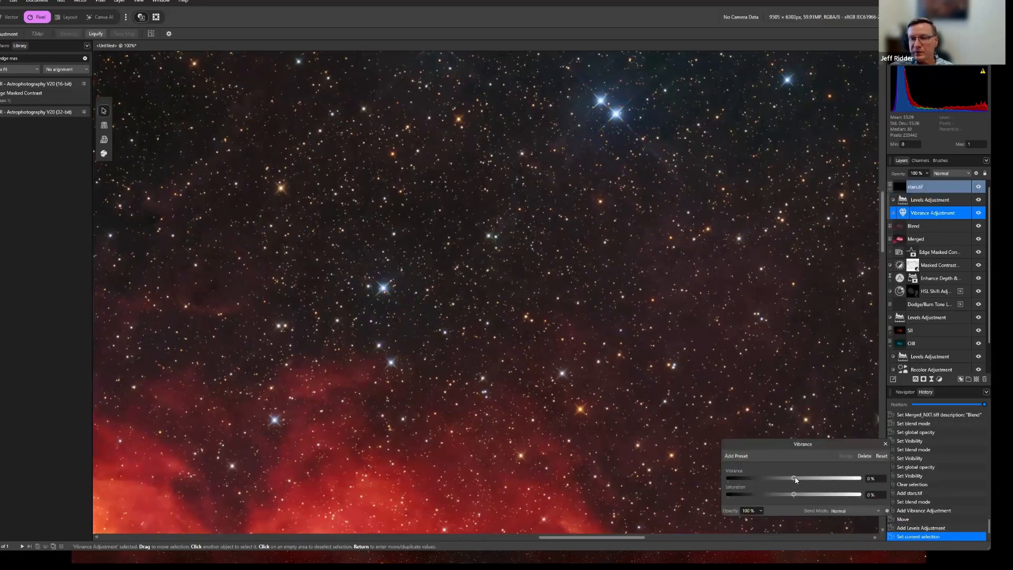
left_click_drag(794, 480, 810, 480)
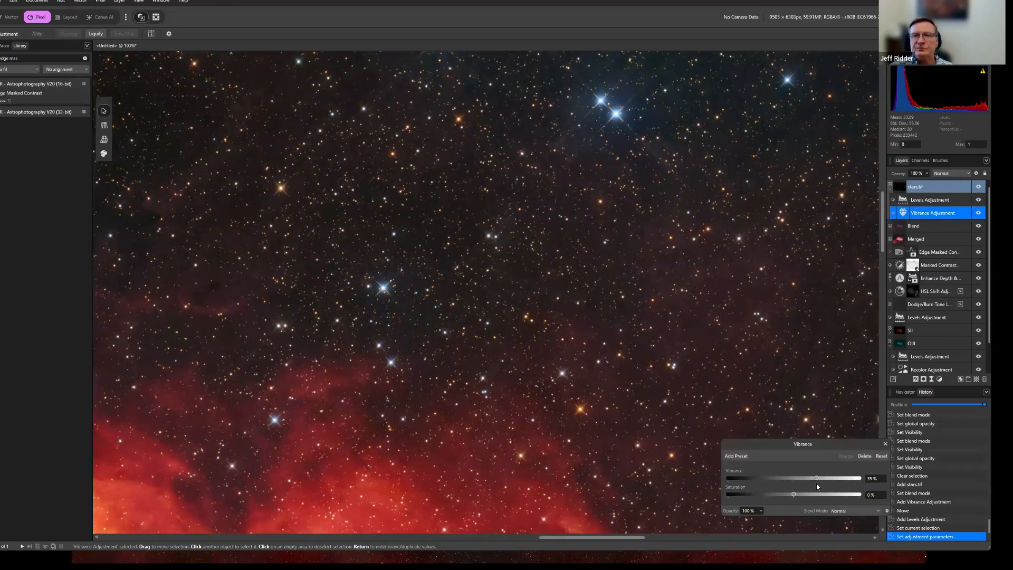
mouse_move(817, 484)
left_mouse_down()
mouse_move(805, 496)
mouse_move(814, 499)
left_mouse_up()
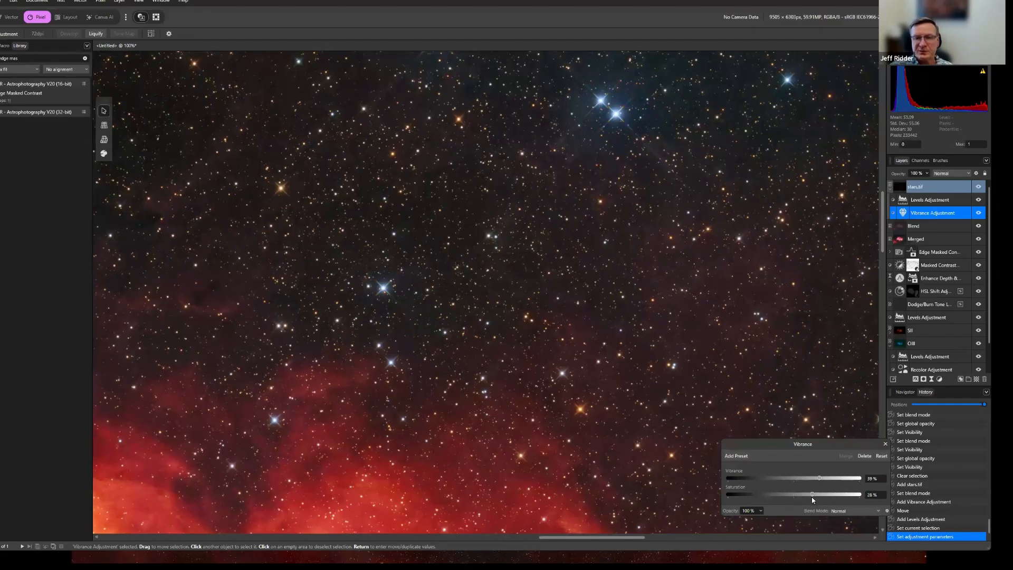
left_click(979, 212)
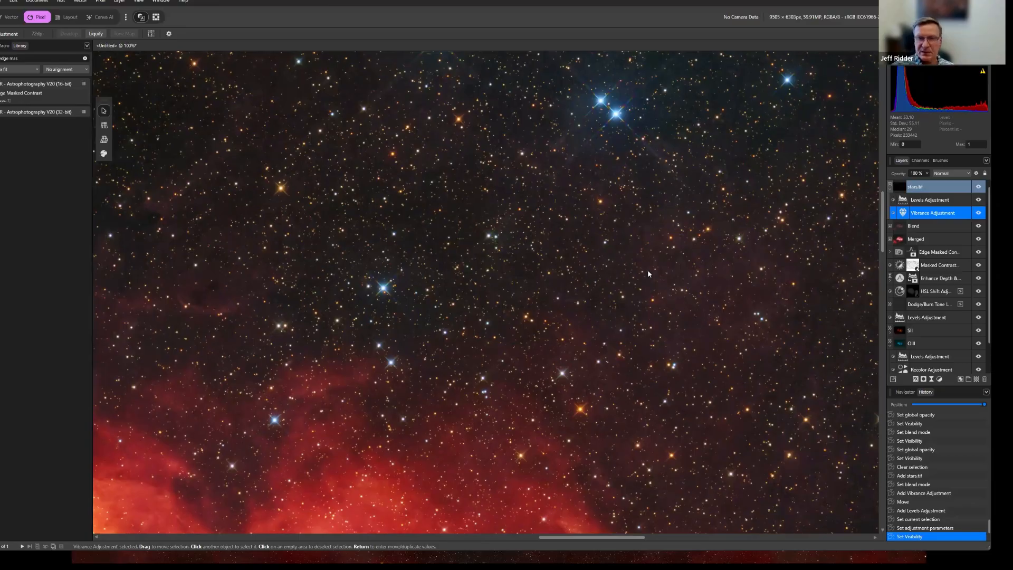
Set the gamma of the stars' Levels adjustment to 1.241 and collapse the stars.tif layer.
key("ctrl+0")
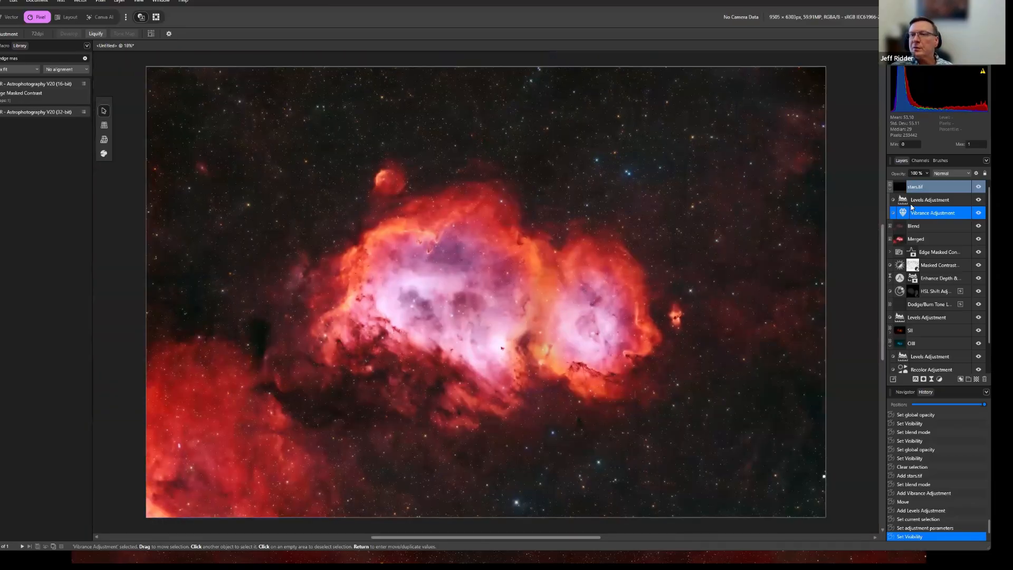
double_click(909, 200)
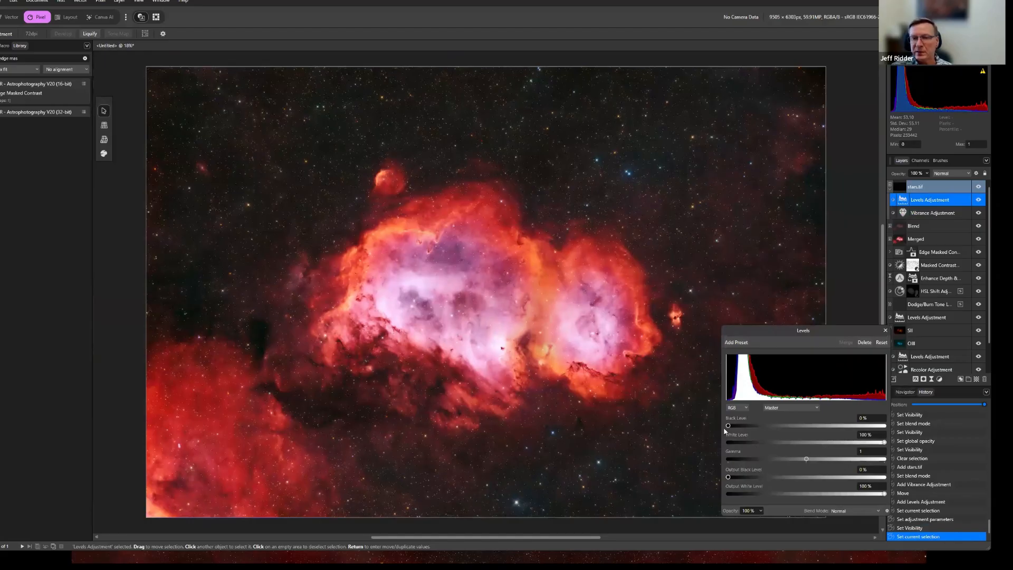
left_click_drag(806, 459, 874, 459)
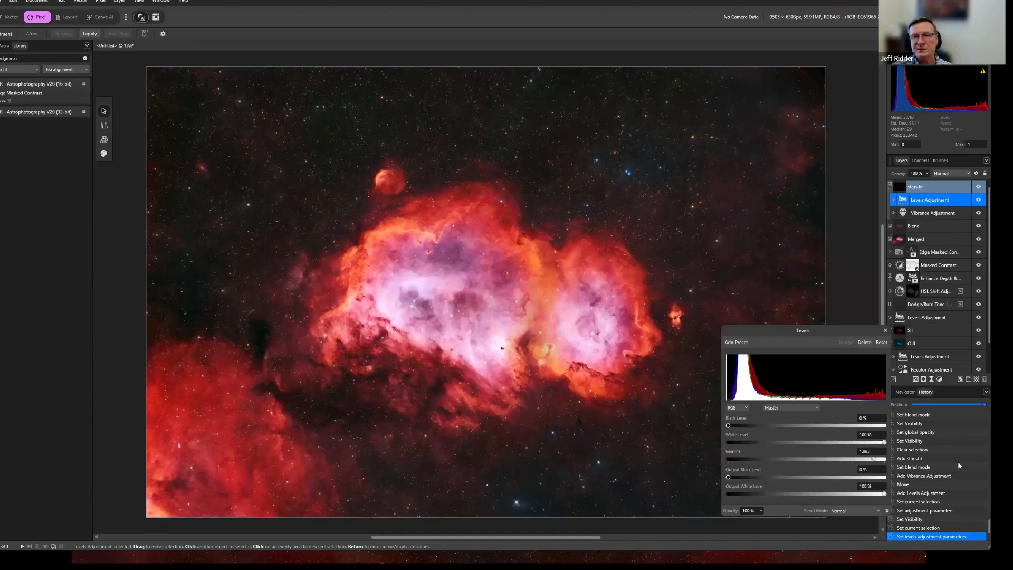
left_click_drag(954, 466, 835, 462)
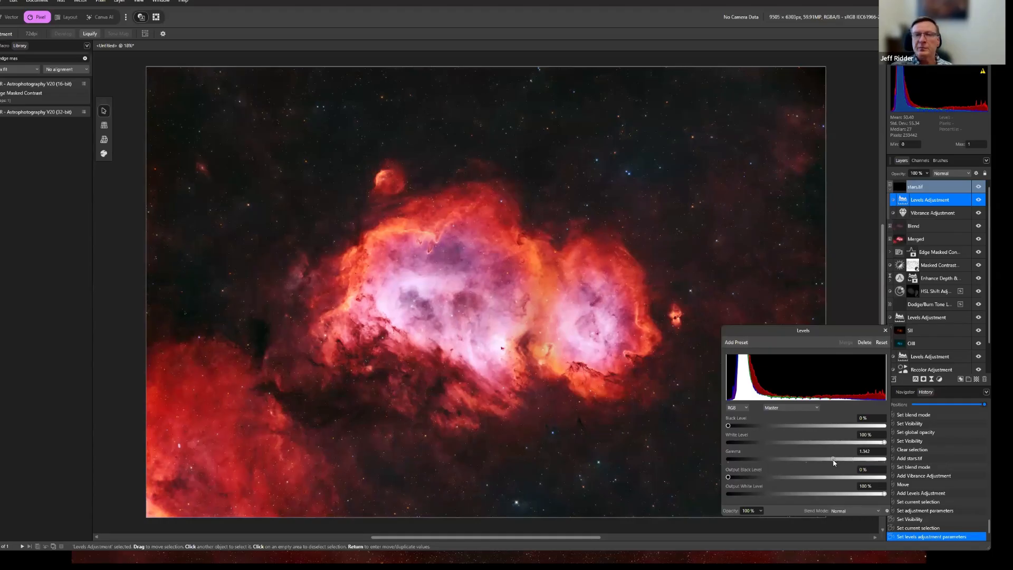
left_click_drag(834, 463, 827, 463)
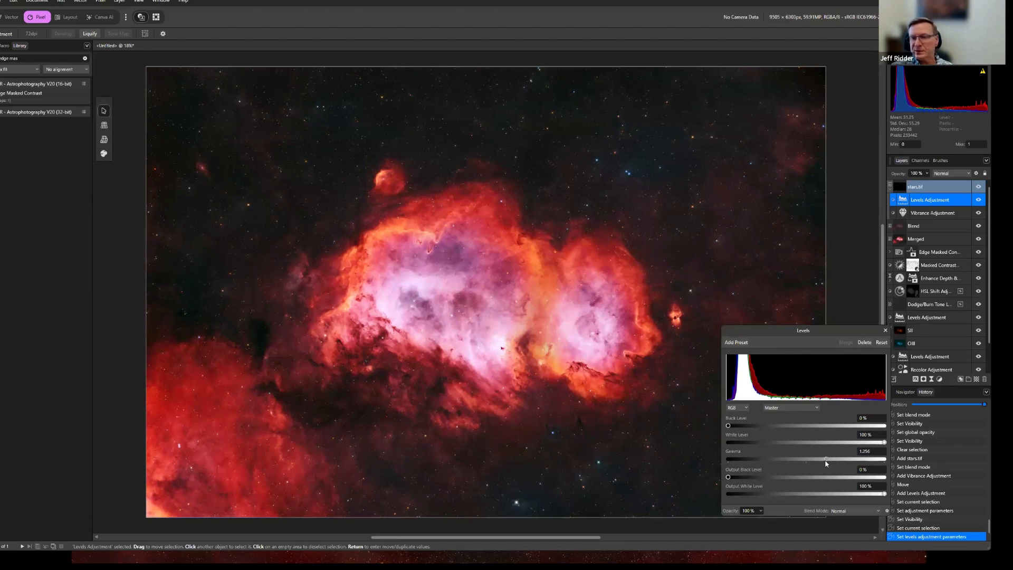
left_click(886, 332)
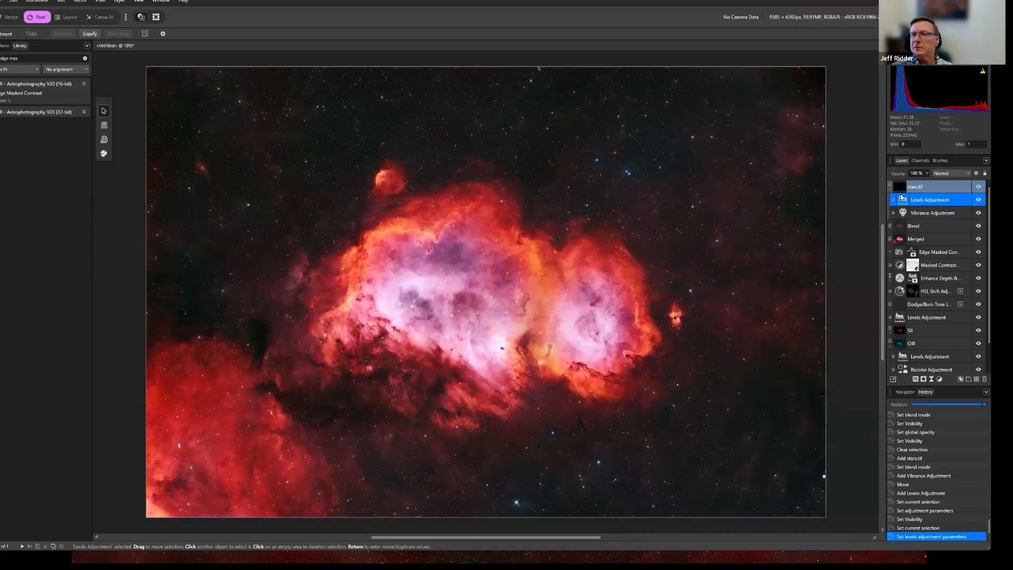
left_click(891, 188)
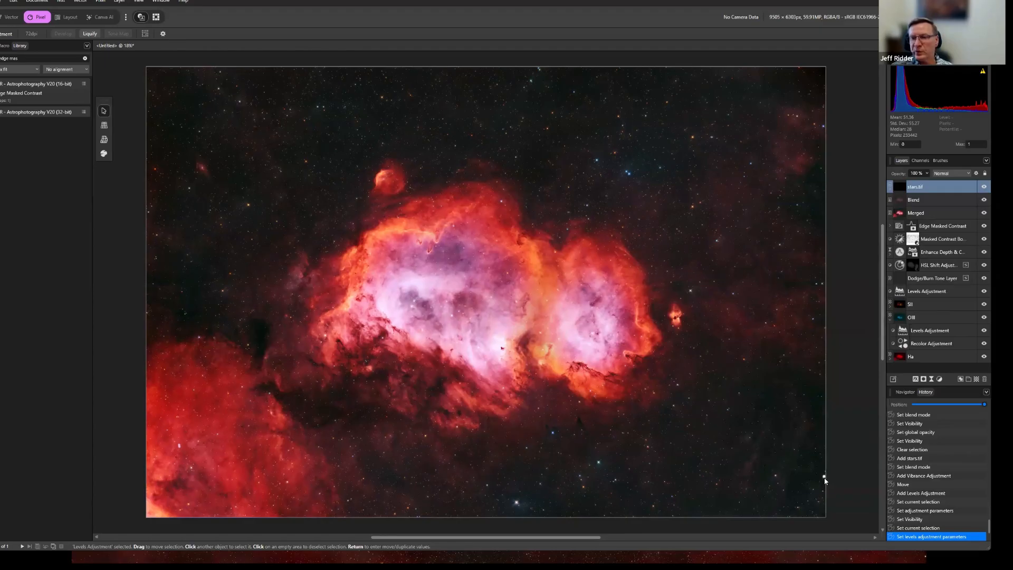
Clear the layer selection and maximize the window.
left_click(112, 273)
key("super+Up")
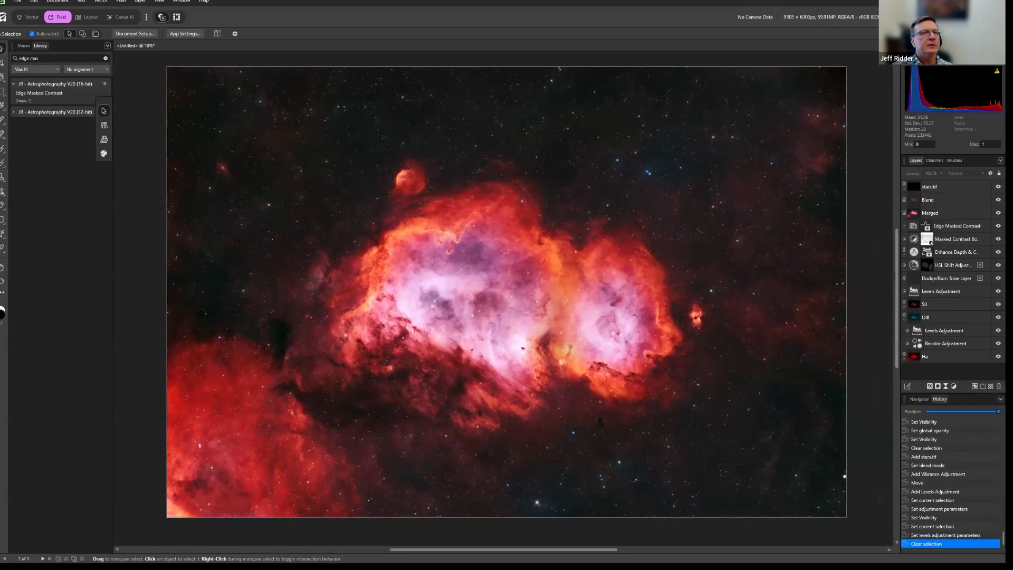
Crop the image at its original ratio to about 8778 x 5821 px, trimming the upper and right edges.
left_click(2, 64)
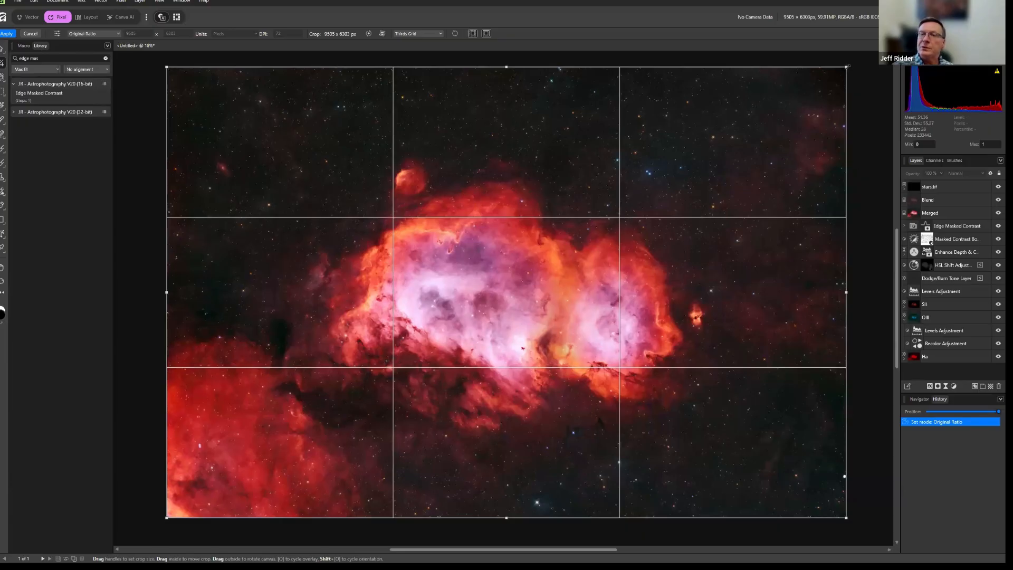
left_click_drag(846, 67, 792, 98)
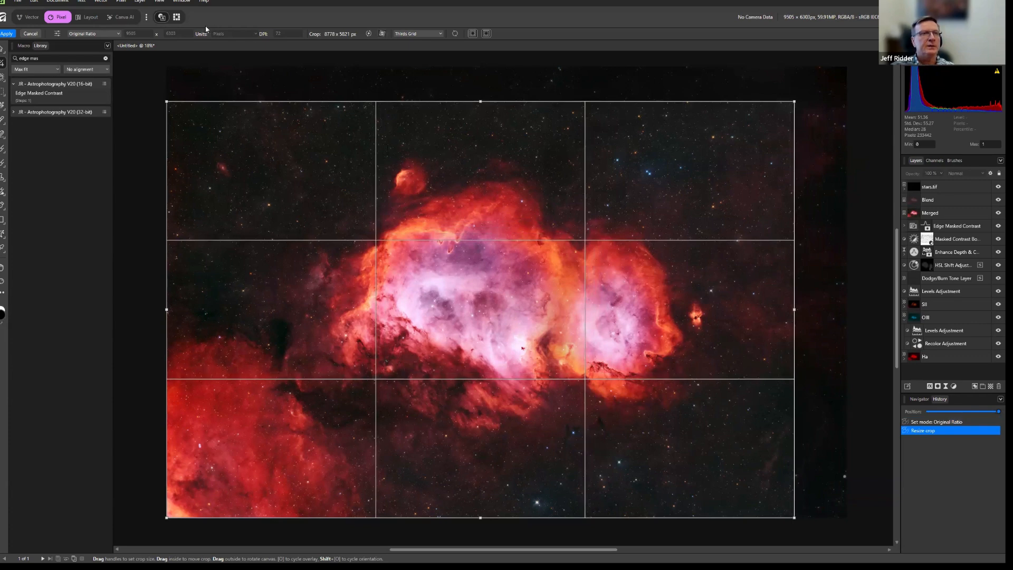
left_click(6, 34)
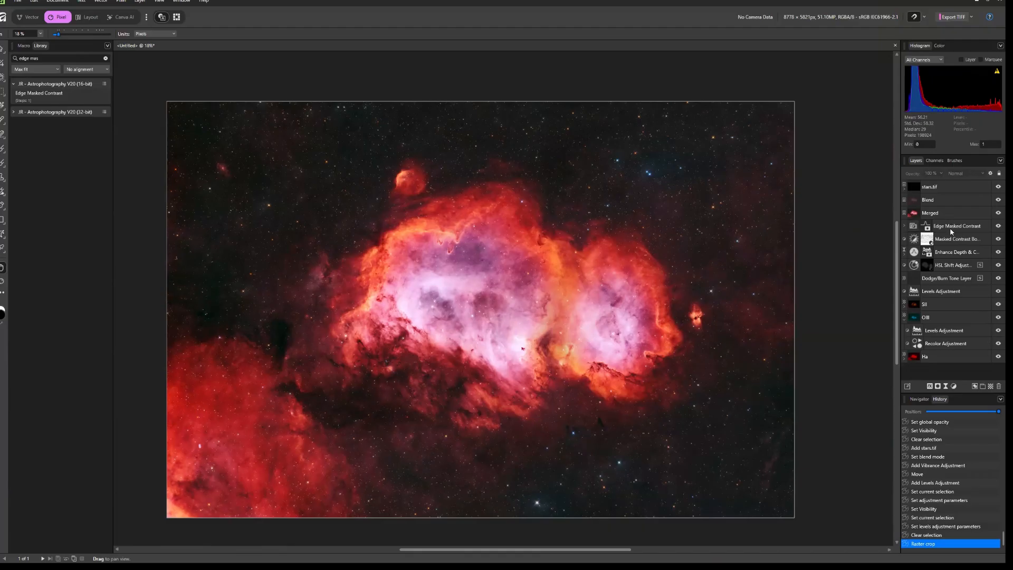
Check the Levels adjustment above the SII layer, expand SII, and hide the stars.tif, Blend and Merged layers.
double_click(915, 292)
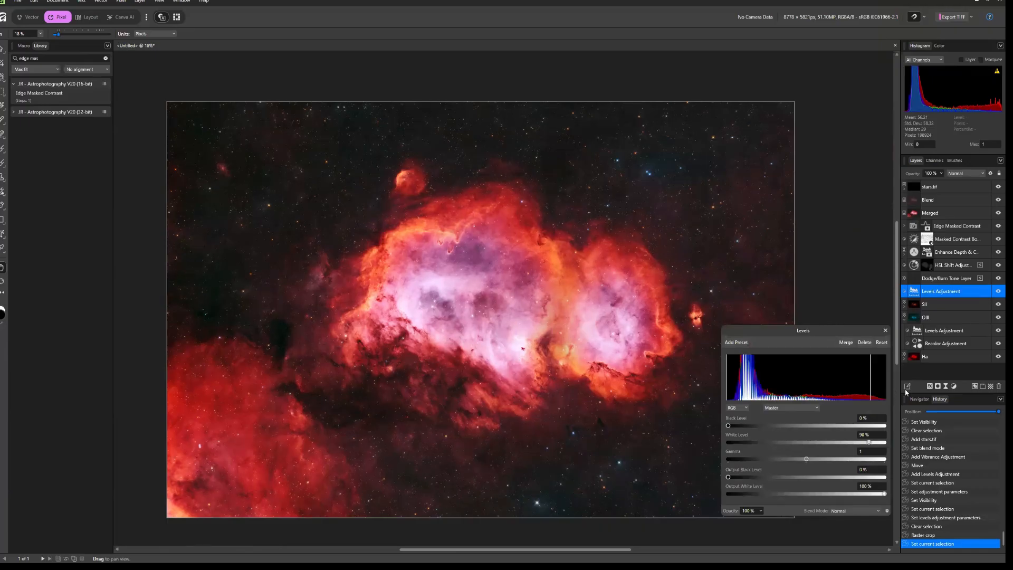
left_click(886, 331)
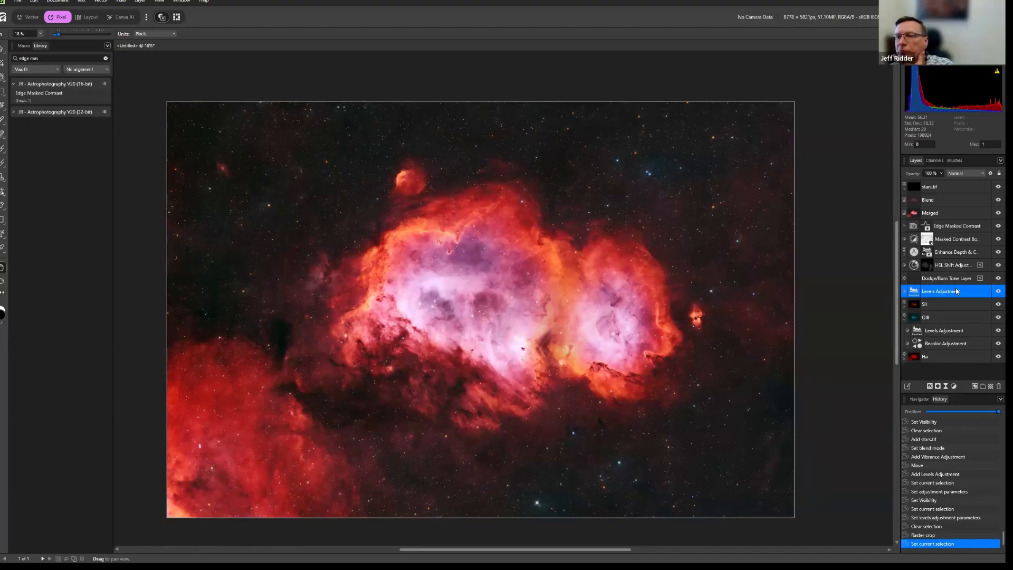
left_click(905, 305)
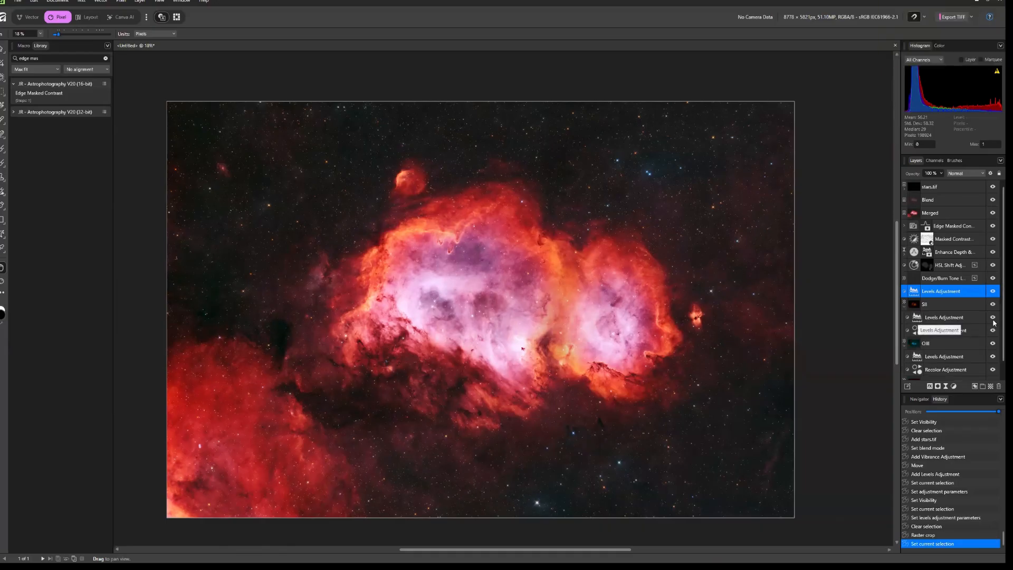
left_click(992, 187)
left_click(993, 200)
left_click(993, 214)
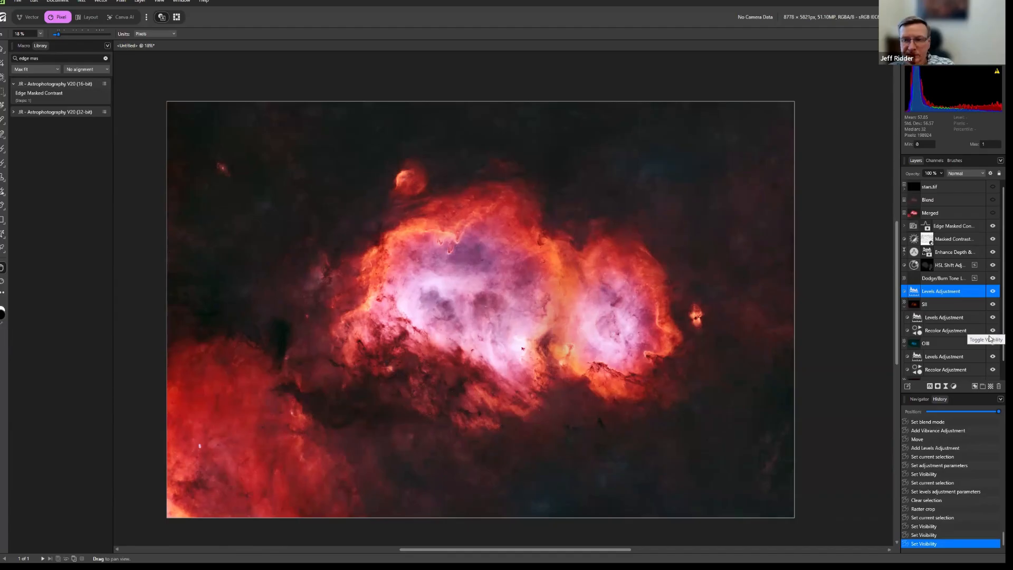
Set the black level of the SII layer's Levels adjustment to 20% and raise its white level slightly.
double_click(916, 318)
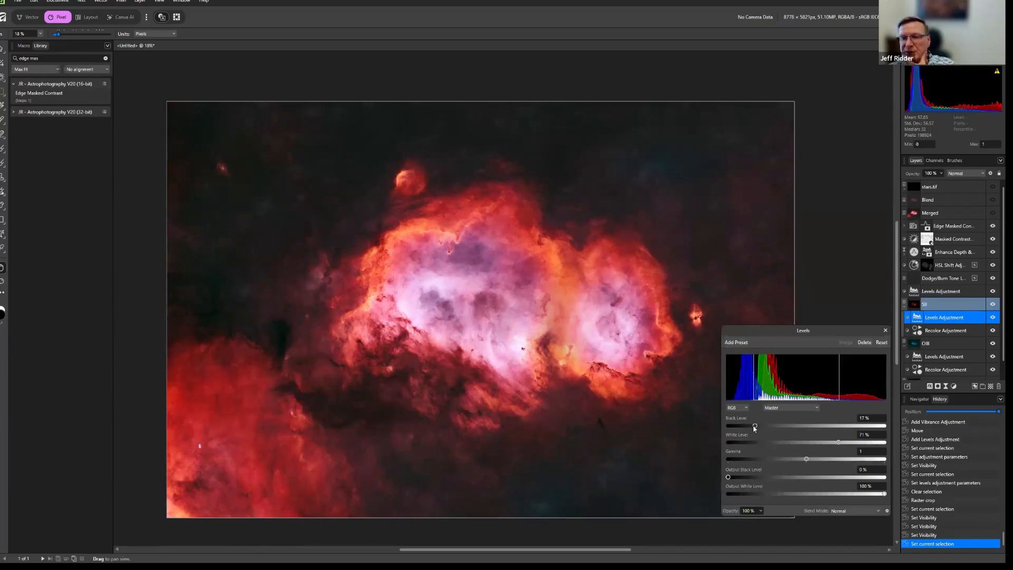
mouse_move(753, 427)
left_mouse_down()
mouse_move(765, 428)
mouse_move(756, 433)
left_mouse_up()
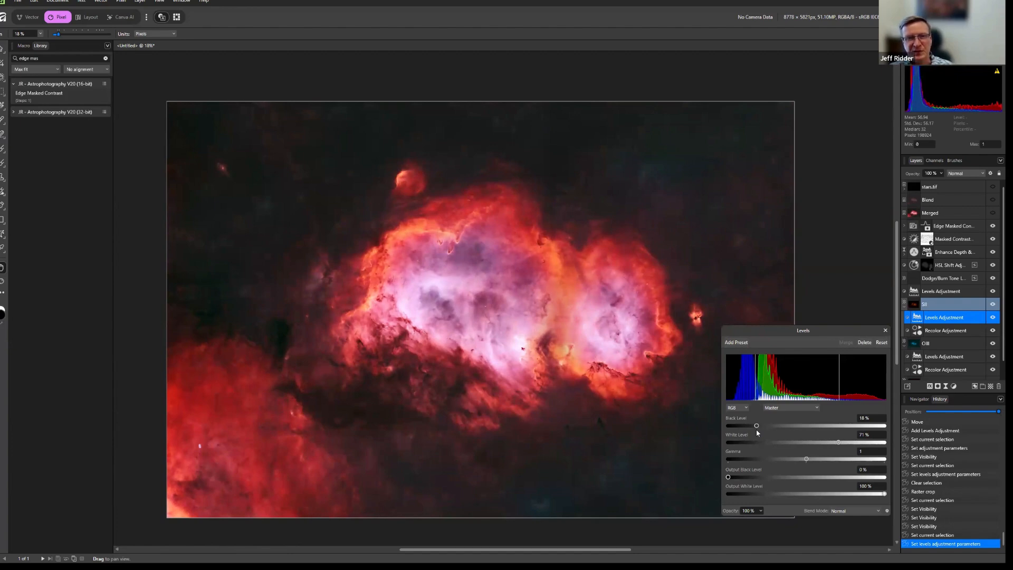
left_click_drag(756, 429, 713, 426)
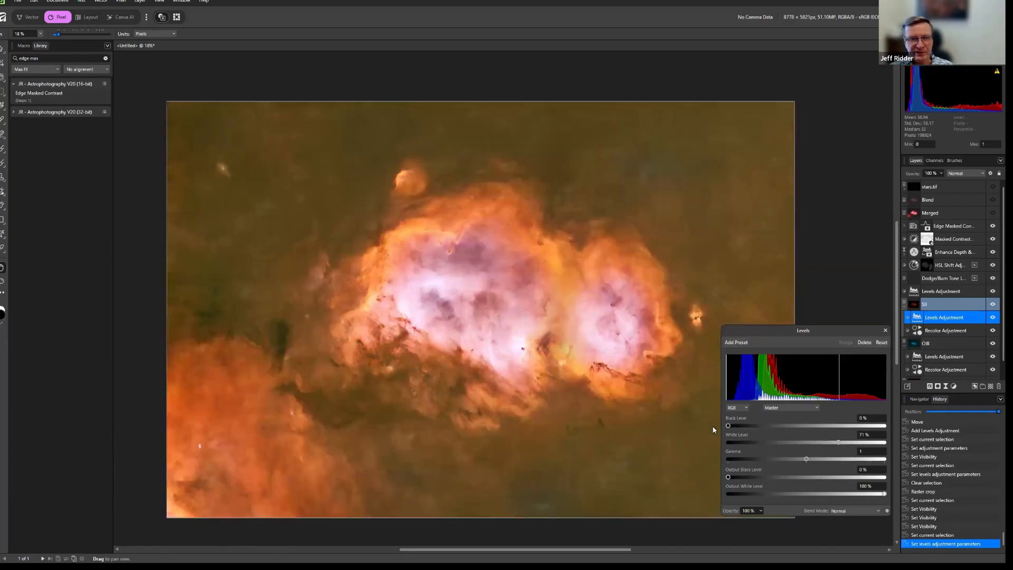
left_click_drag(714, 427, 761, 431)
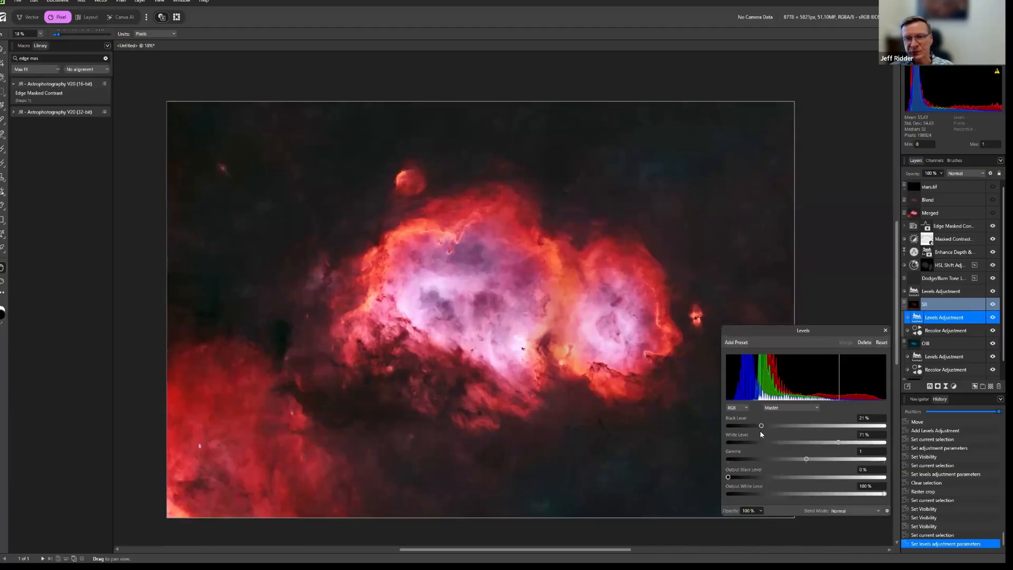
left_click_drag(760, 432, 758, 432)
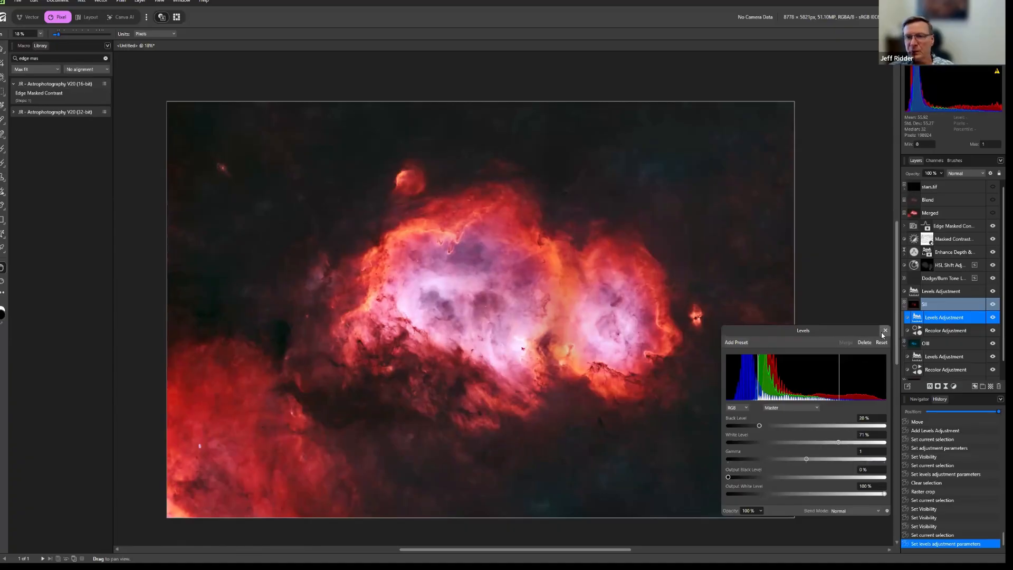
left_click_drag(839, 446, 843, 446)
left_click(886, 331)
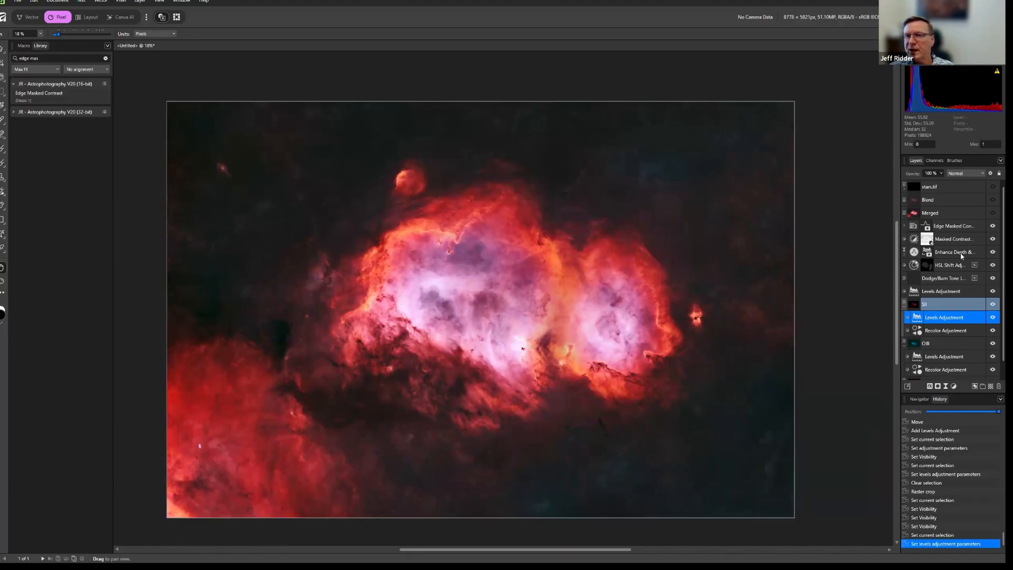
Compare the image with and without the Blend and Merged layers, show stars.tif again, and leave Blend and Merged hidden.
left_click(993, 212)
left_click(993, 200)
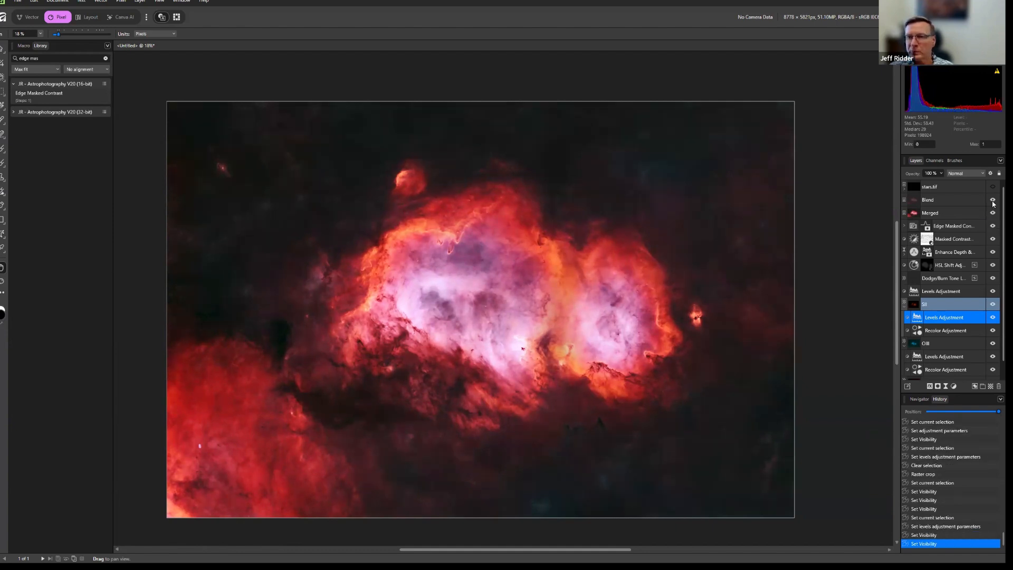
left_click(993, 213)
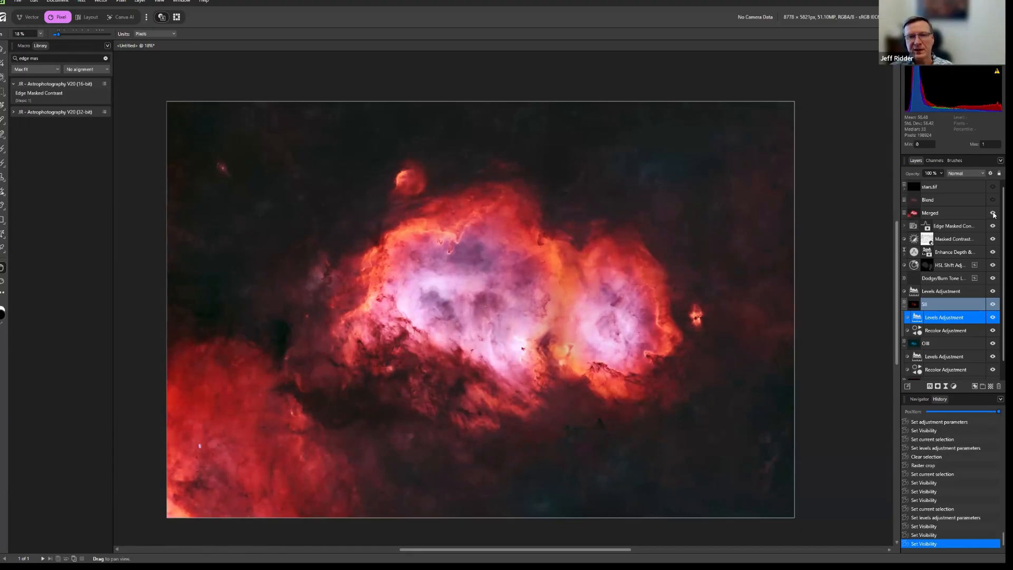
left_click(993, 188)
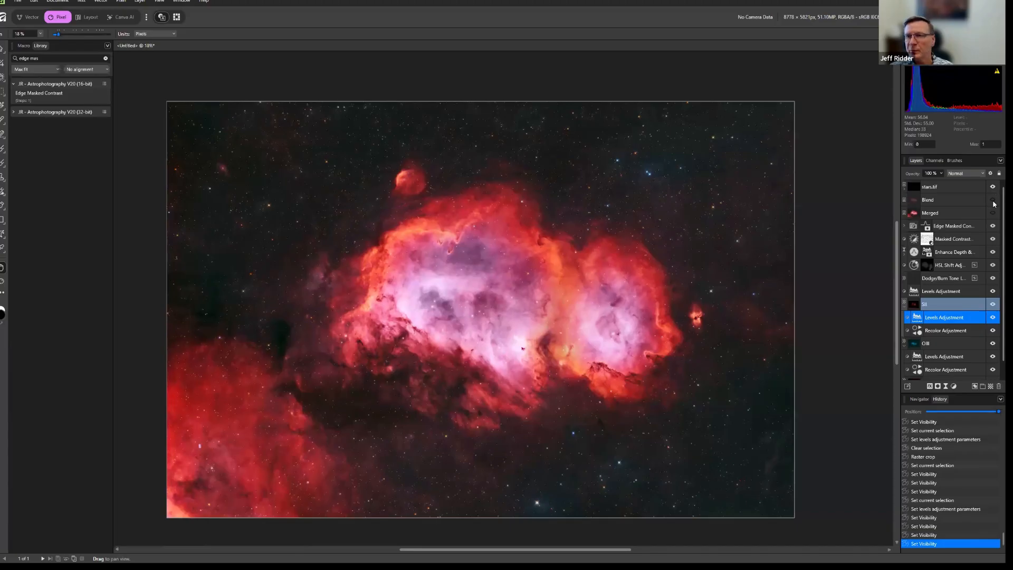
left_click(993, 201)
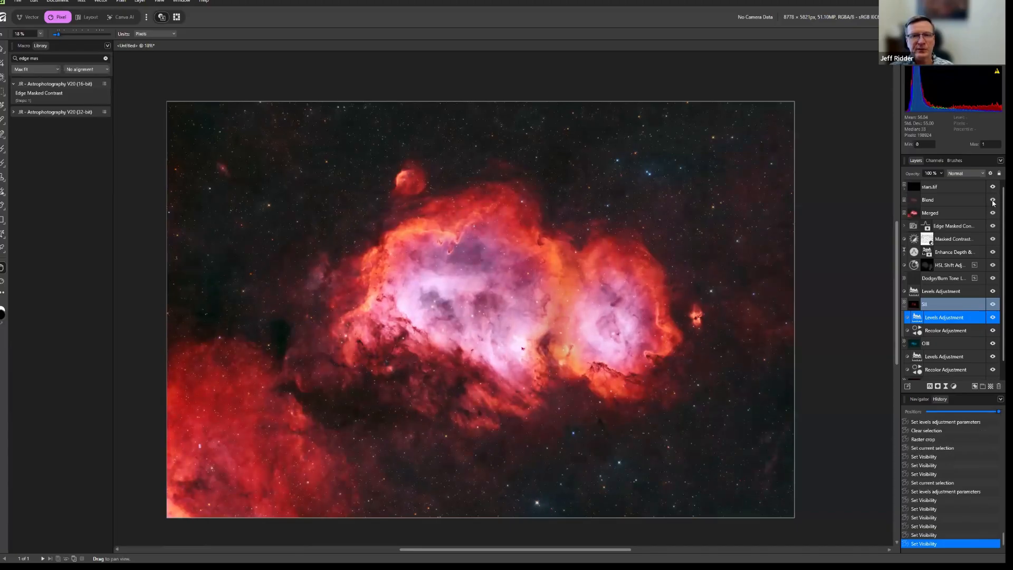
left_click(992, 214)
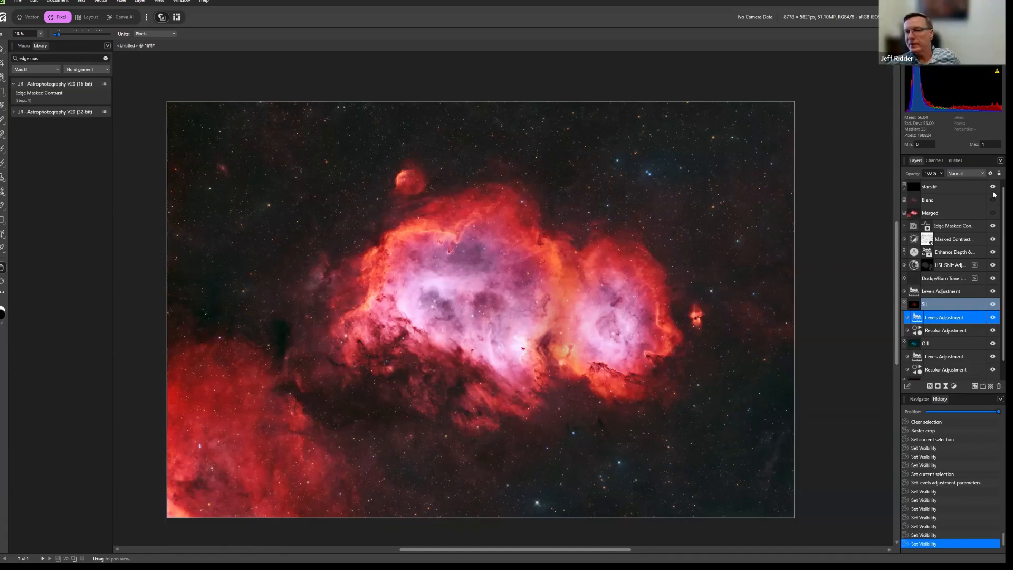
left_click(939, 388)
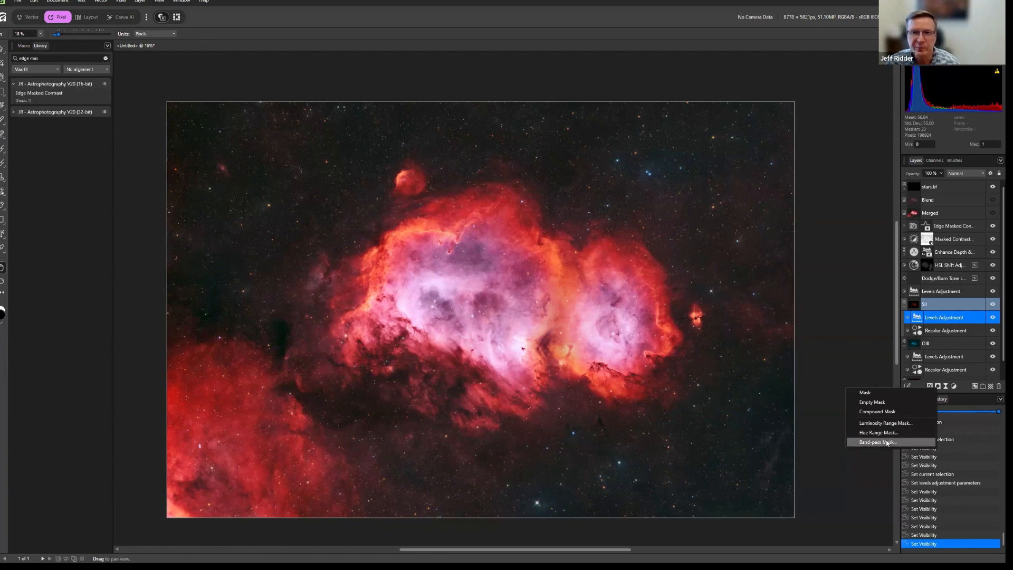
left_click(855, 343)
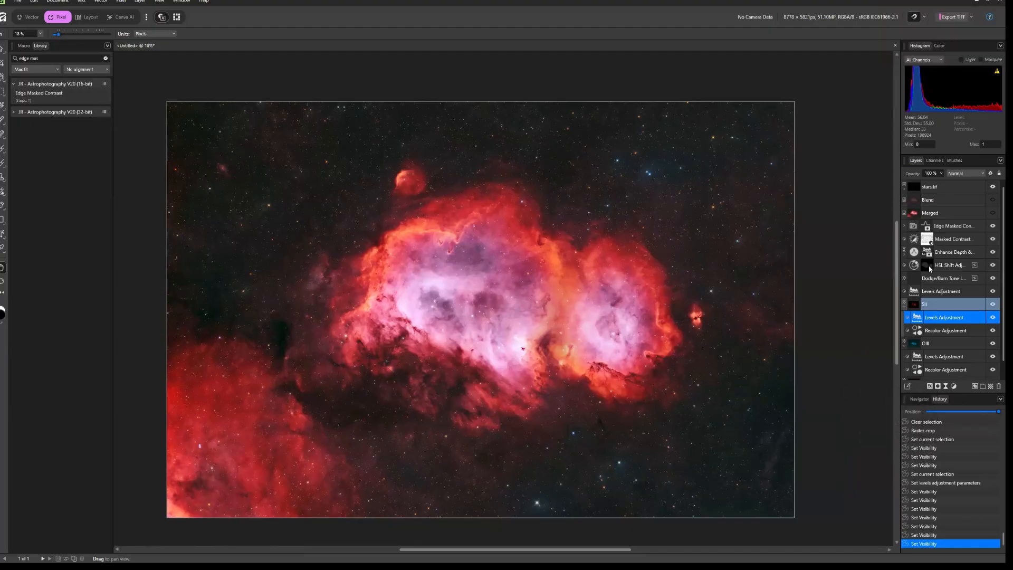
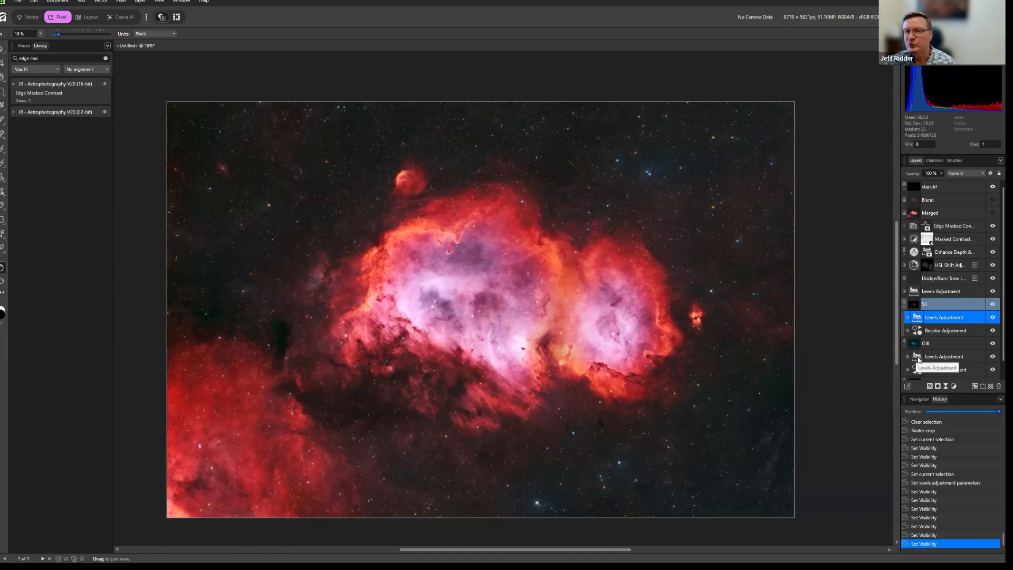
Set the saturation of the Ha layer's Recolor adjustment to 100%.
scroll(930, 351, "down", 1)
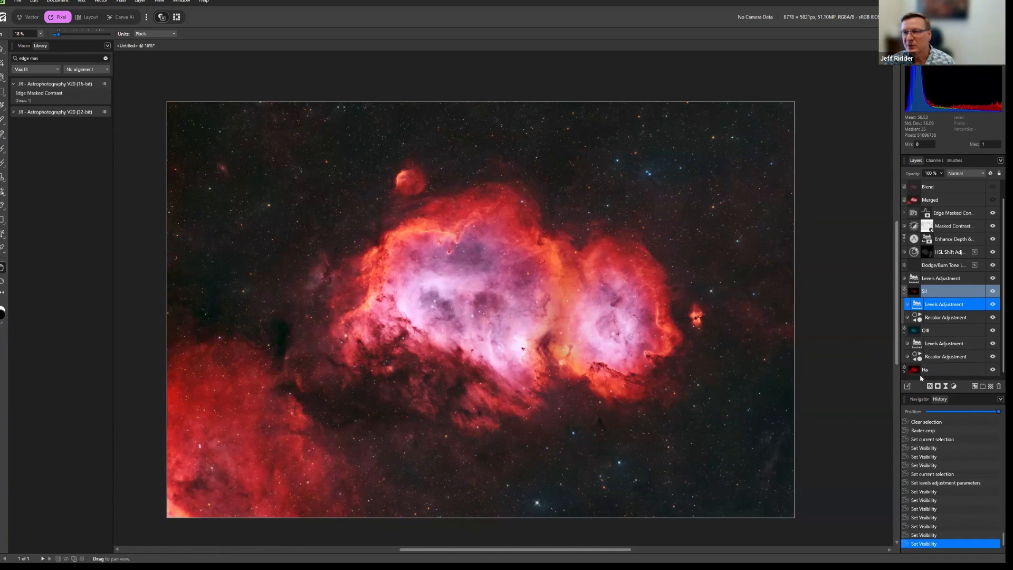
scroll(935, 360, "down", 2)
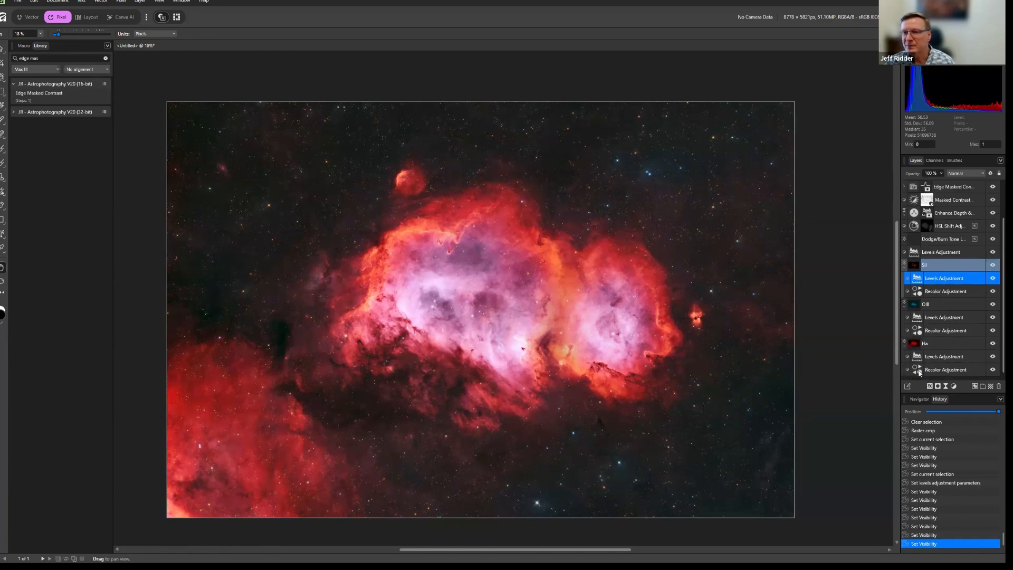
double_click(917, 369)
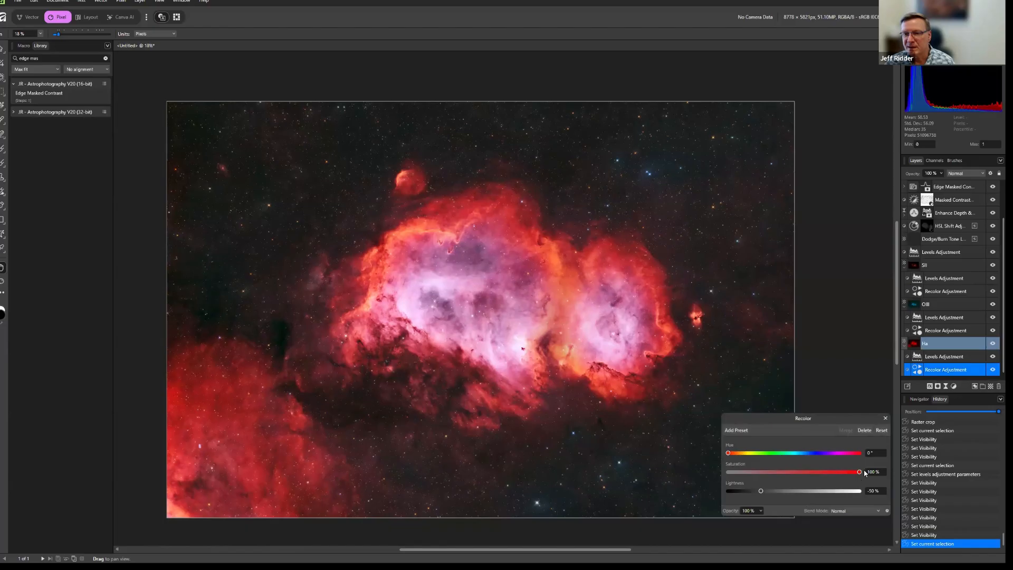
mouse_move(860, 472)
left_mouse_down()
mouse_move(762, 472)
mouse_move(867, 479)
left_mouse_up()
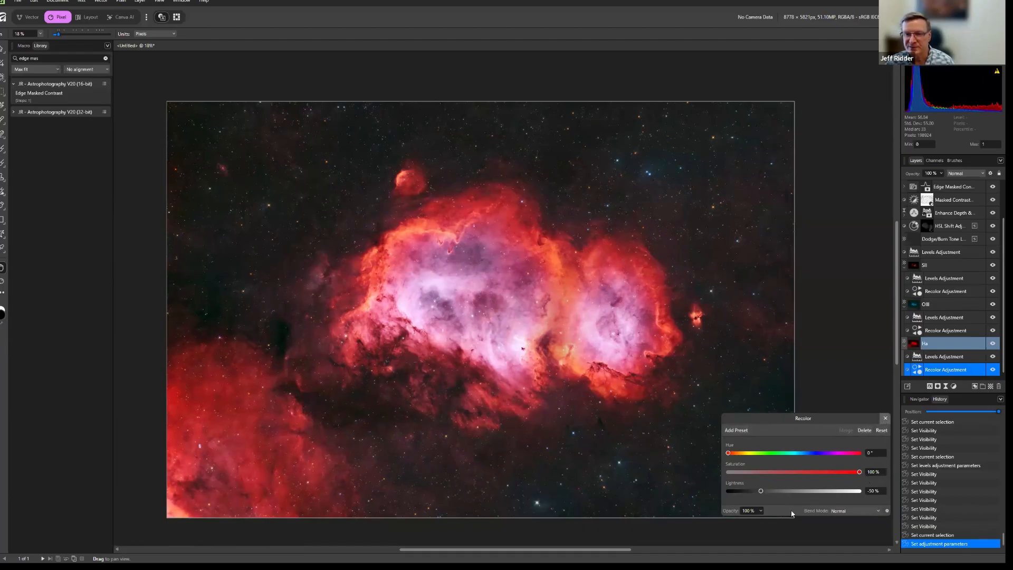
left_click(885, 419)
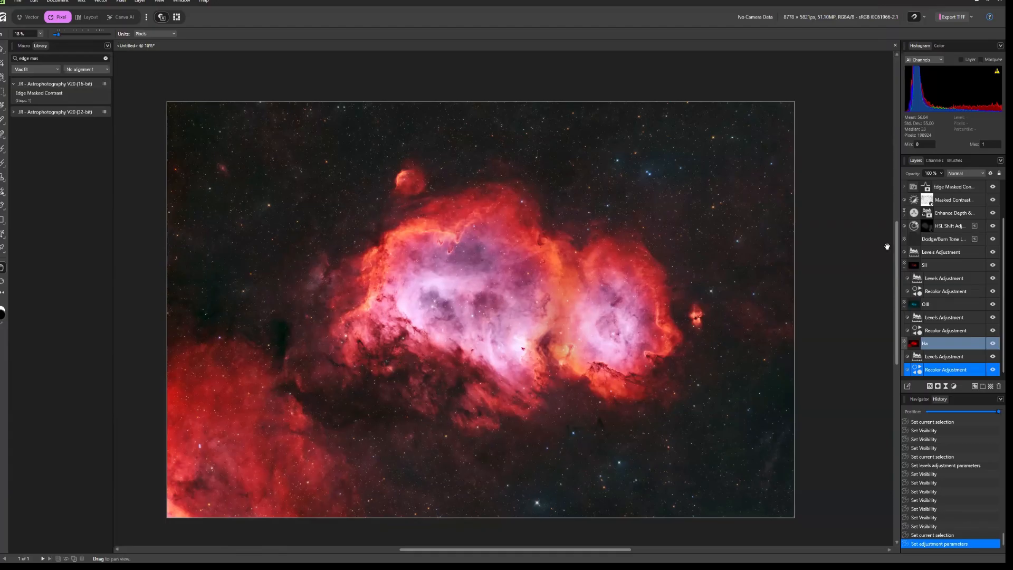
Review the quick export settings and the choices for which area of the document to export.
left_click(971, 17)
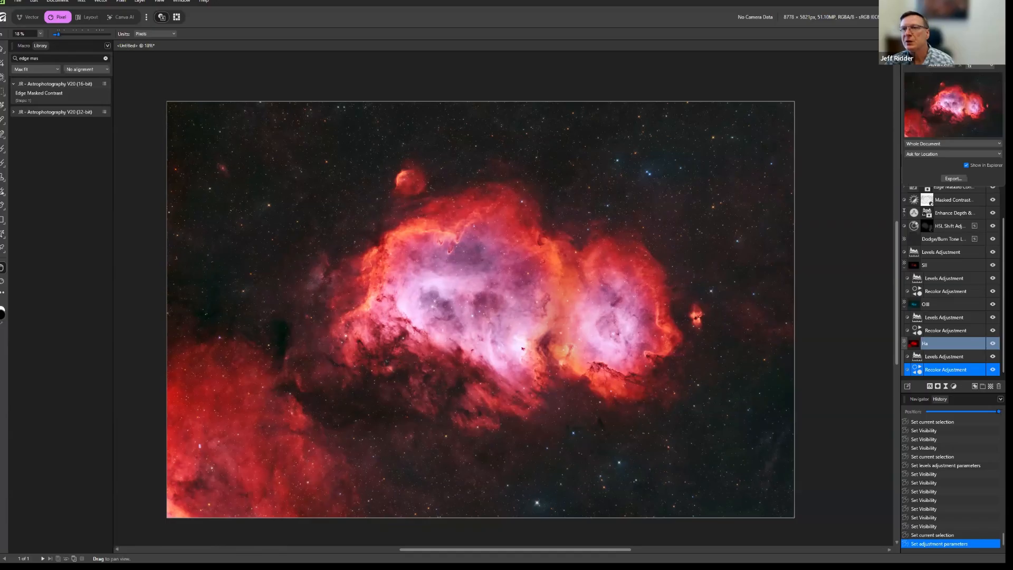
left_click(911, 37)
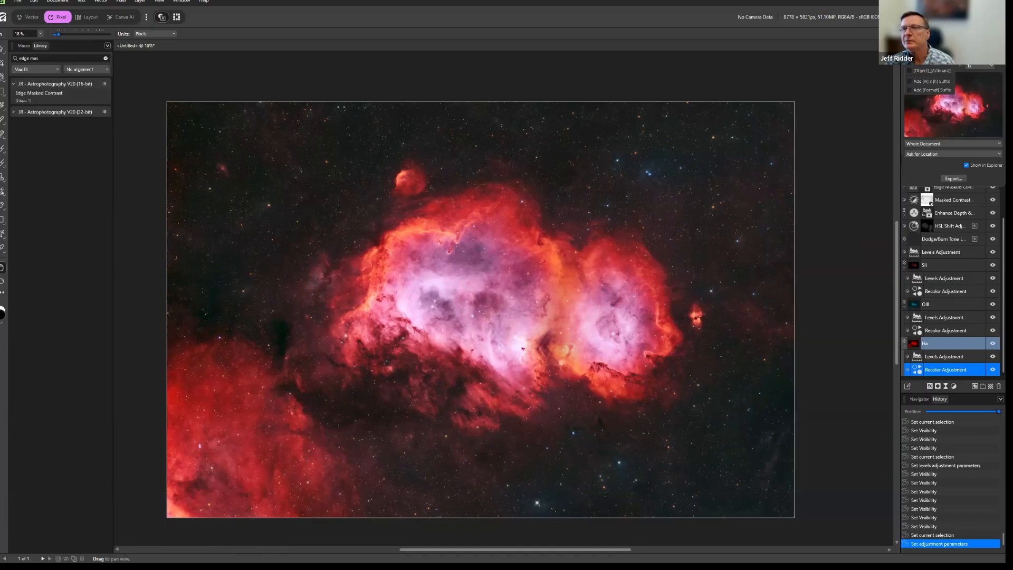
left_click(945, 144)
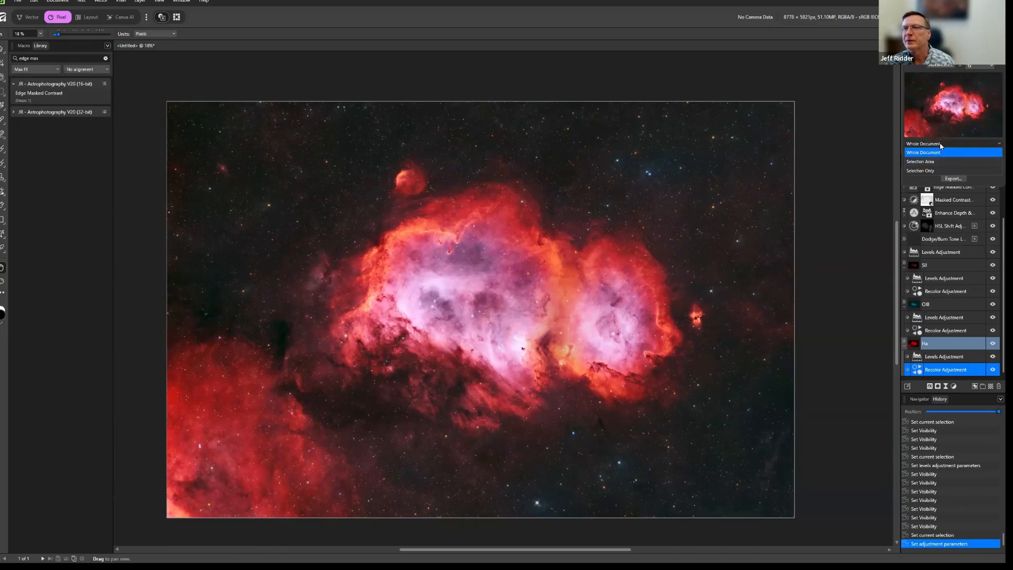
left_click(940, 145)
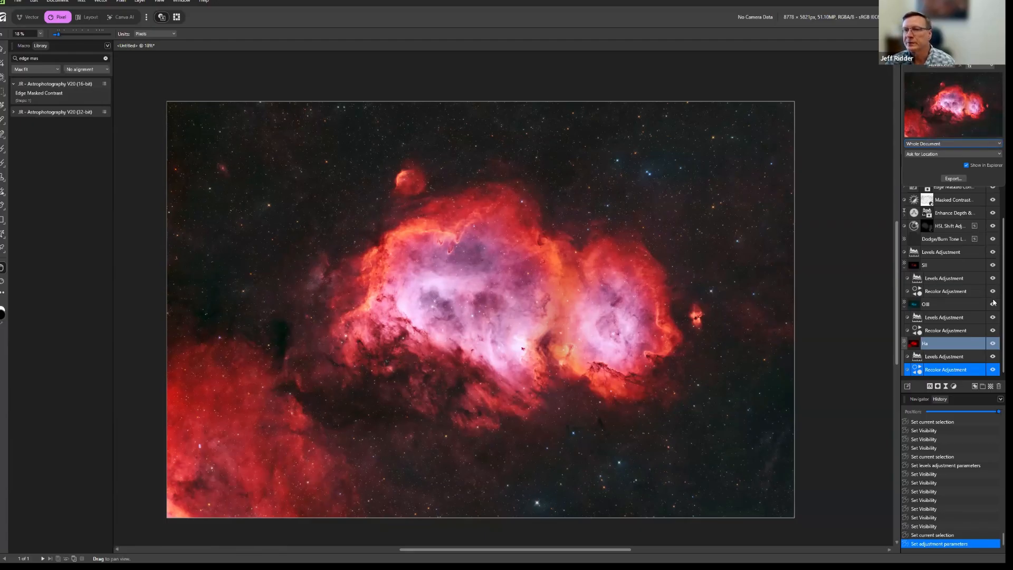
Collapse the SII, OIII and Ha layers to hide their nested adjustments.
left_click(905, 267)
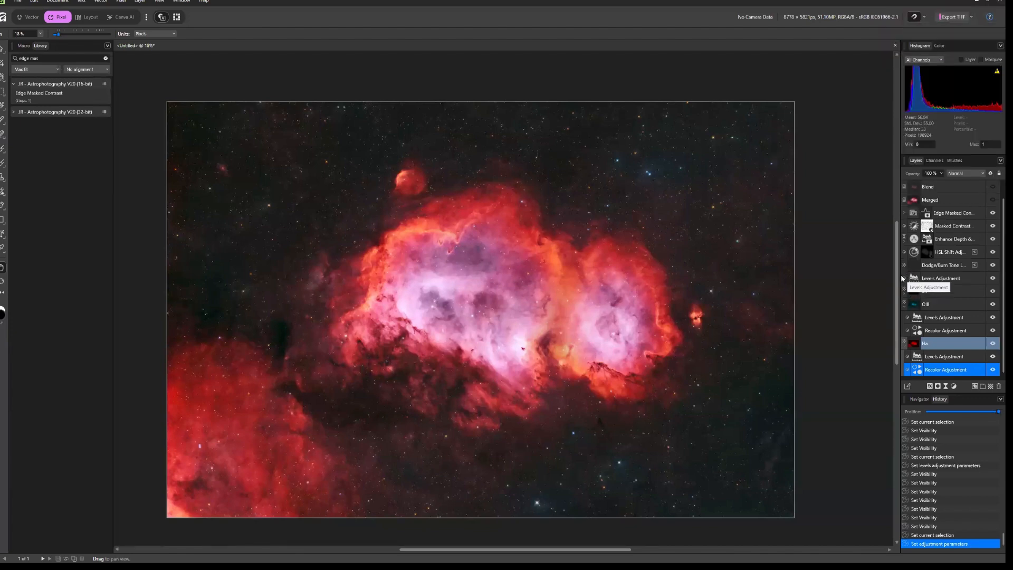
left_click(904, 305)
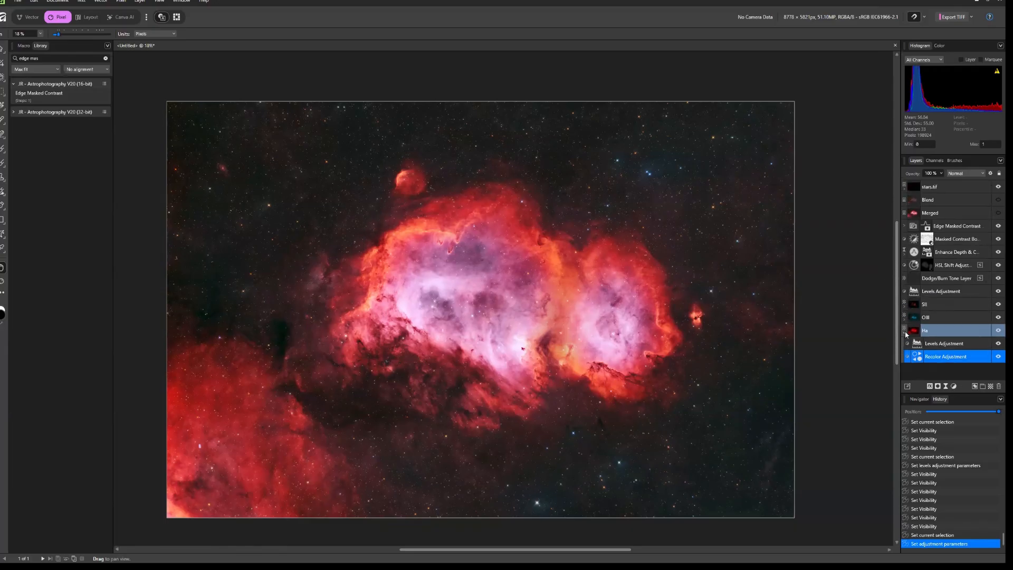
left_click(905, 332)
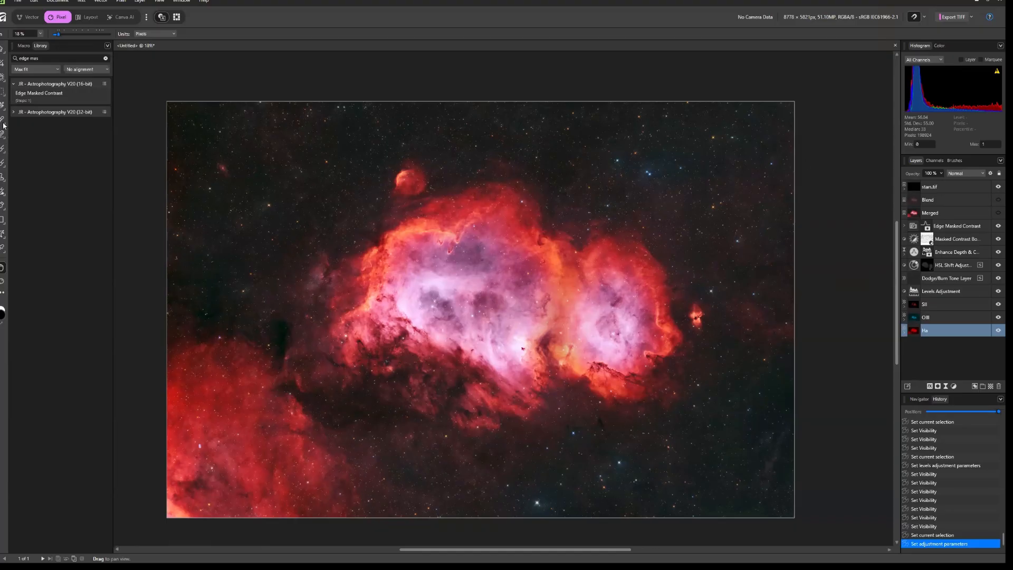
Activate the Adjustment Brush Tool and look through the adjustment types it offers, keeping HSL.
left_click(4, 153)
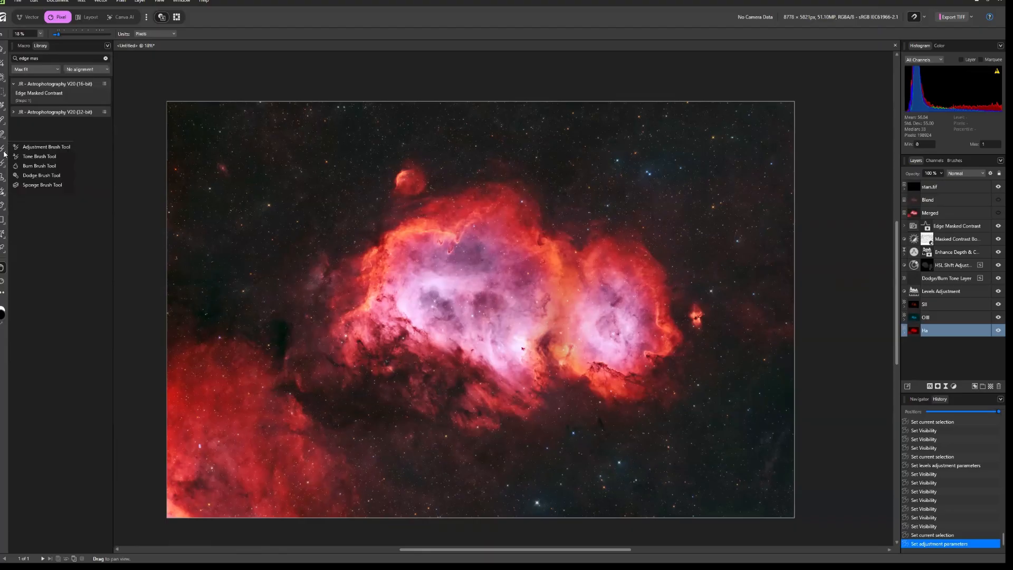
left_click(33, 147)
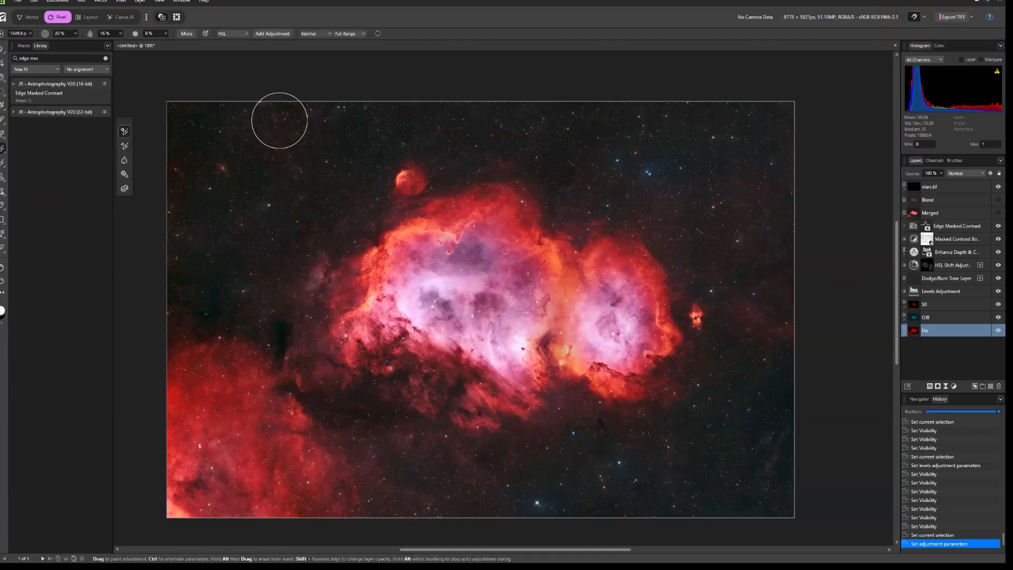
left_click(246, 34)
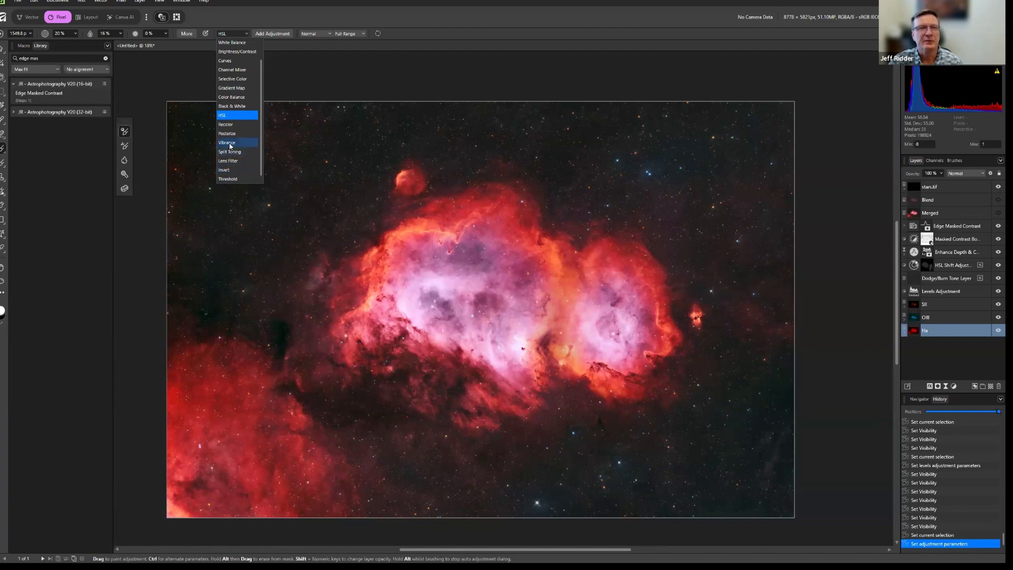
key("Escape")
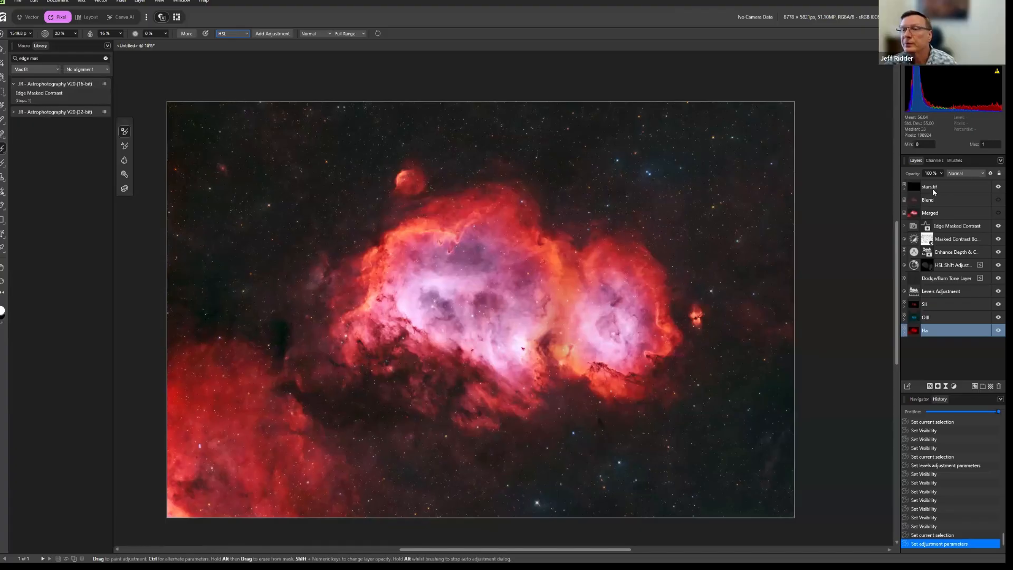
Expand the stars.tif layer and check the settings of its Levels adjustment.
left_click(947, 187)
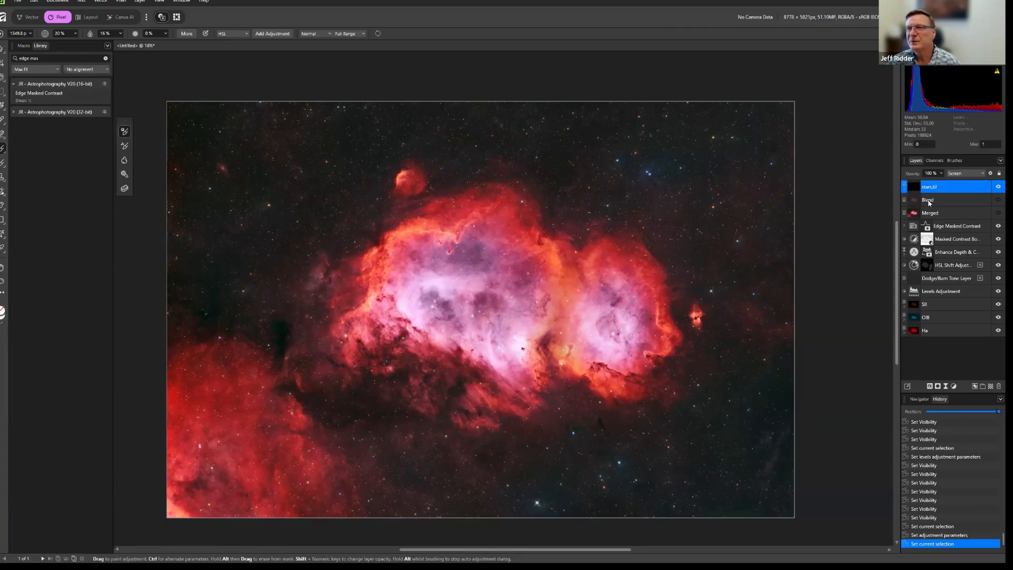
left_click(905, 190)
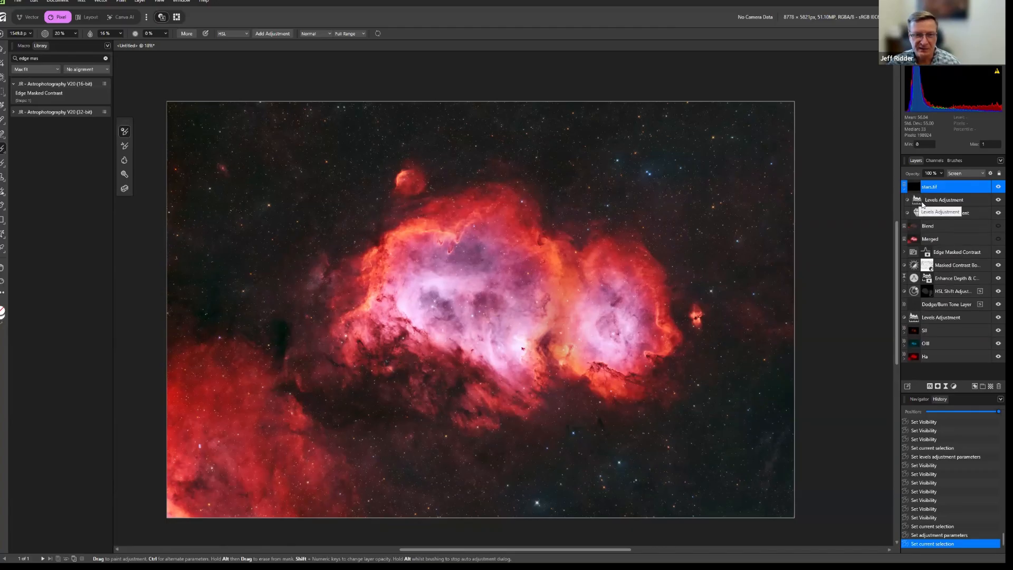
double_click(922, 205)
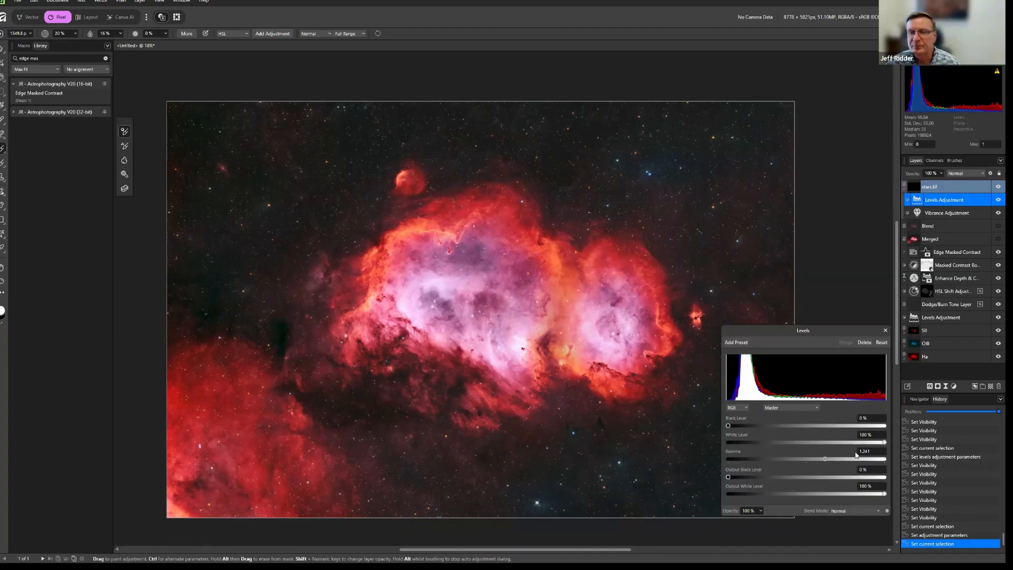
left_click(884, 331)
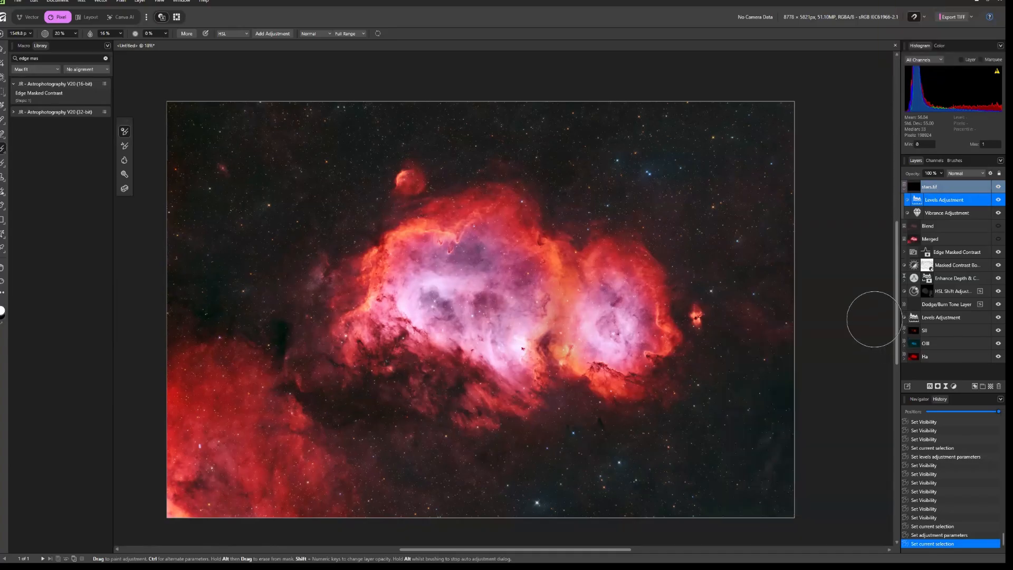
Switch to the Move tool, select the stars.tif layer and collapse its nested adjustments.
left_click(4, 50)
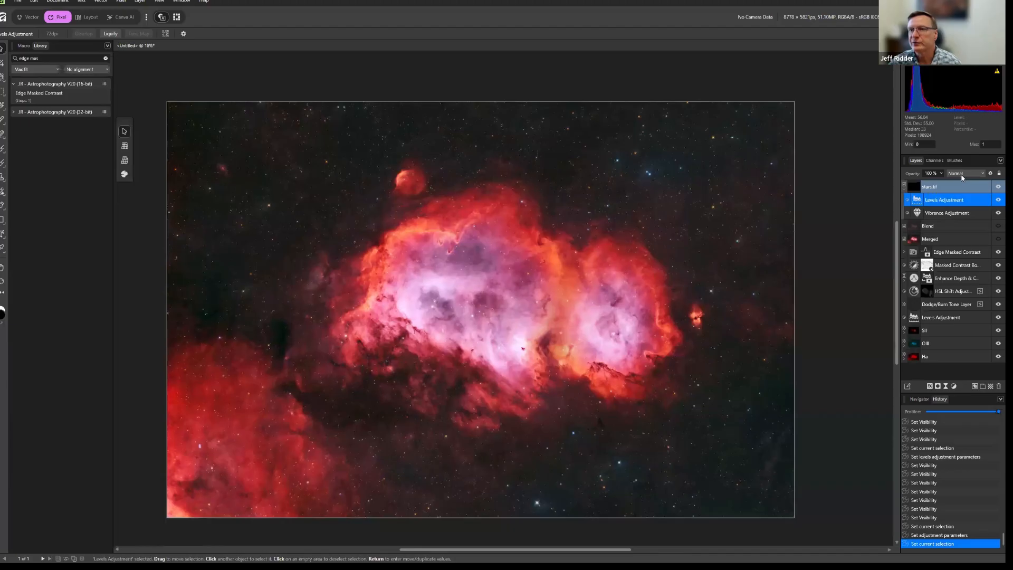
left_click(946, 191)
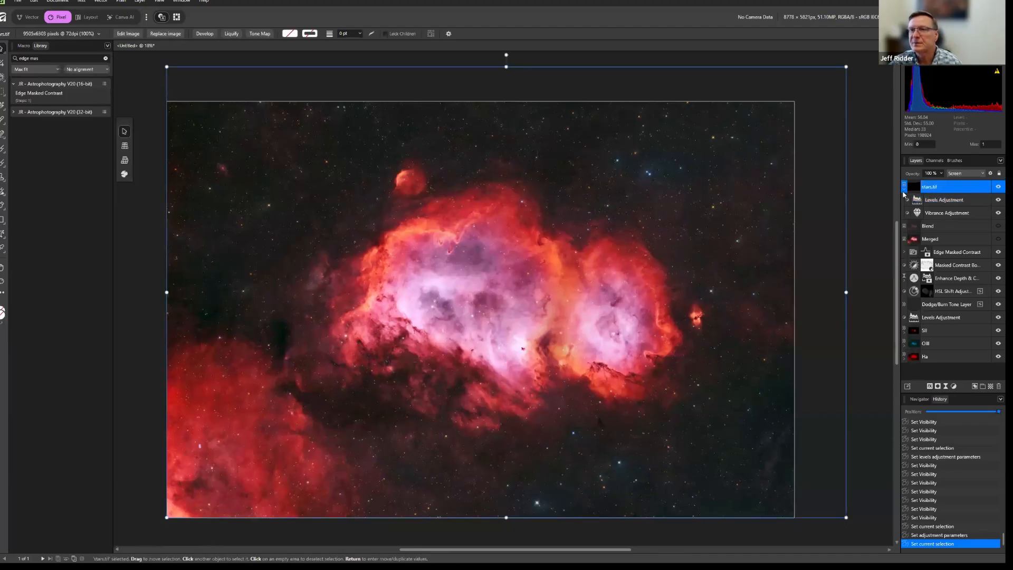
left_click(906, 193)
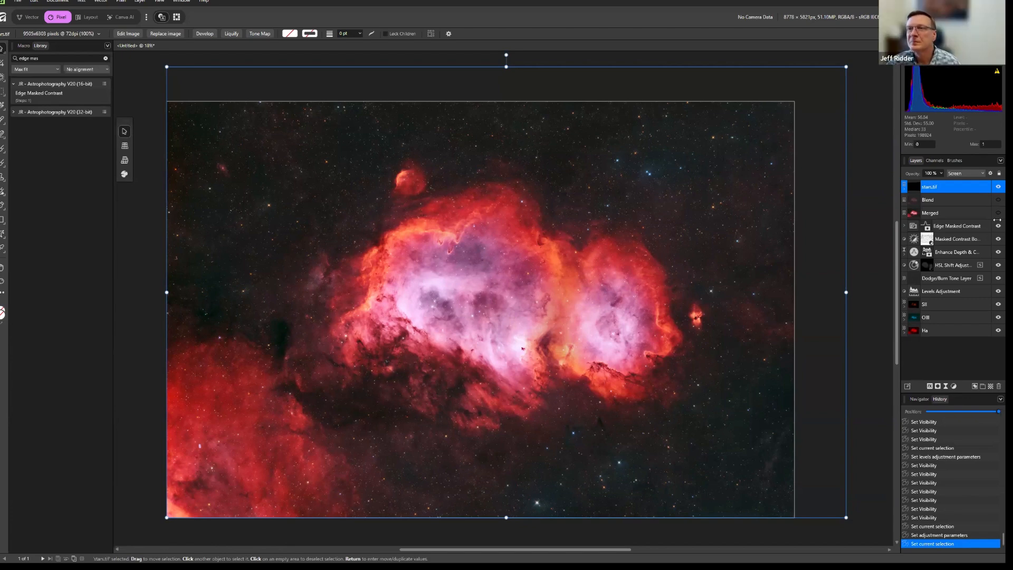
Open the quick export settings and look through the available file format presets.
left_click(970, 17)
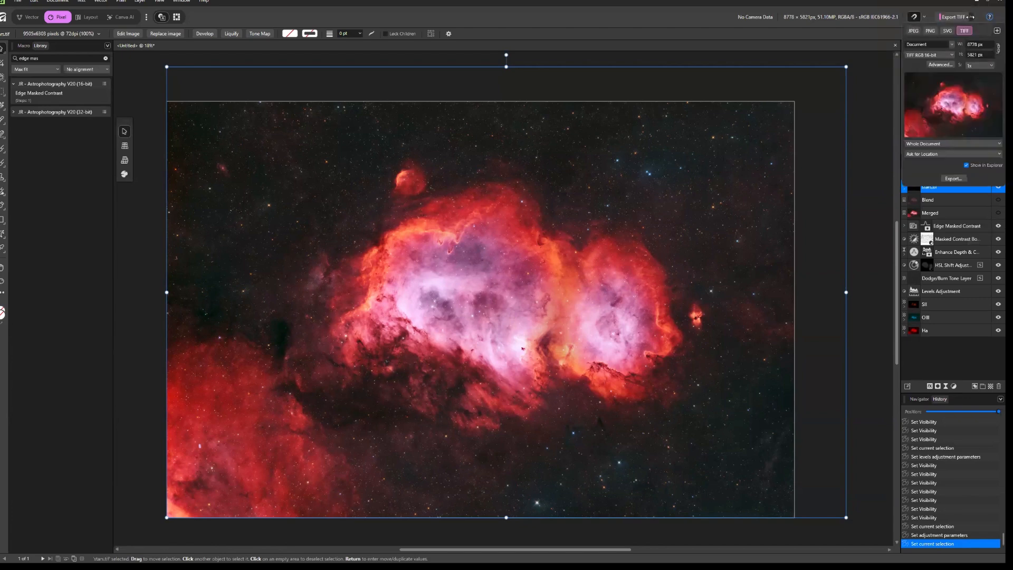
left_click(951, 54)
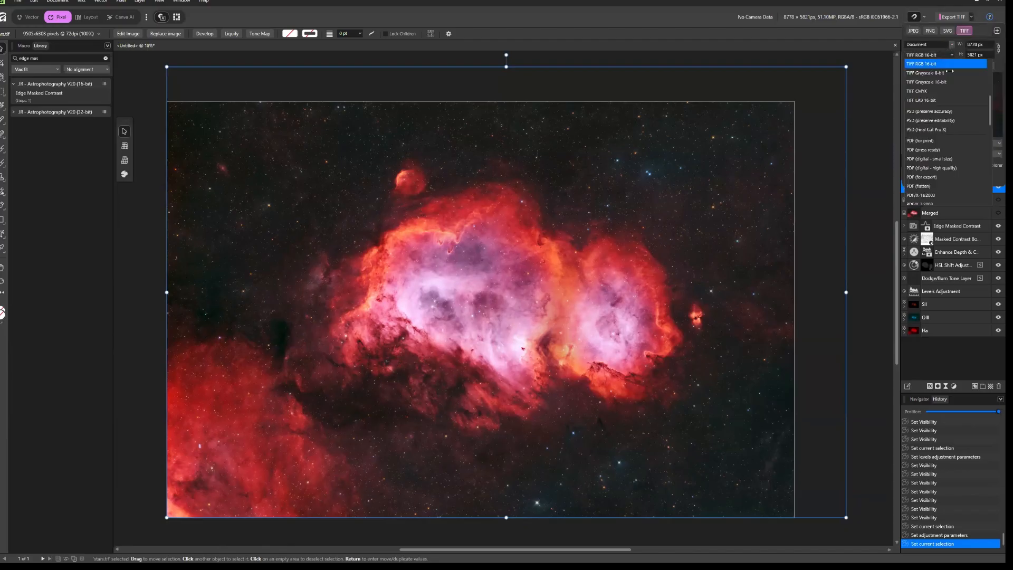